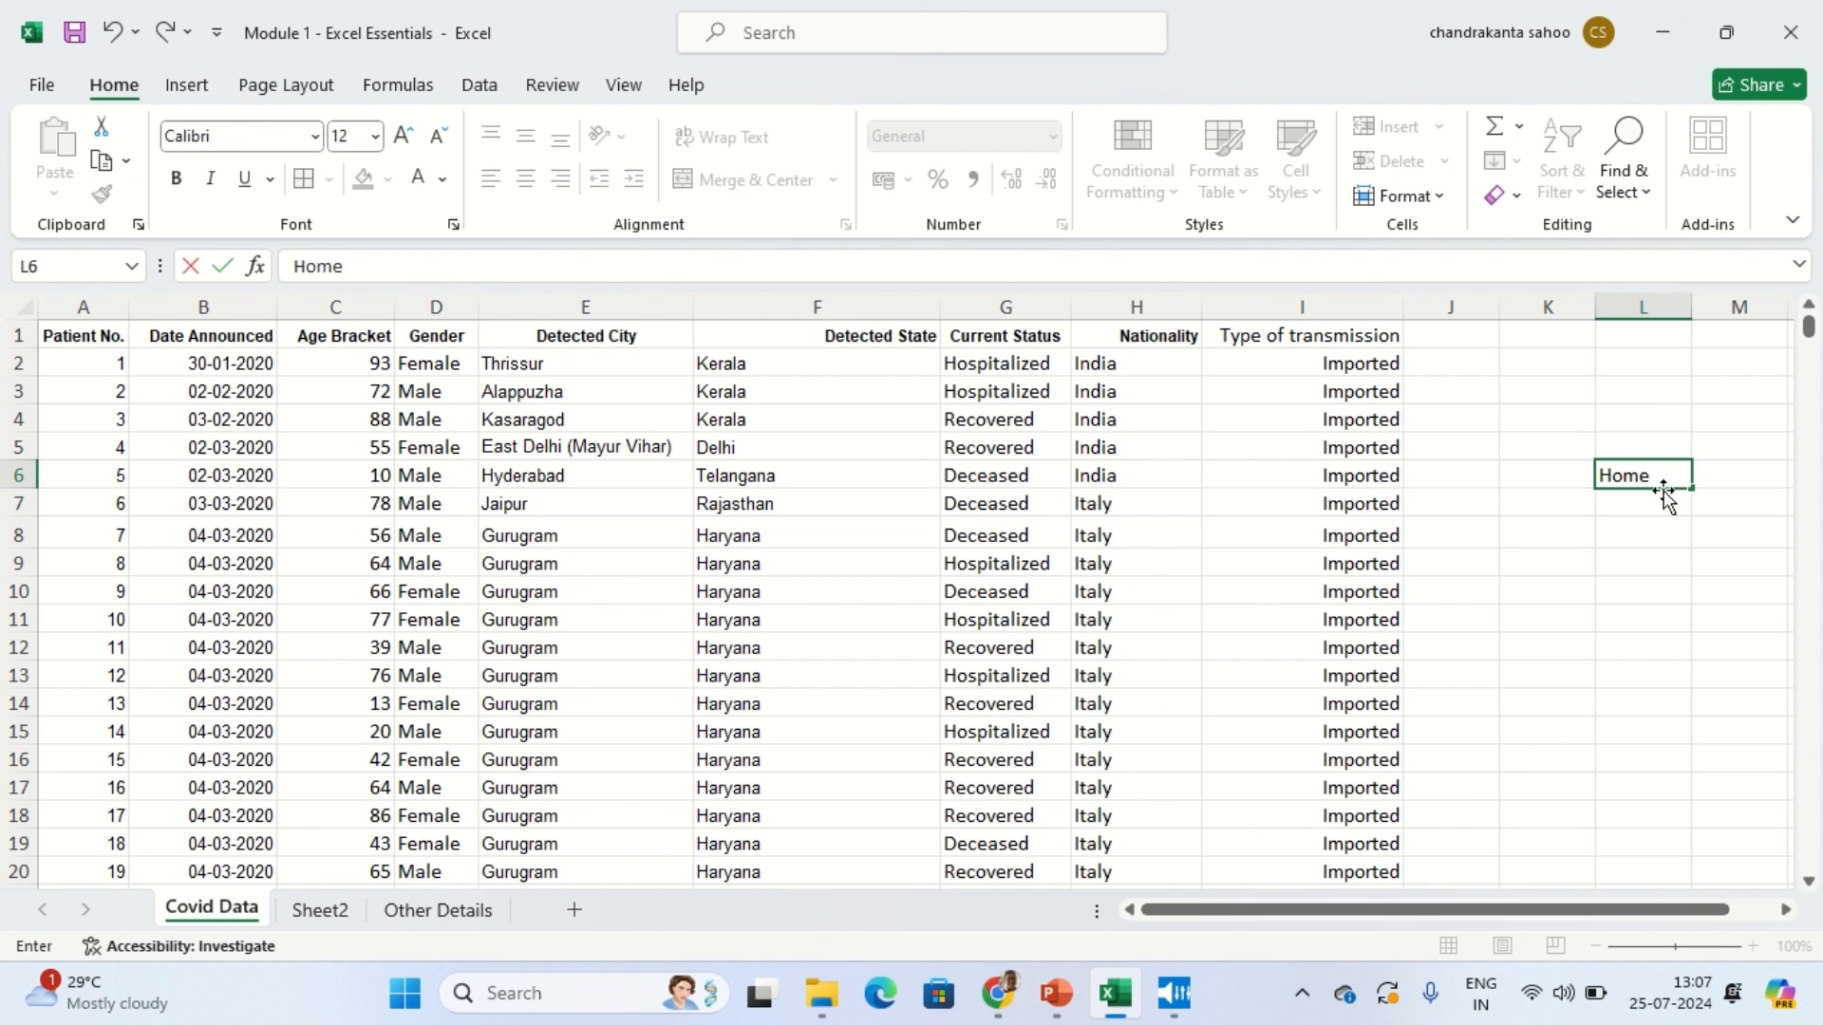
Step: Commit the text Home in cell L6 and reselect that cell
{"action": "left_click", "coordinate": [1659, 444]}
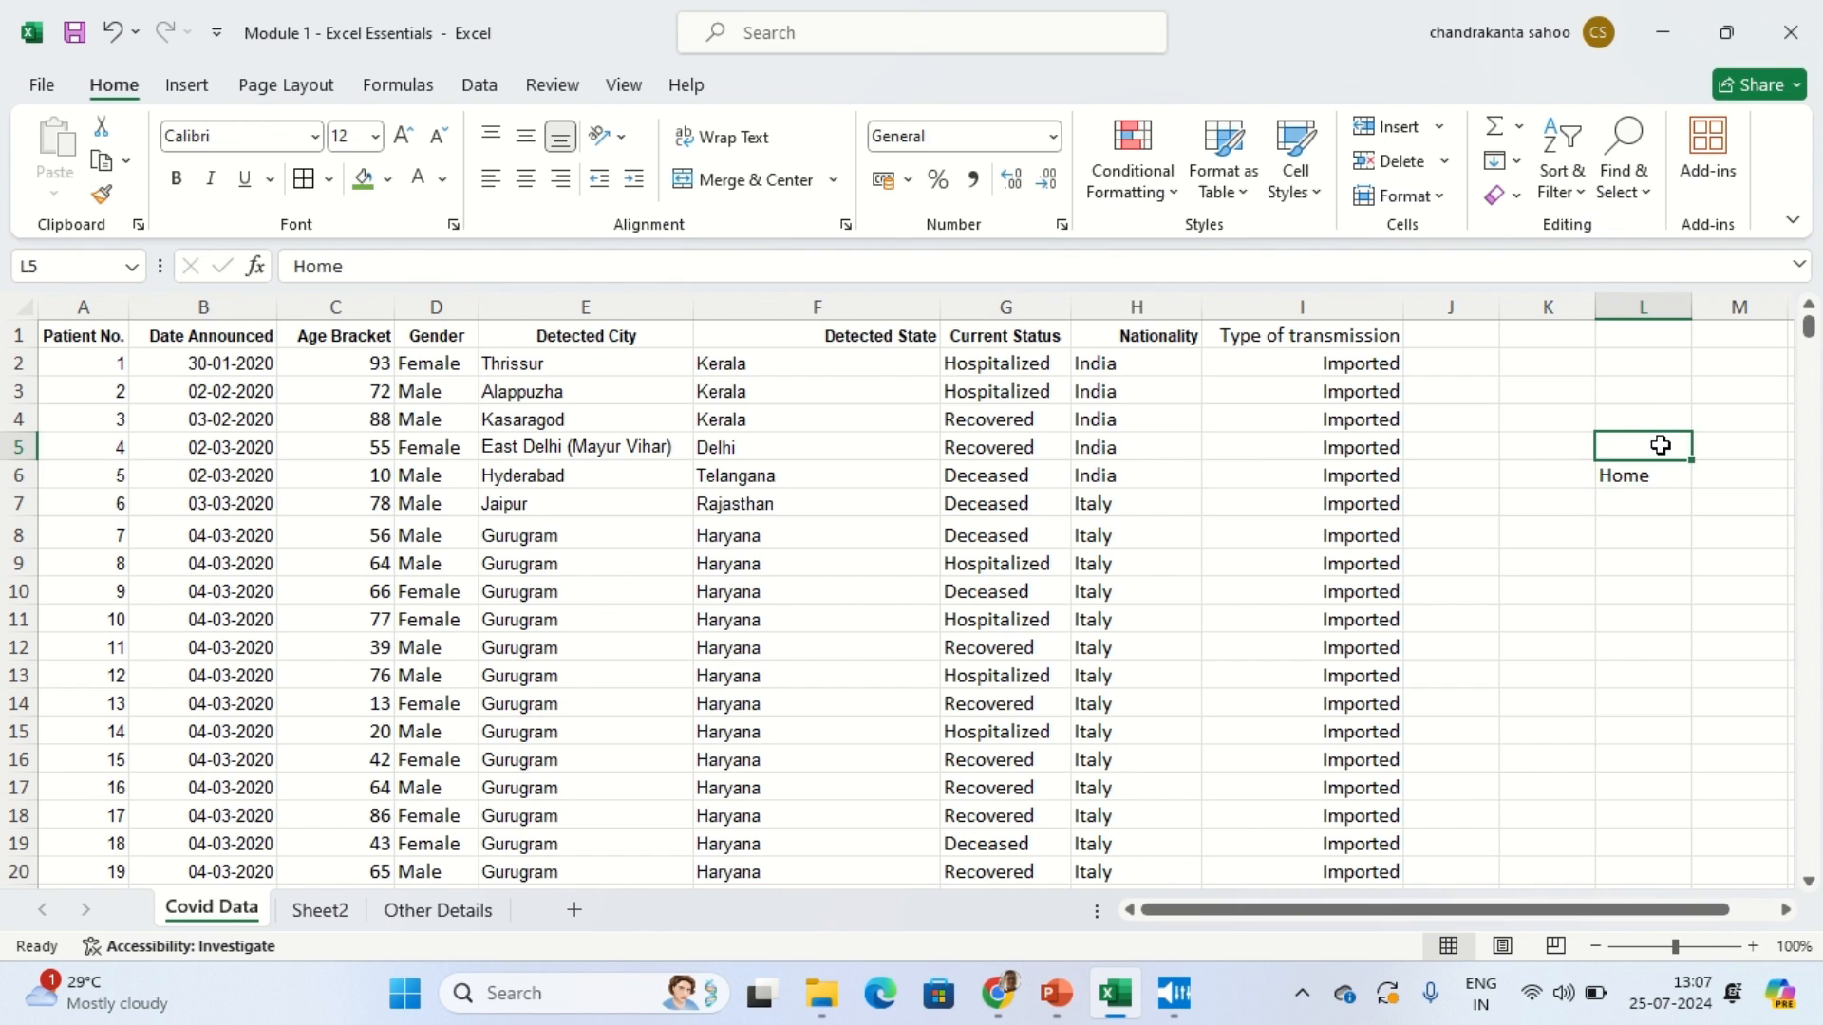
{"action": "left_click", "coordinate": [1627, 476]}
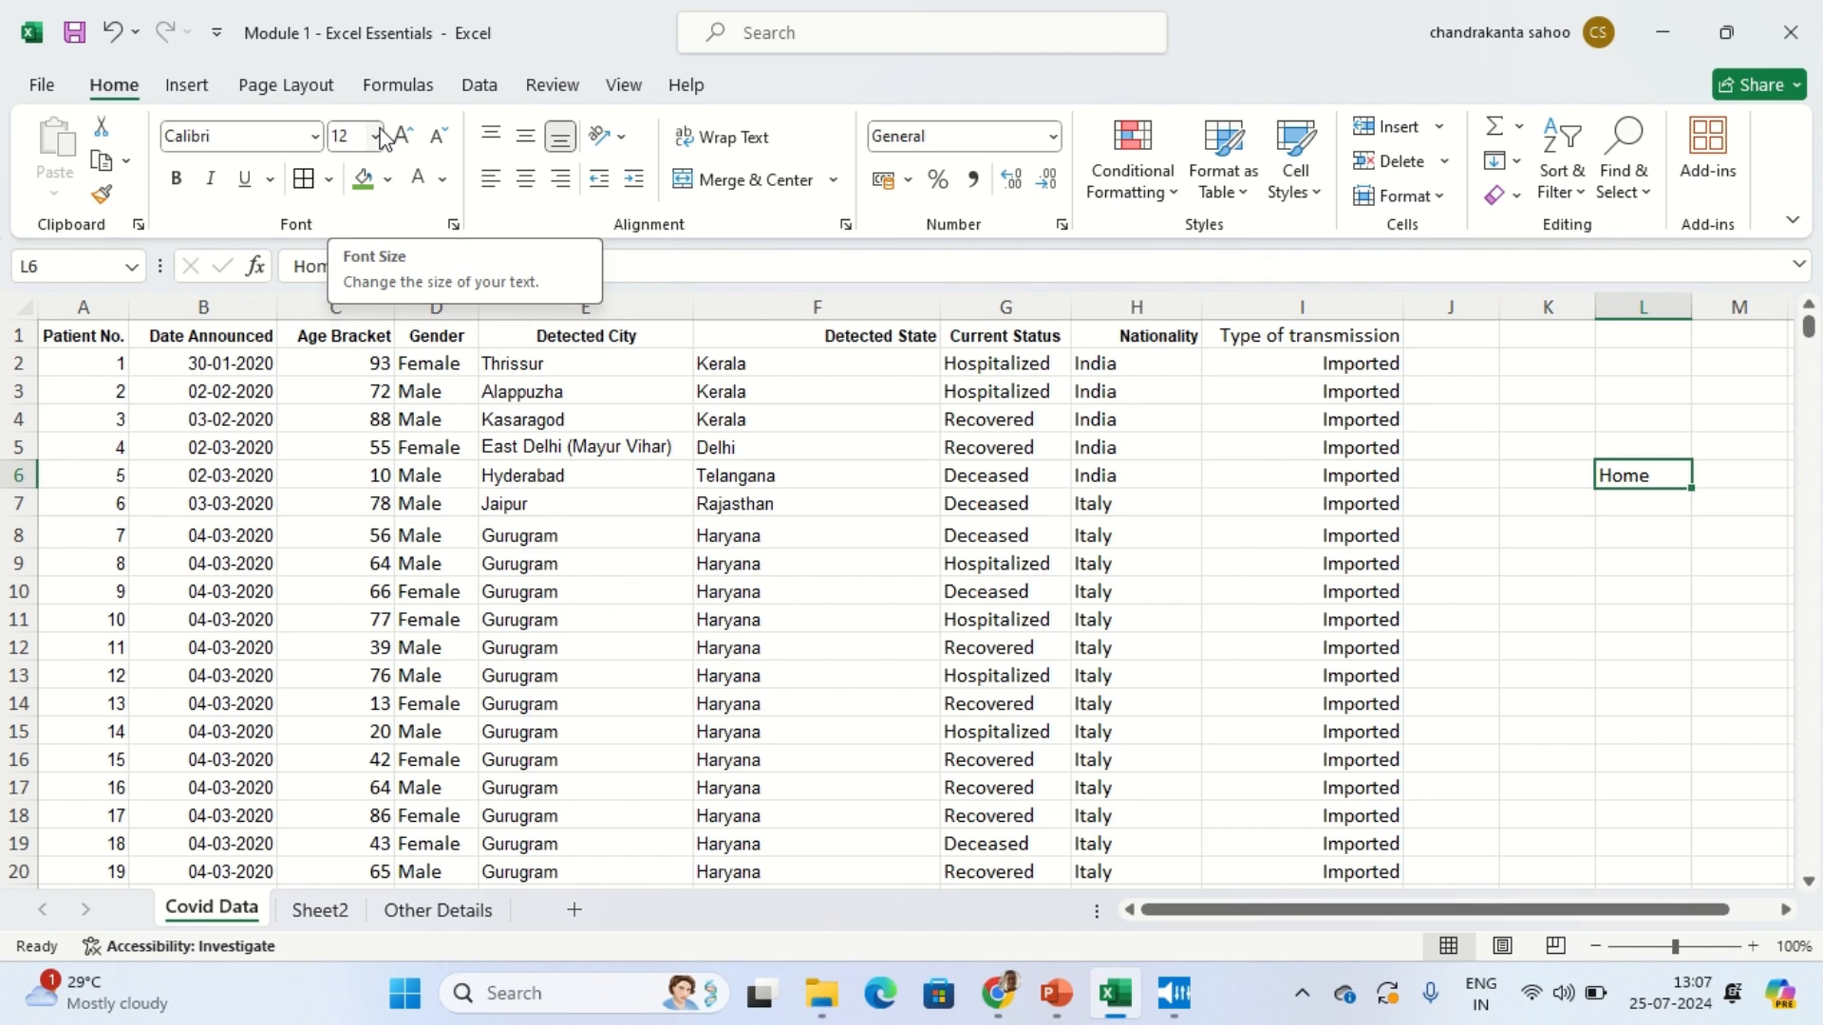
{"action": "left_click", "coordinate": [1658, 589]}
{"action": "left_click", "coordinate": [1630, 475]}
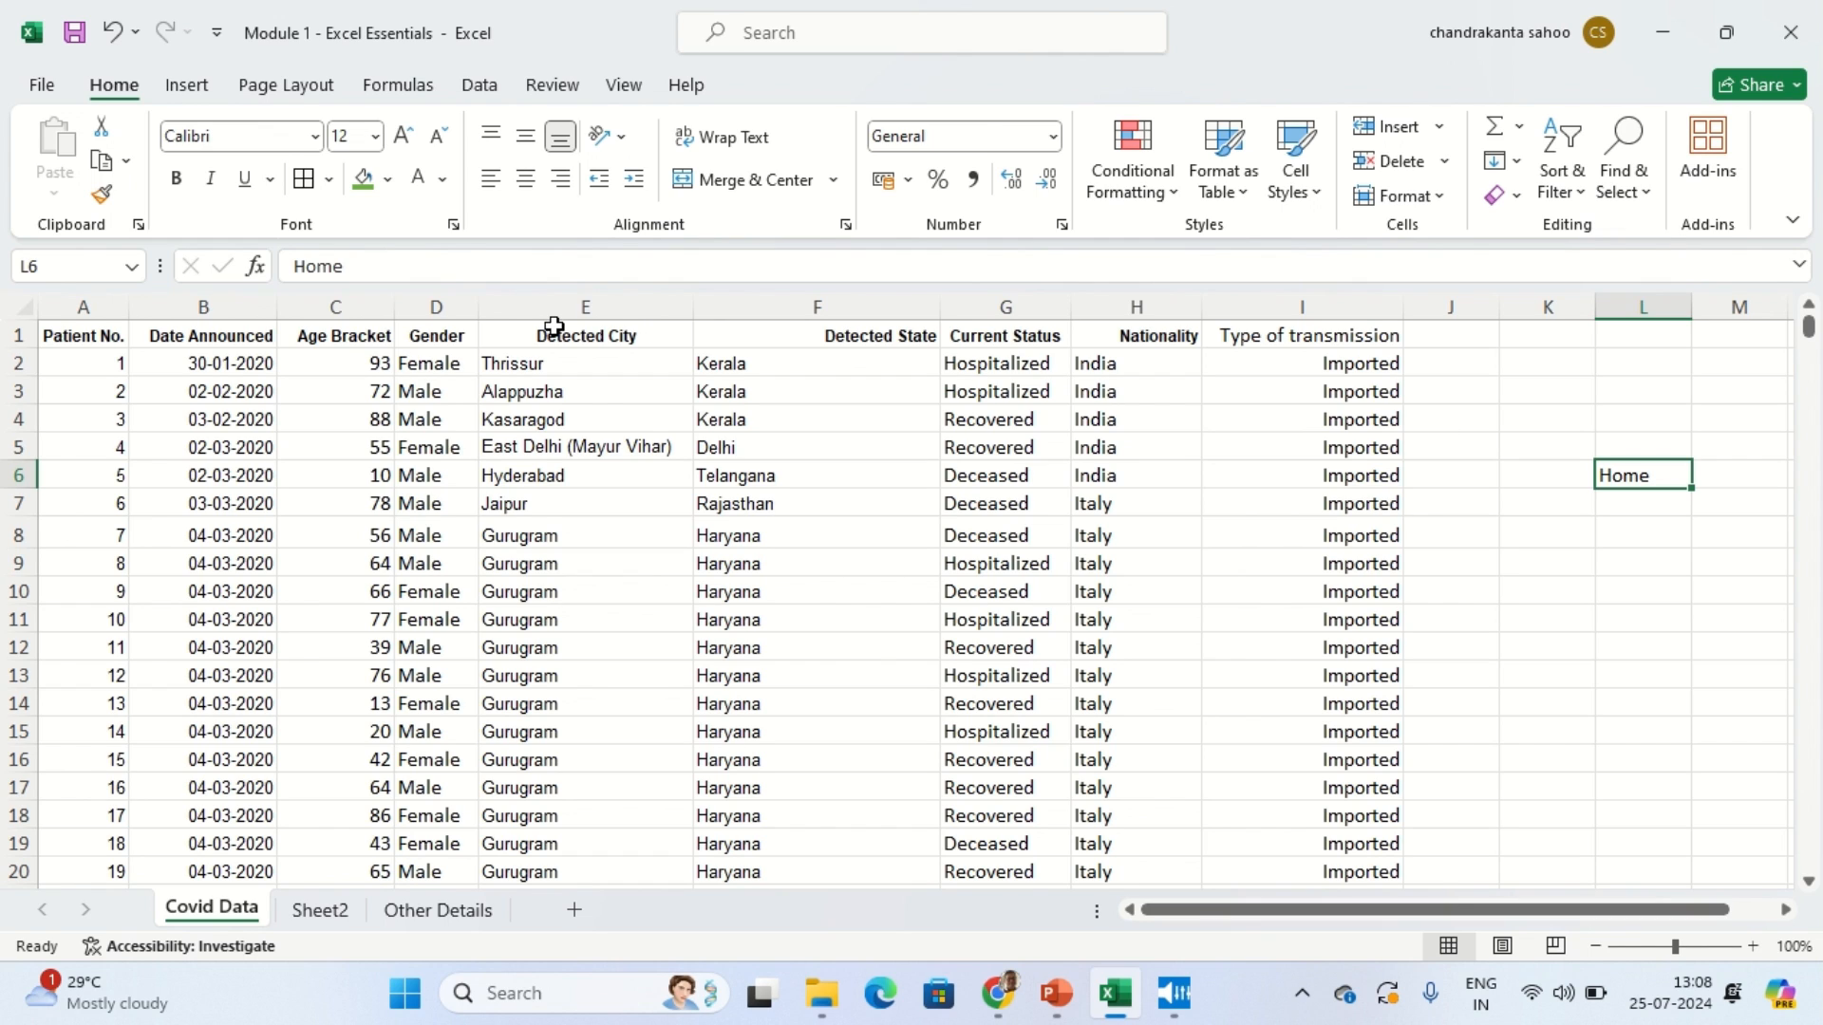
Step: Set the font of the Home text in cell L6 to Arial Black at size 14
{"action": "left_click", "coordinate": [185, 96]}
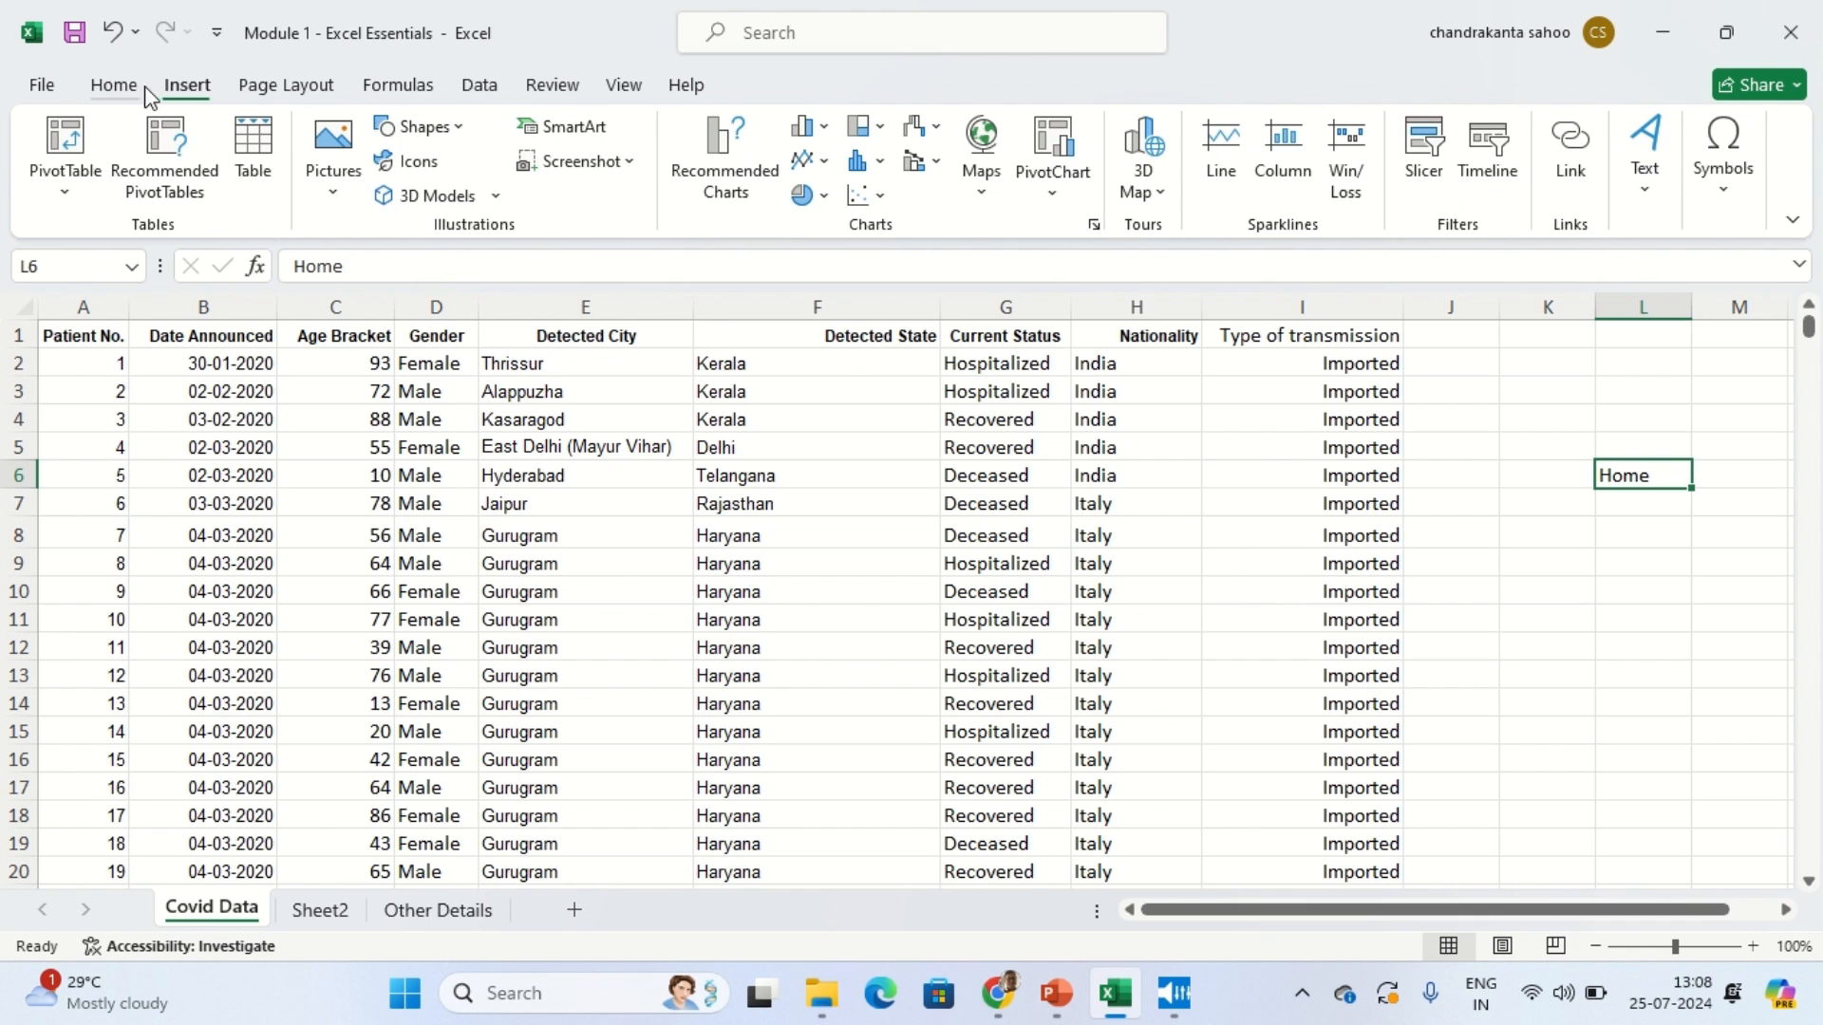
{"action": "left_click", "coordinate": [134, 90]}
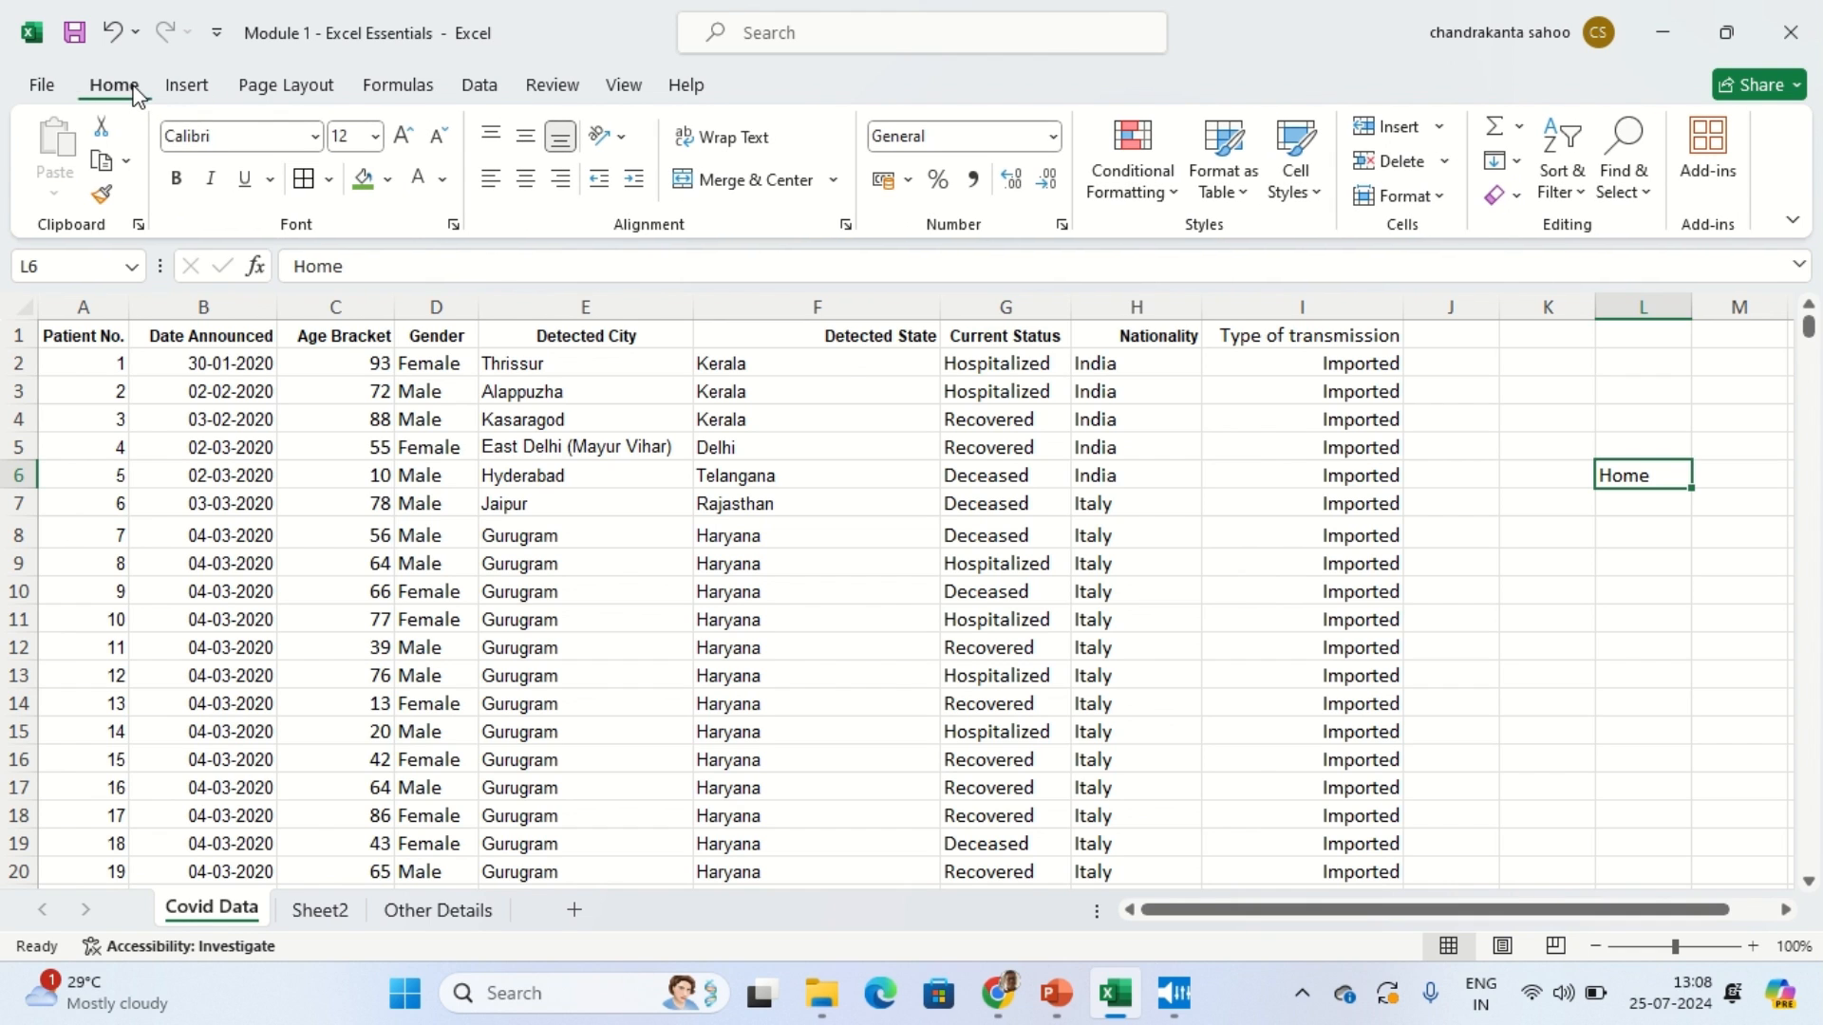
{"action": "left_click", "coordinate": [314, 136]}
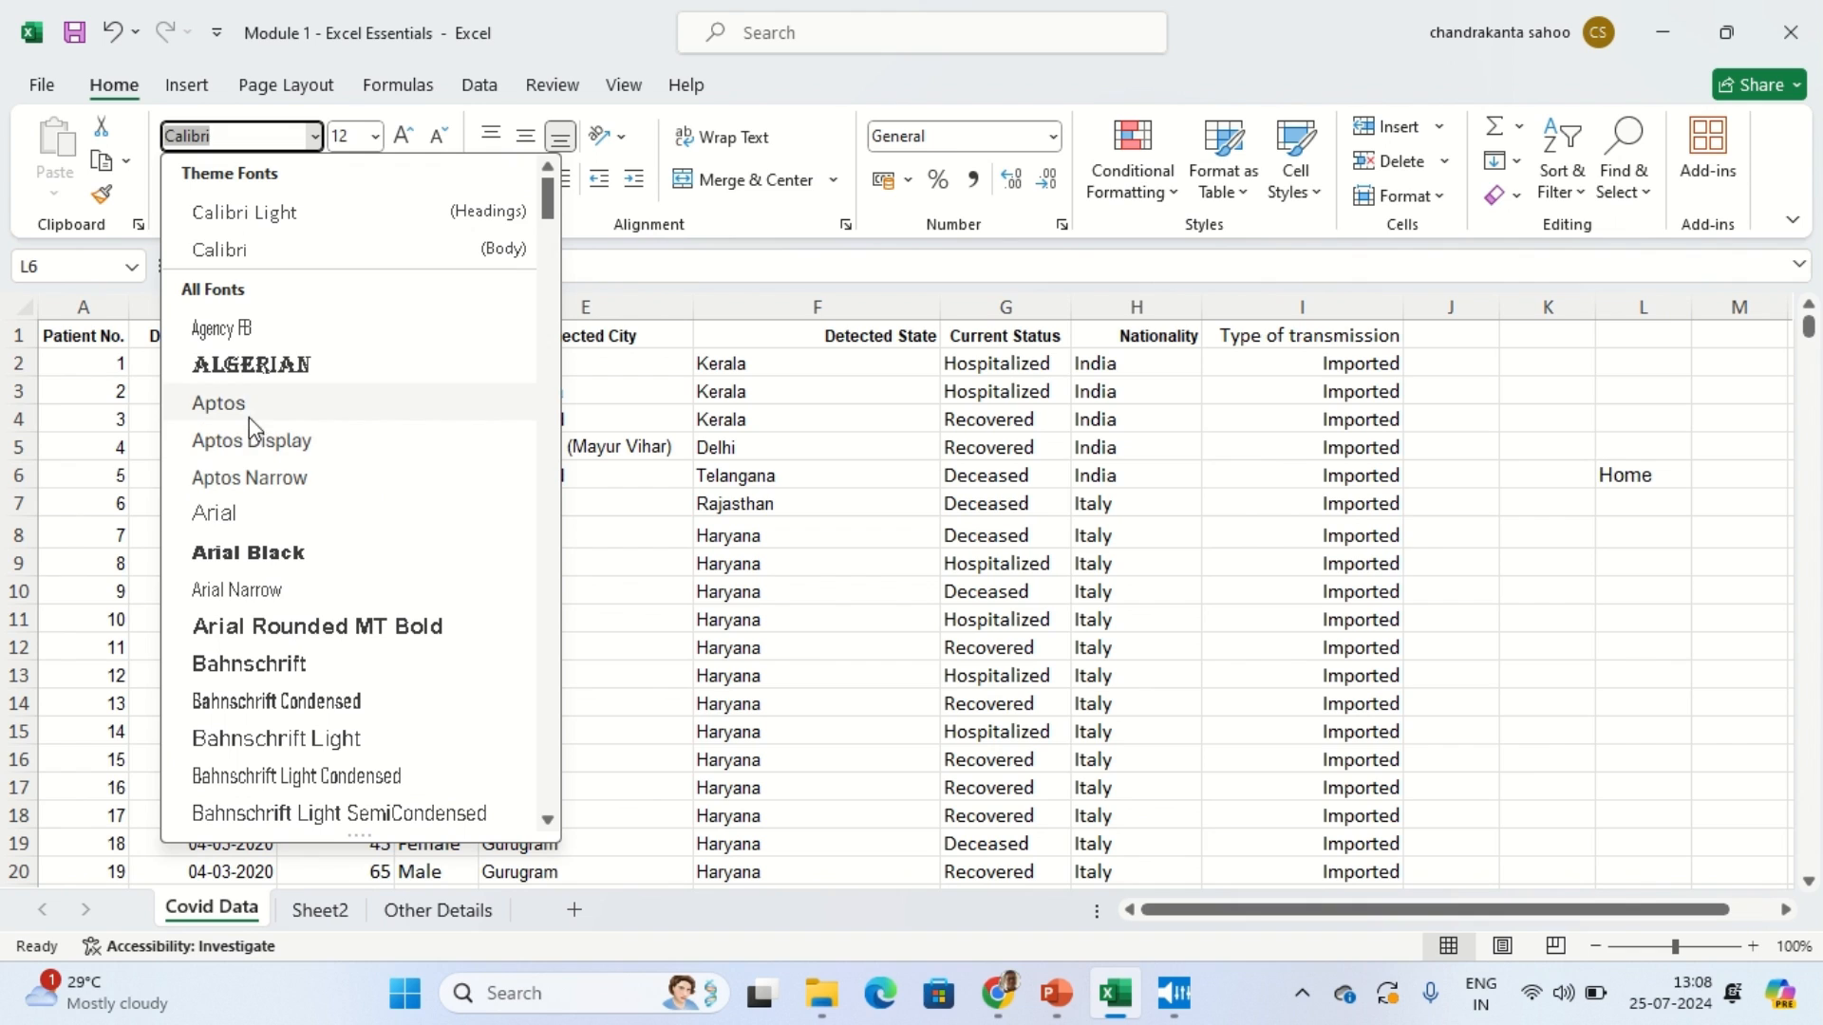
{"action": "left_click", "coordinate": [258, 553]}
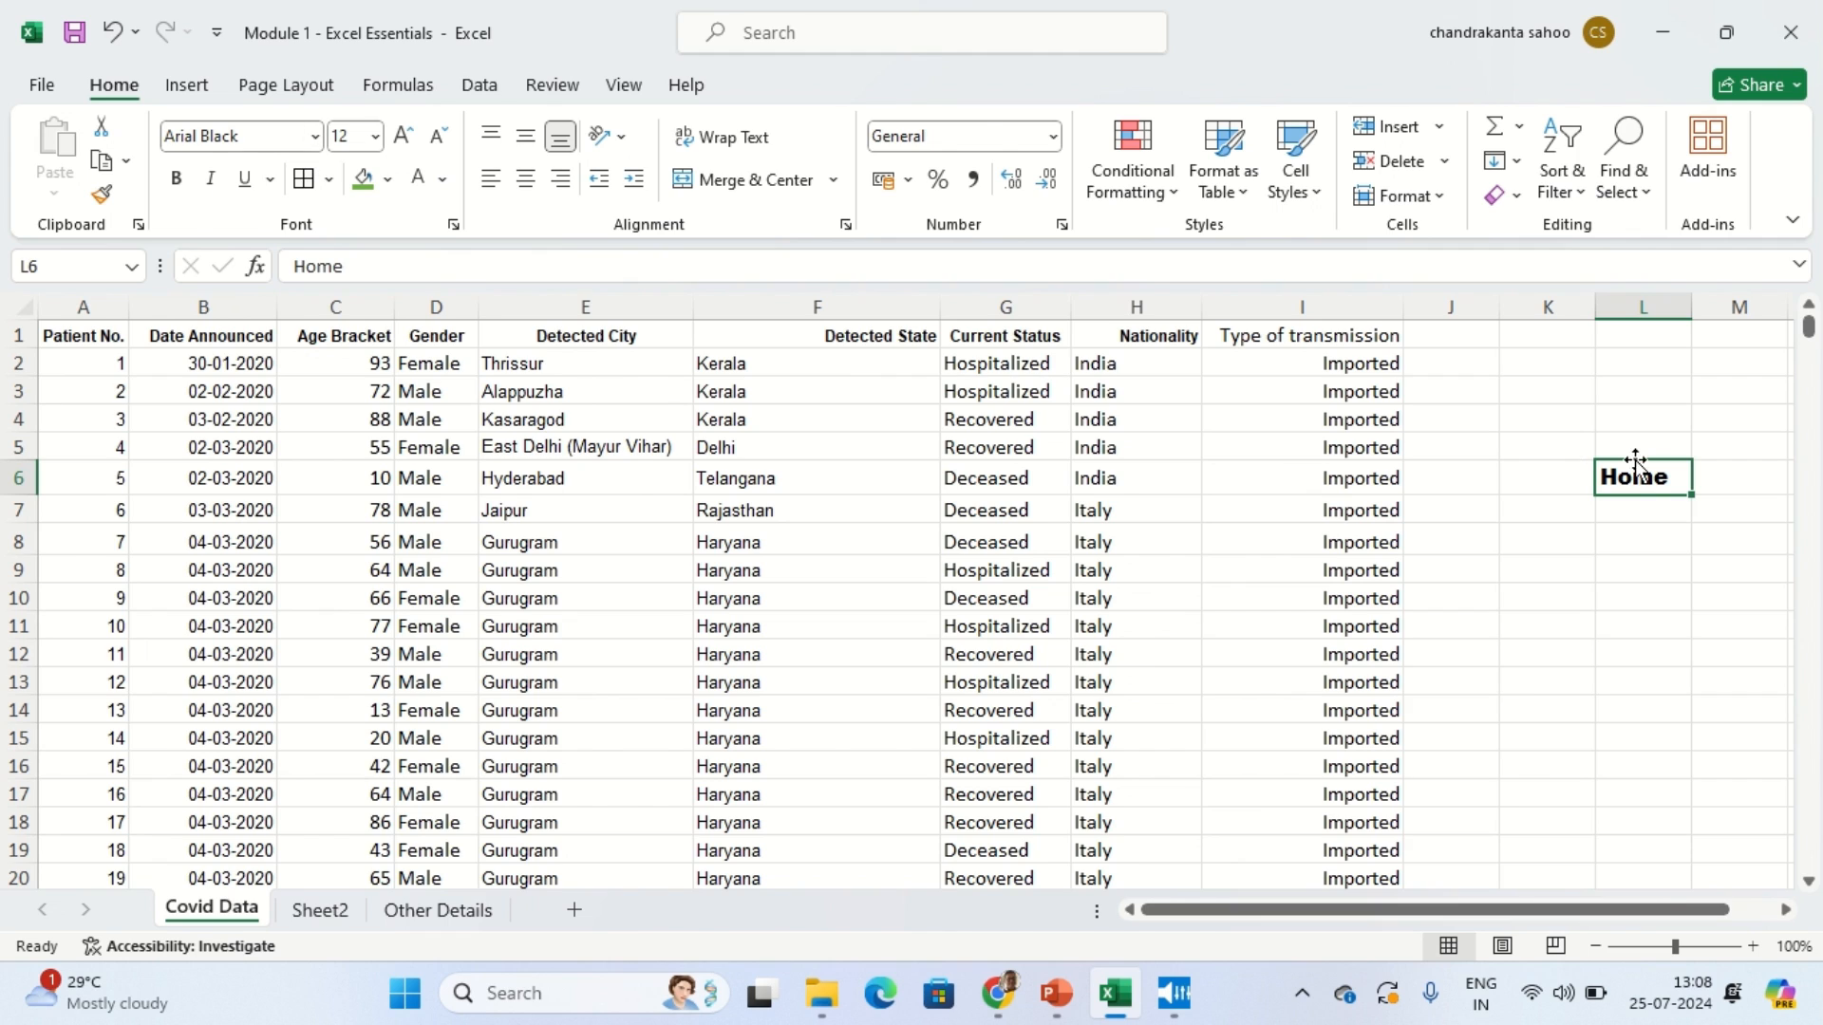
{"action": "left_click", "coordinate": [375, 135]}
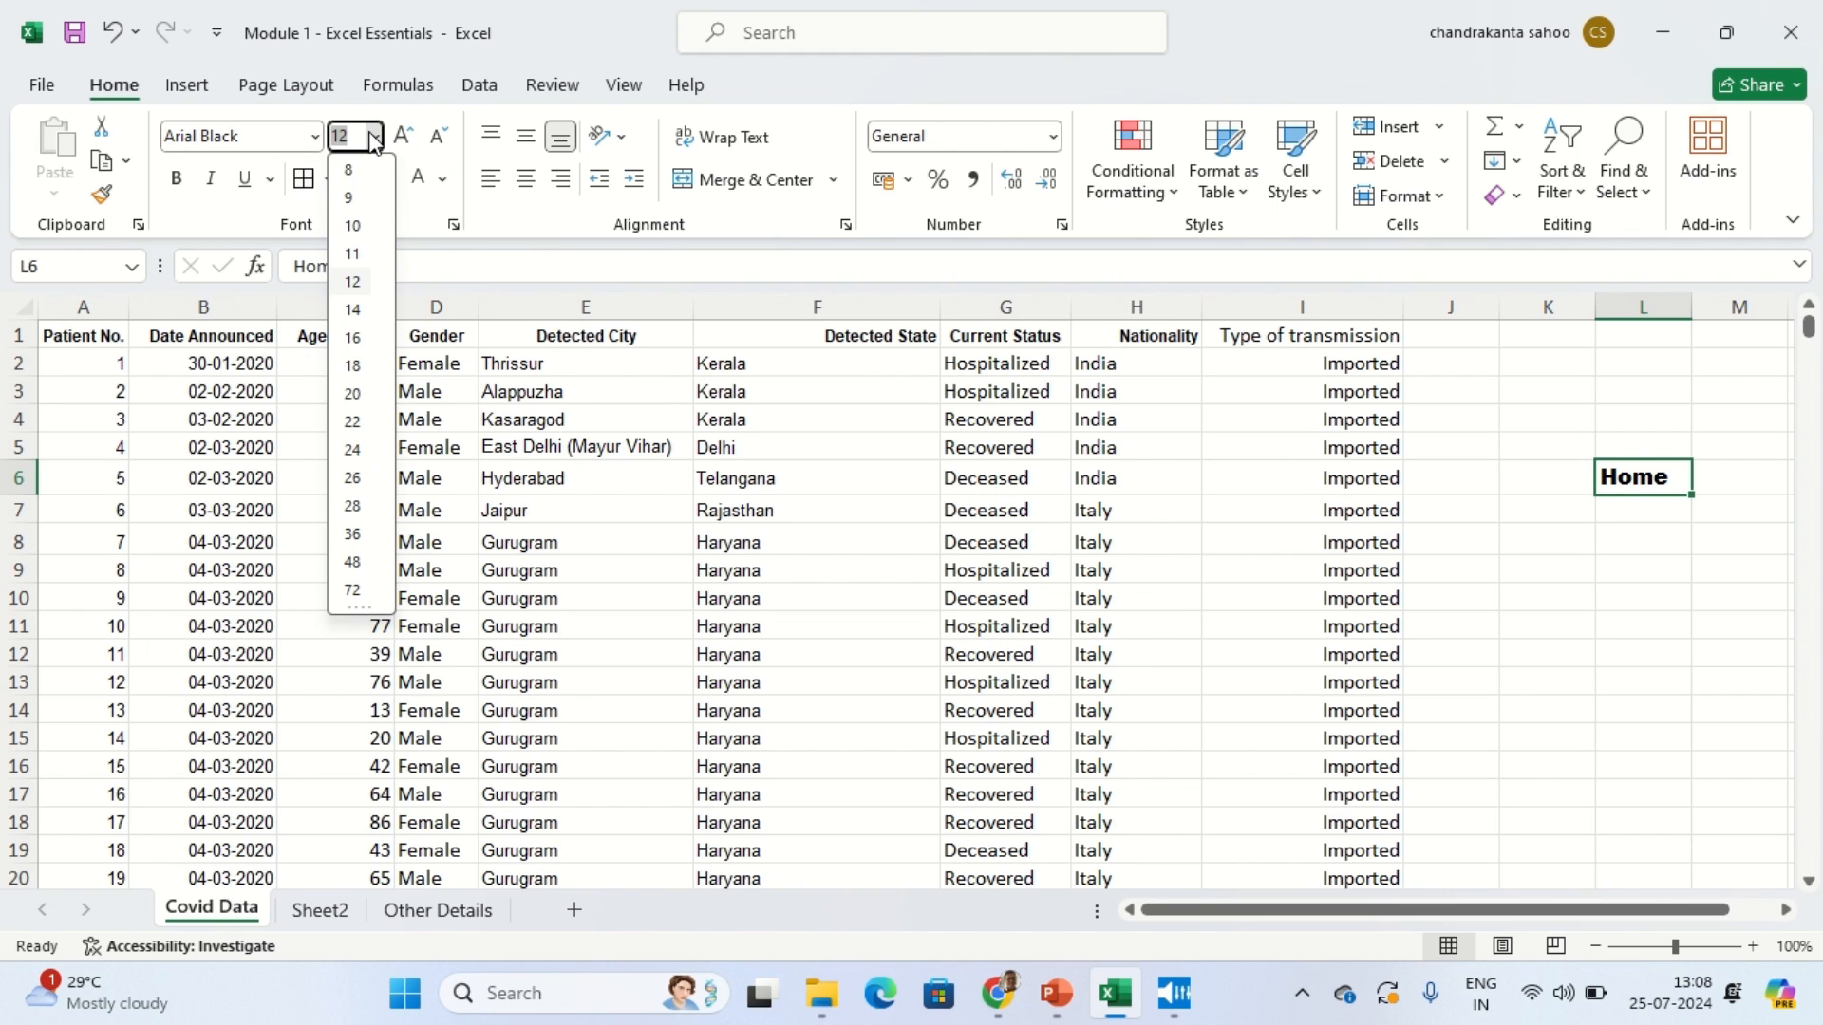
{"action": "left_click", "coordinate": [353, 311]}
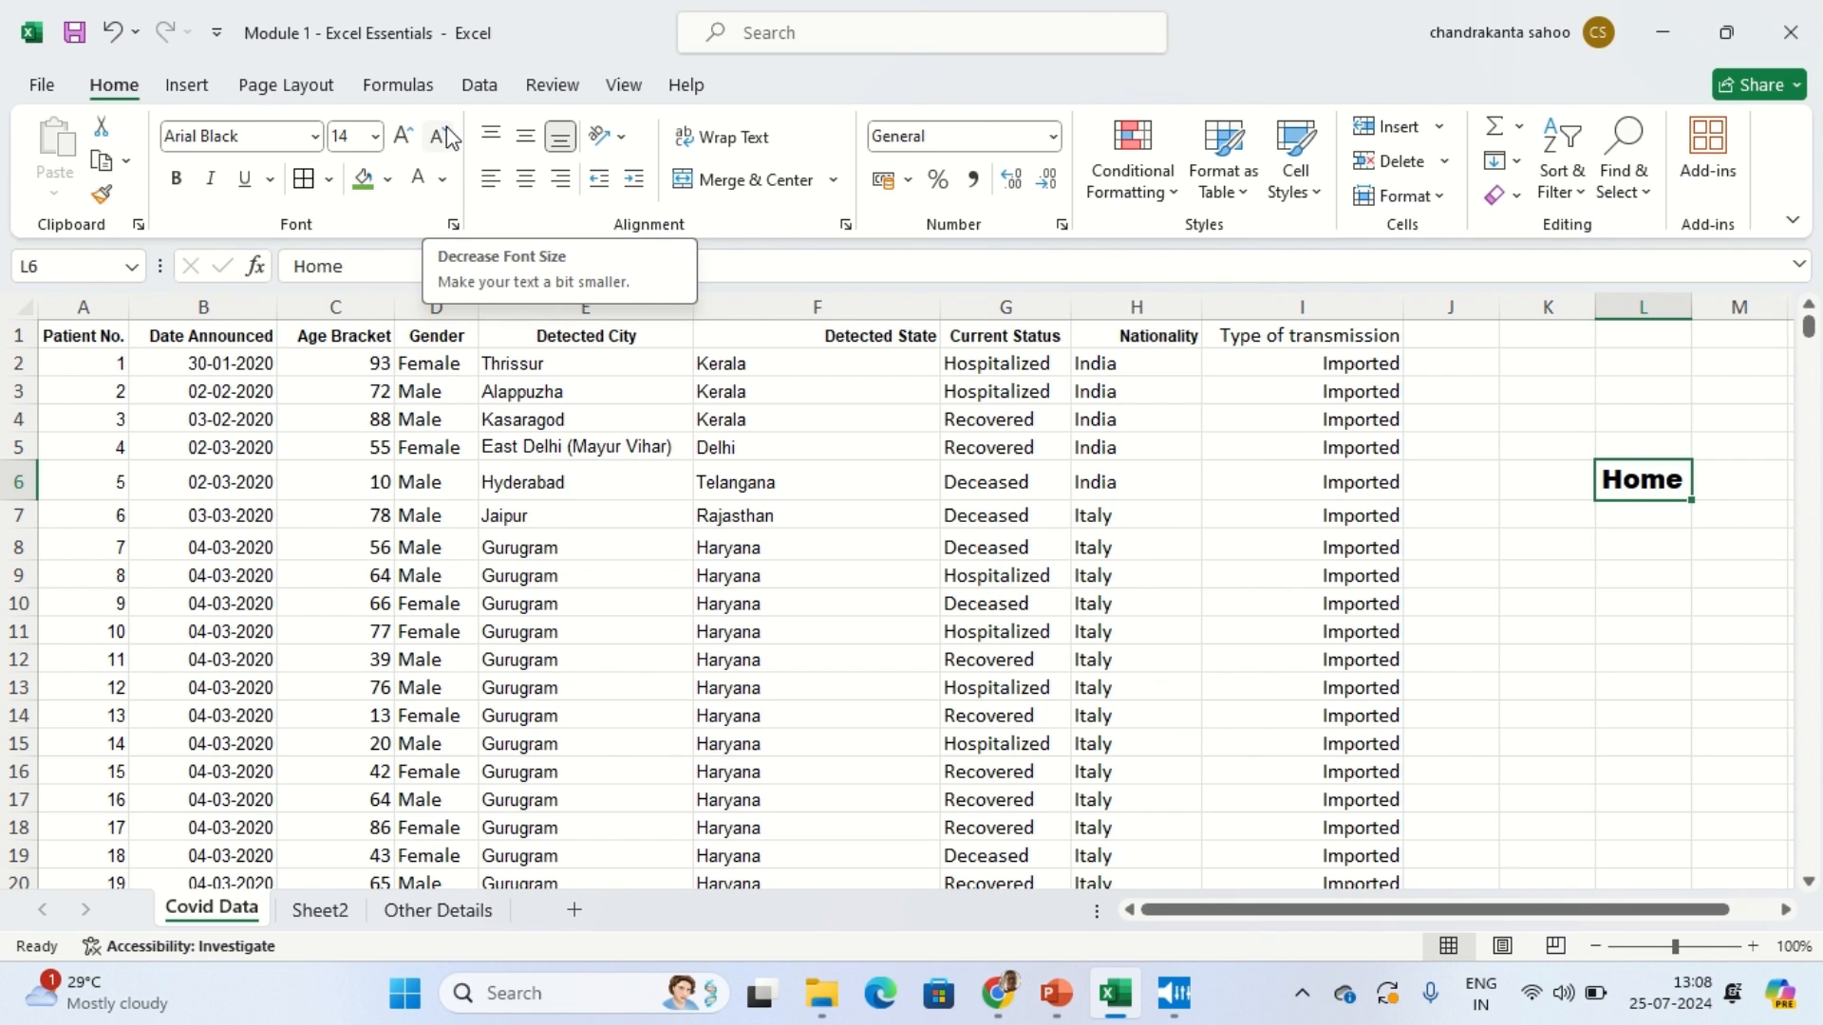
Step: Enlarge the font in cell L6 by three increments and shrink it back to size 14
{"action": "left_click", "coordinate": [406, 136]}
{"action": "left_click", "coordinate": [406, 137]}
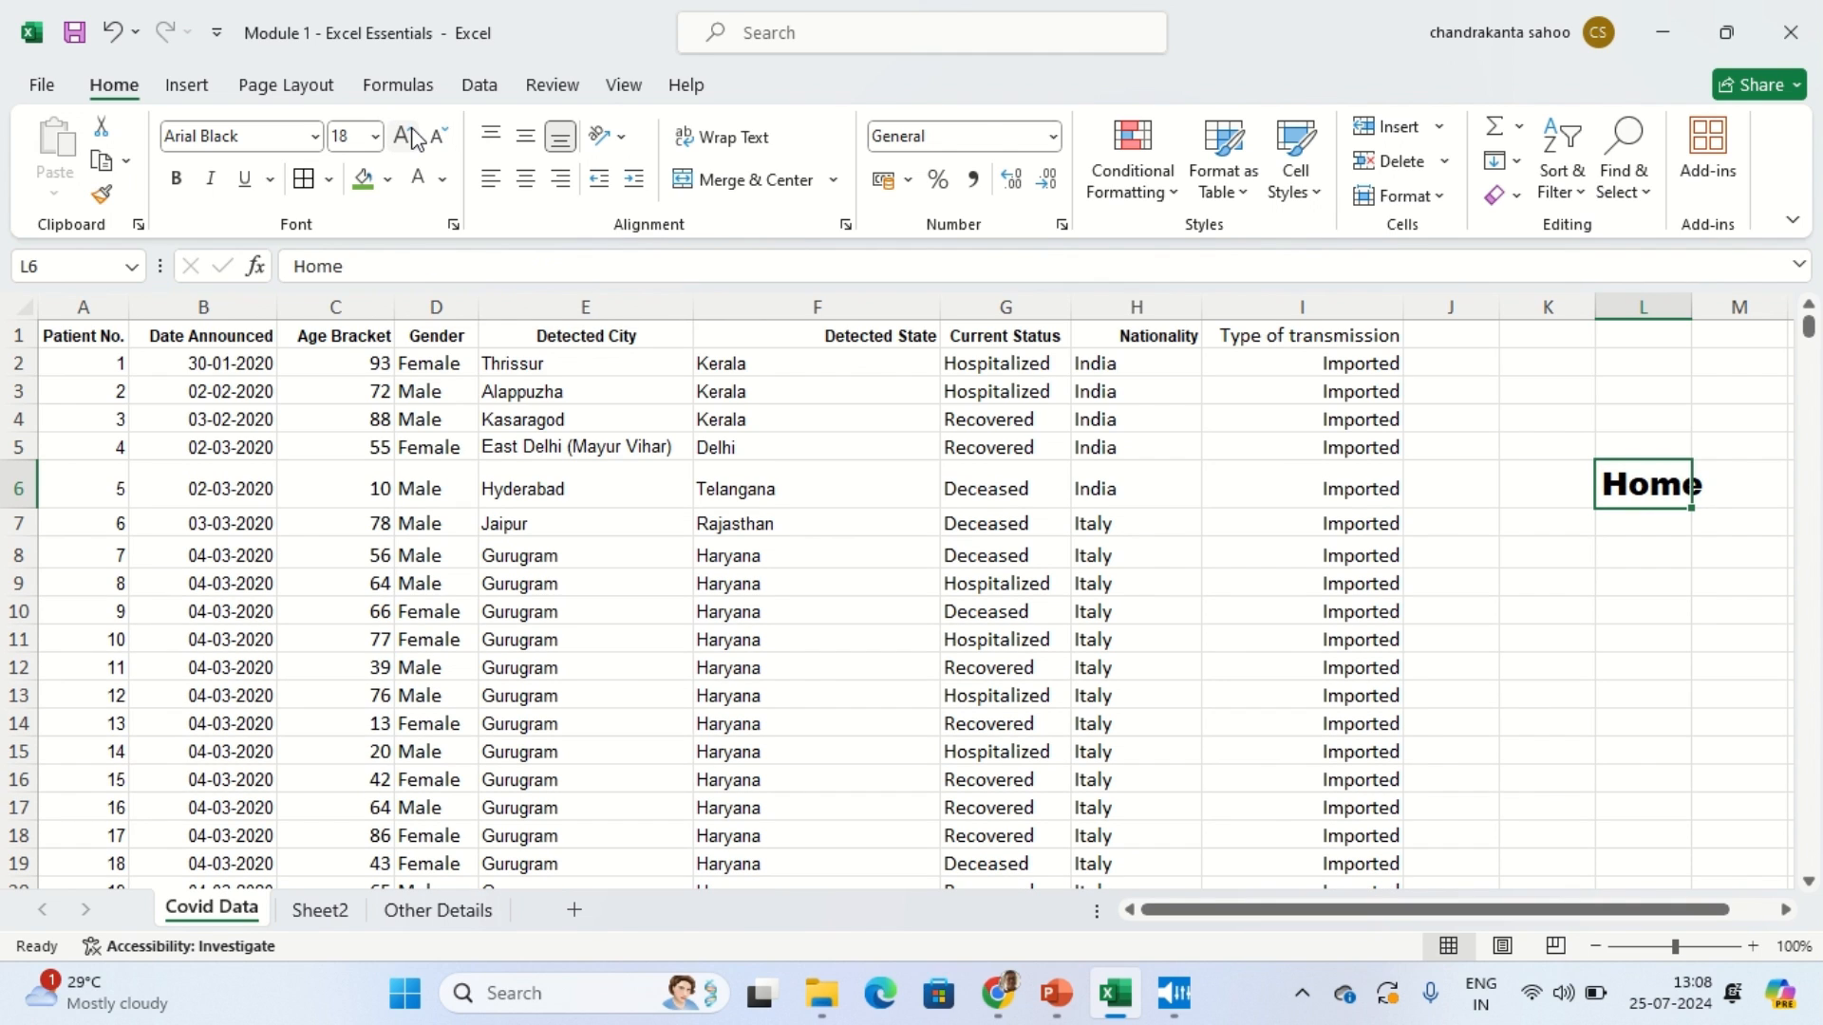
{"action": "left_click", "coordinate": [407, 137]}
{"action": "left_click", "coordinate": [441, 138]}
{"action": "left_click", "coordinate": [442, 138]}
{"action": "left_click", "coordinate": [442, 139]}
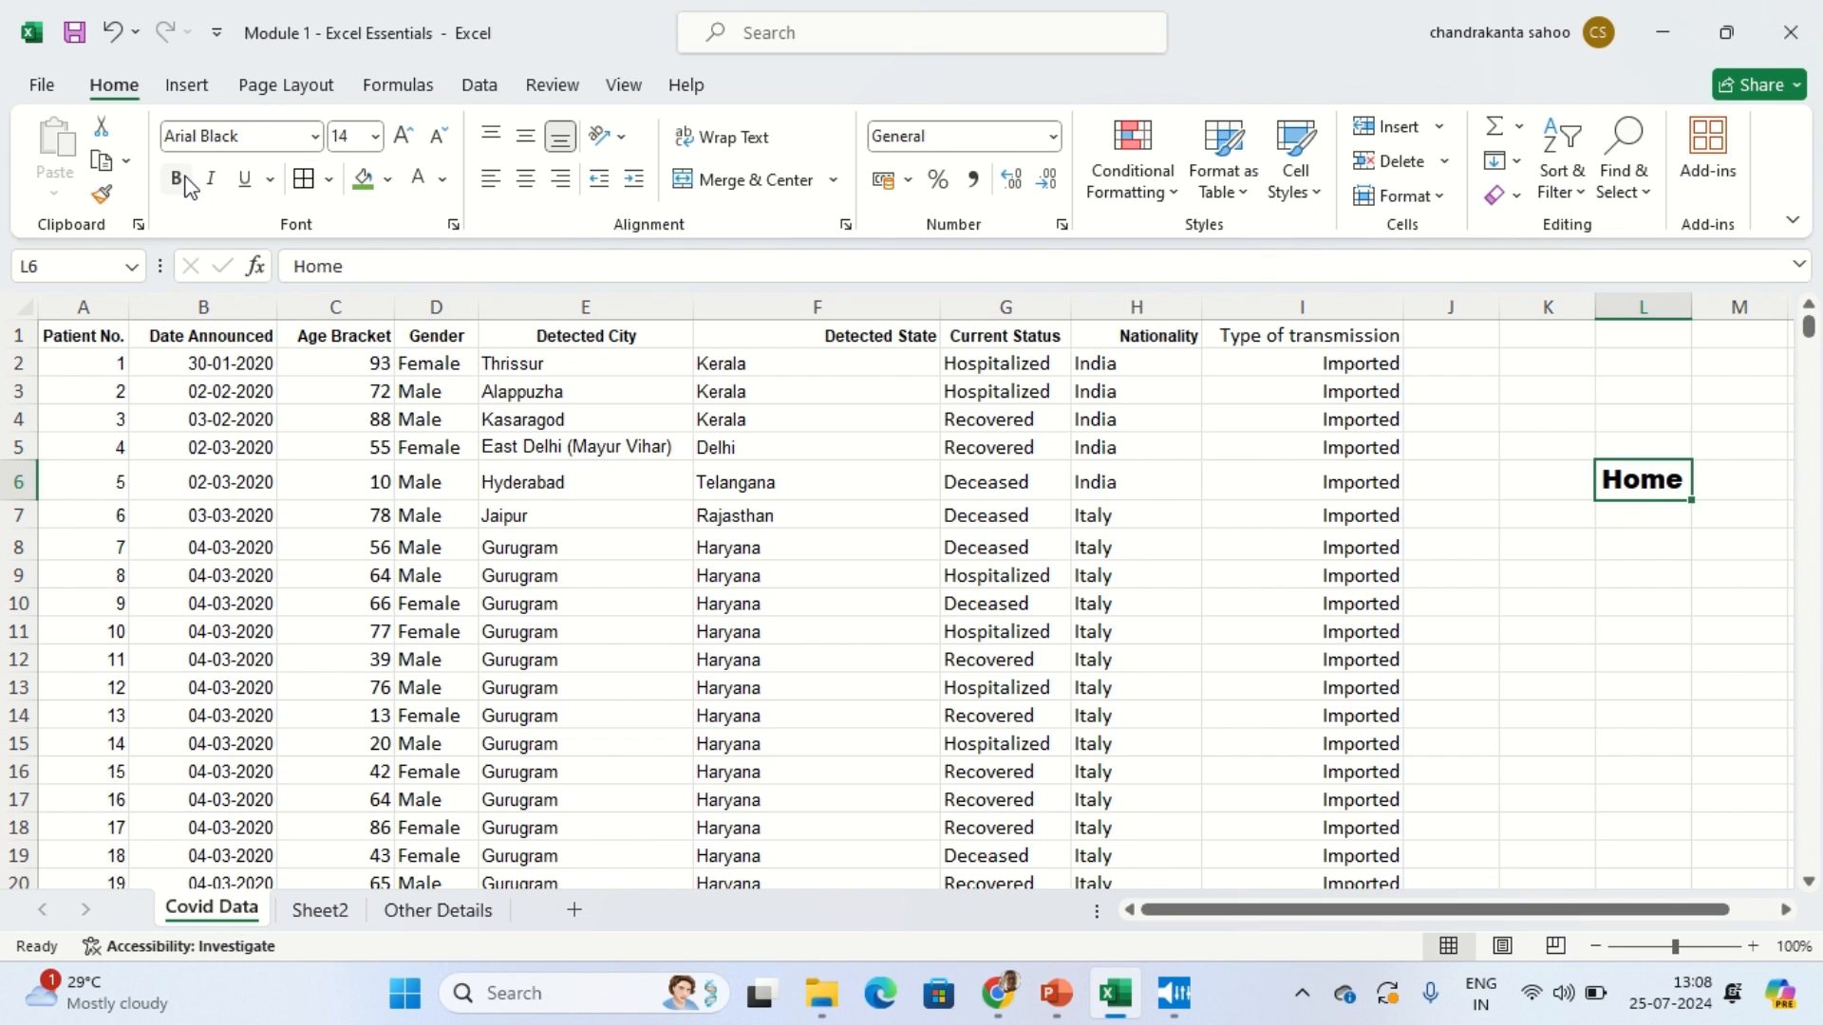
Step: Set the font of the Home text in cell L6 to Calibri
{"action": "left_click", "coordinate": [315, 136]}
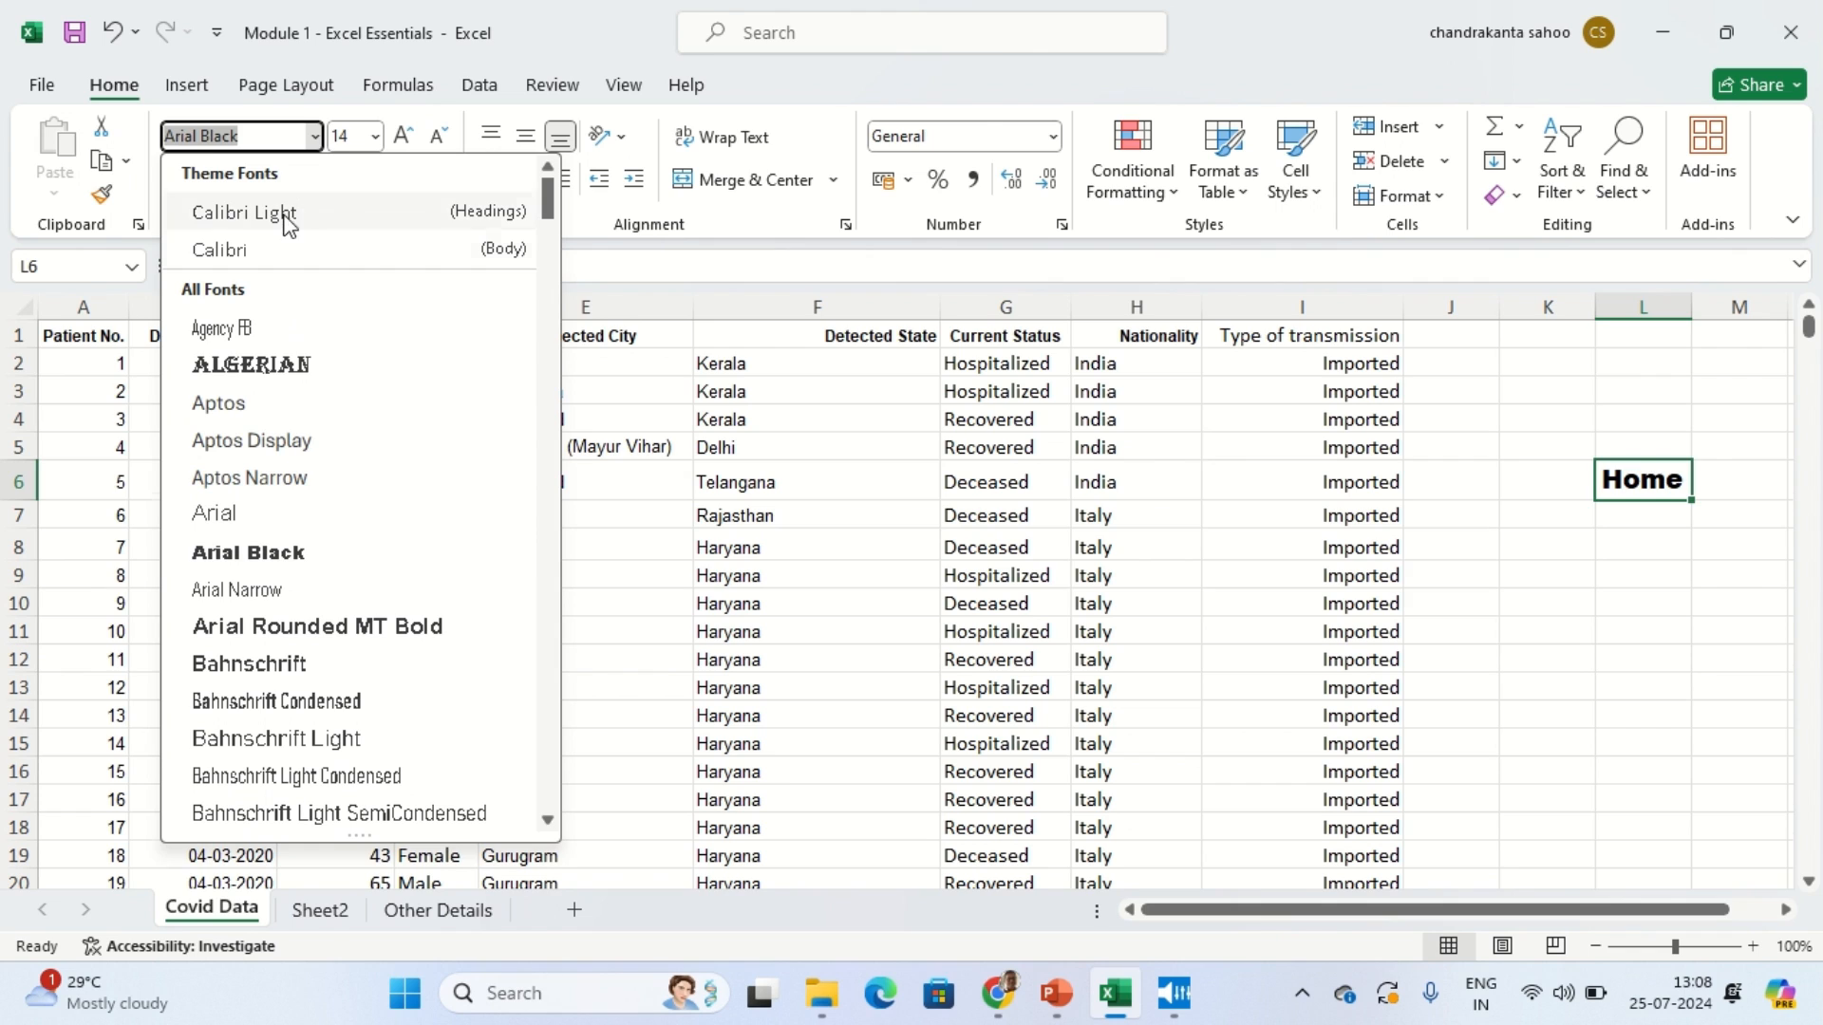
{"action": "left_click", "coordinate": [266, 252]}
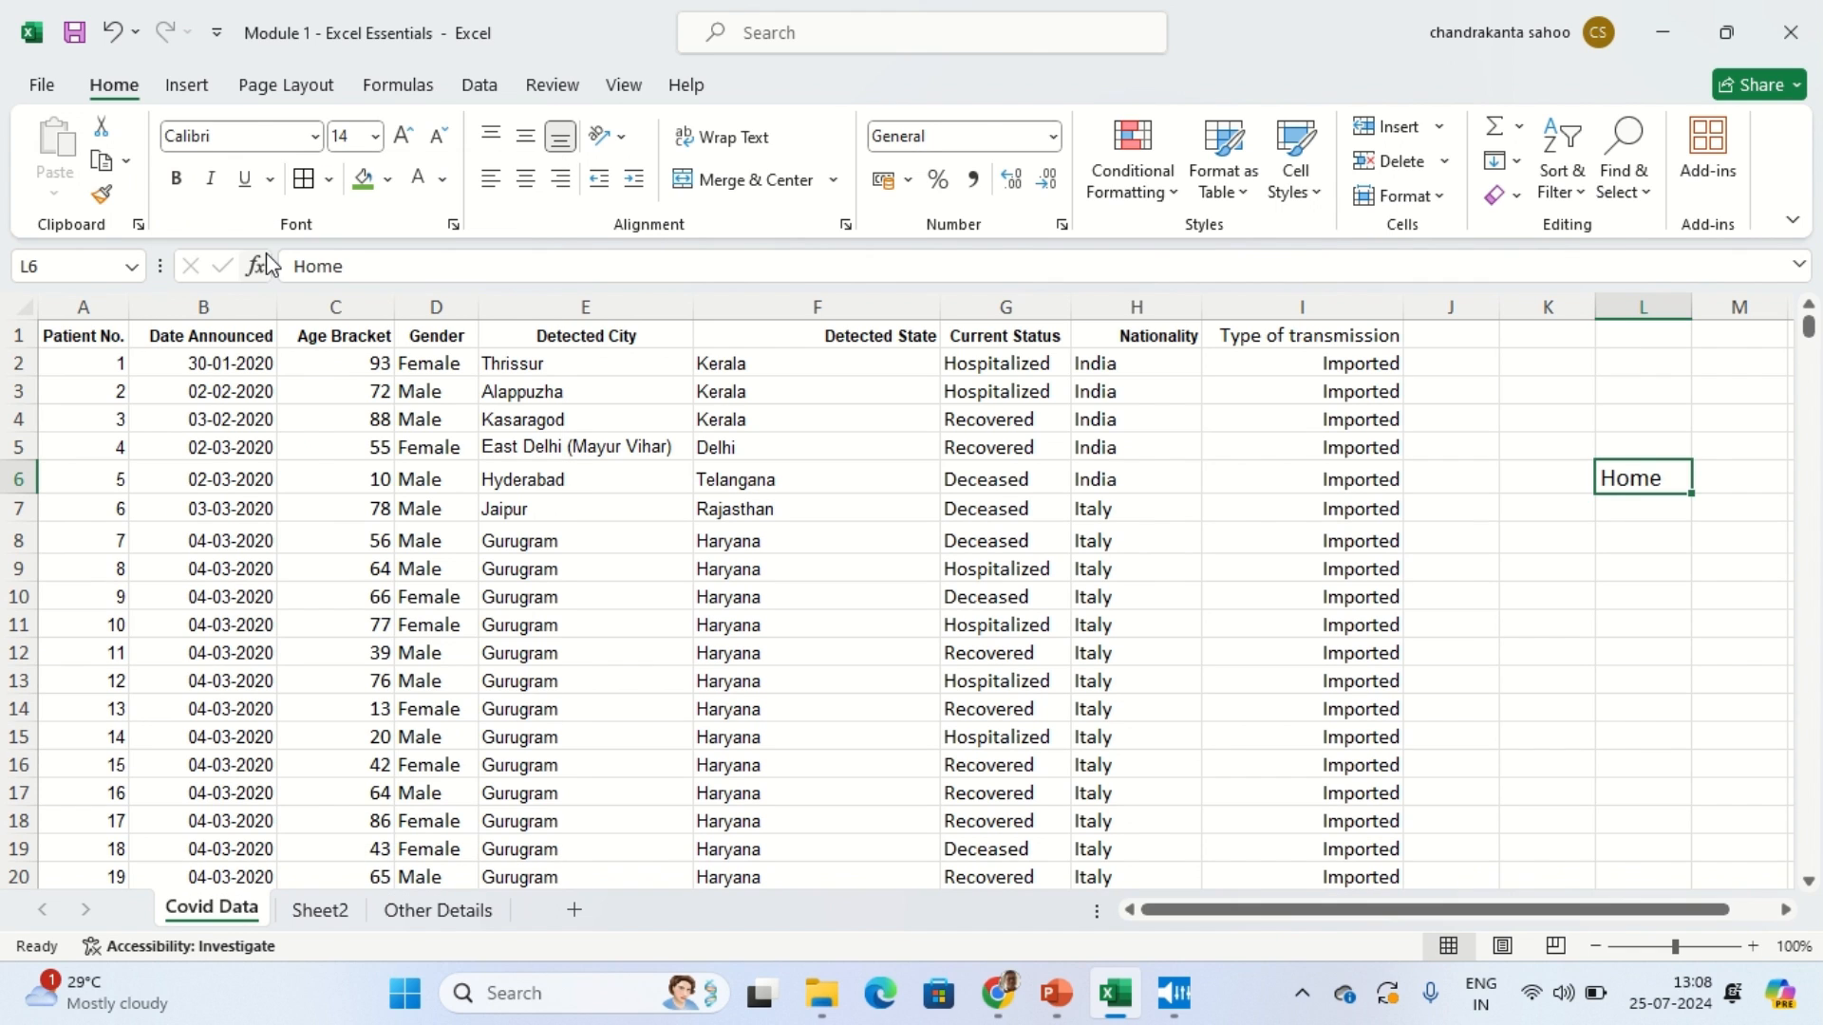
Step: Apply bold, italic and underline to the Home text in cell L6
{"action": "left_click", "coordinate": [176, 181]}
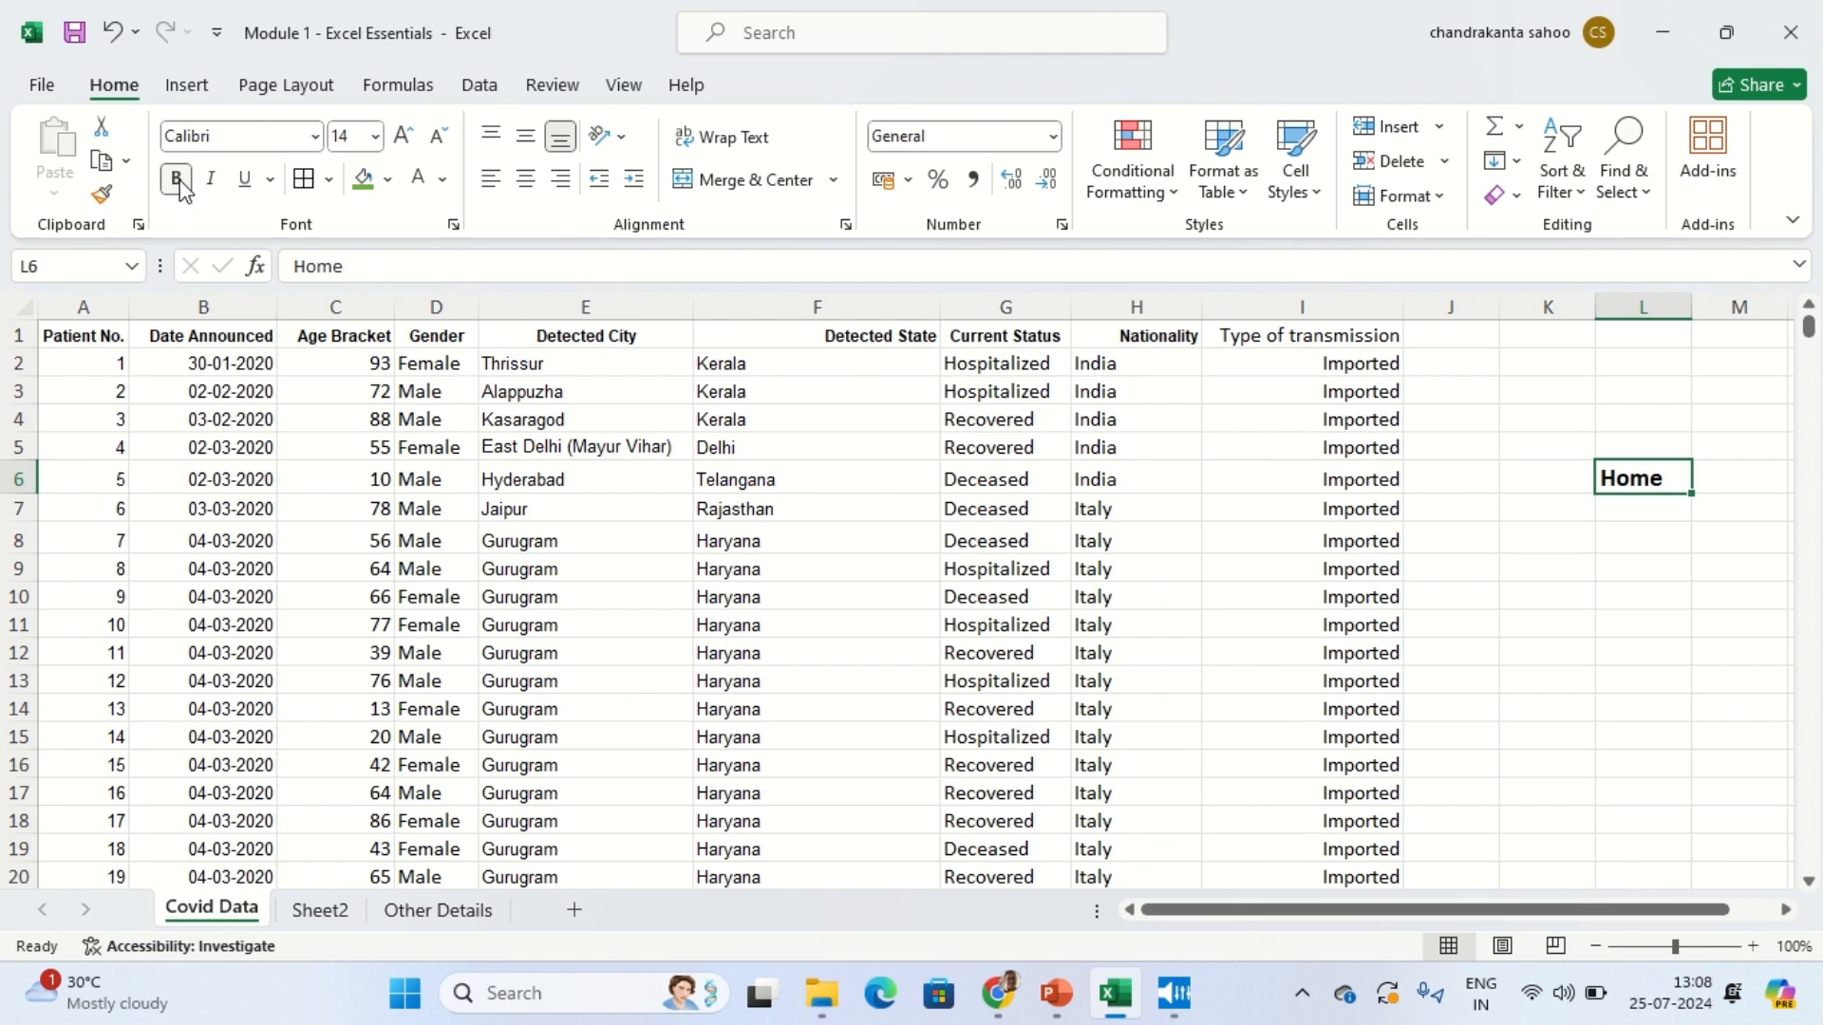
{"action": "left_click", "coordinate": [213, 180]}
{"action": "left_click", "coordinate": [244, 184]}
{"action": "left_click", "coordinate": [1576, 568]}
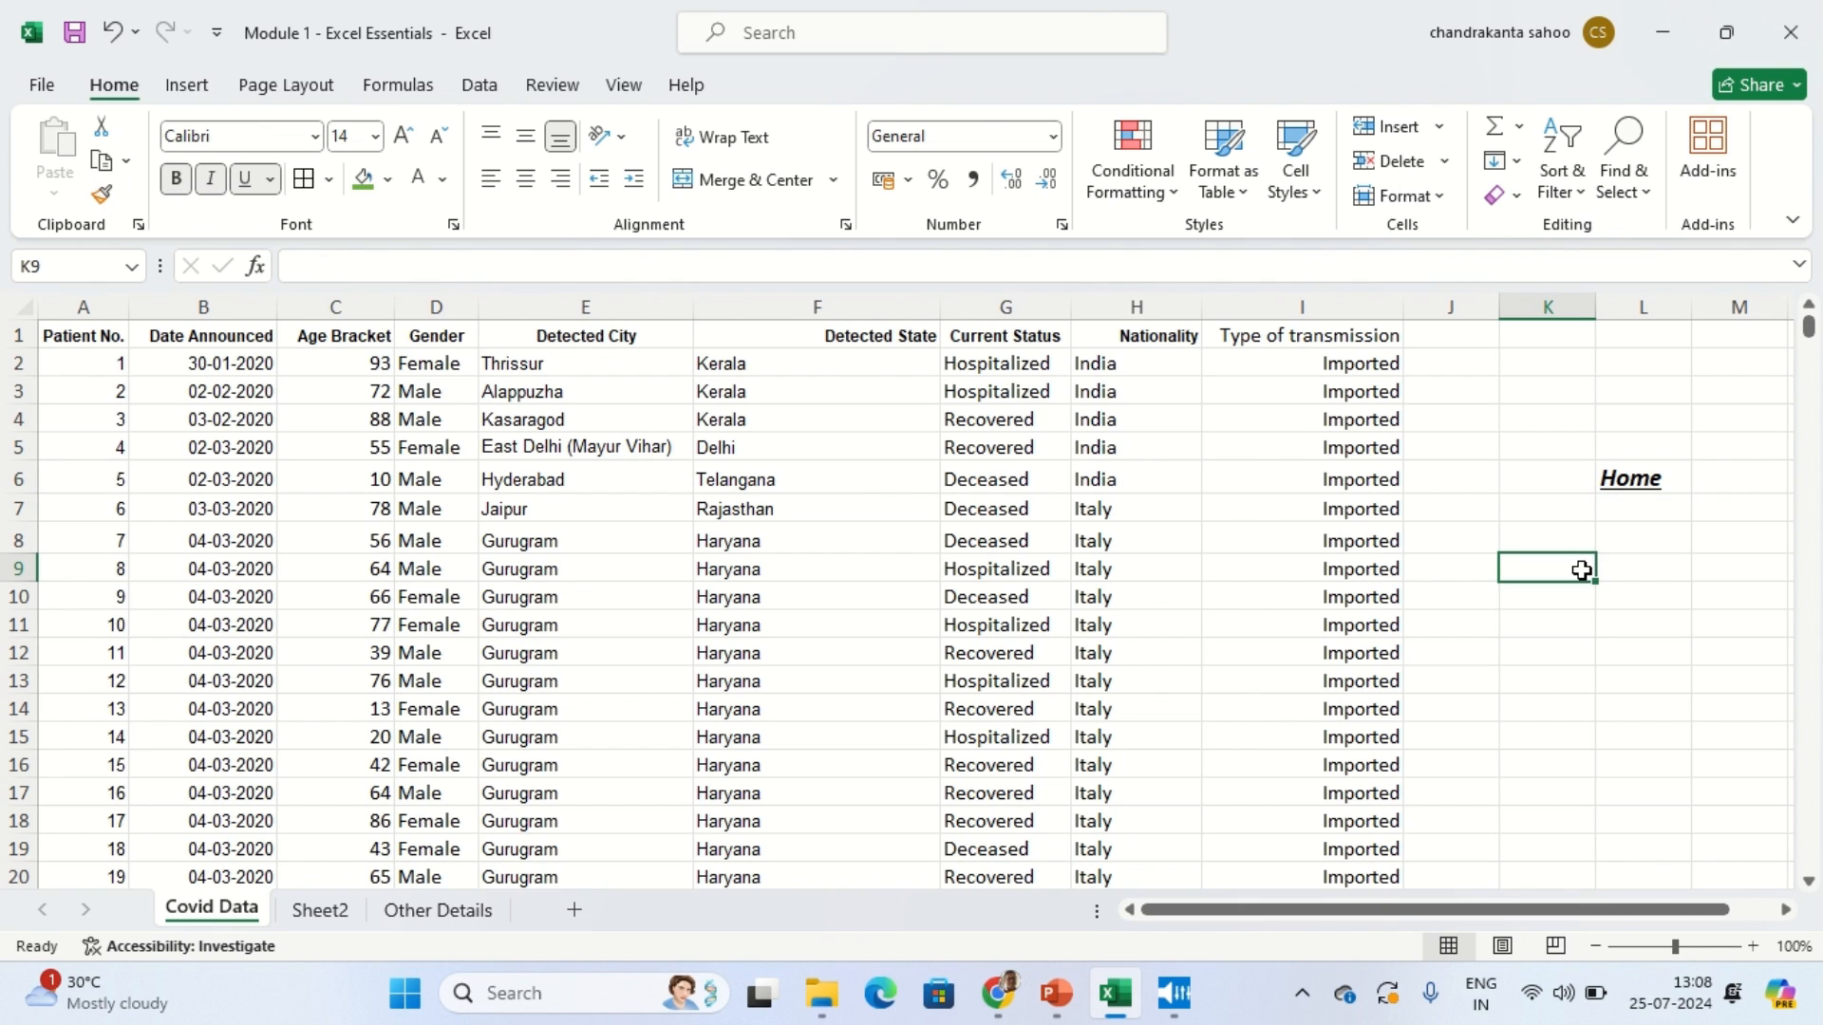
Step: Remove the underline, italic and bold formatting from the Home text in cell L6
{"action": "left_click", "coordinate": [1661, 480]}
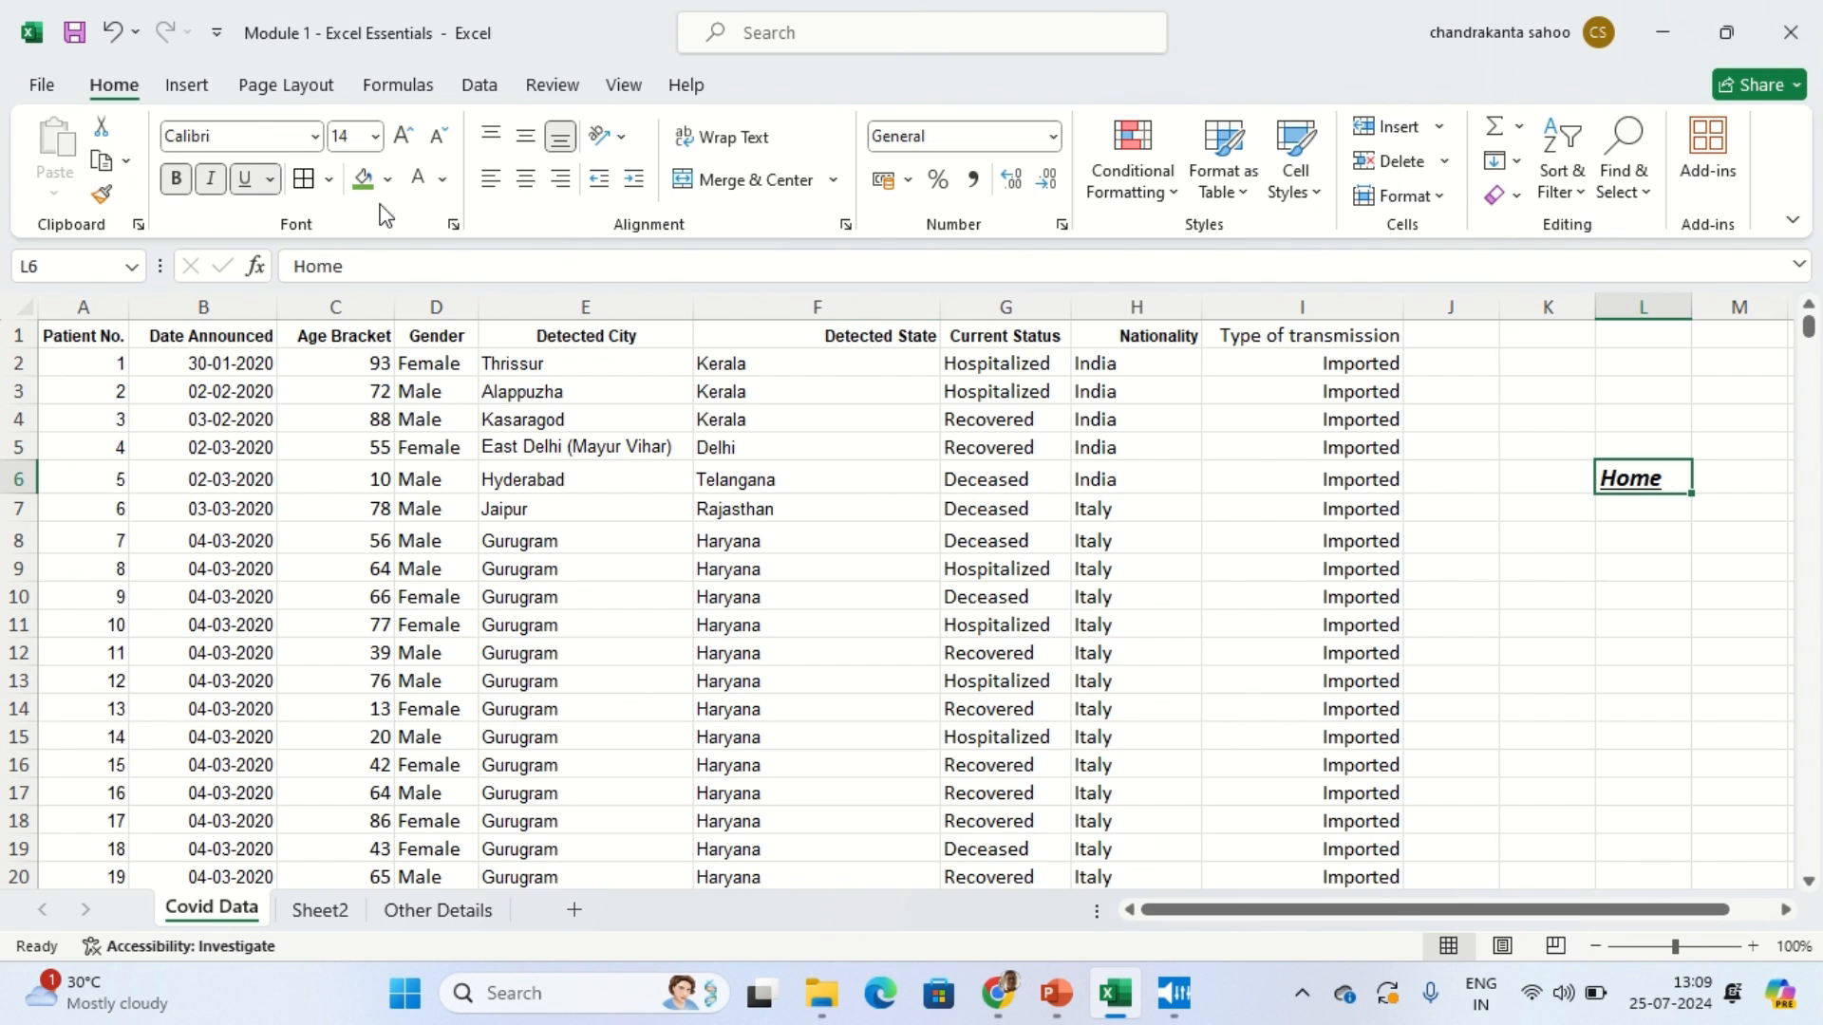
{"action": "left_click", "coordinate": [246, 185]}
{"action": "left_click", "coordinate": [211, 180]}
{"action": "left_click", "coordinate": [176, 179]}
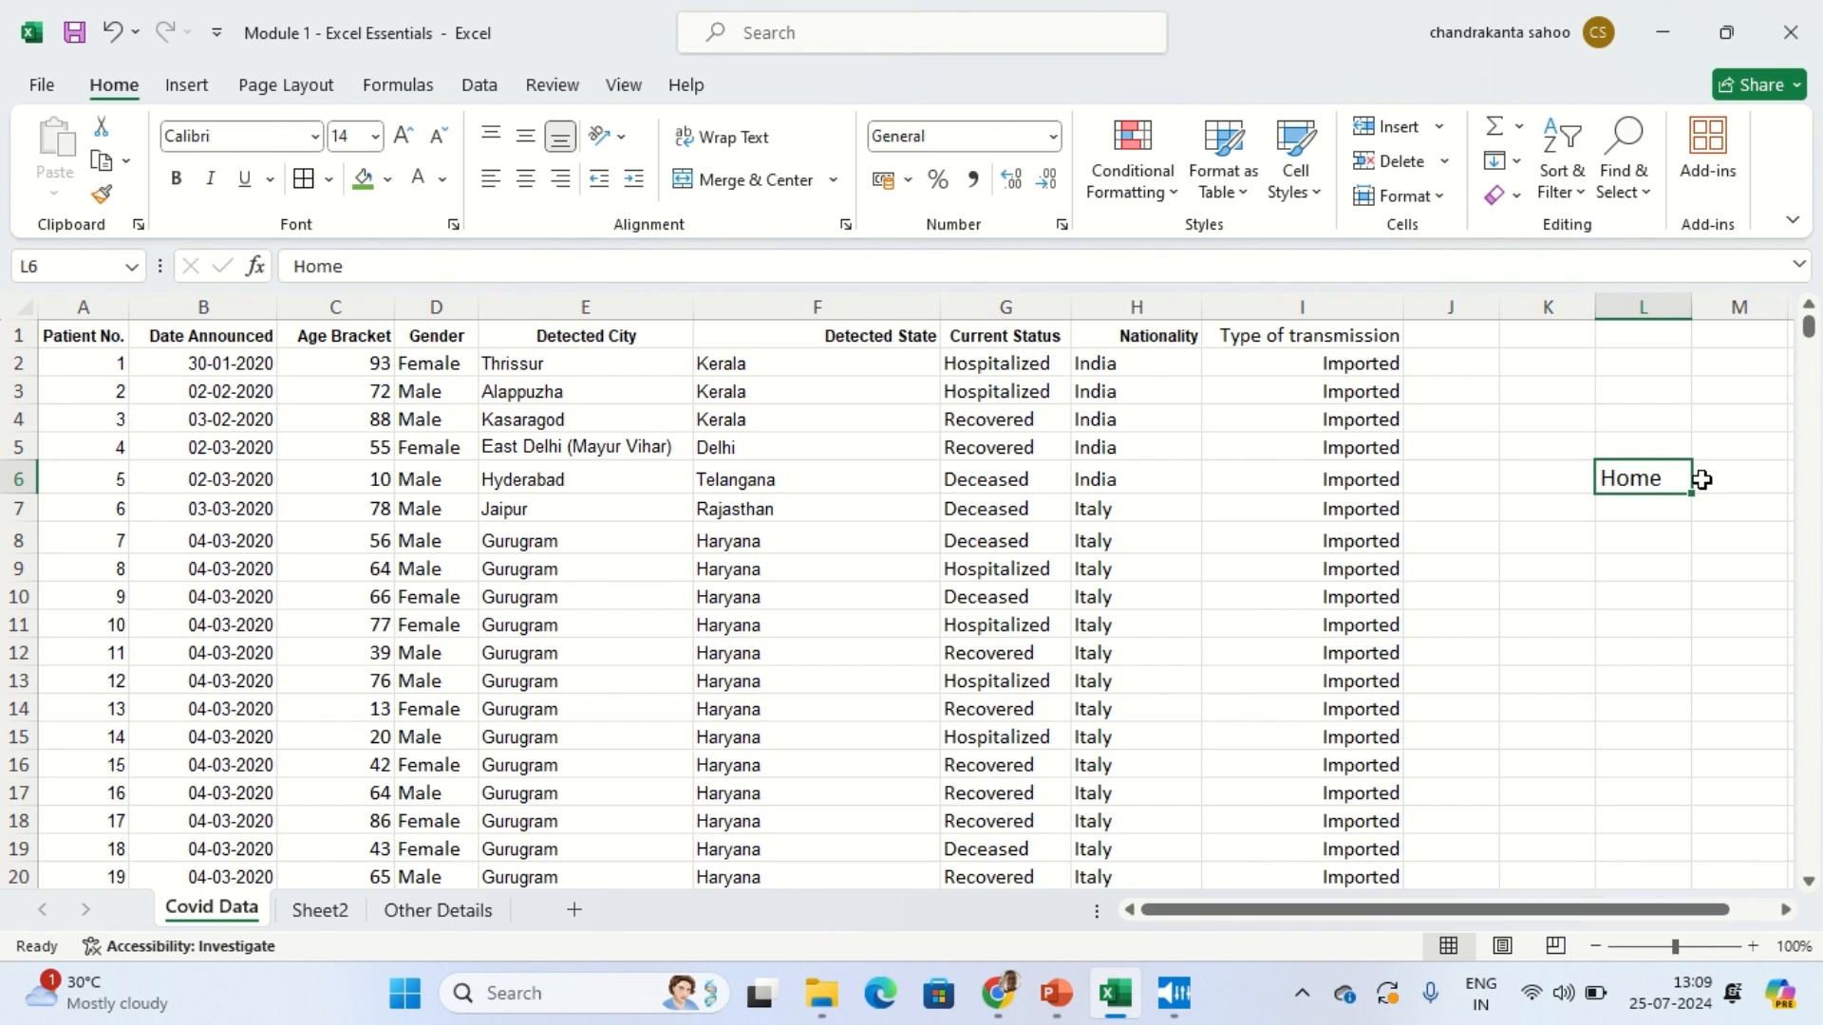
{"action": "left_click", "coordinate": [1726, 622]}
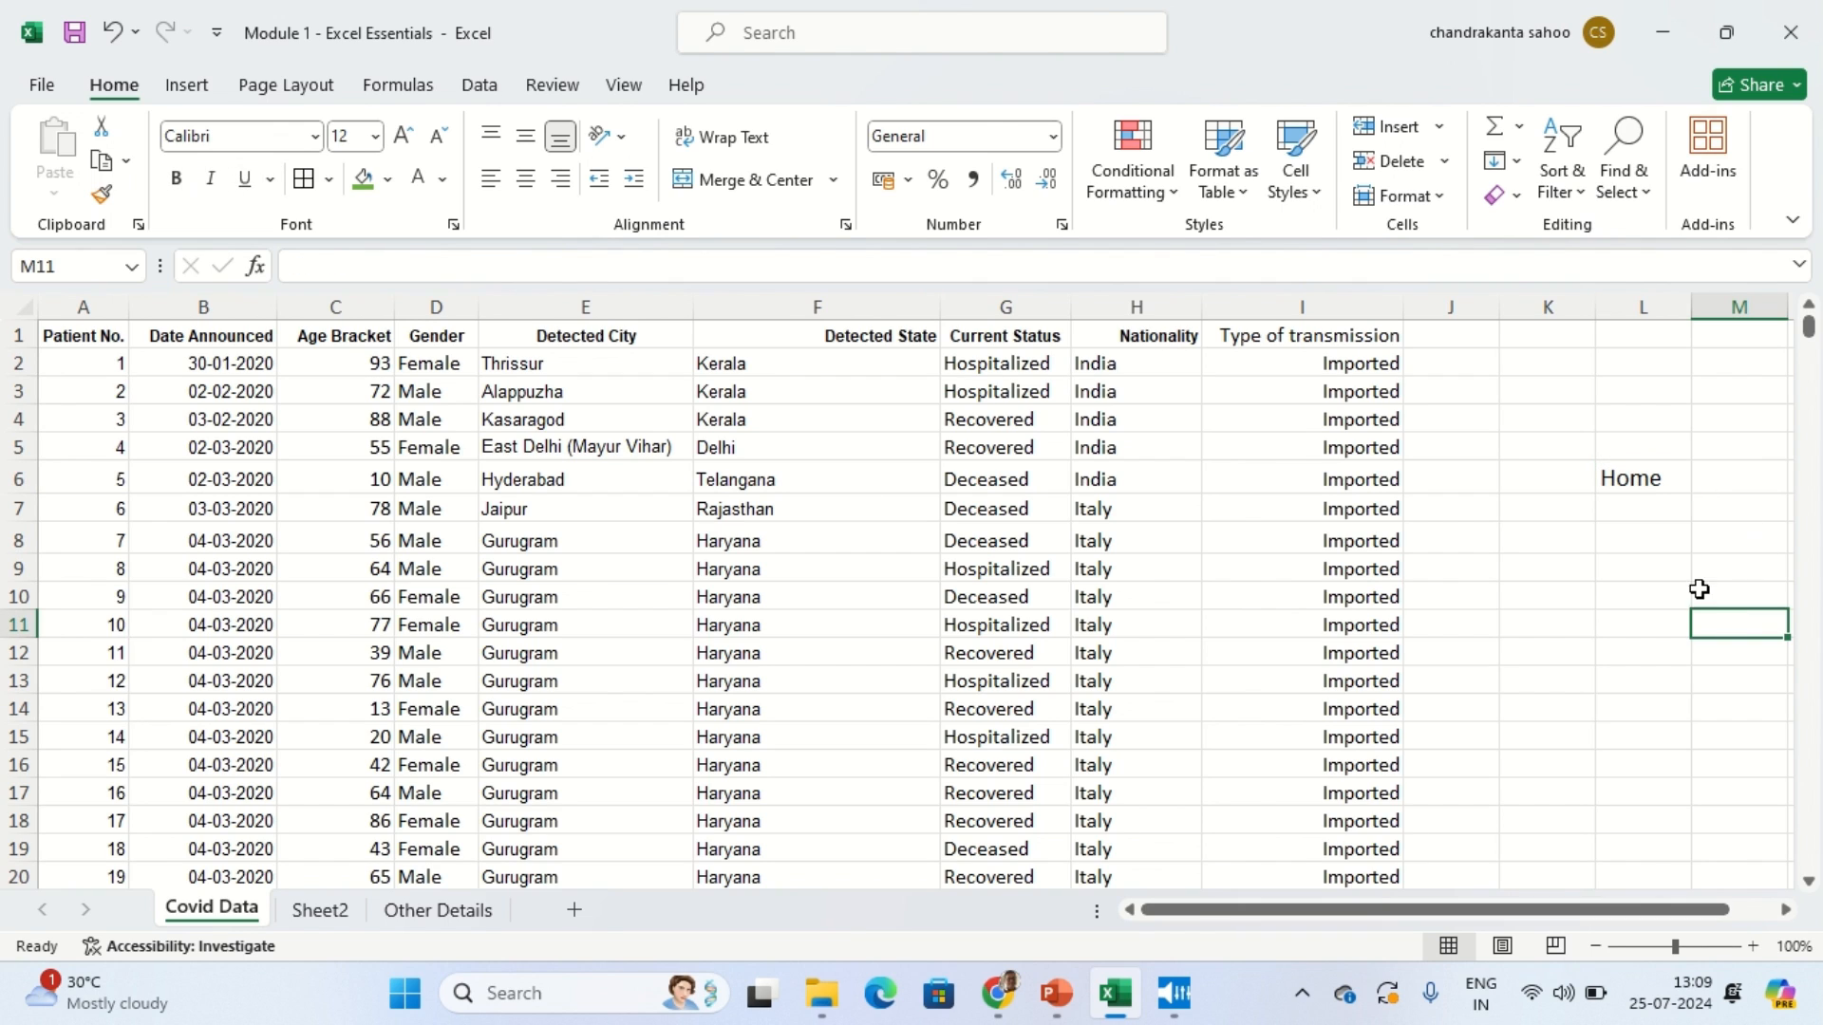
Step: Apply a bottom border to the Home cell L6
{"action": "left_click", "coordinate": [1649, 484]}
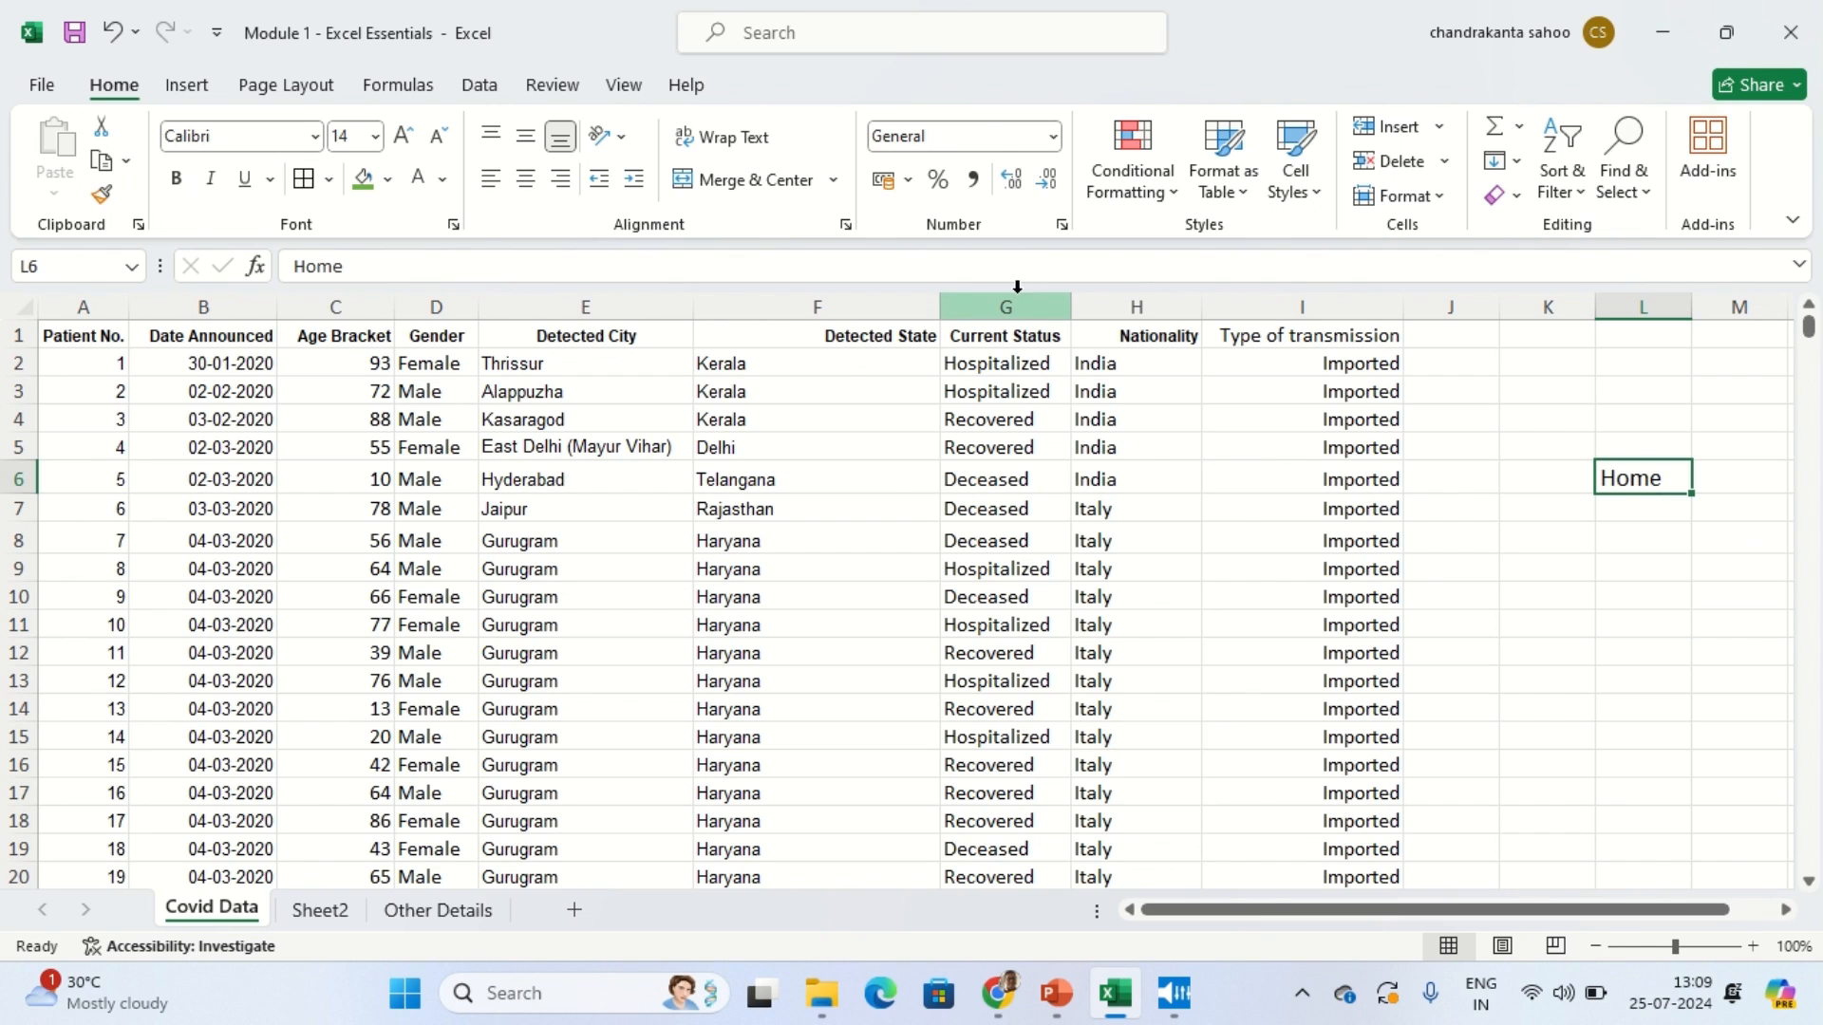
{"action": "left_click", "coordinate": [331, 178]}
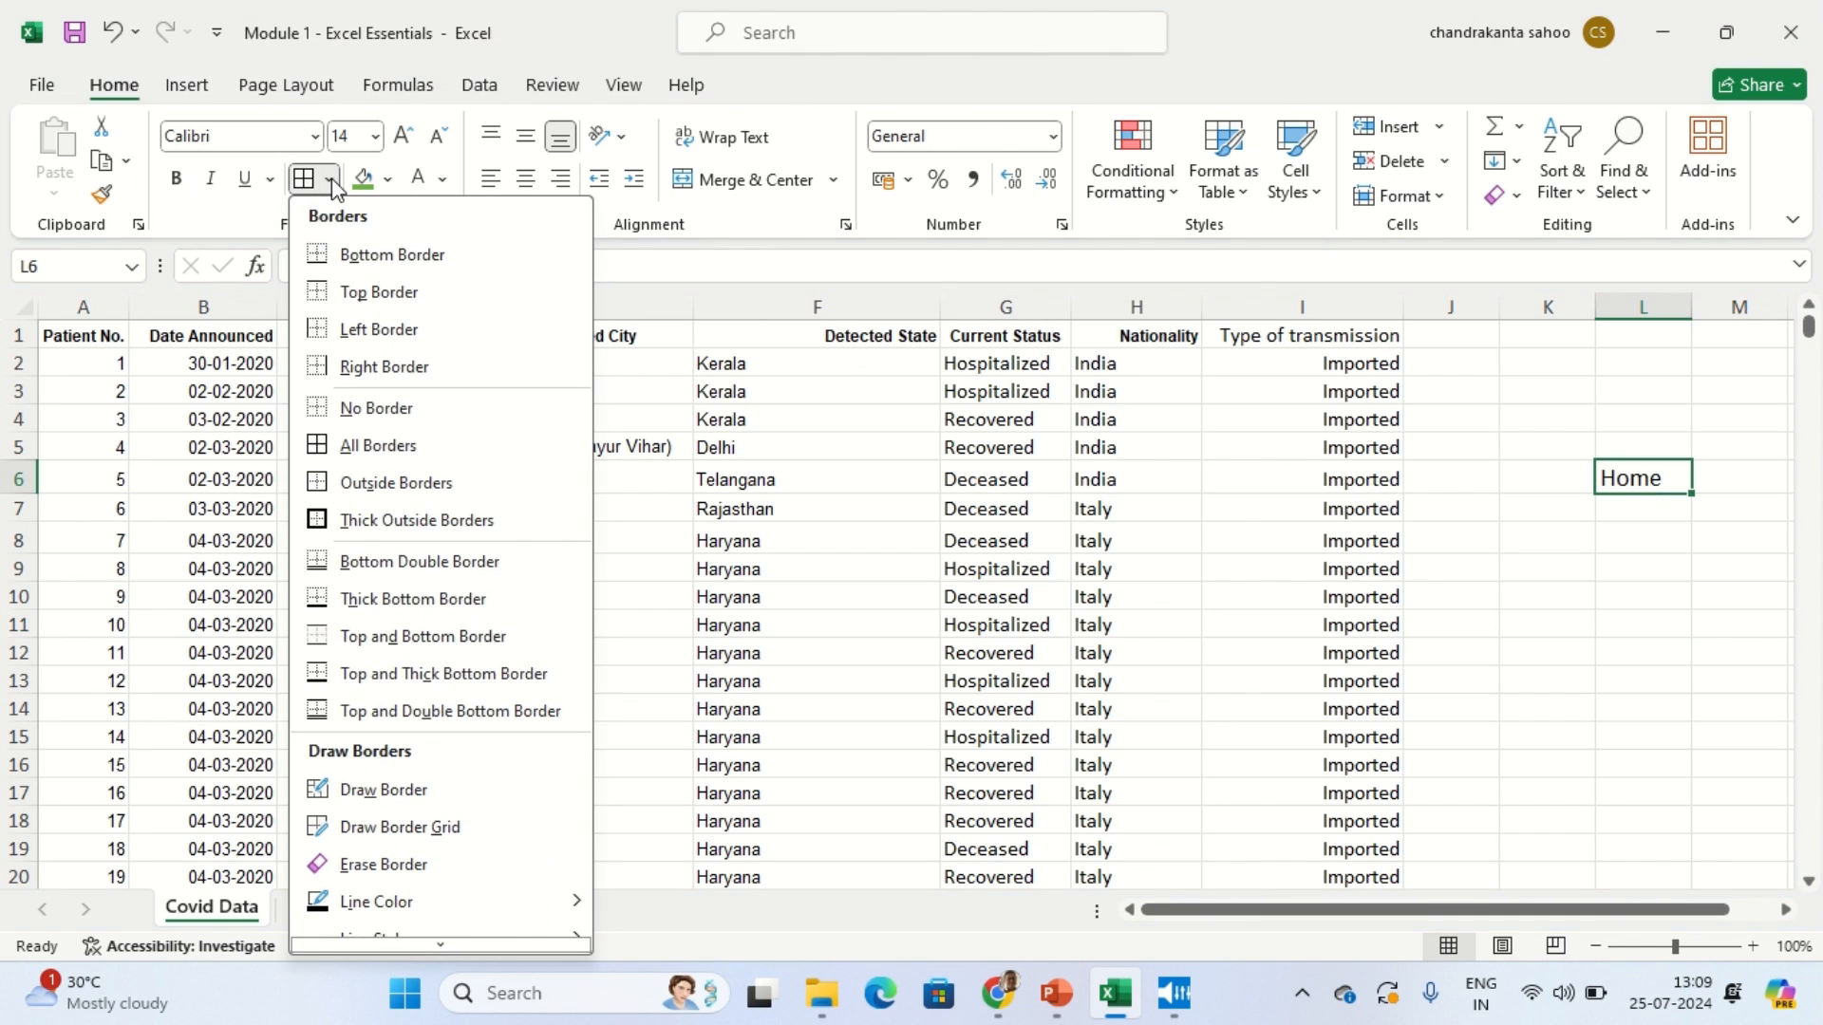
{"action": "left_click", "coordinate": [369, 255]}
{"action": "left_click", "coordinate": [1733, 646]}
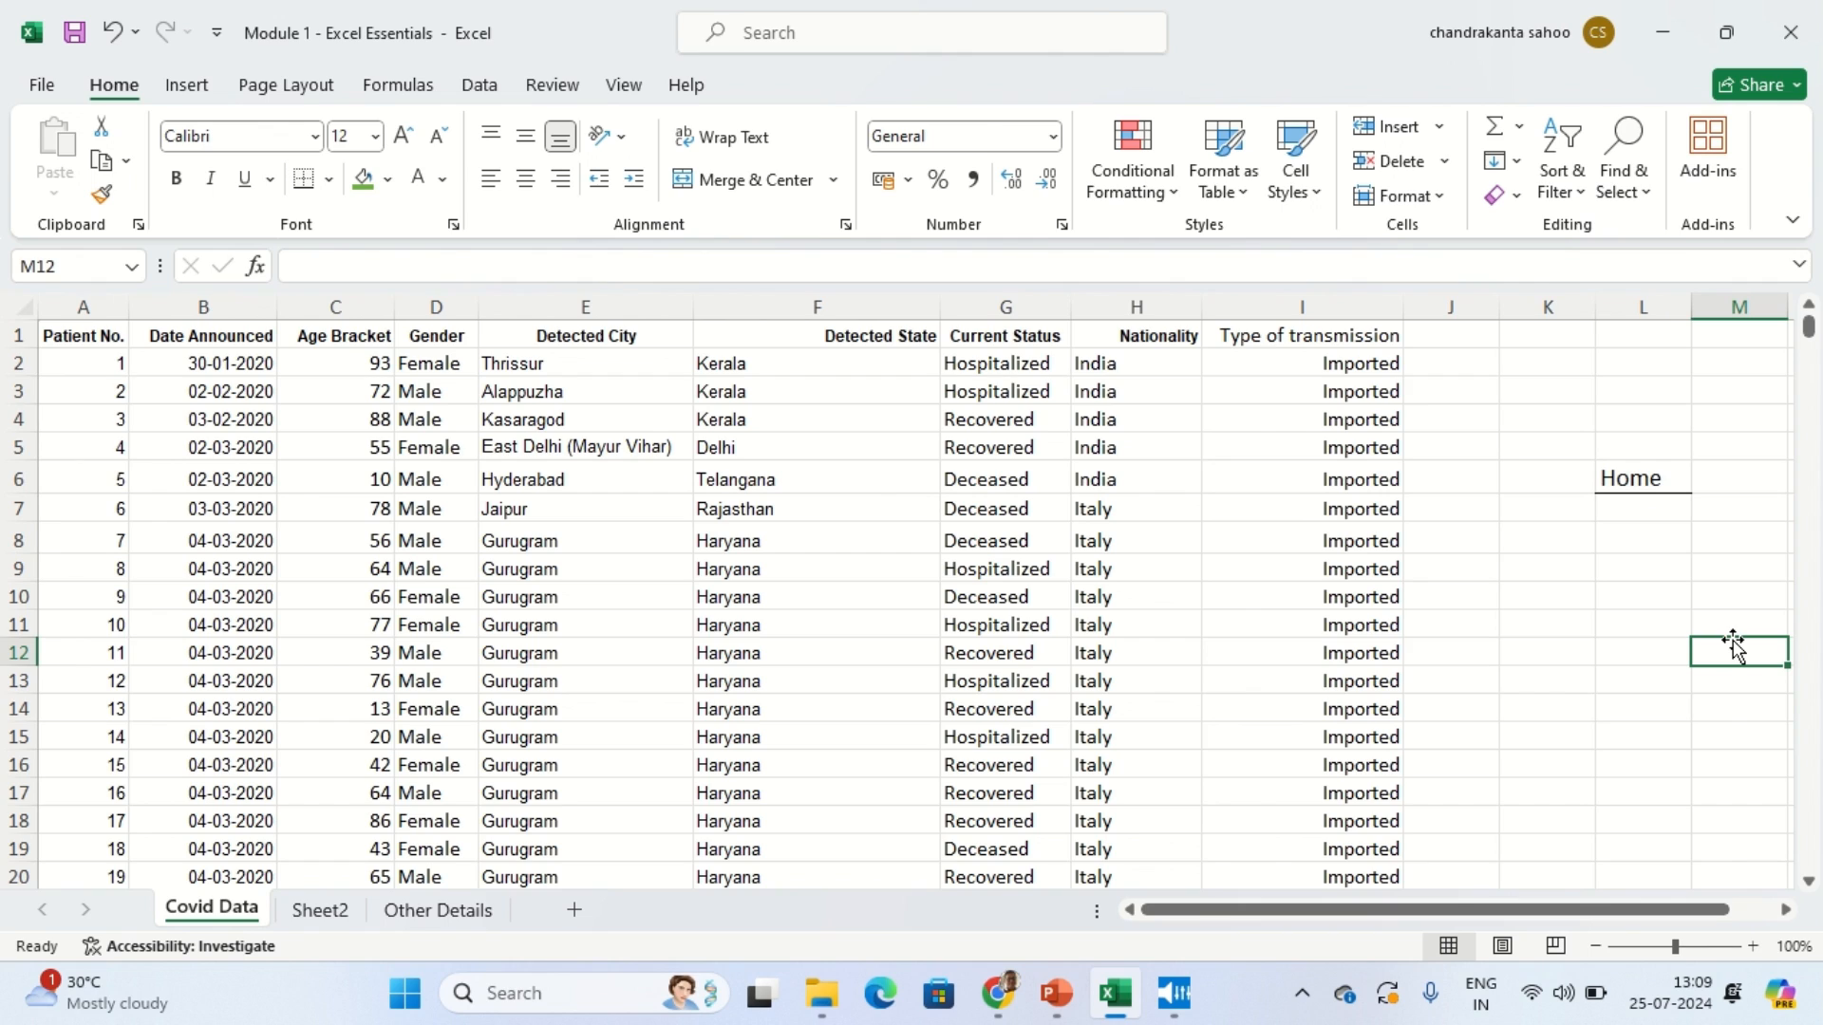
Step: Reapply the same bottom border to cell L6
{"action": "left_click", "coordinate": [1659, 483]}
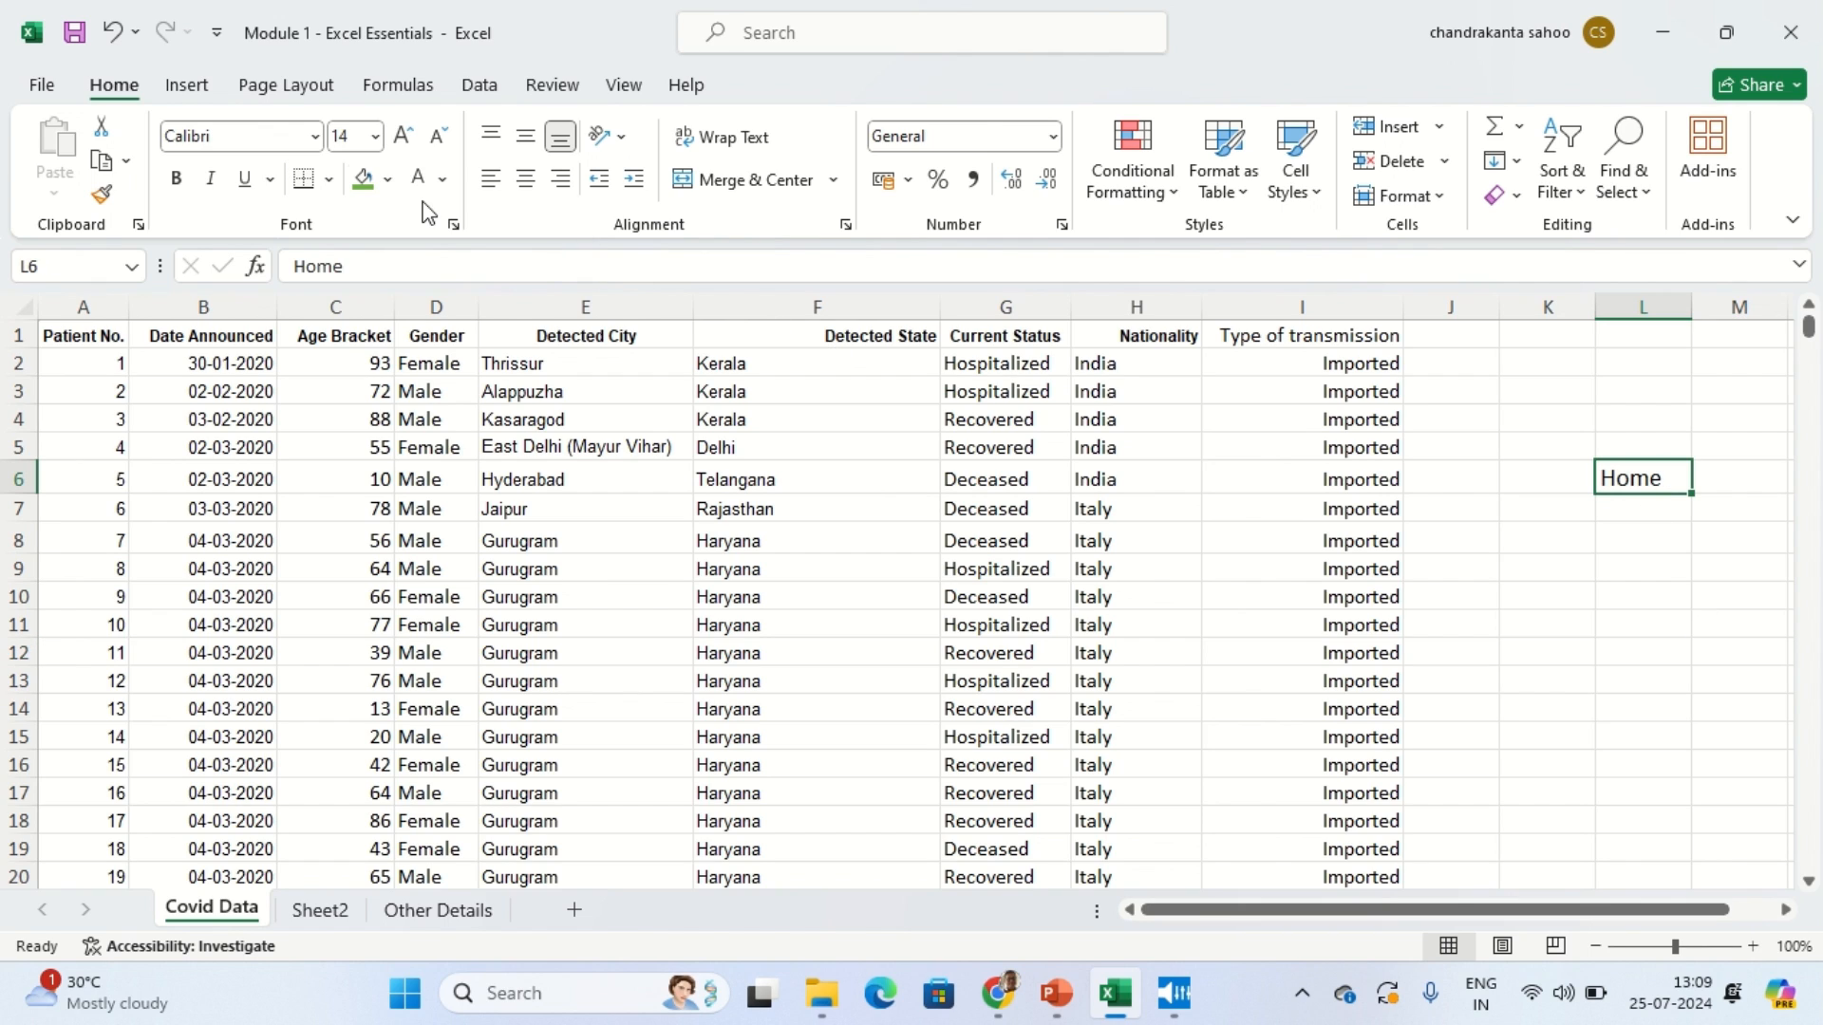
{"action": "left_click", "coordinate": [331, 180]}
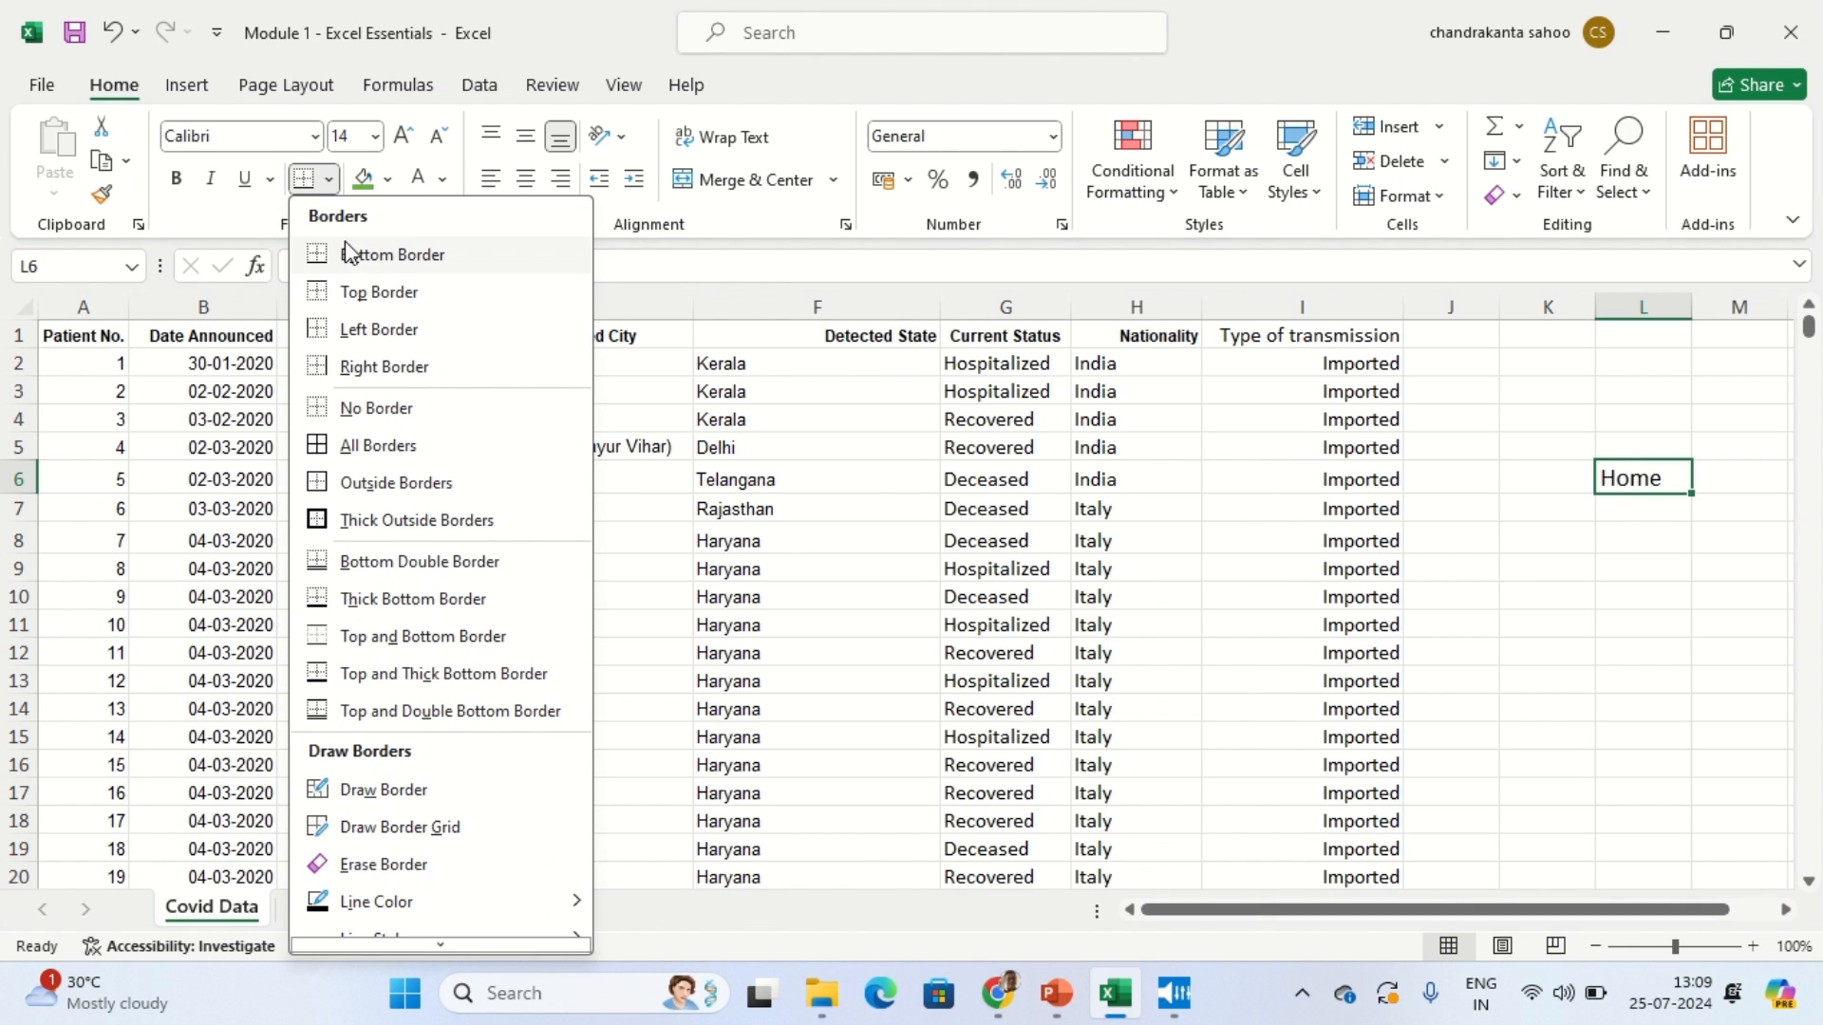
{"action": "left_click", "coordinate": [393, 256]}
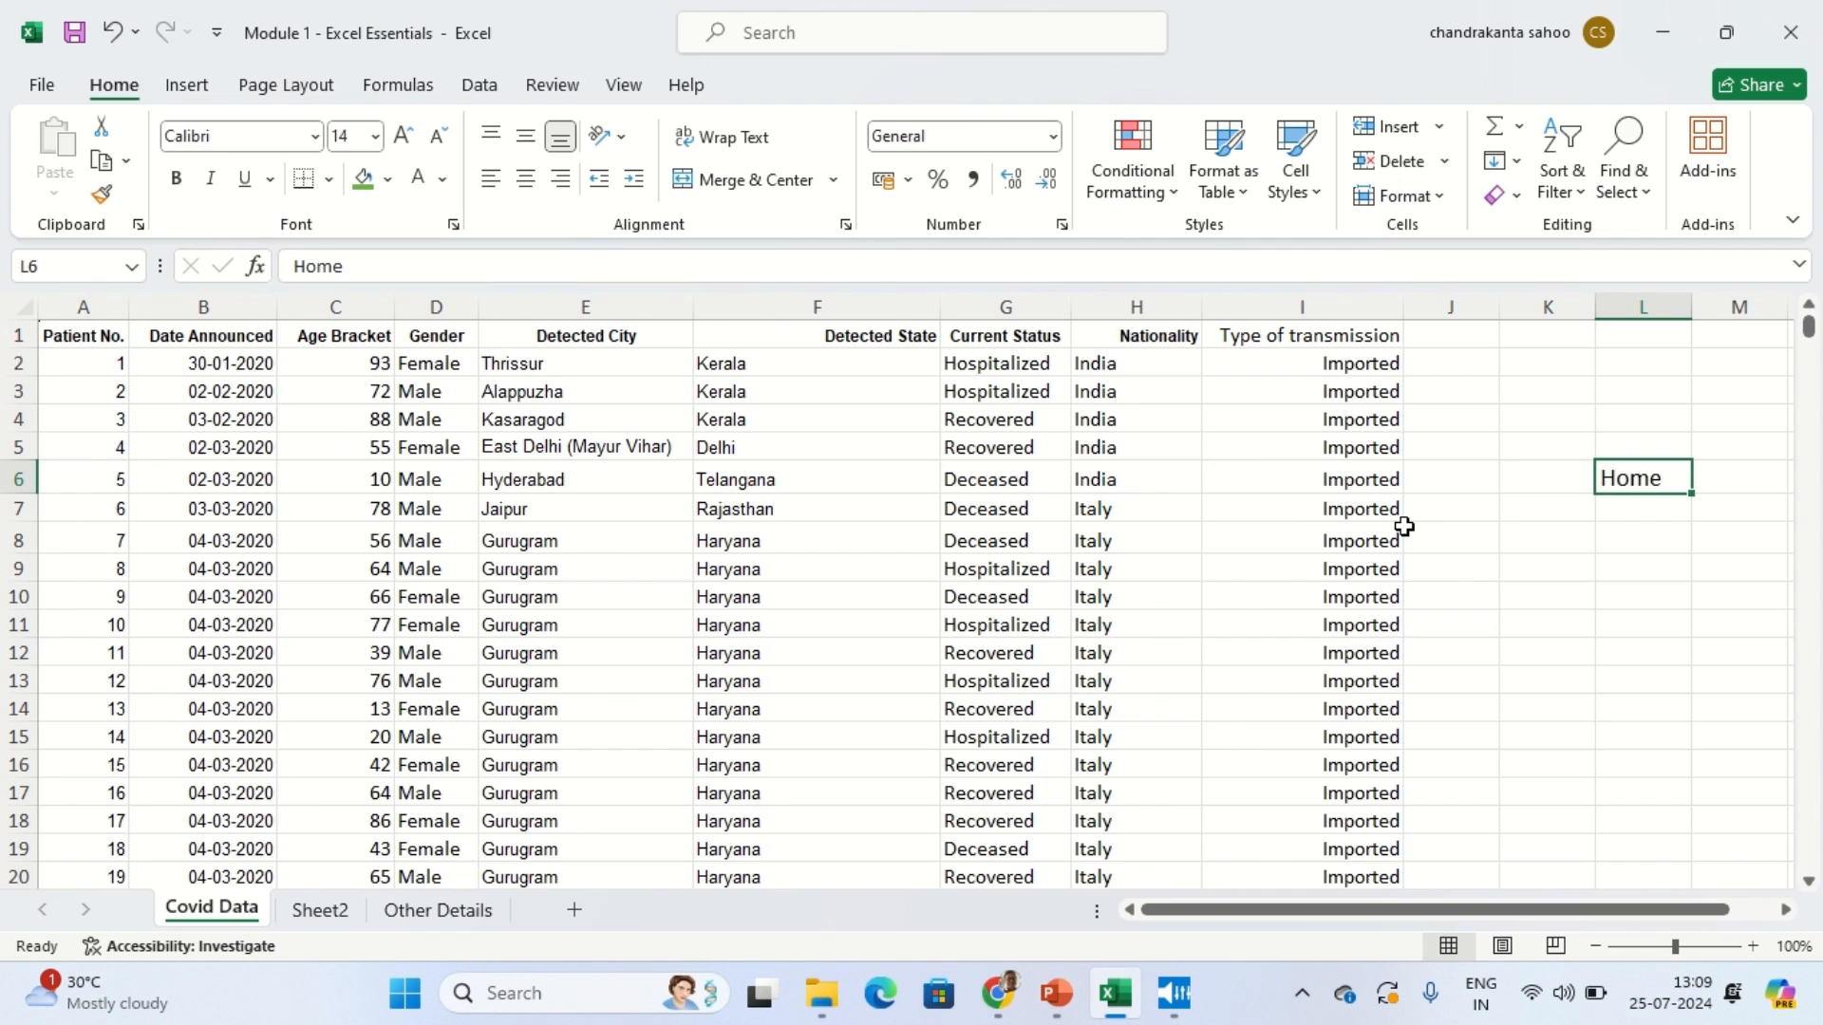
{"action": "left_click", "coordinate": [1509, 533]}
{"action": "left_click_drag", "start_coordinate": [1630, 474], "coordinate": [707, 335]}
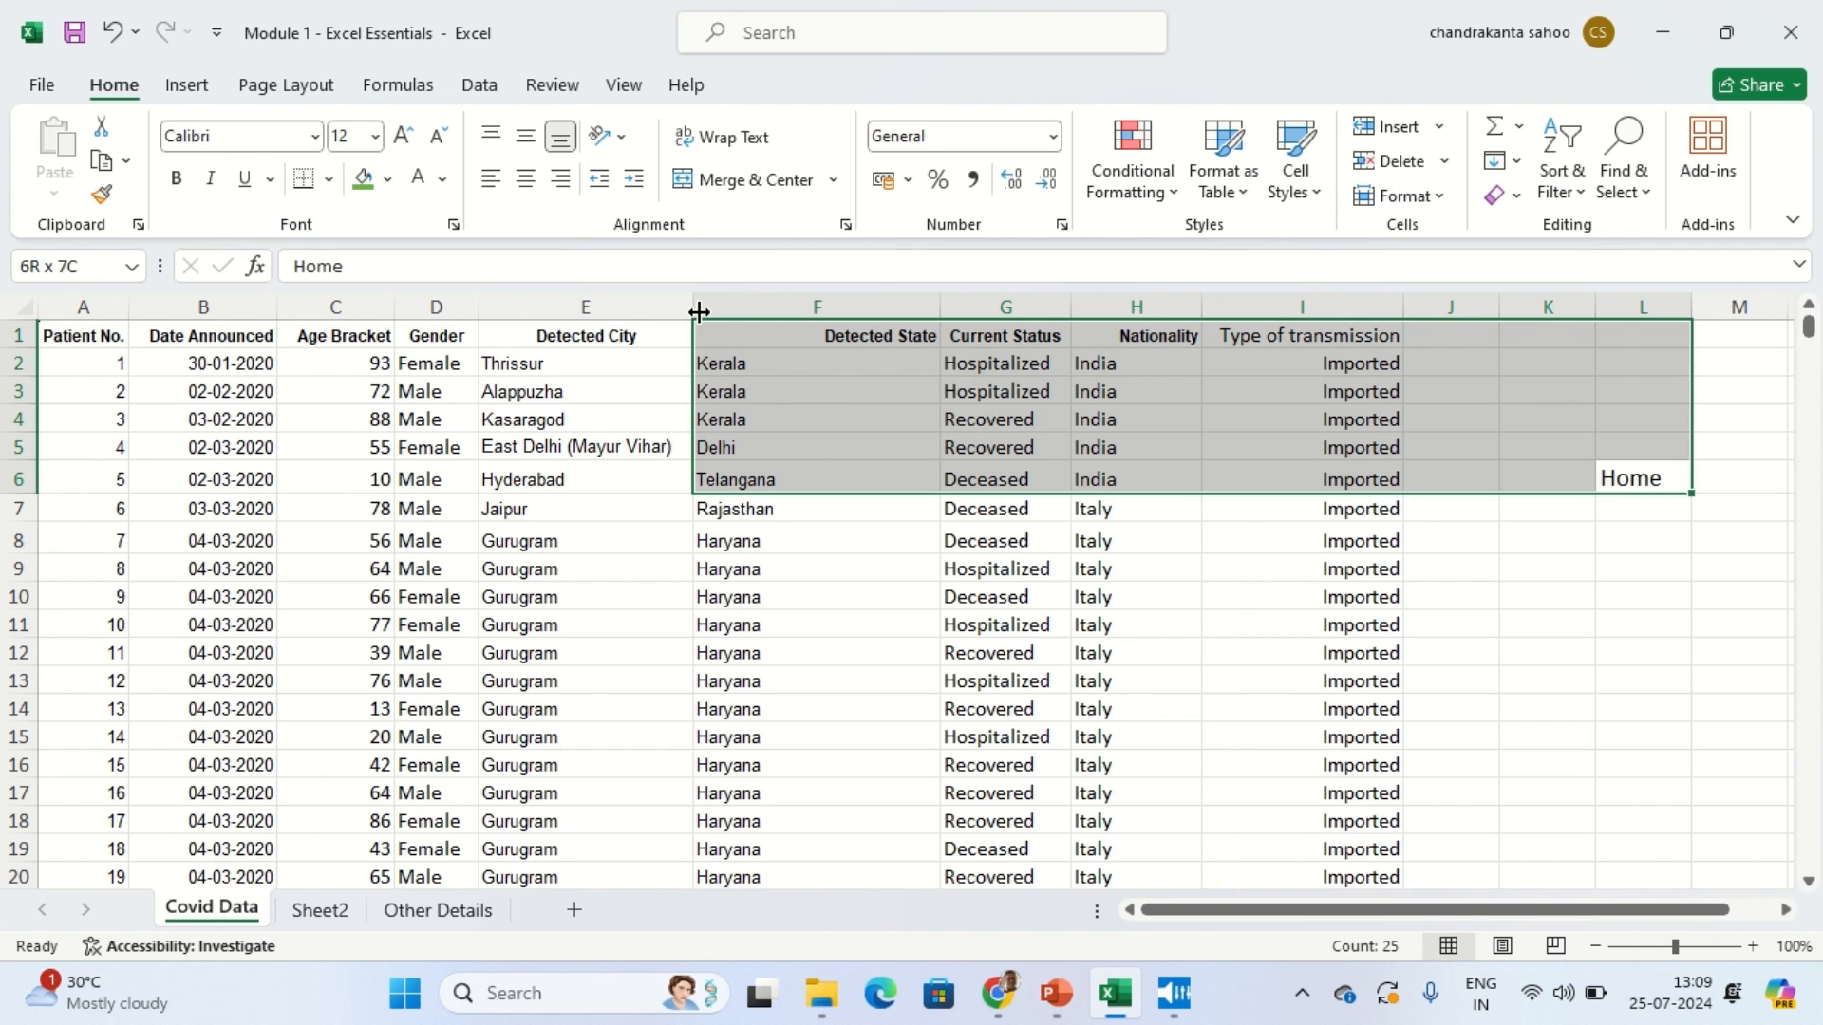
{"action": "left_click", "coordinate": [332, 178]}
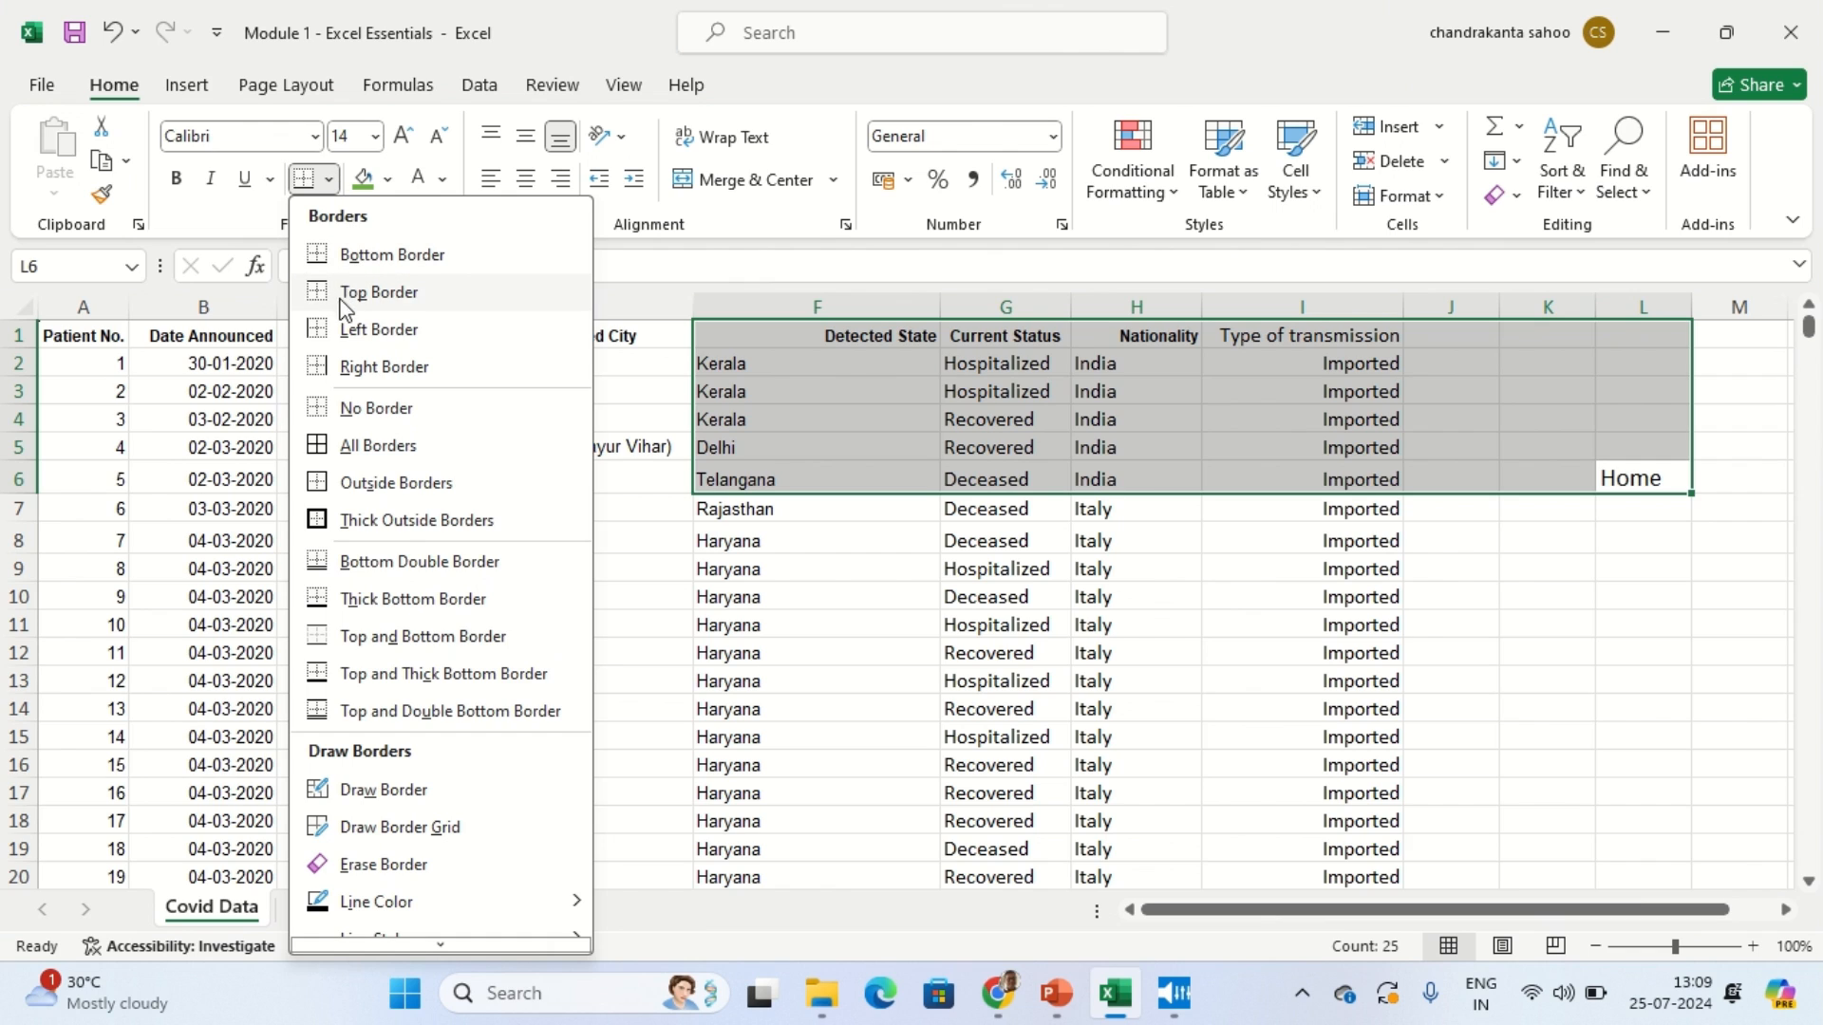
{"action": "left_click", "coordinate": [1549, 717]}
{"action": "left_click", "coordinate": [1612, 547]}
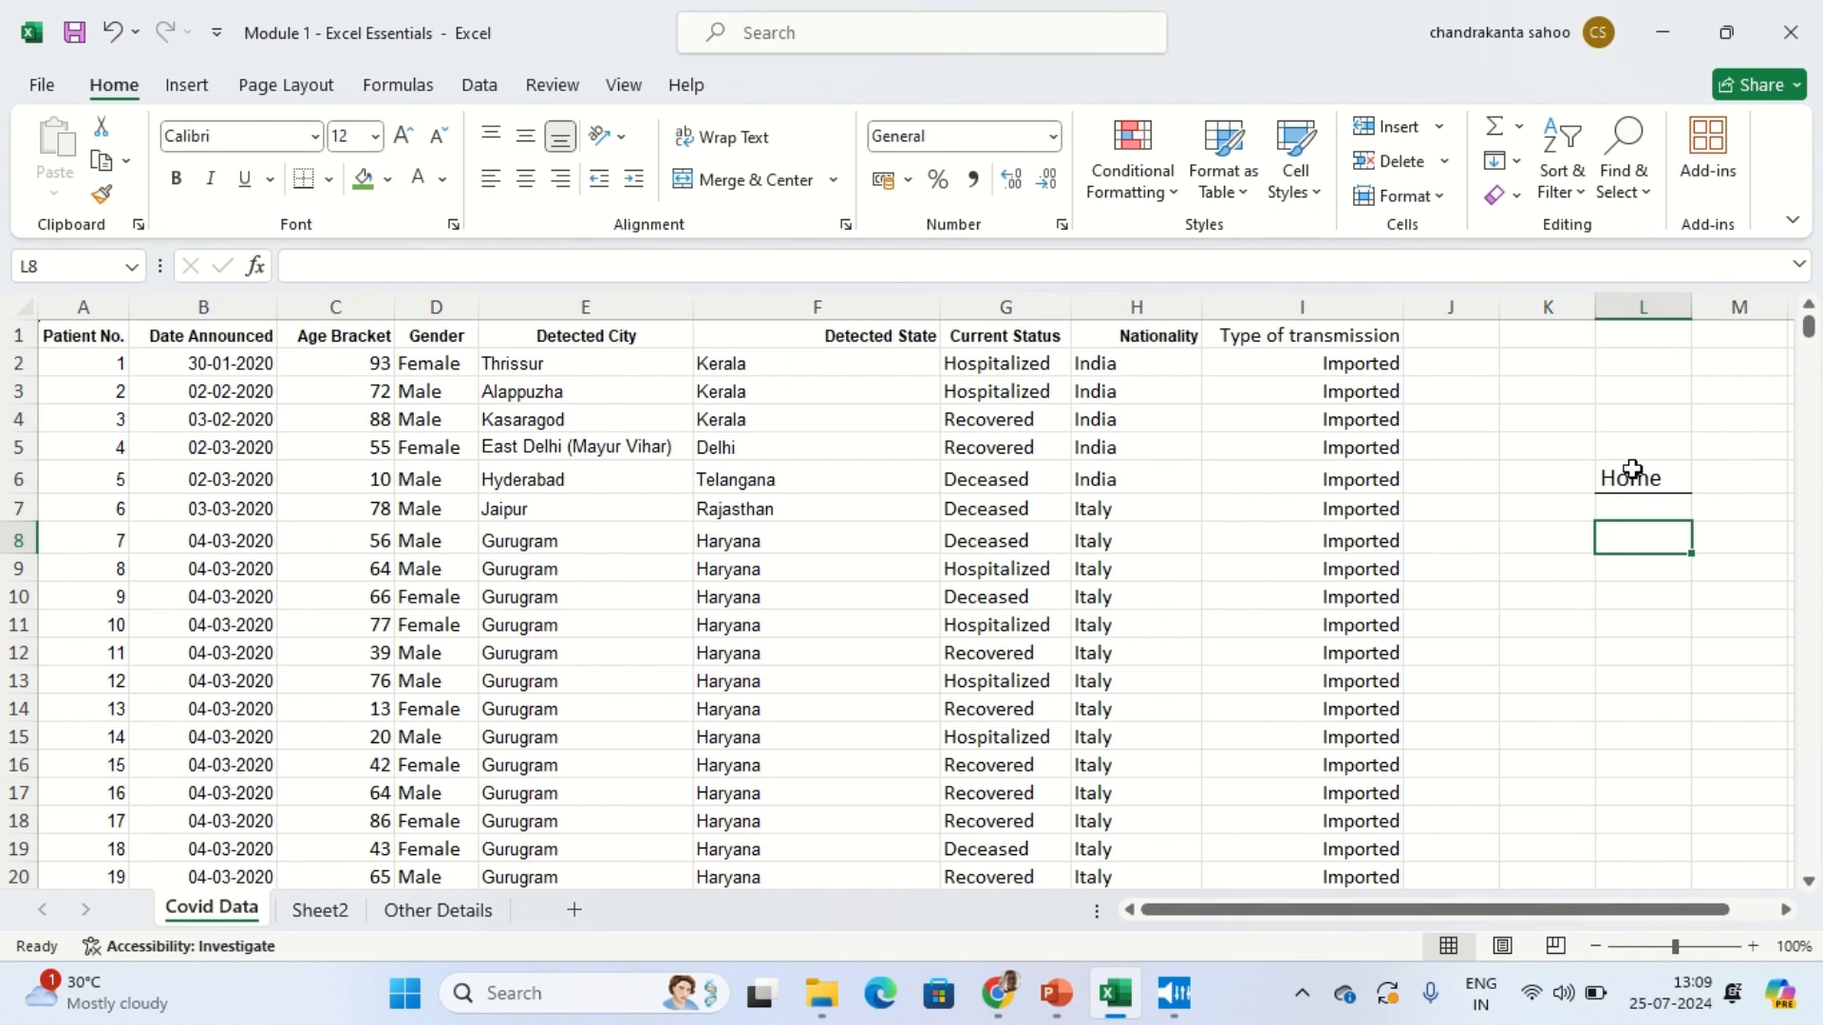
Step: Remove the border from cell L6 with the No Border option
{"action": "left_click", "coordinate": [1628, 477]}
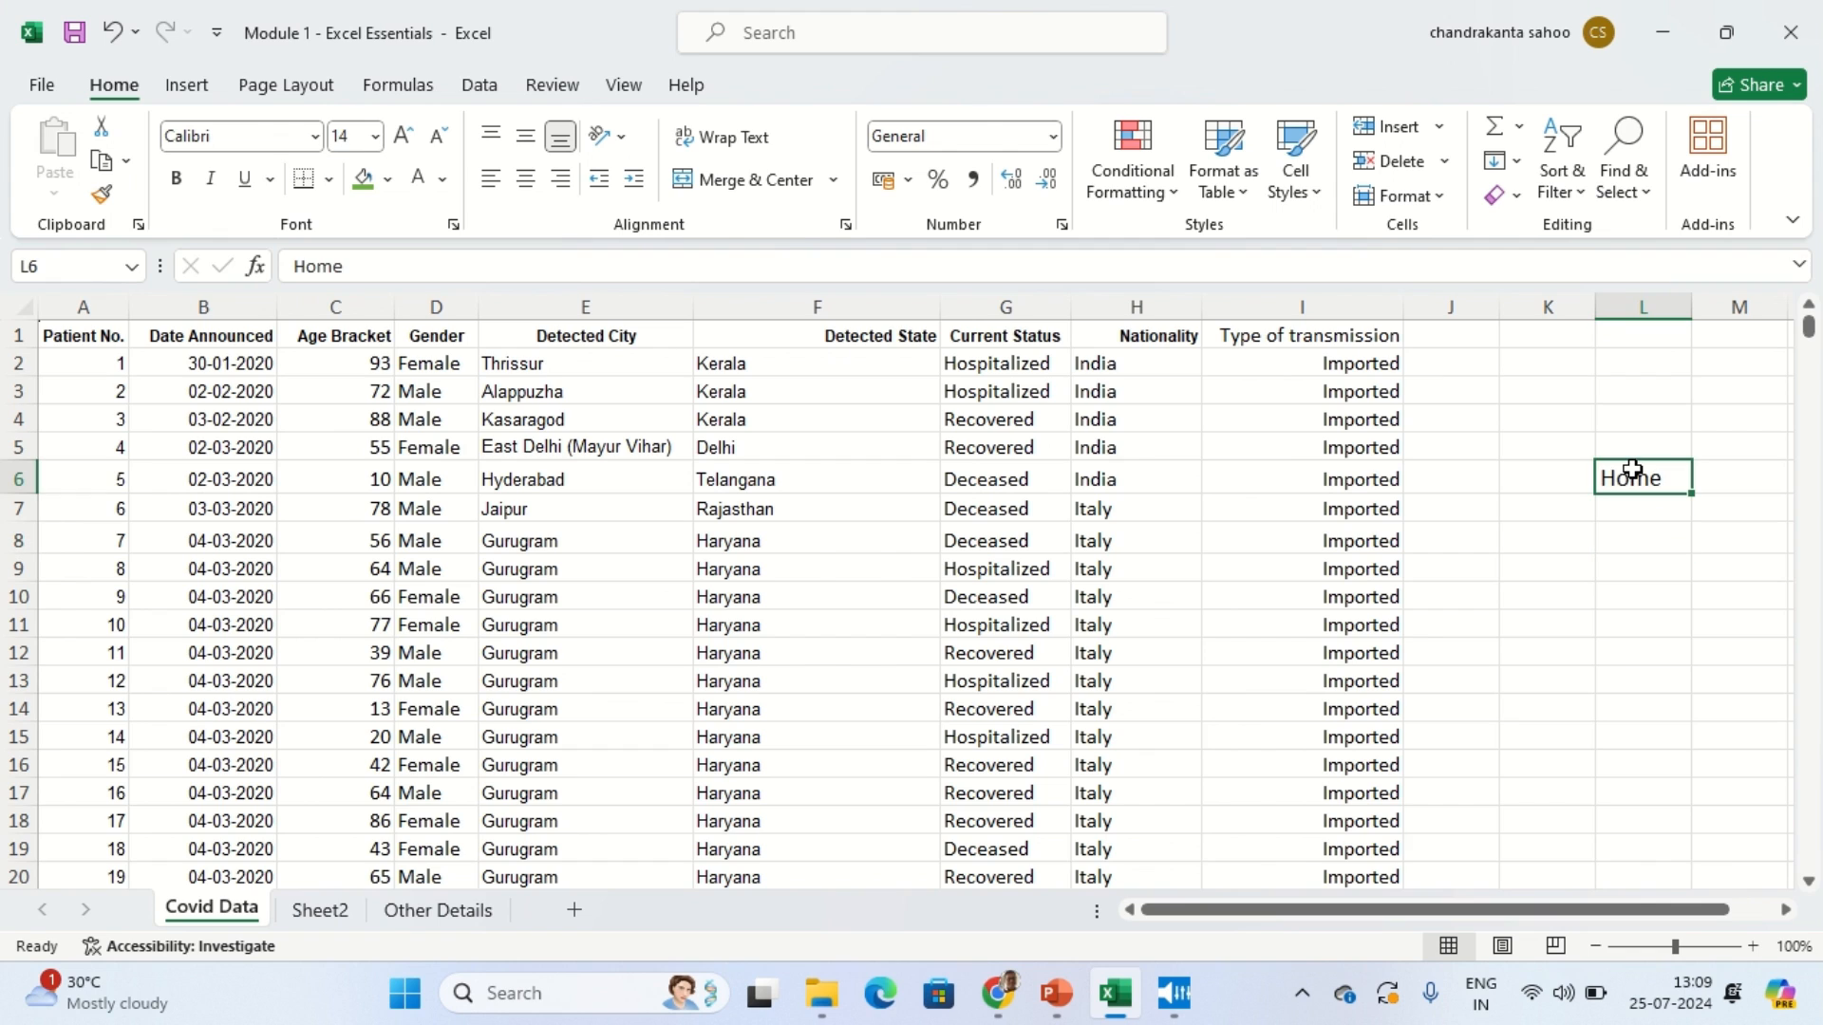
{"action": "left_click", "coordinate": [329, 178]}
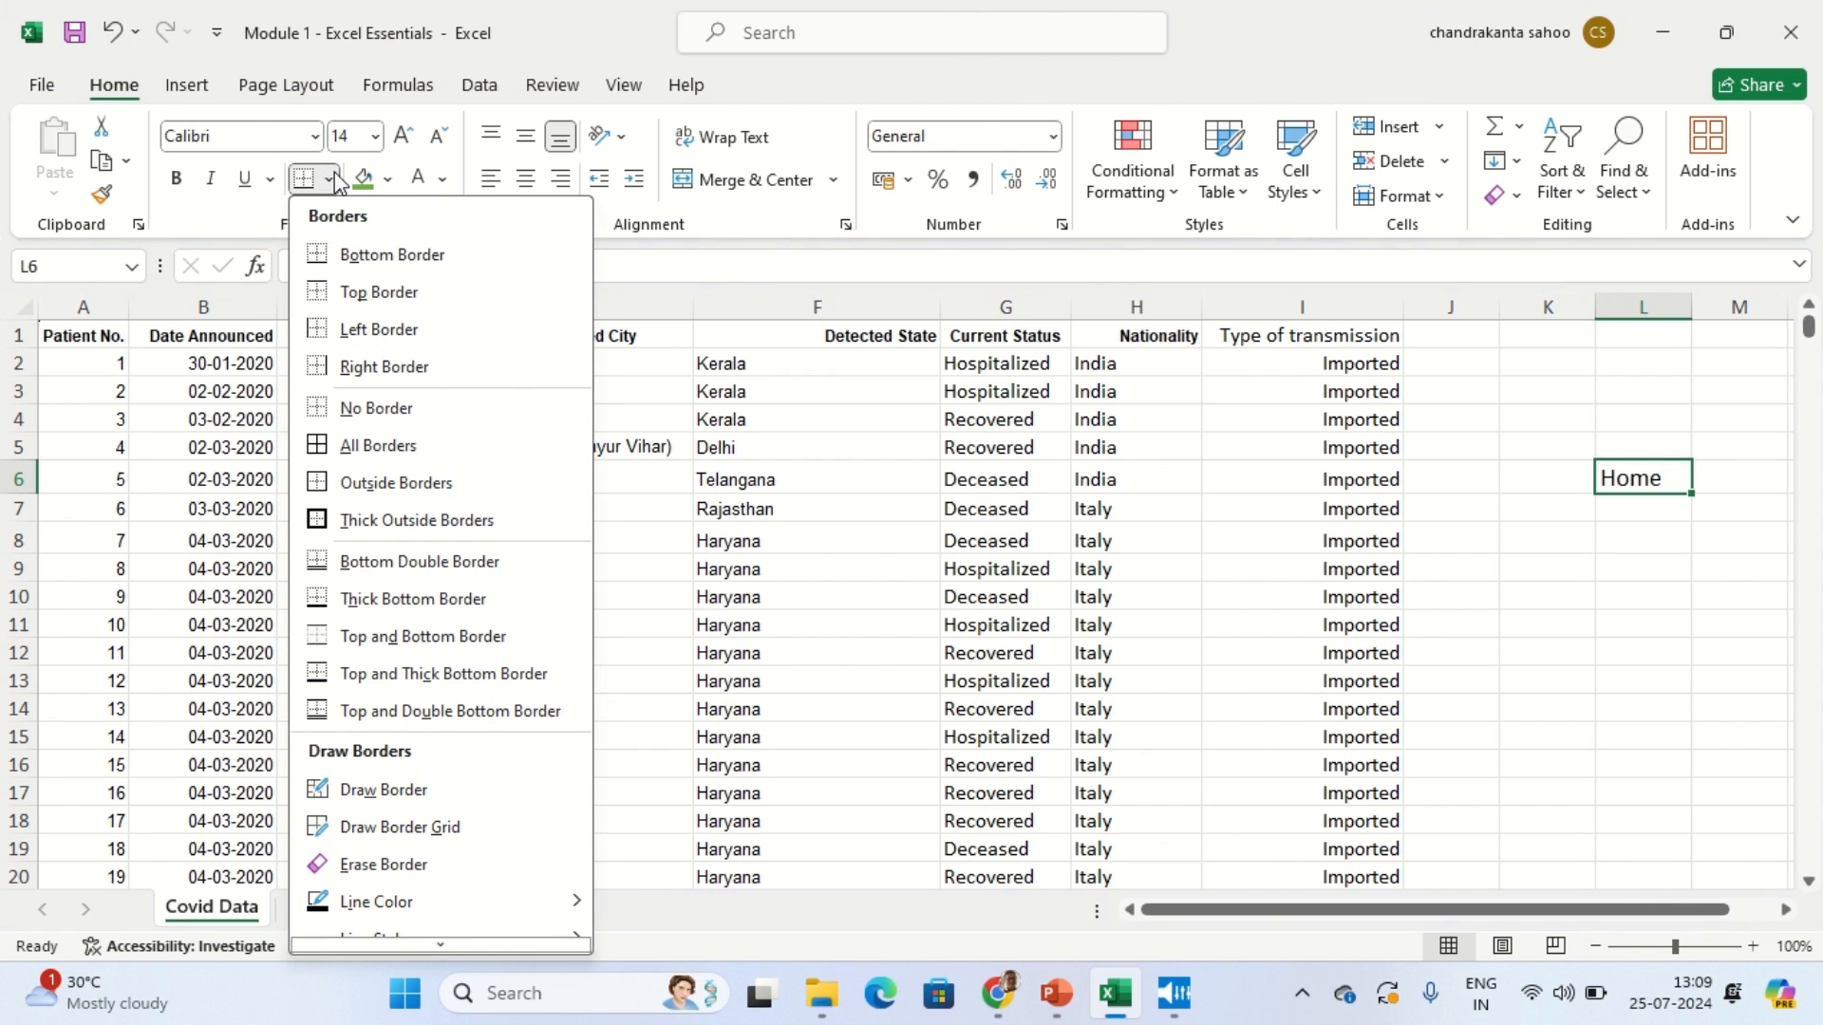
{"action": "left_click", "coordinate": [379, 416]}
{"action": "left_click", "coordinate": [1538, 543]}
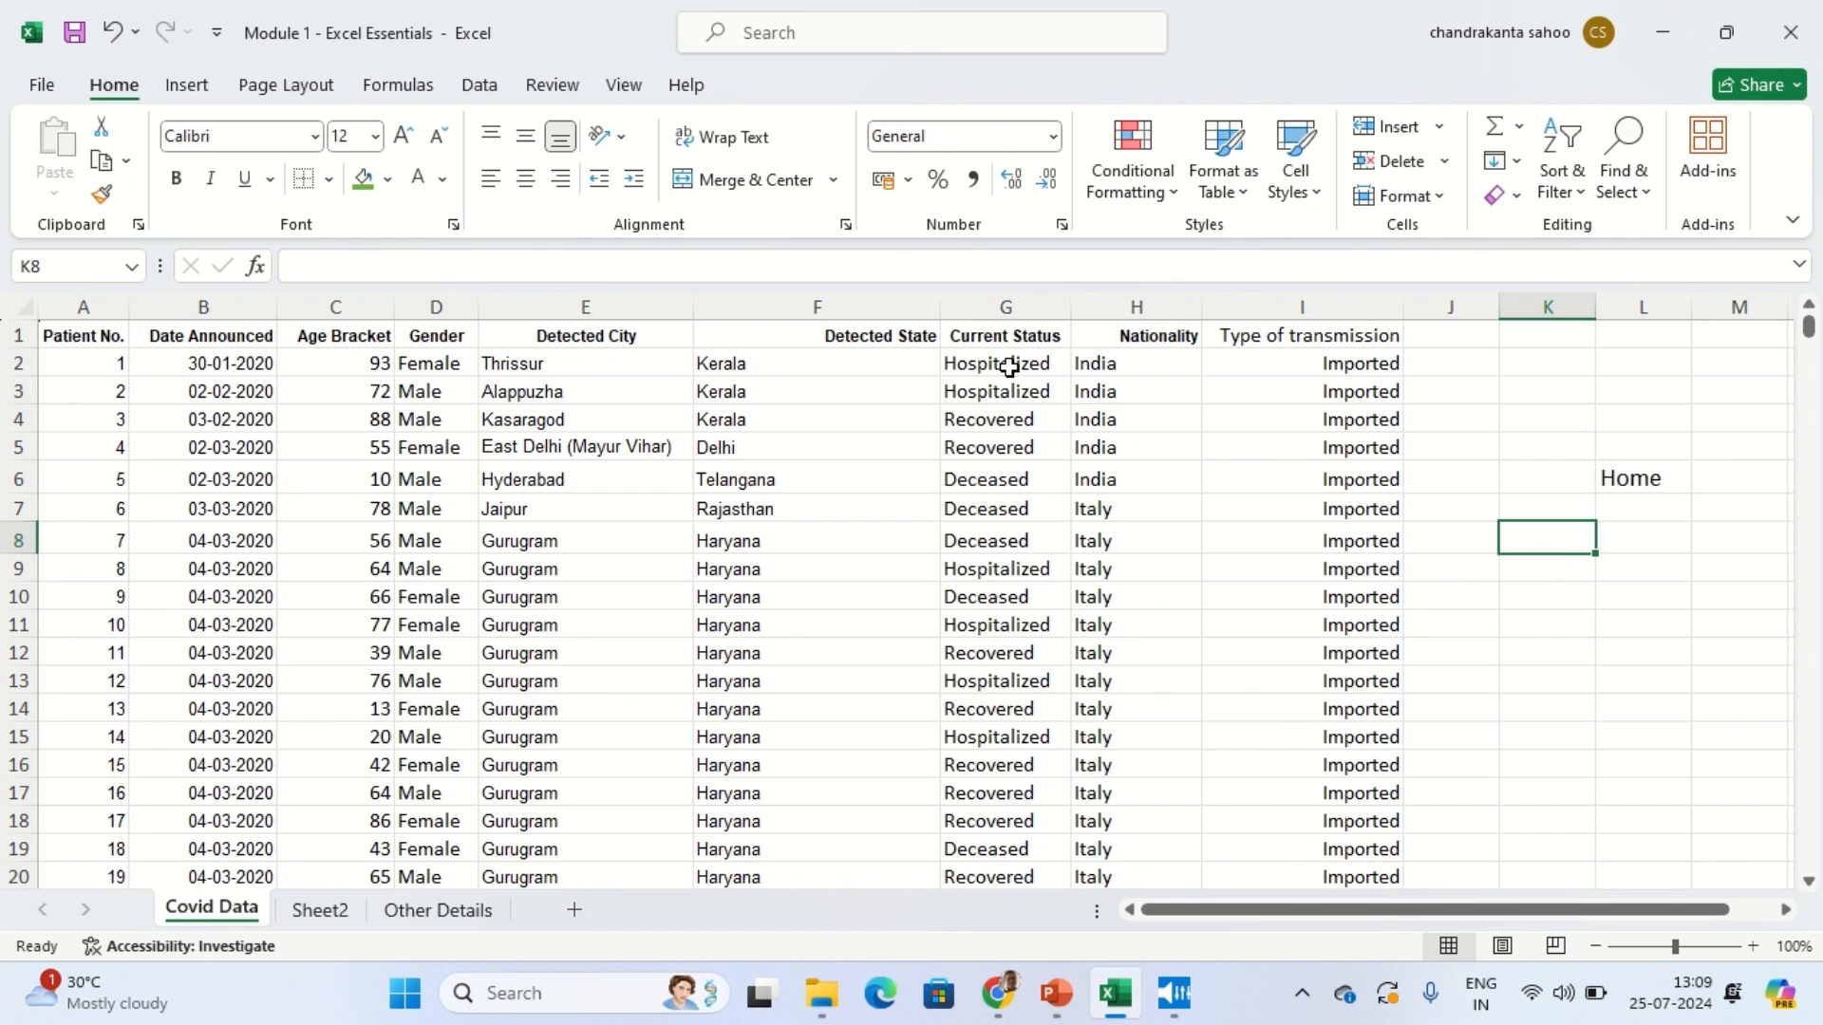
Step: Apply All Borders to the Home cell L6 and reselect the cell
{"action": "left_click", "coordinate": [1642, 478]}
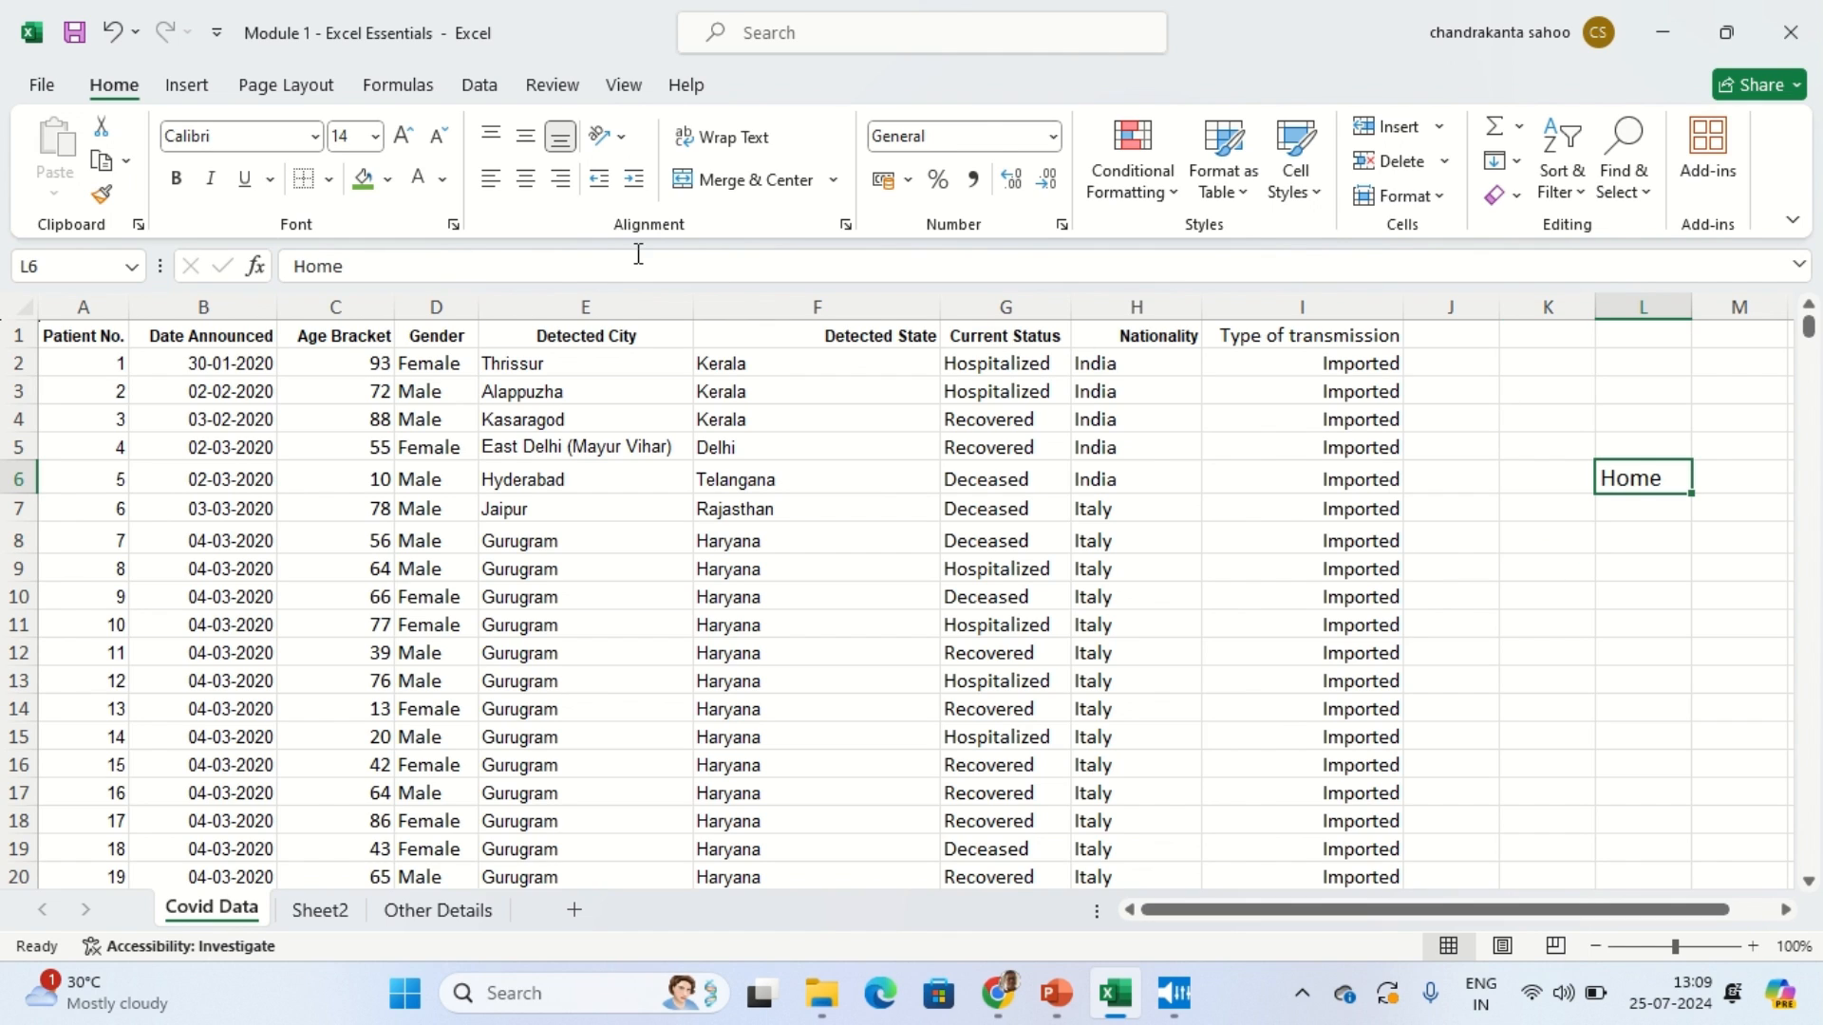
{"action": "left_click", "coordinate": [330, 180]}
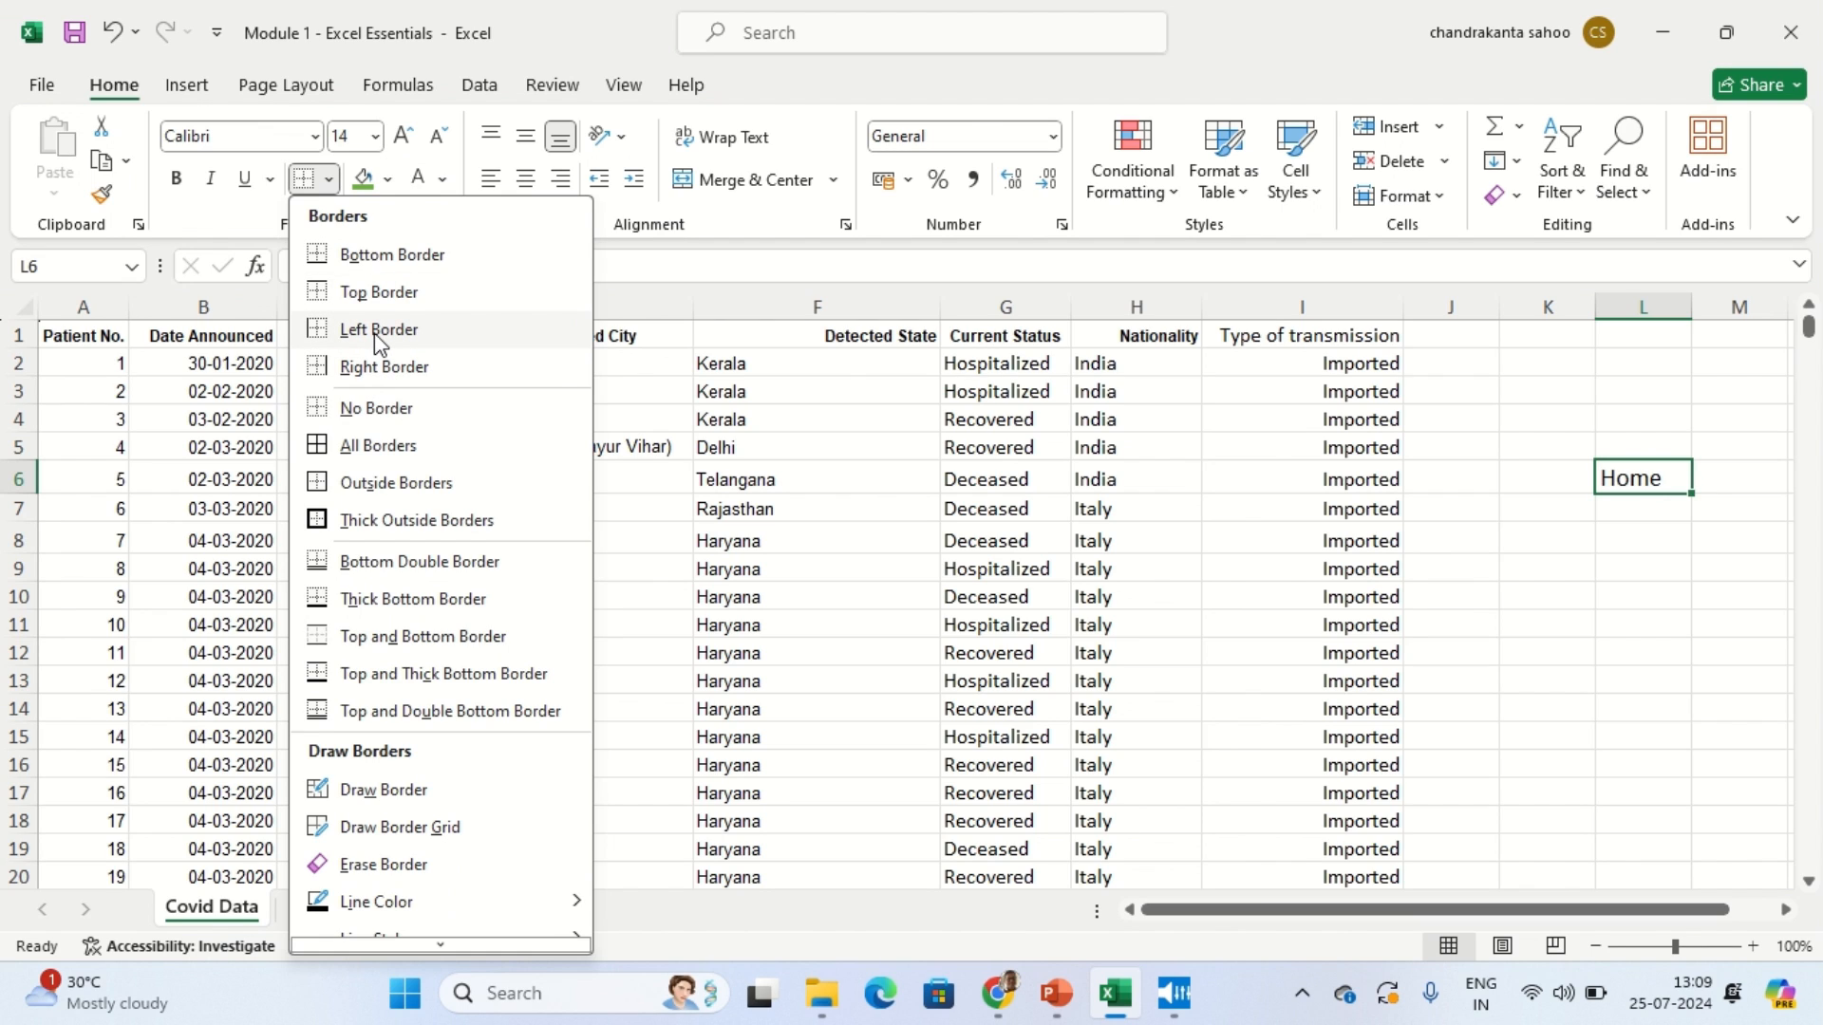
{"action": "left_click", "coordinate": [389, 446]}
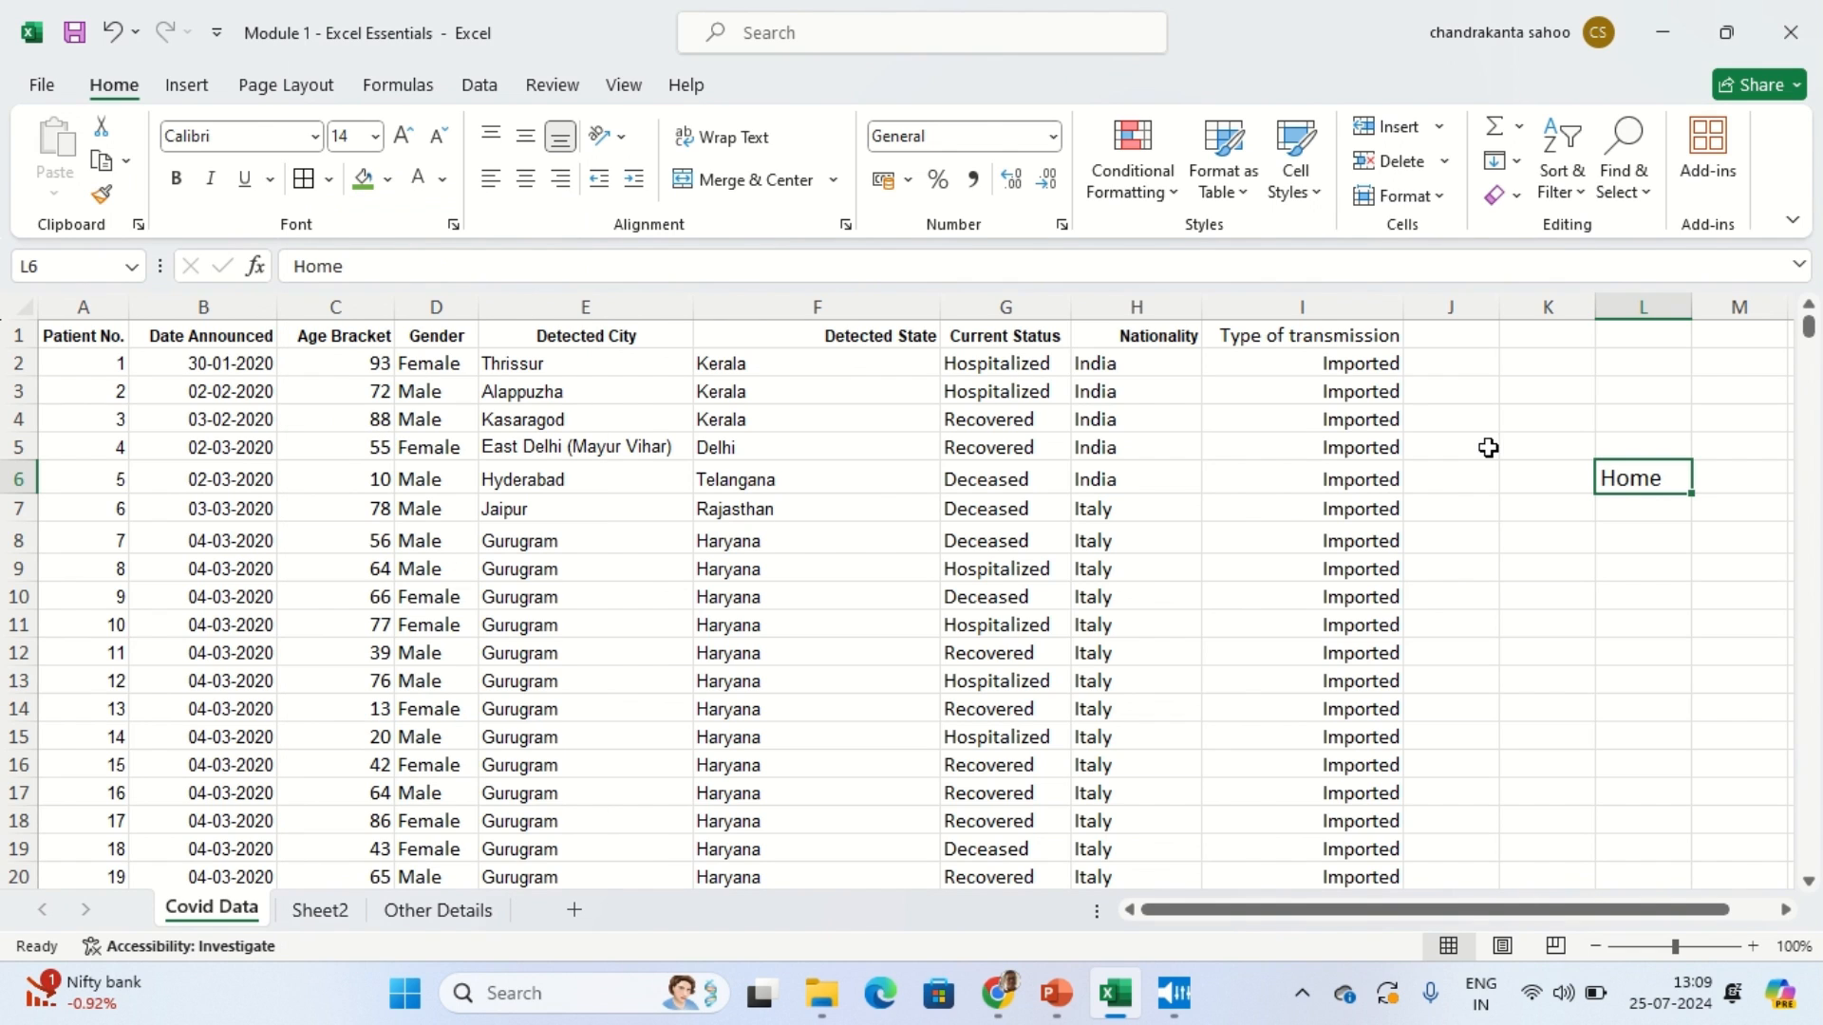
{"action": "left_click", "coordinate": [1672, 570]}
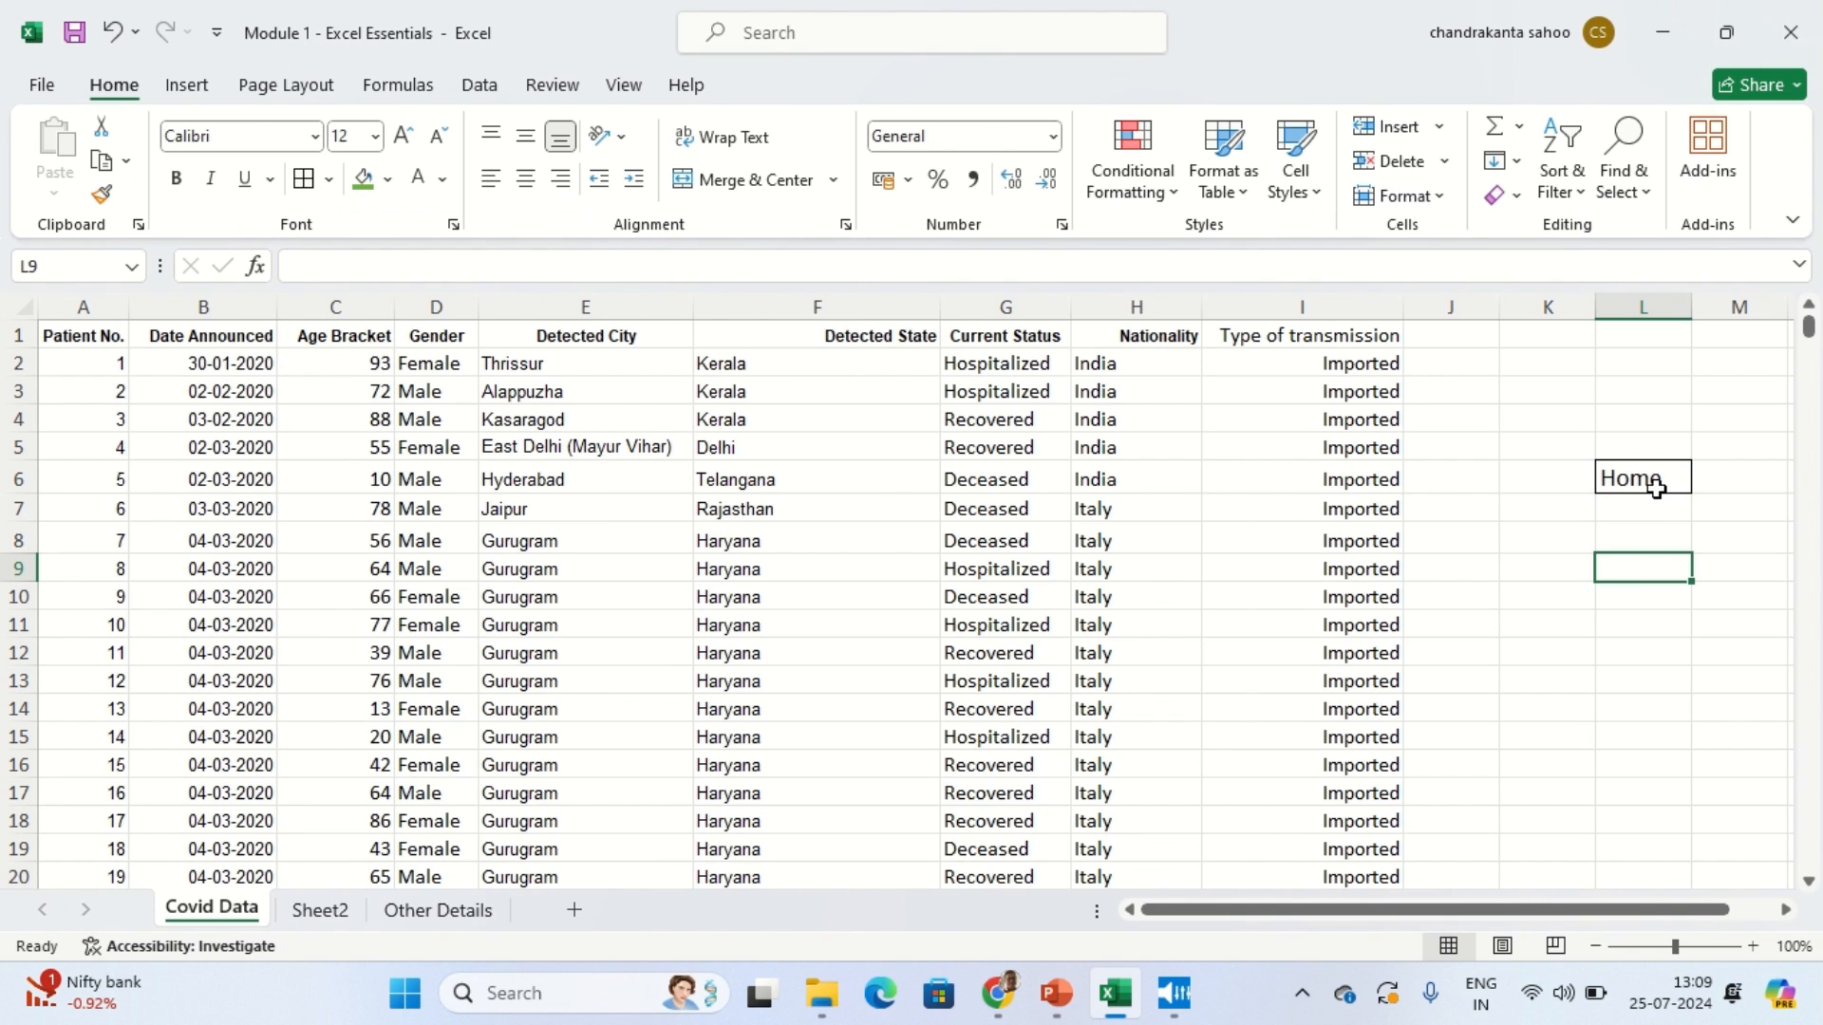
{"action": "left_click", "coordinate": [1652, 483]}
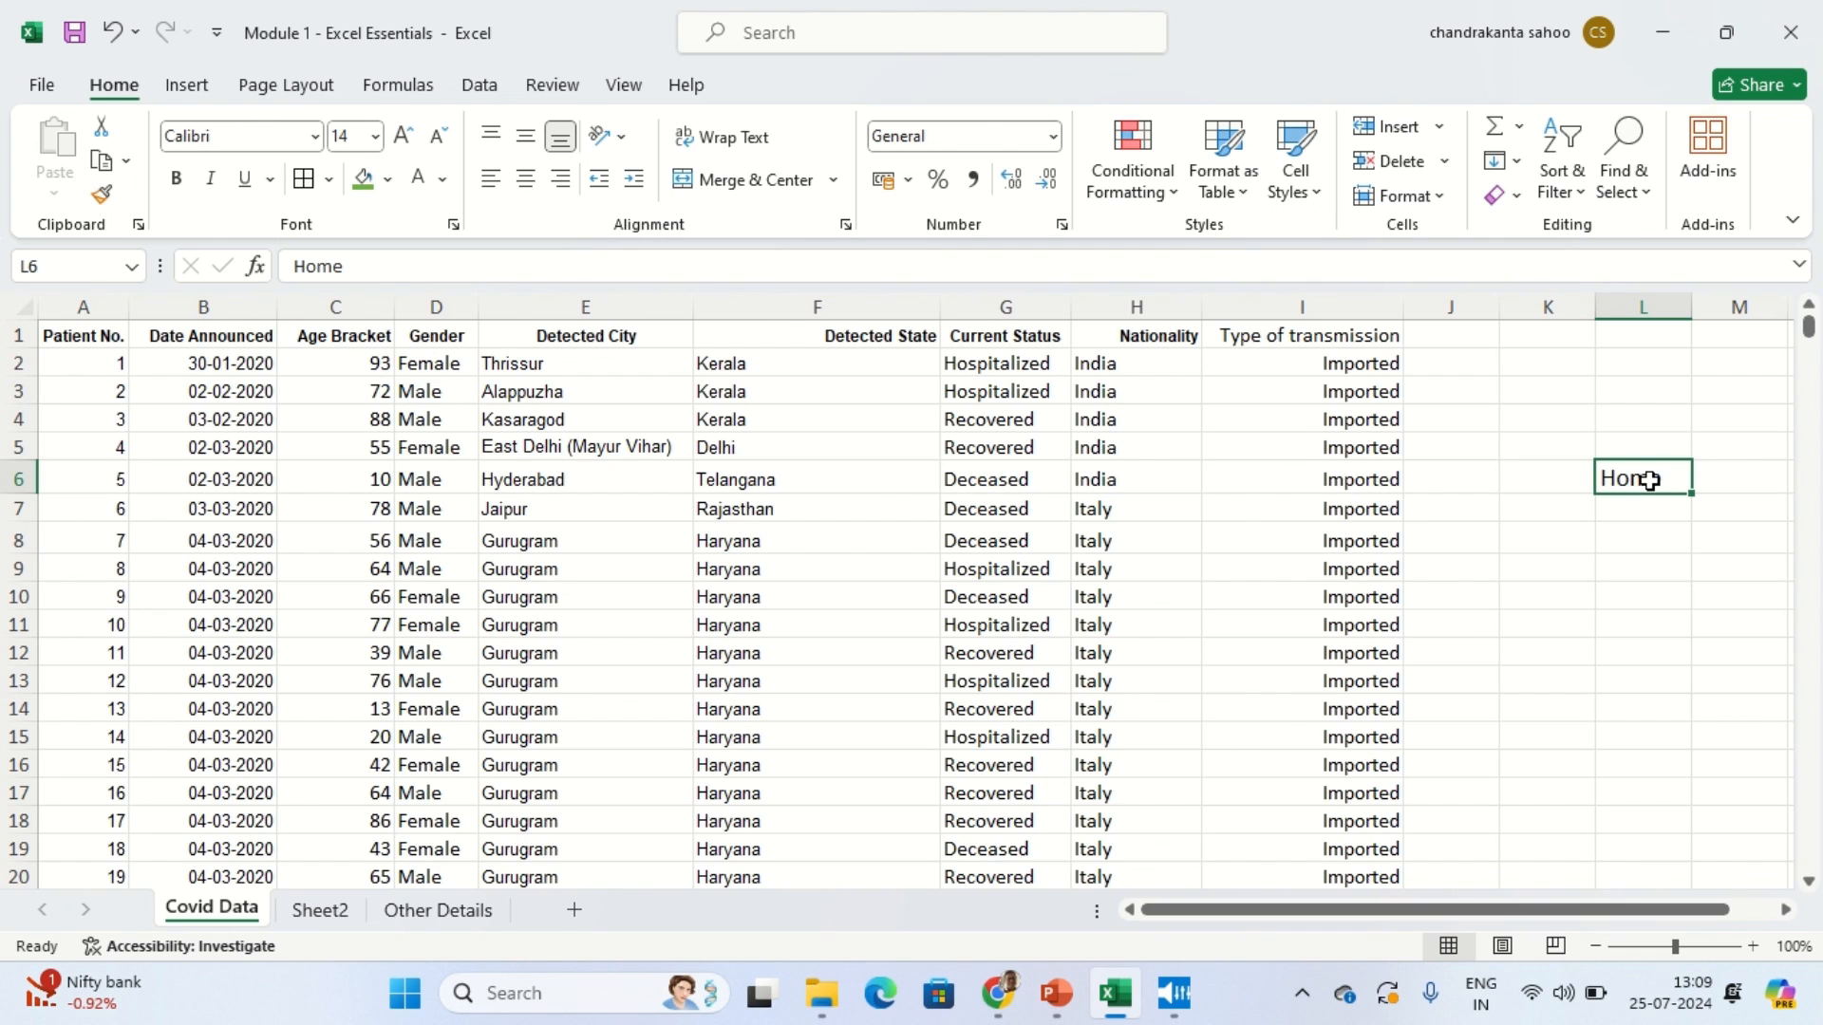
Step: Apply Thick Outside Borders to the Home cell L6 and clear them again with the No Border option
{"action": "left_click", "coordinate": [331, 180]}
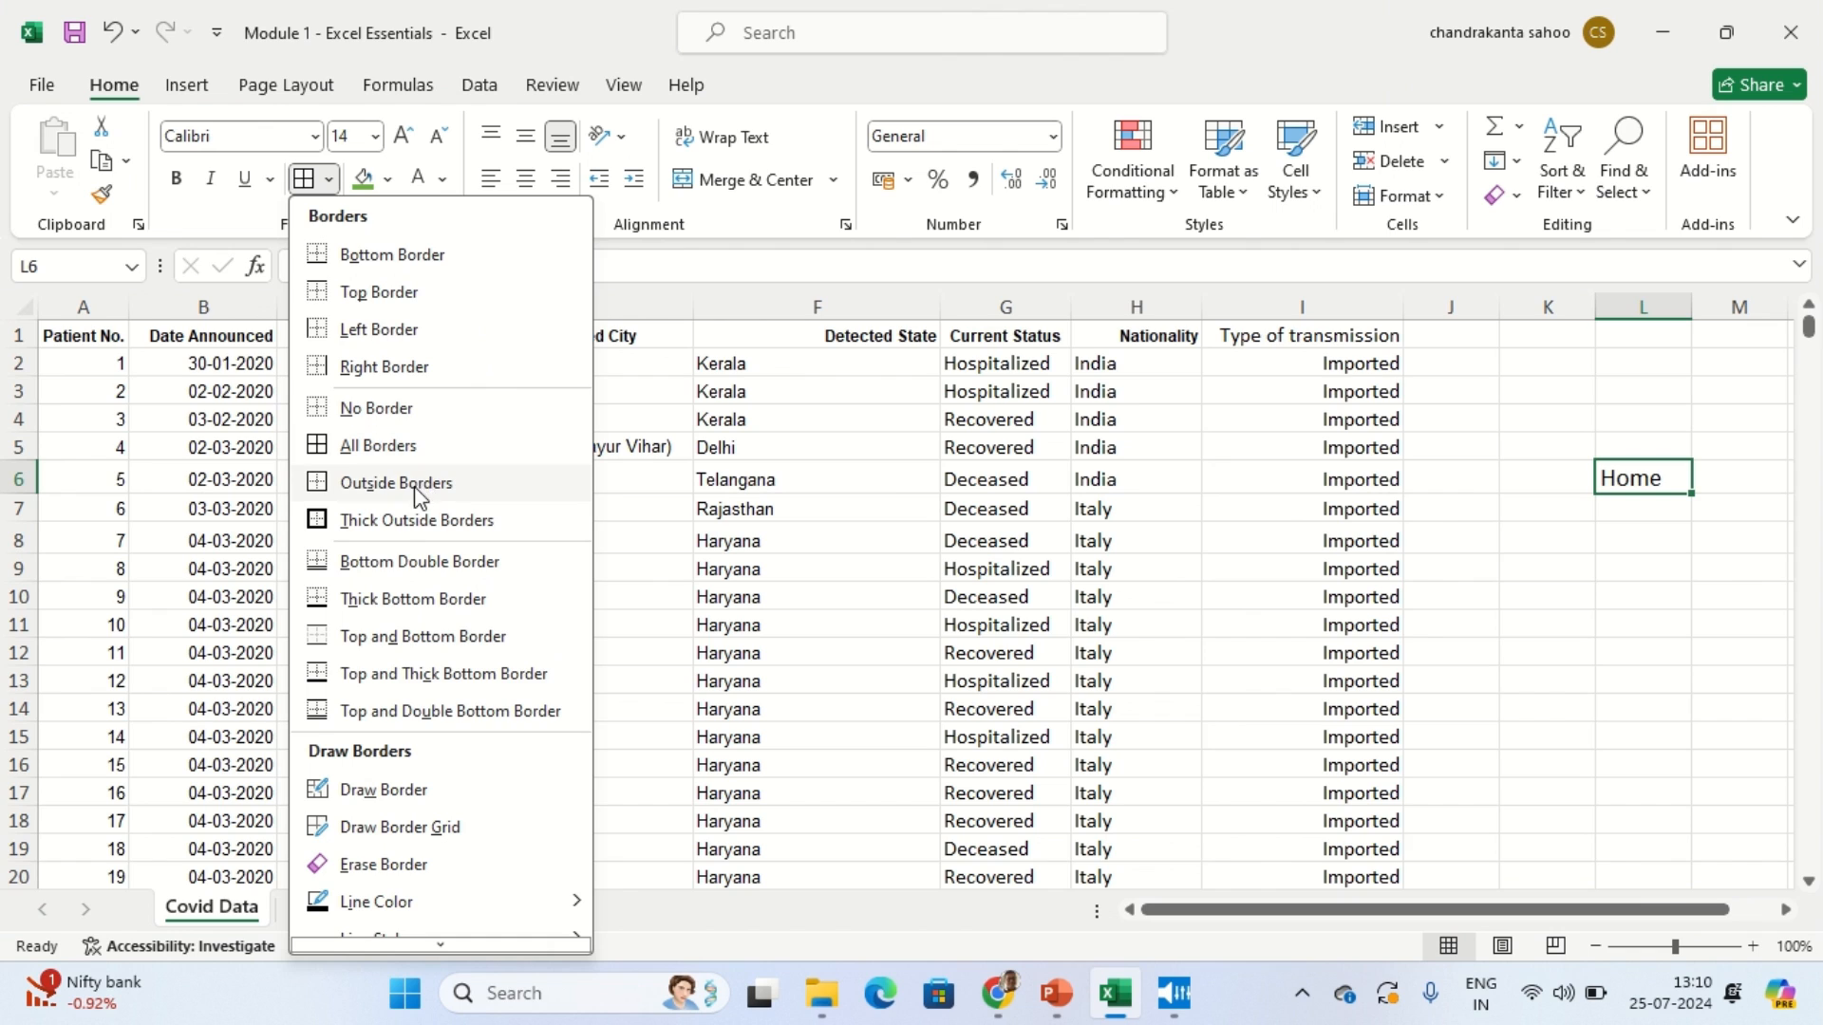
{"action": "left_click", "coordinate": [363, 523]}
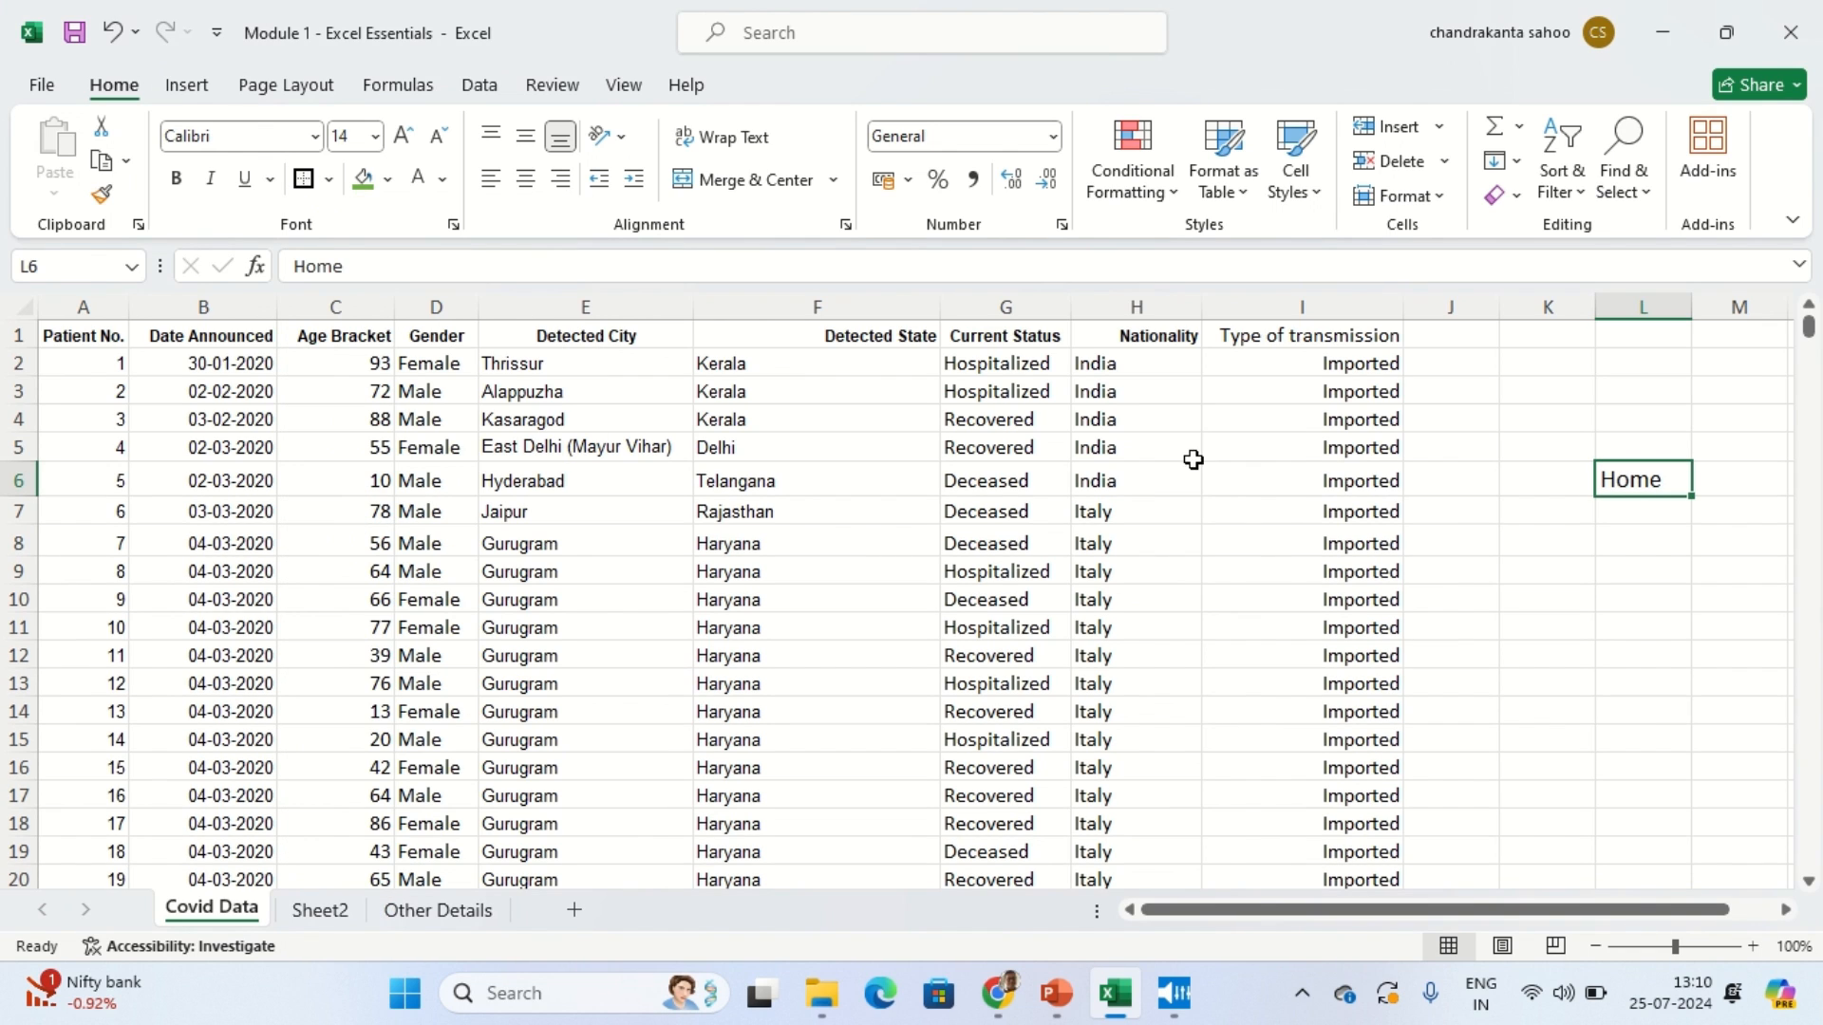
{"action": "left_click", "coordinate": [1472, 549]}
{"action": "left_click", "coordinate": [1643, 481]}
{"action": "left_click", "coordinate": [329, 180]}
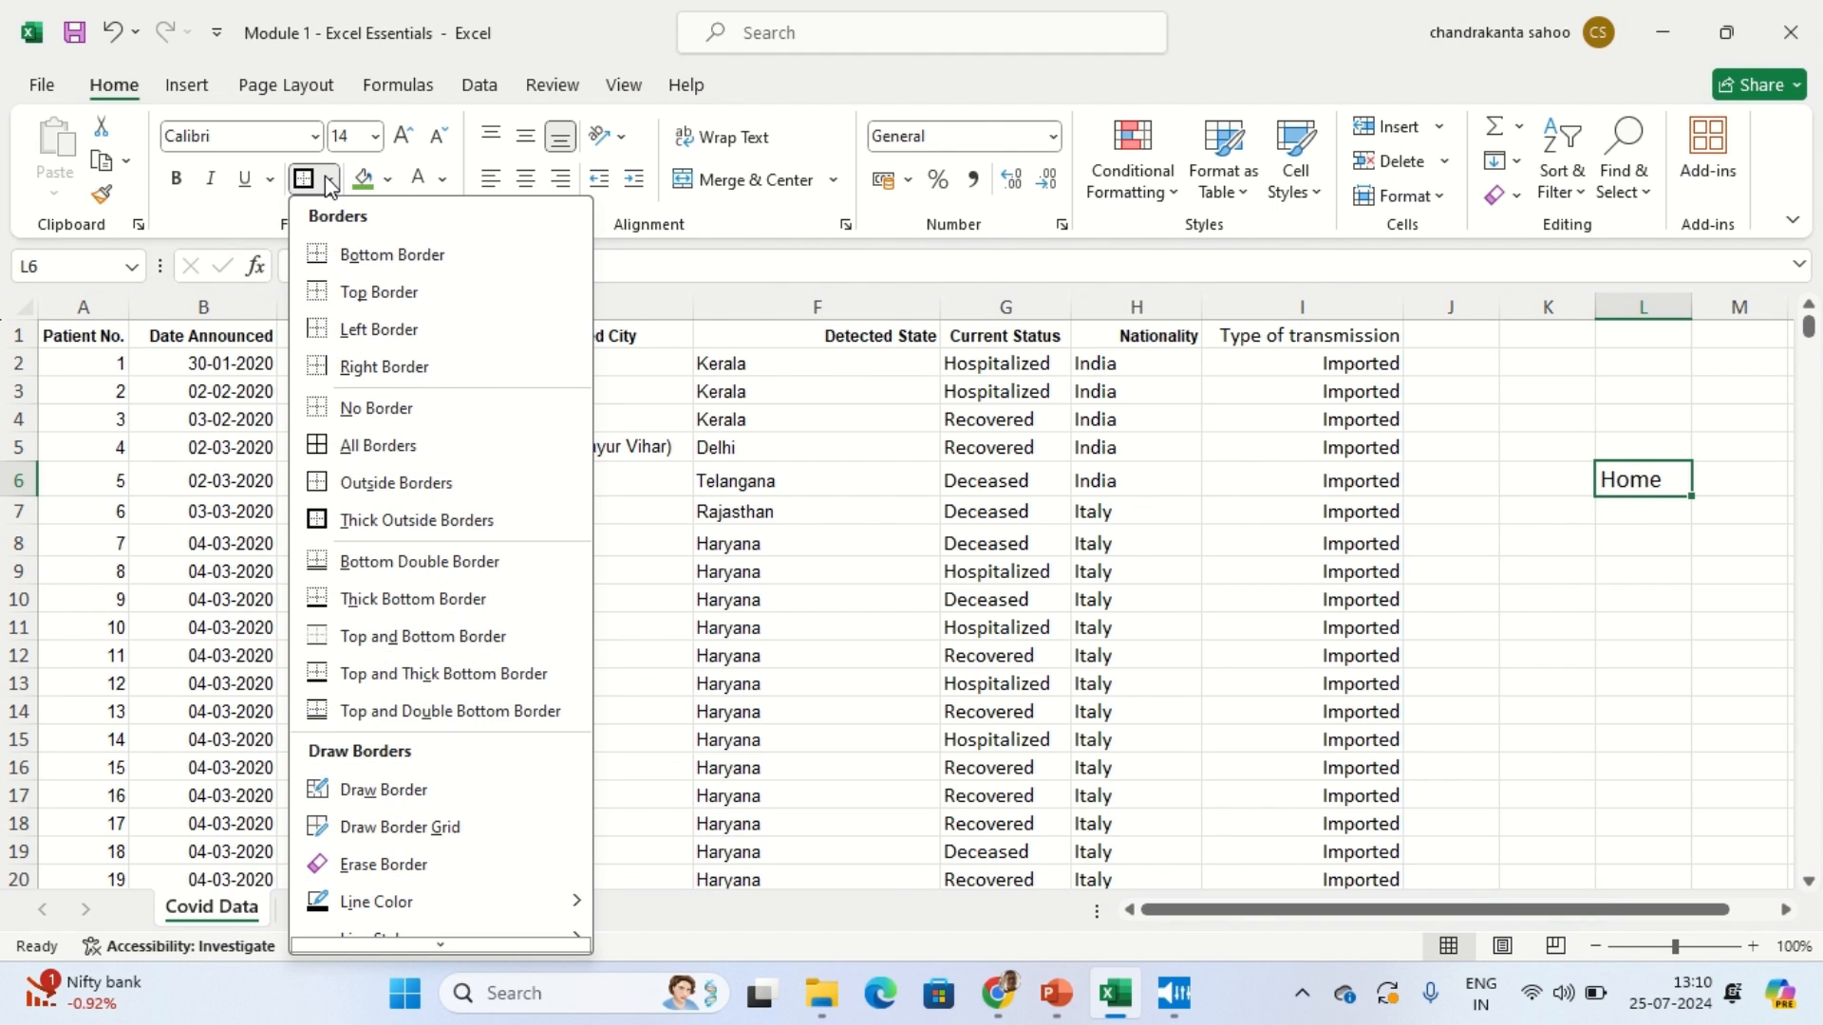
{"action": "left_click", "coordinate": [364, 414]}
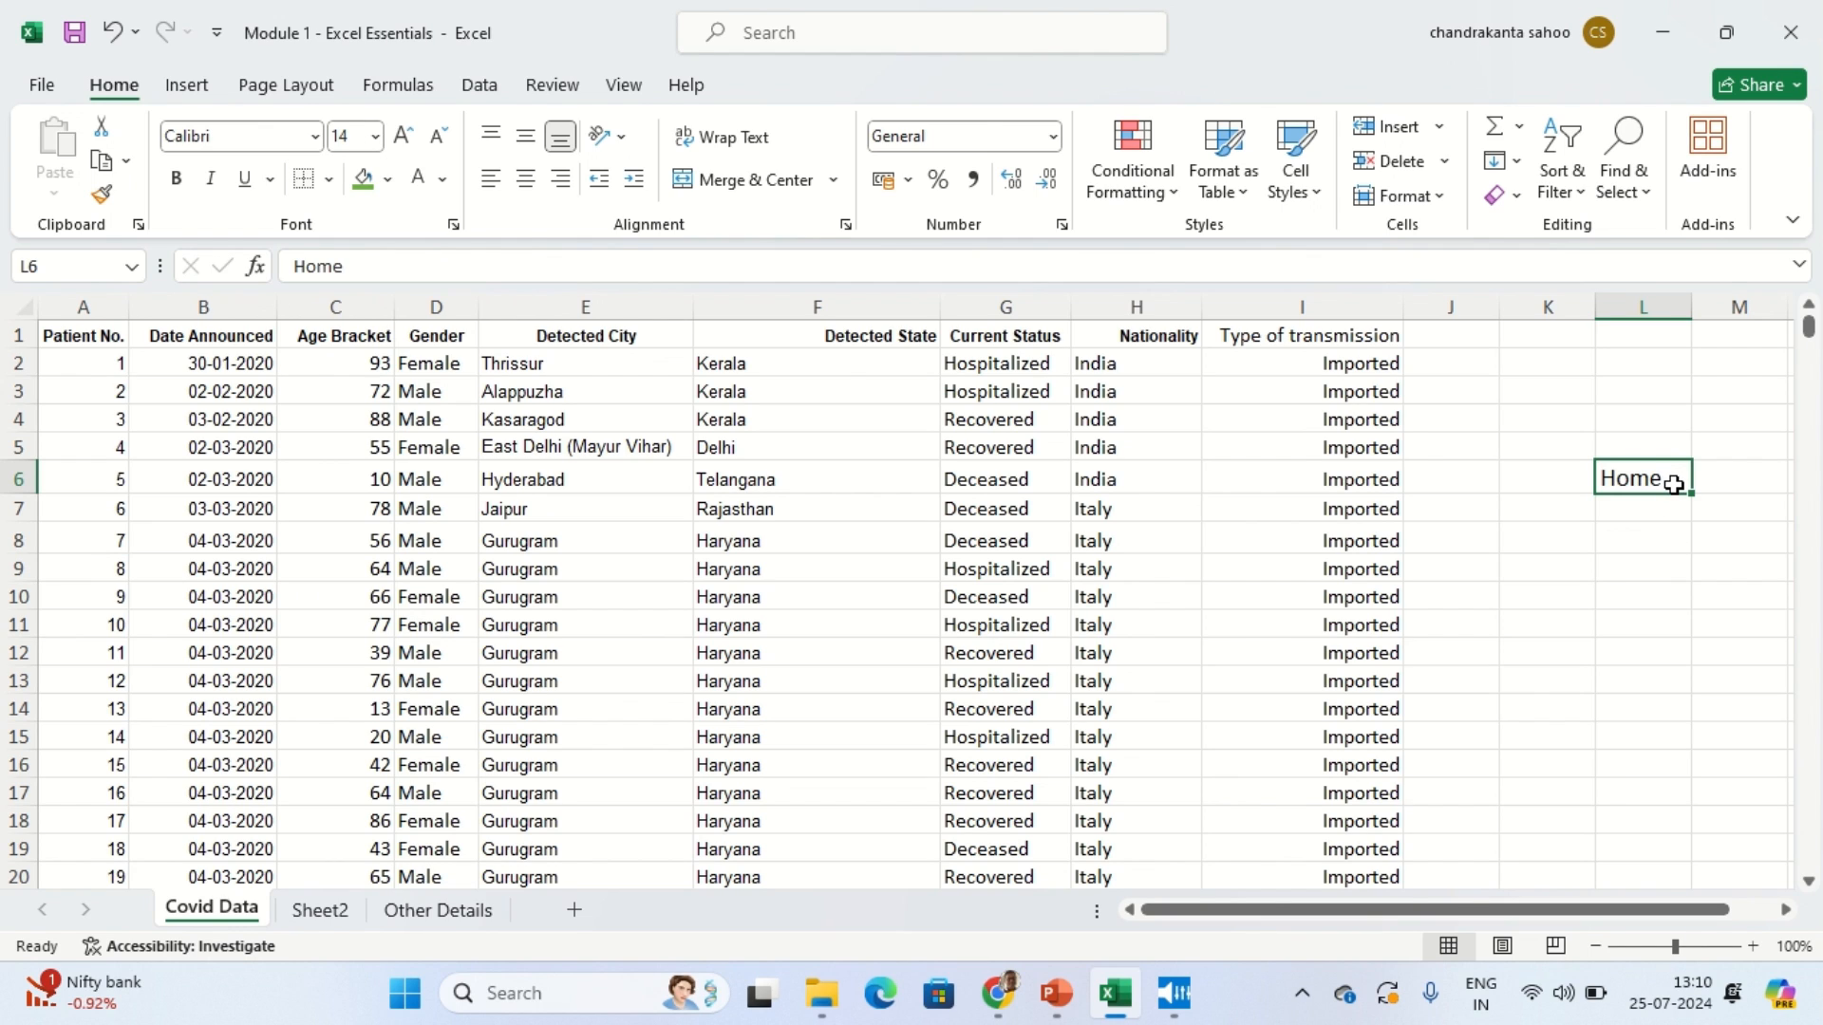
Step: Fill the Home cell L6 with the medium blue theme colour and reselect the cell
{"action": "left_click", "coordinate": [388, 182]}
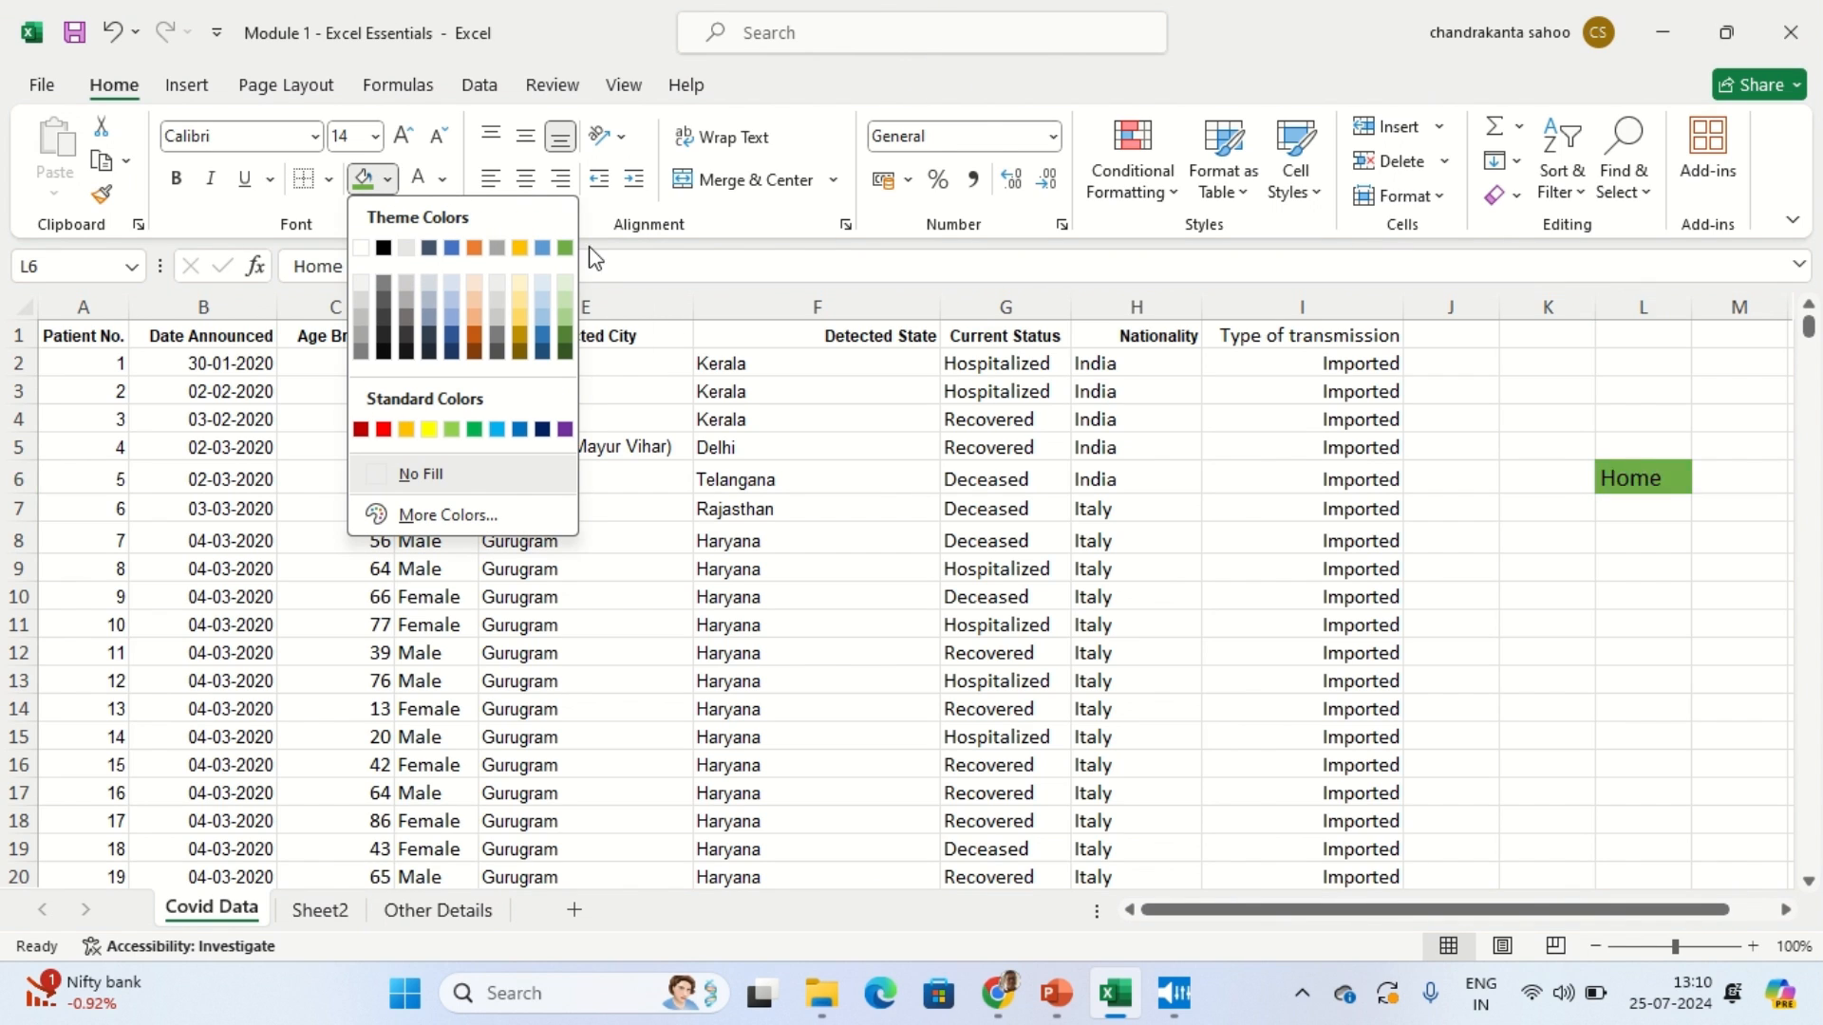
{"action": "left_click", "coordinate": [451, 250]}
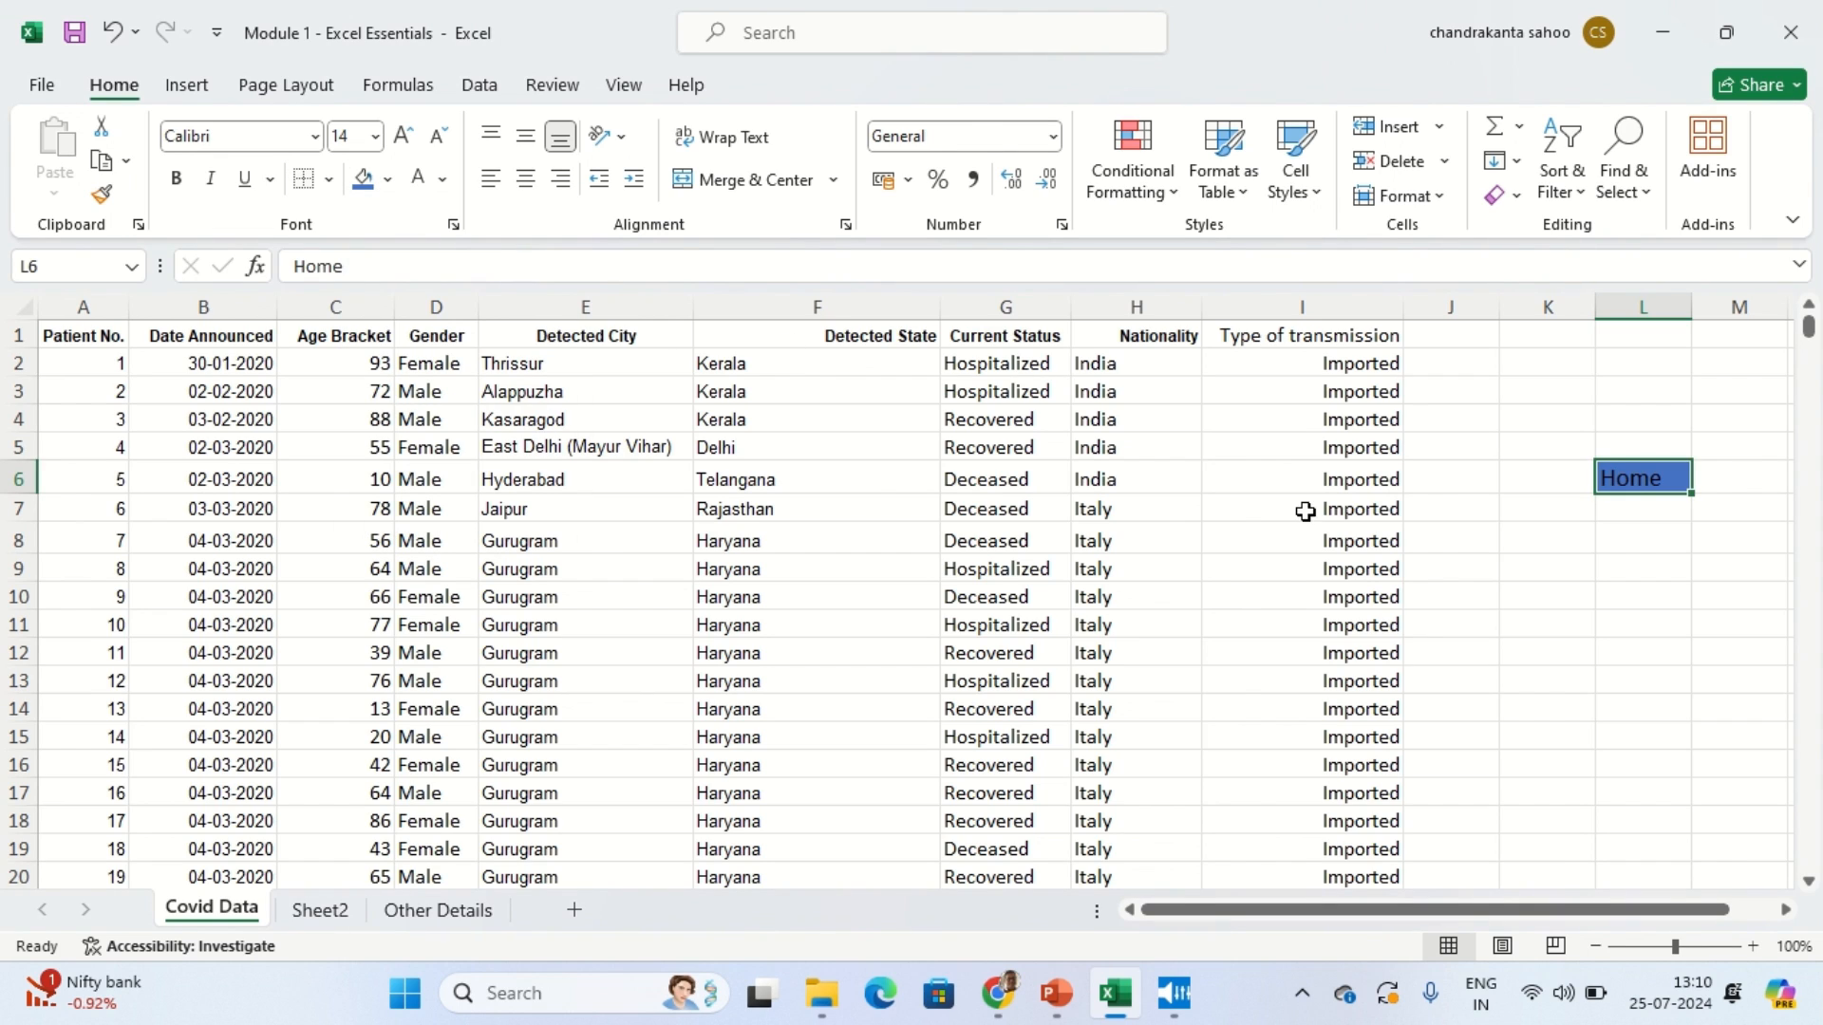
{"action": "left_click", "coordinate": [1598, 591]}
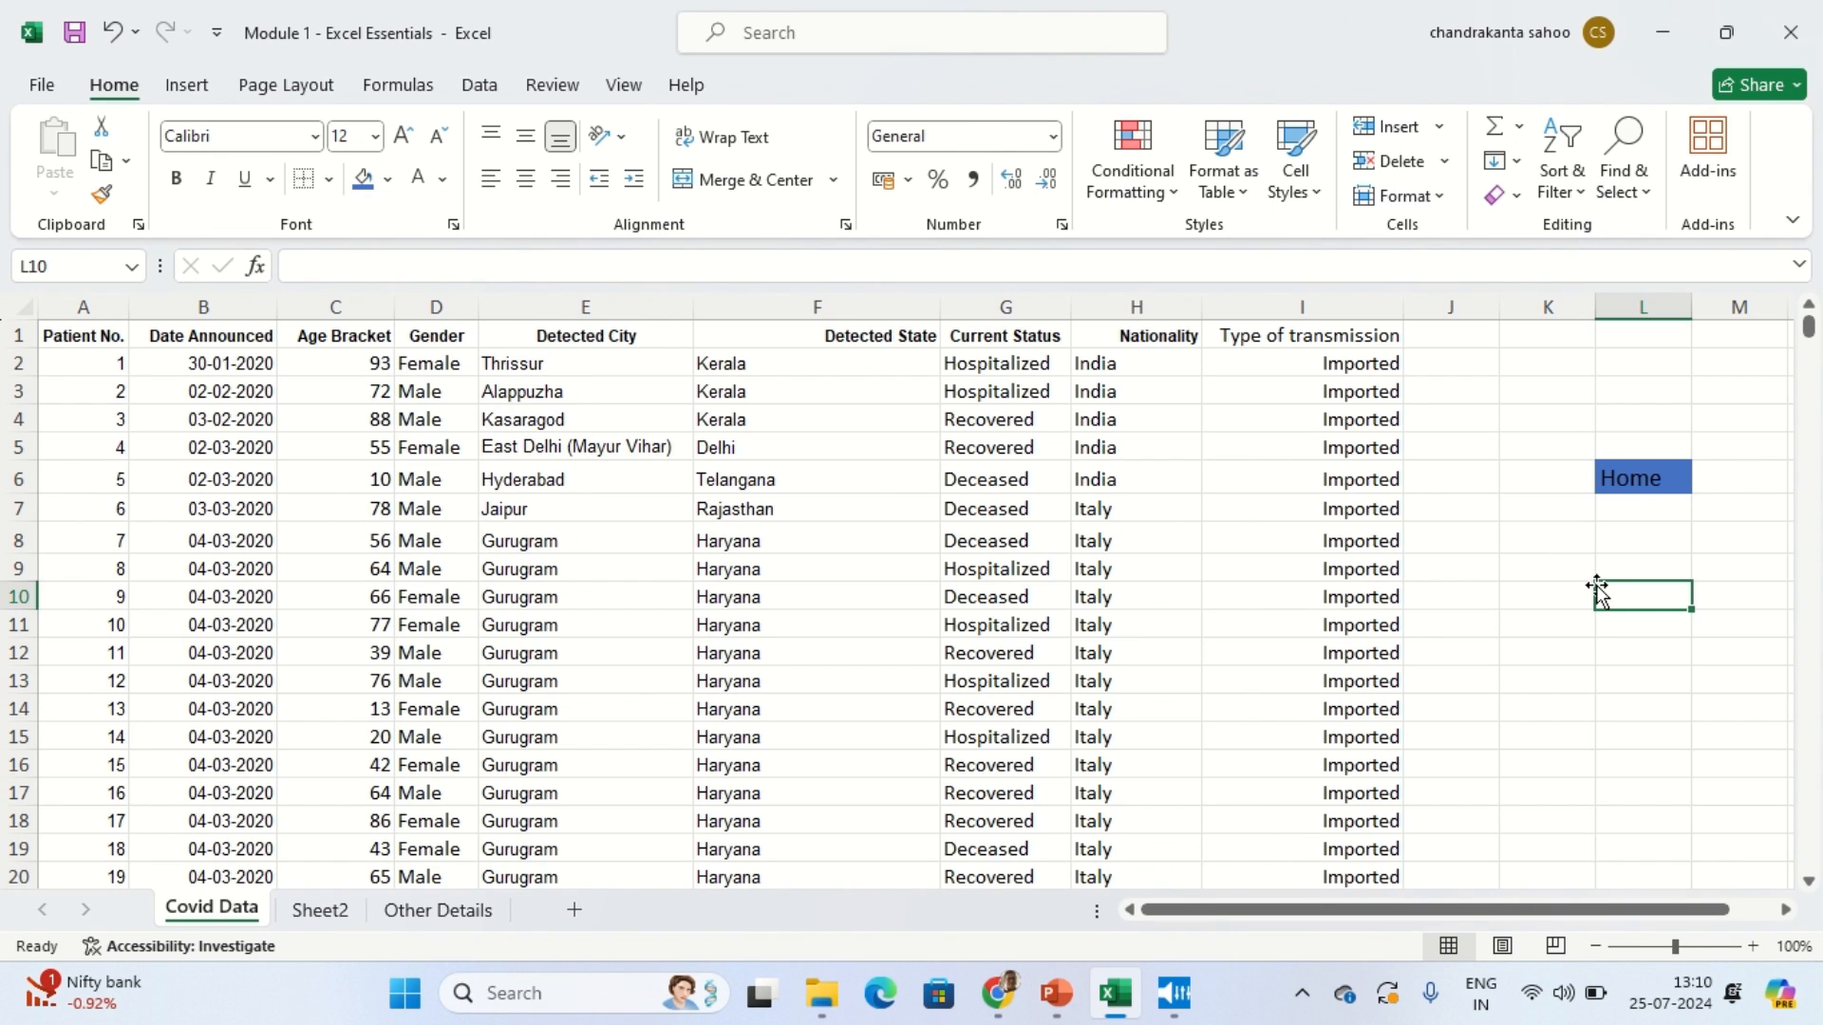
{"action": "left_click", "coordinate": [1643, 480]}
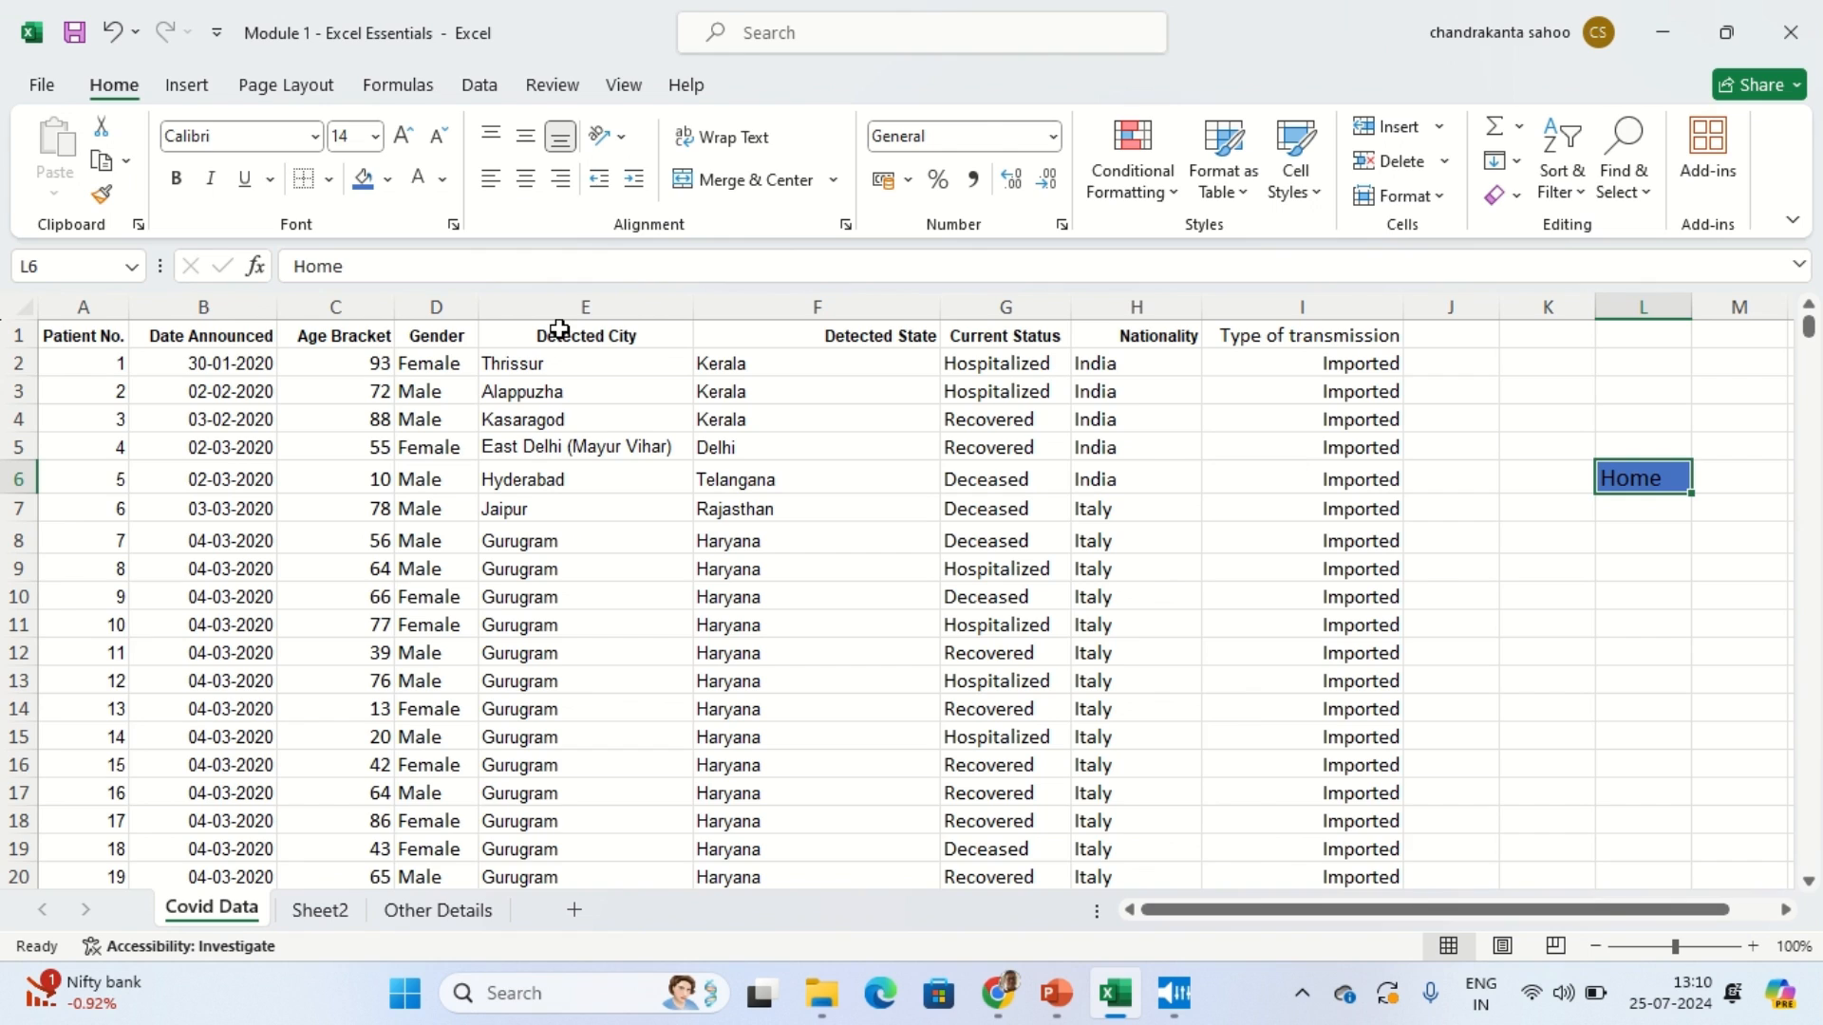
Step: Try a light gold font colour on the Home text in L6 and change it to white
{"action": "left_click", "coordinate": [444, 180]}
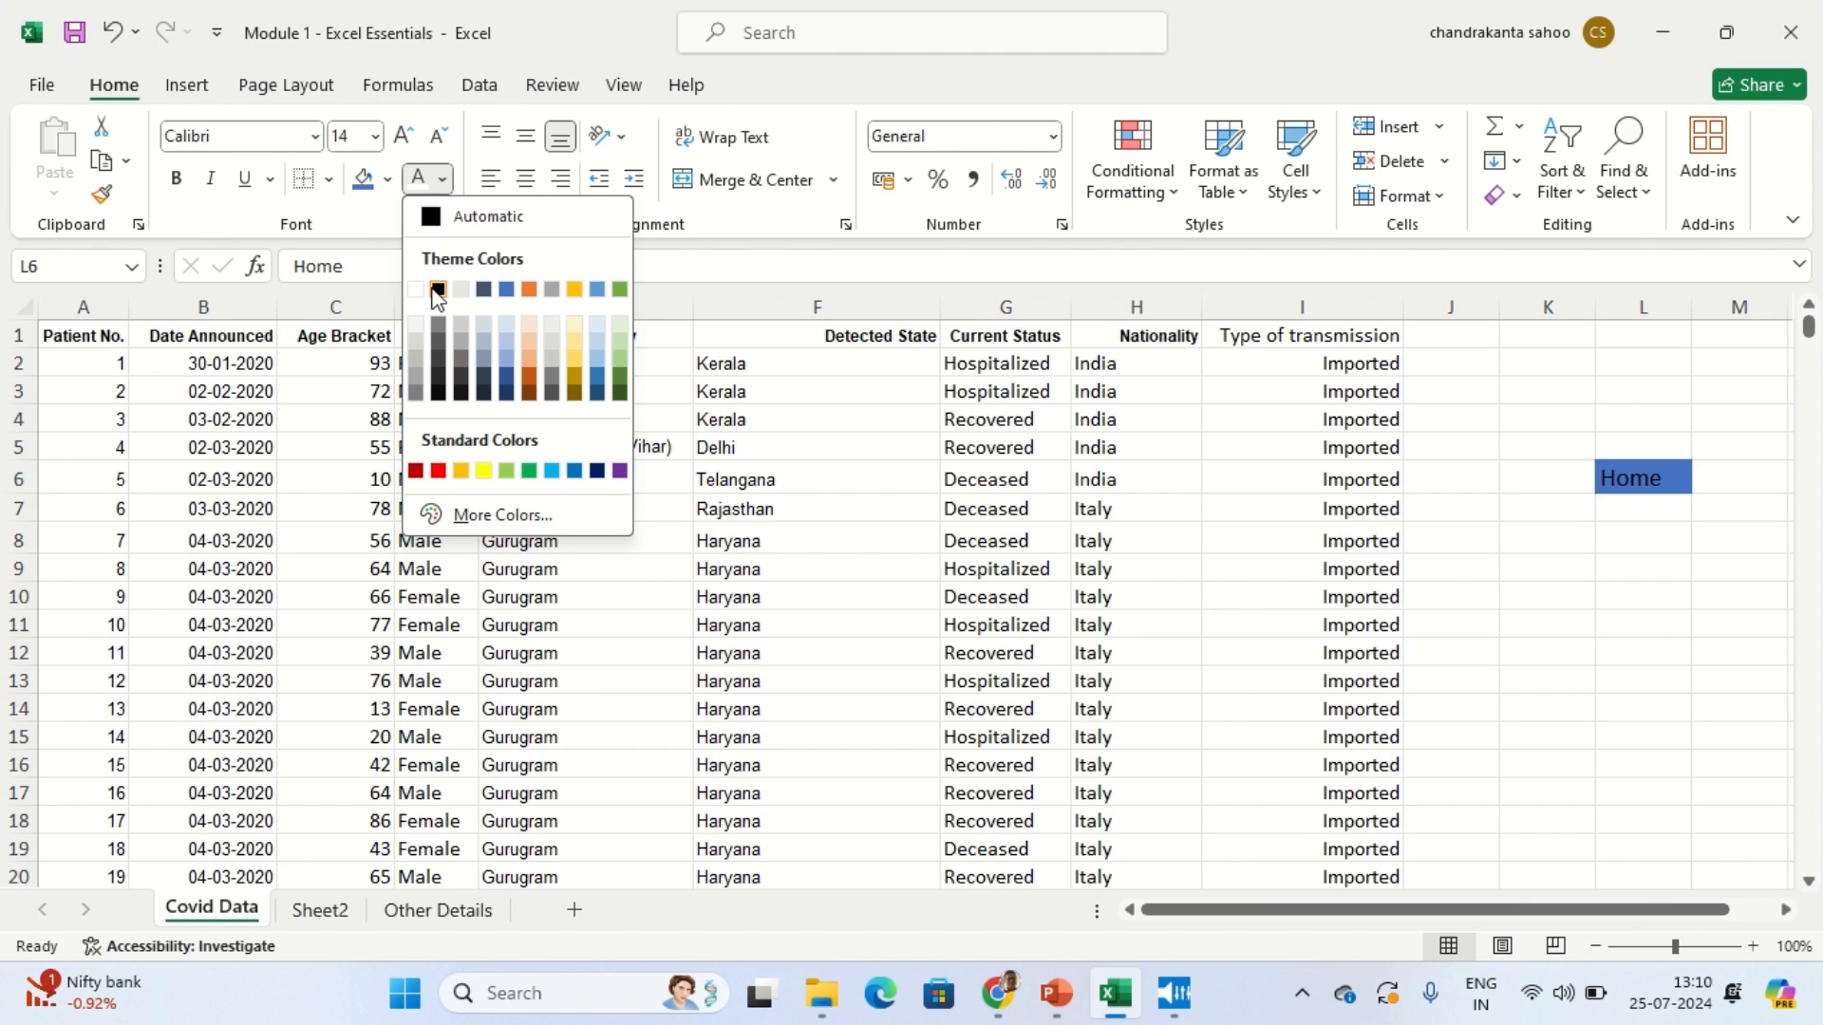
{"action": "left_click", "coordinate": [578, 327]}
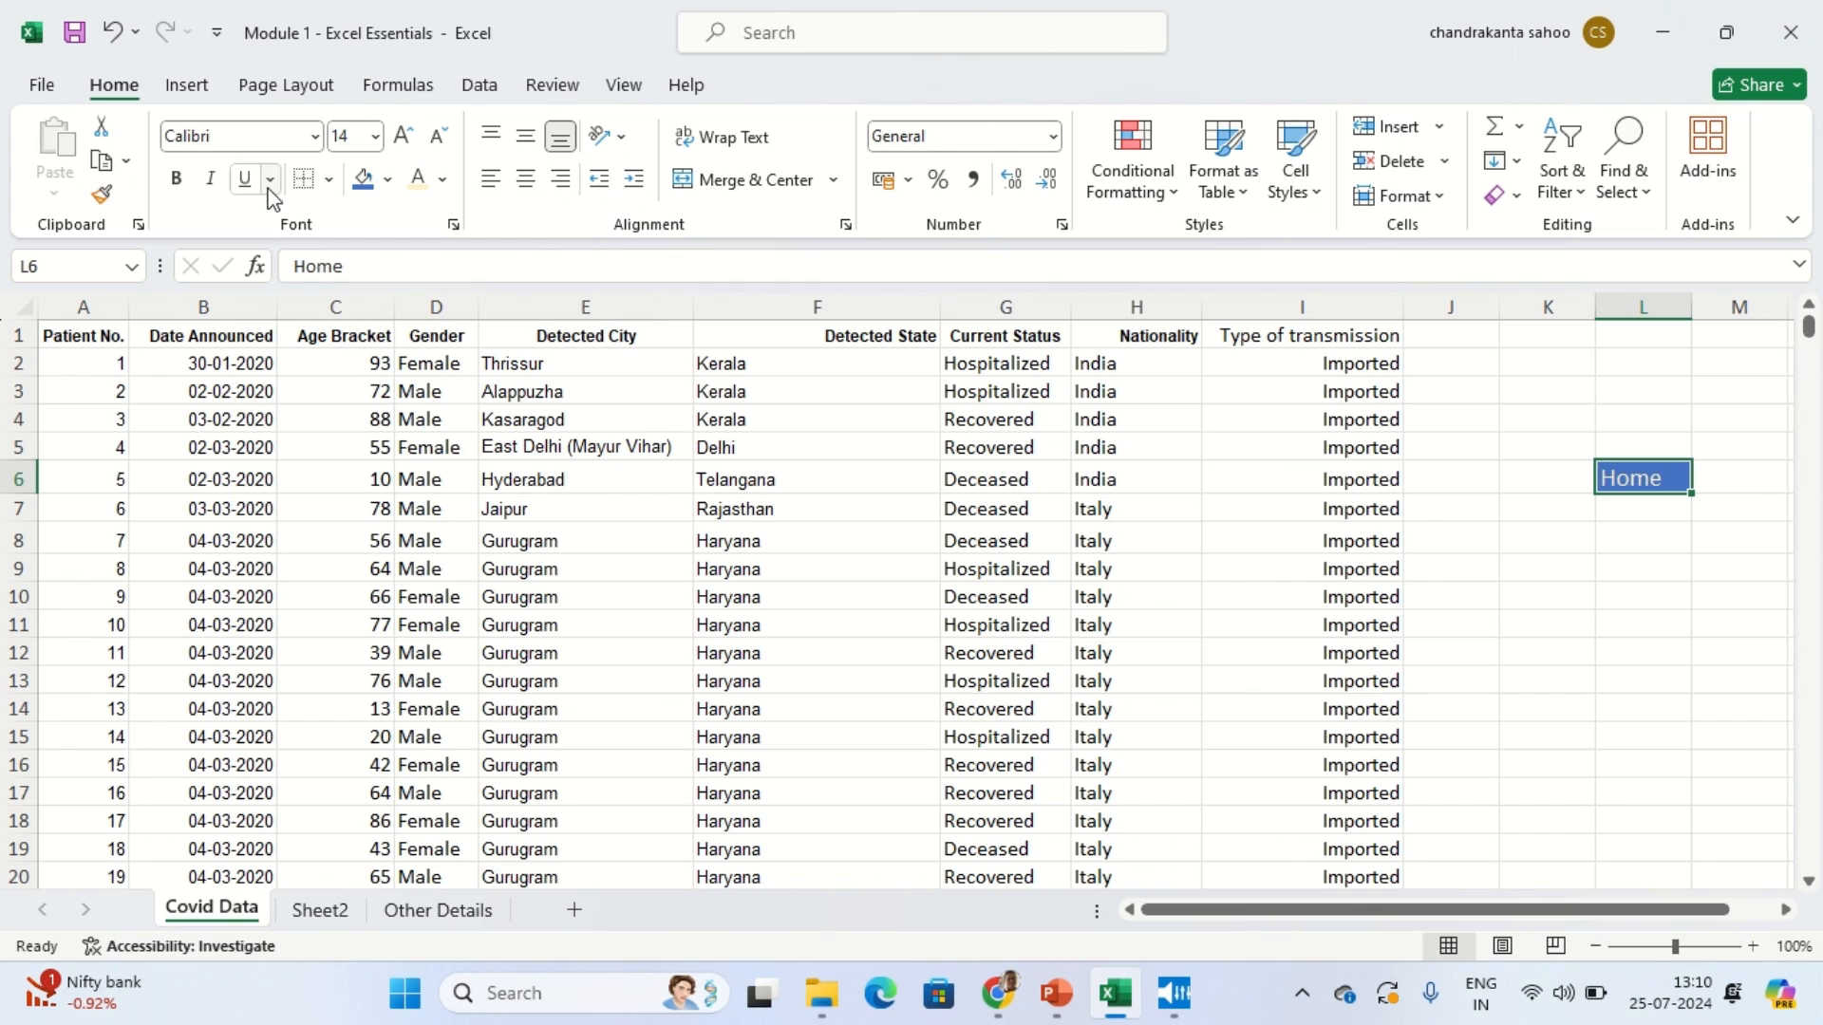
{"action": "left_click", "coordinate": [444, 182]}
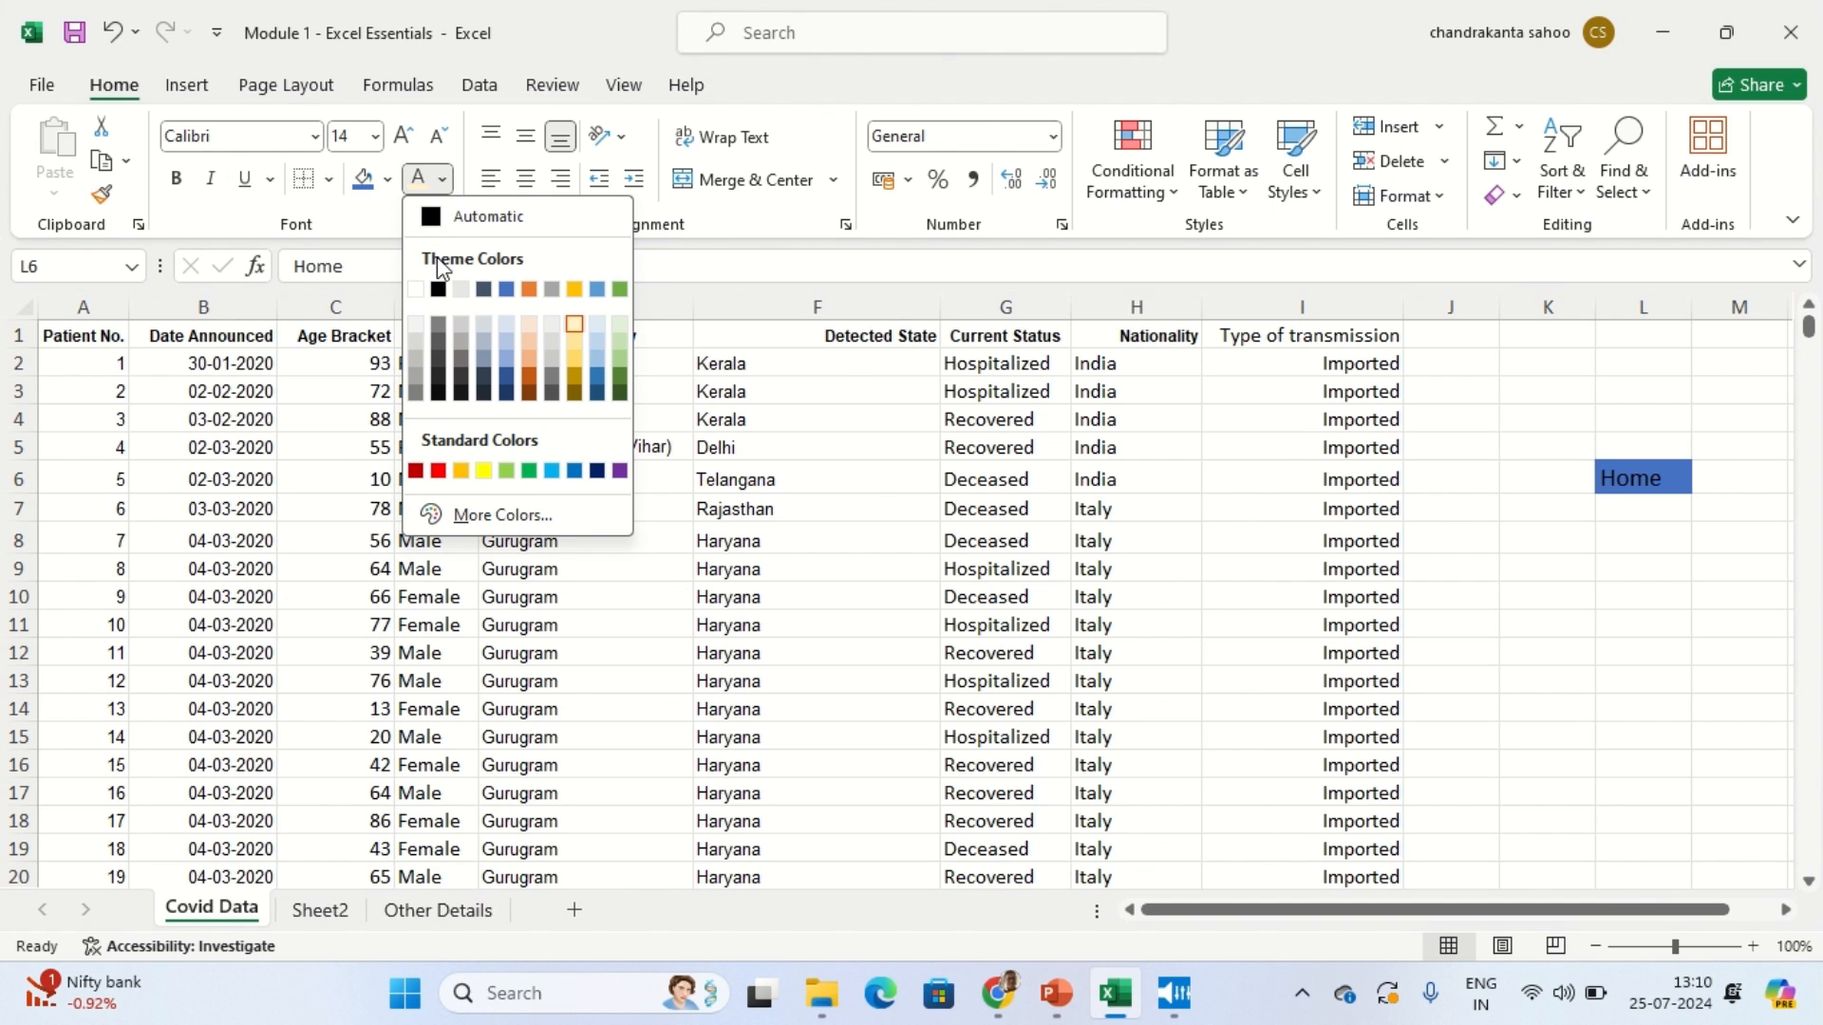
{"action": "left_click", "coordinate": [416, 289]}
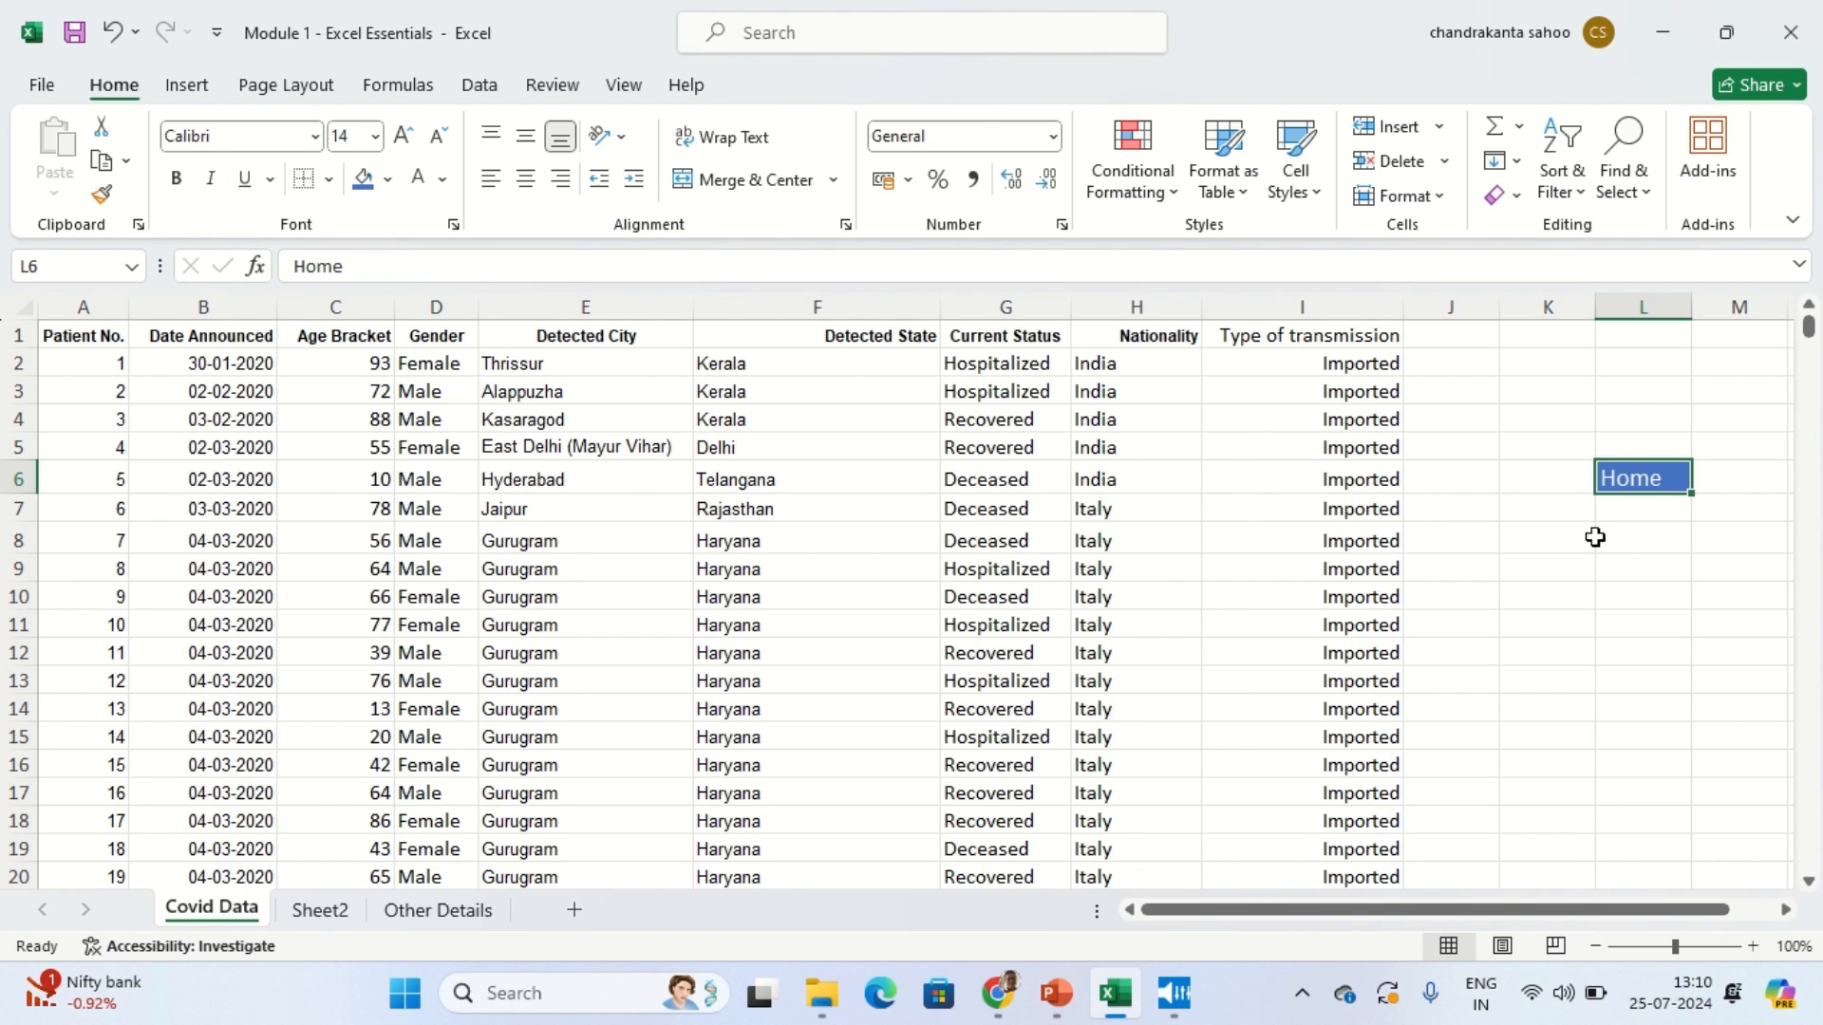
{"action": "left_click", "coordinate": [1614, 567]}
Step: Apply All Borders to the blue Home cell L6 and deselect it
{"action": "left_click", "coordinate": [1656, 475]}
{"action": "left_click", "coordinate": [329, 181]}
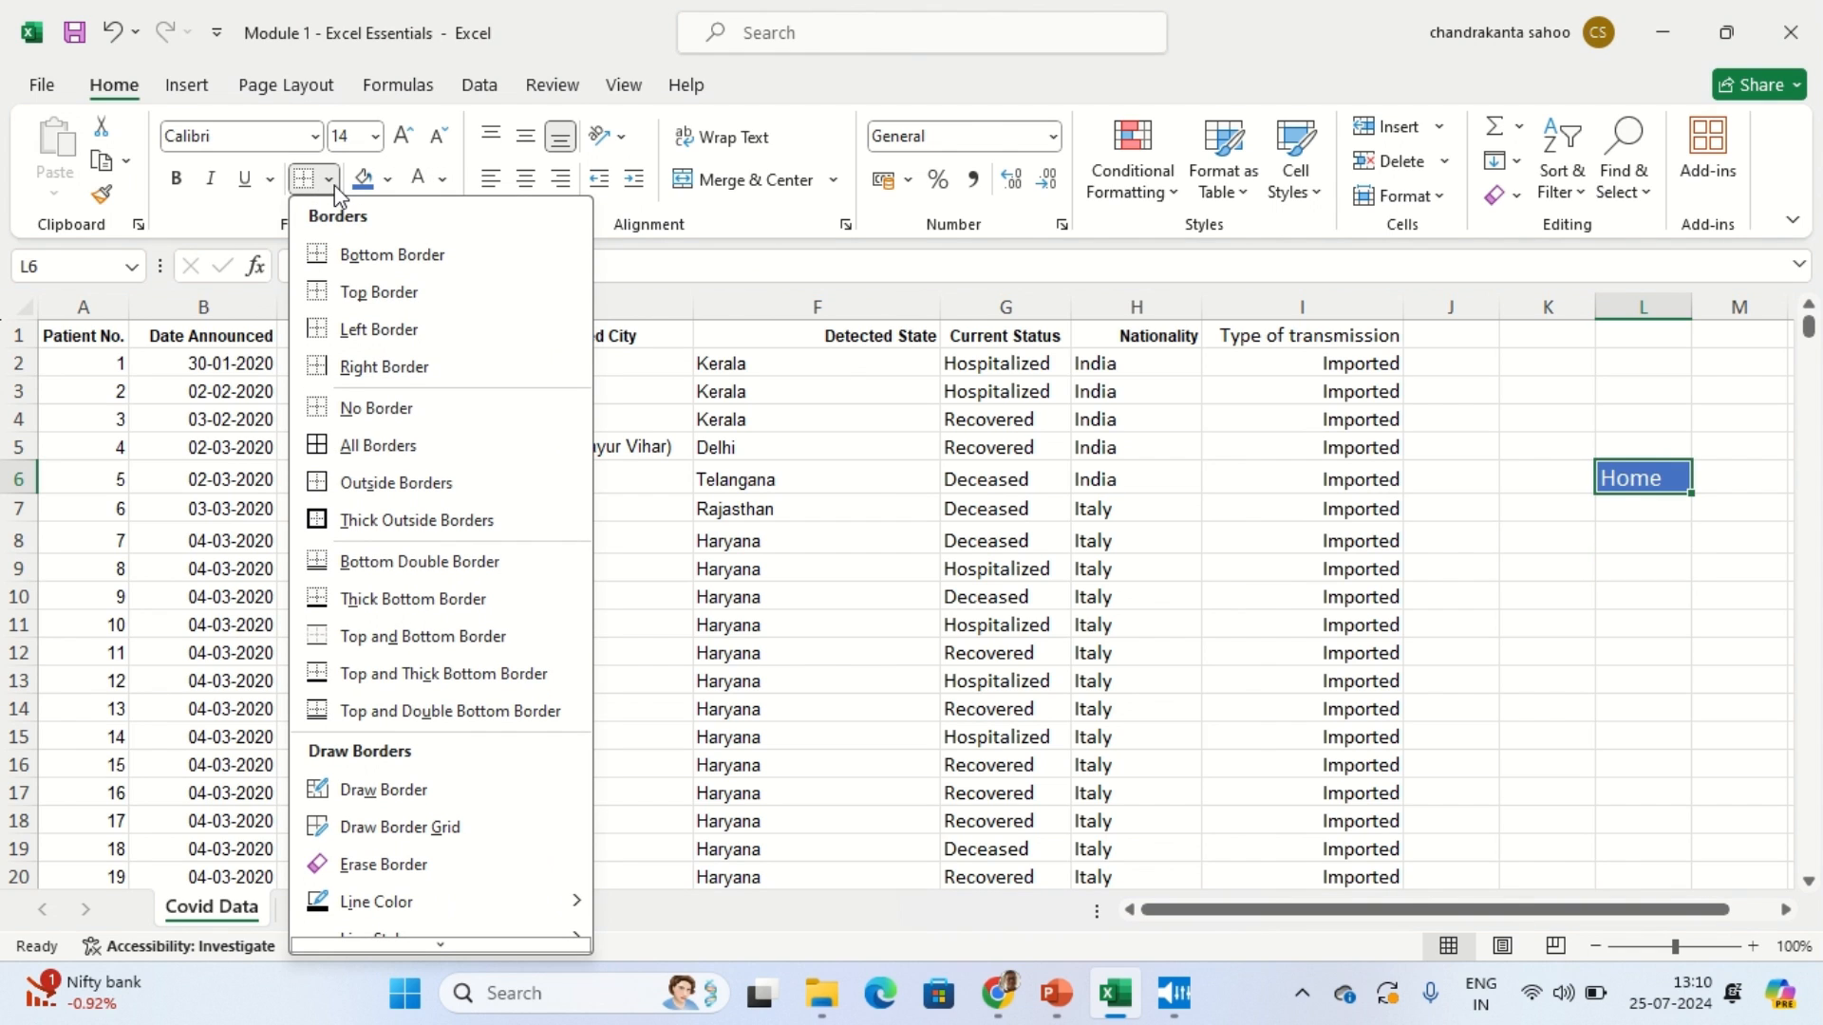
{"action": "left_click", "coordinate": [378, 446]}
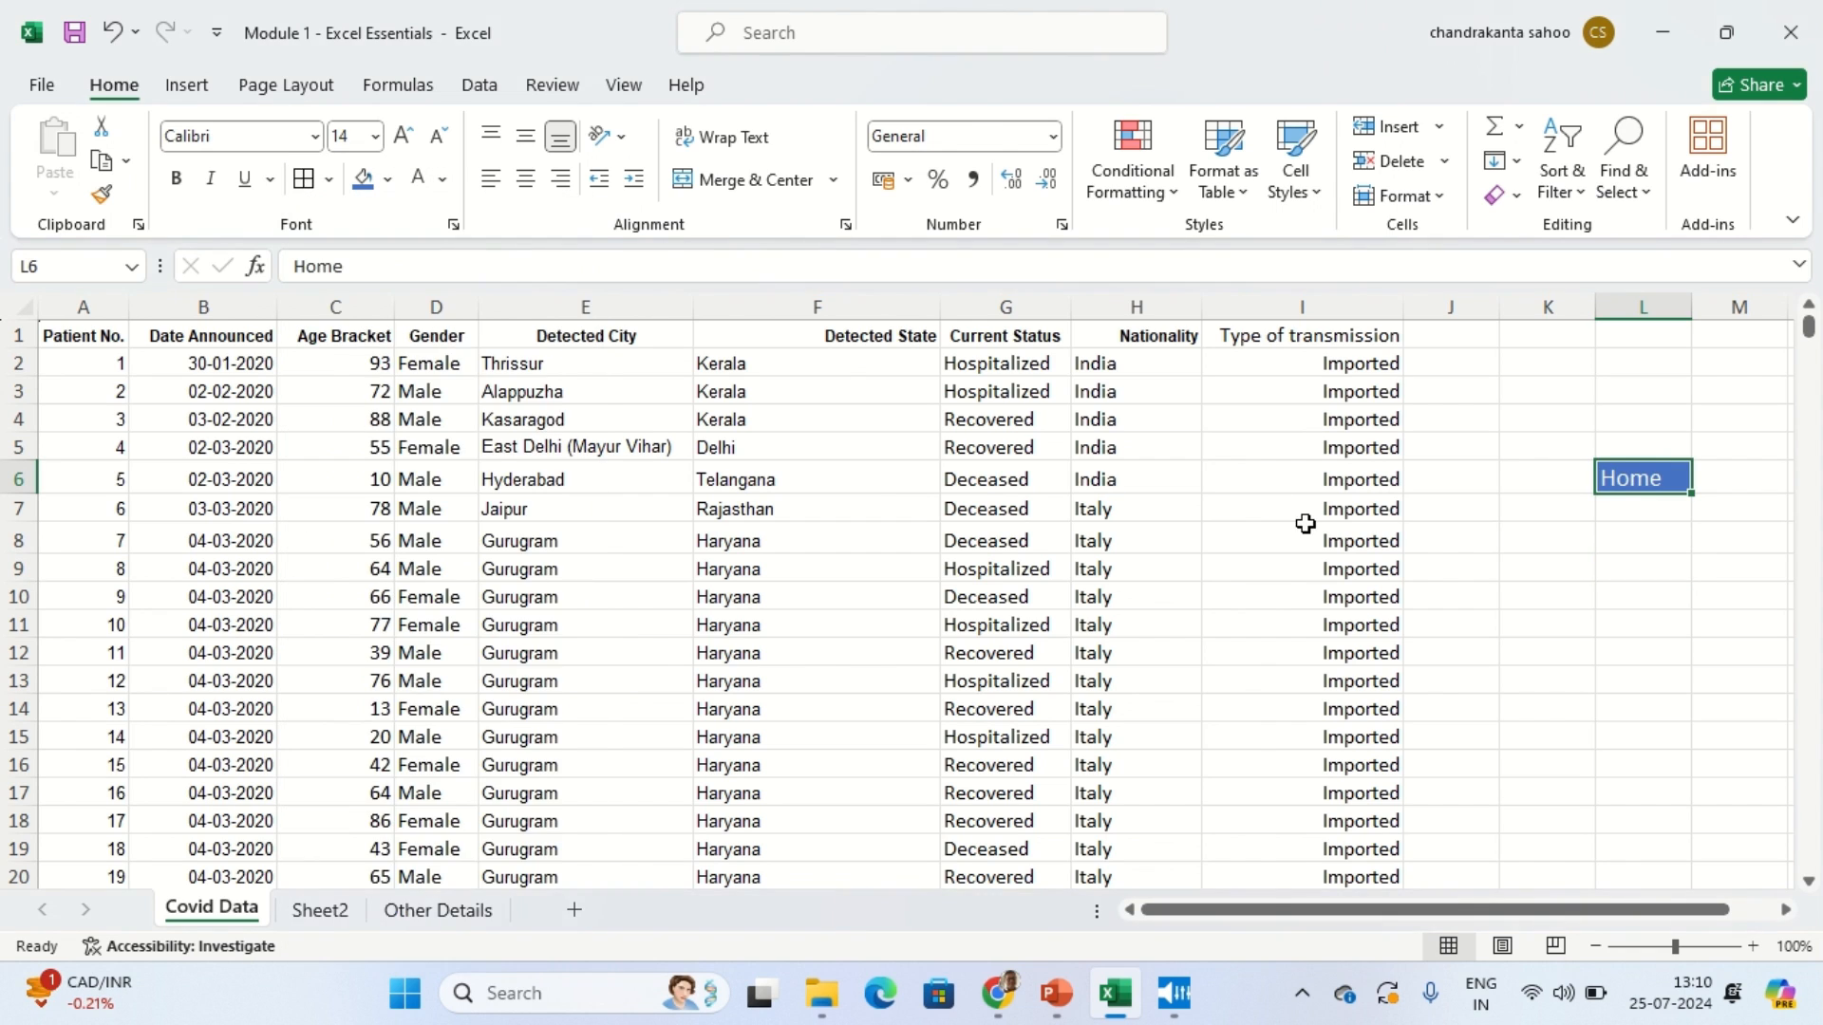
{"action": "left_click", "coordinate": [1700, 594]}
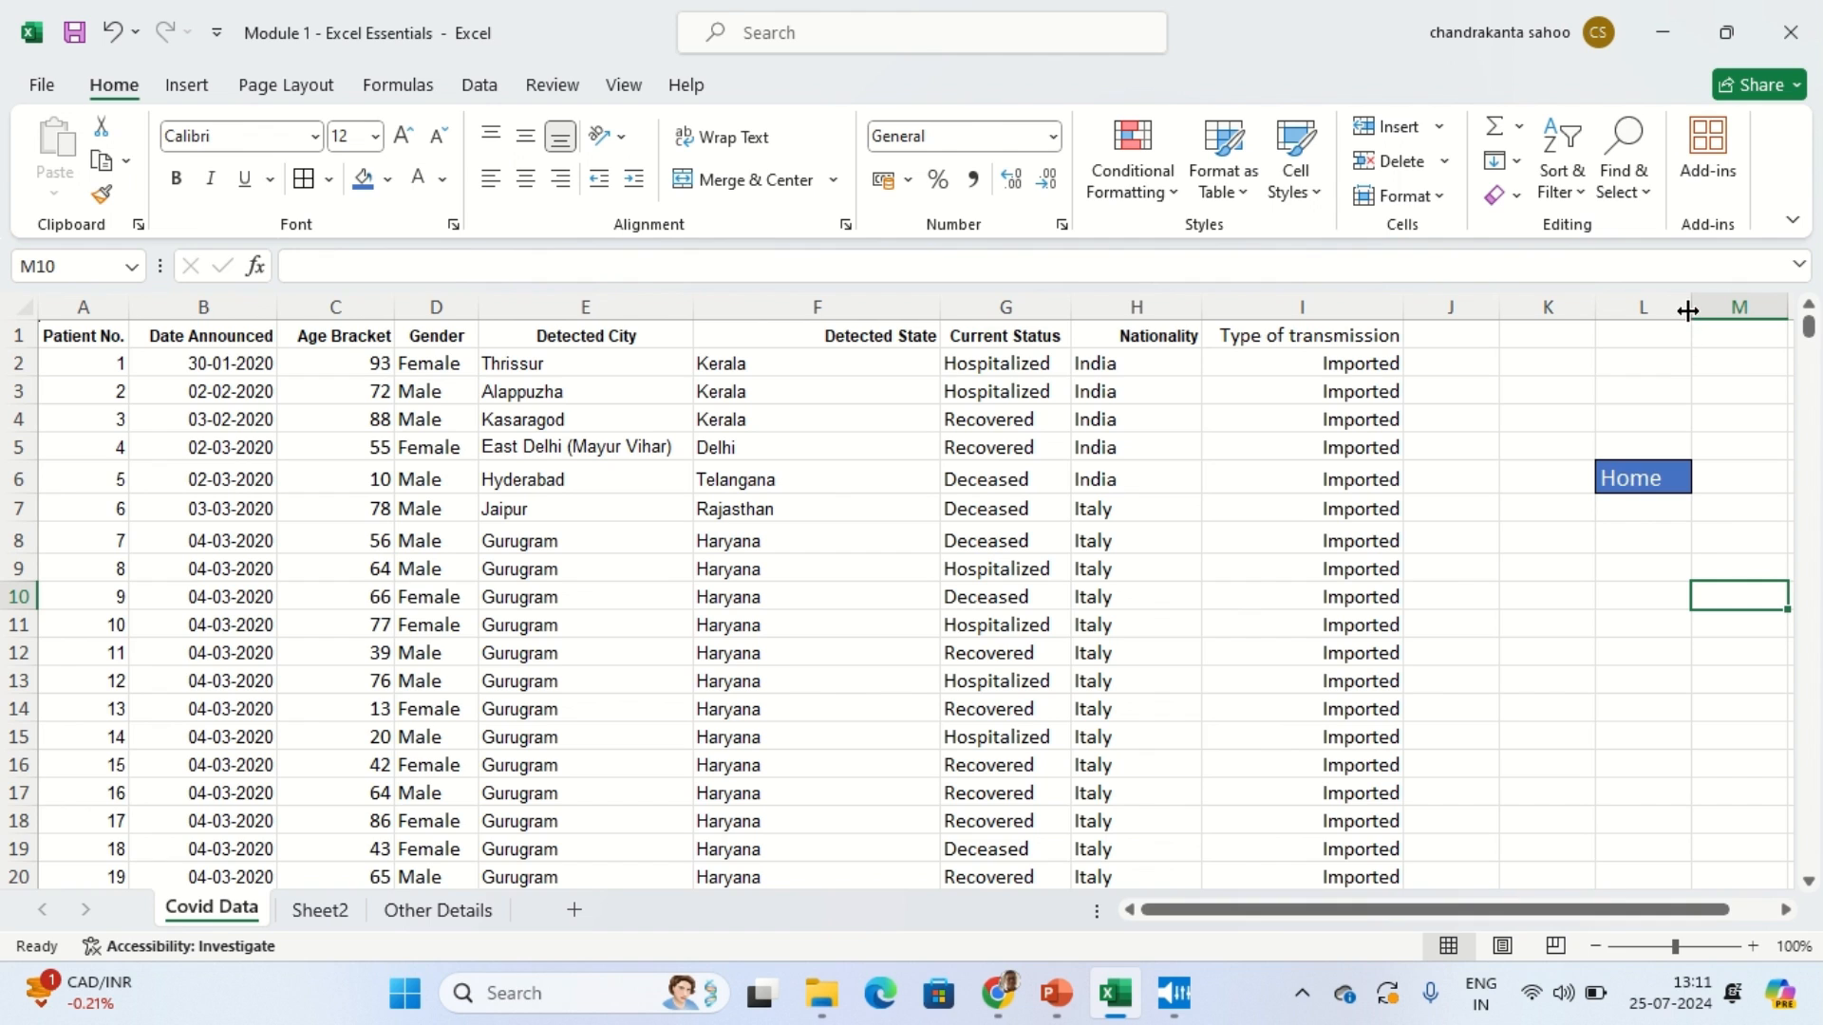
Step: Enlarge the Home cell by widening column L and increasing the height of row 6, each to roughly double
{"action": "left_click_drag", "start_coordinate": [1687, 311], "coordinate": [1778, 310]}
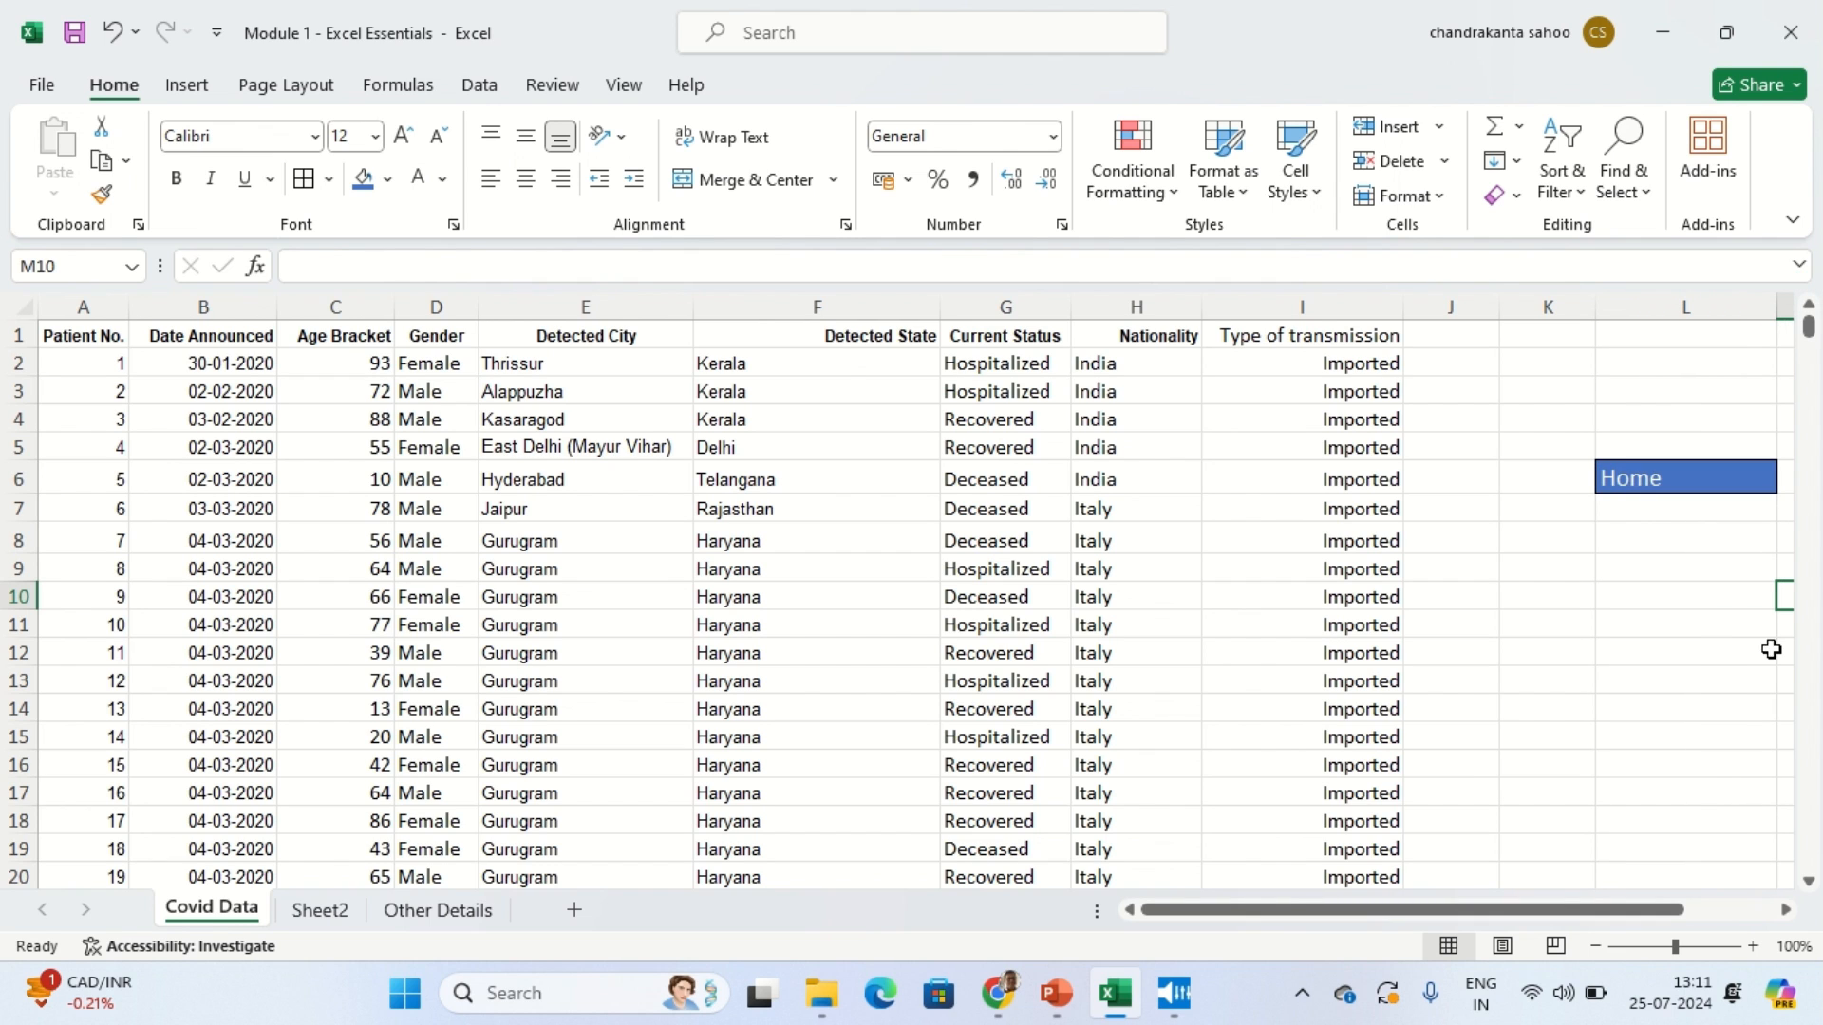
{"action": "left_click", "coordinate": [1753, 947]}
{"action": "left_click", "coordinate": [1753, 947]}
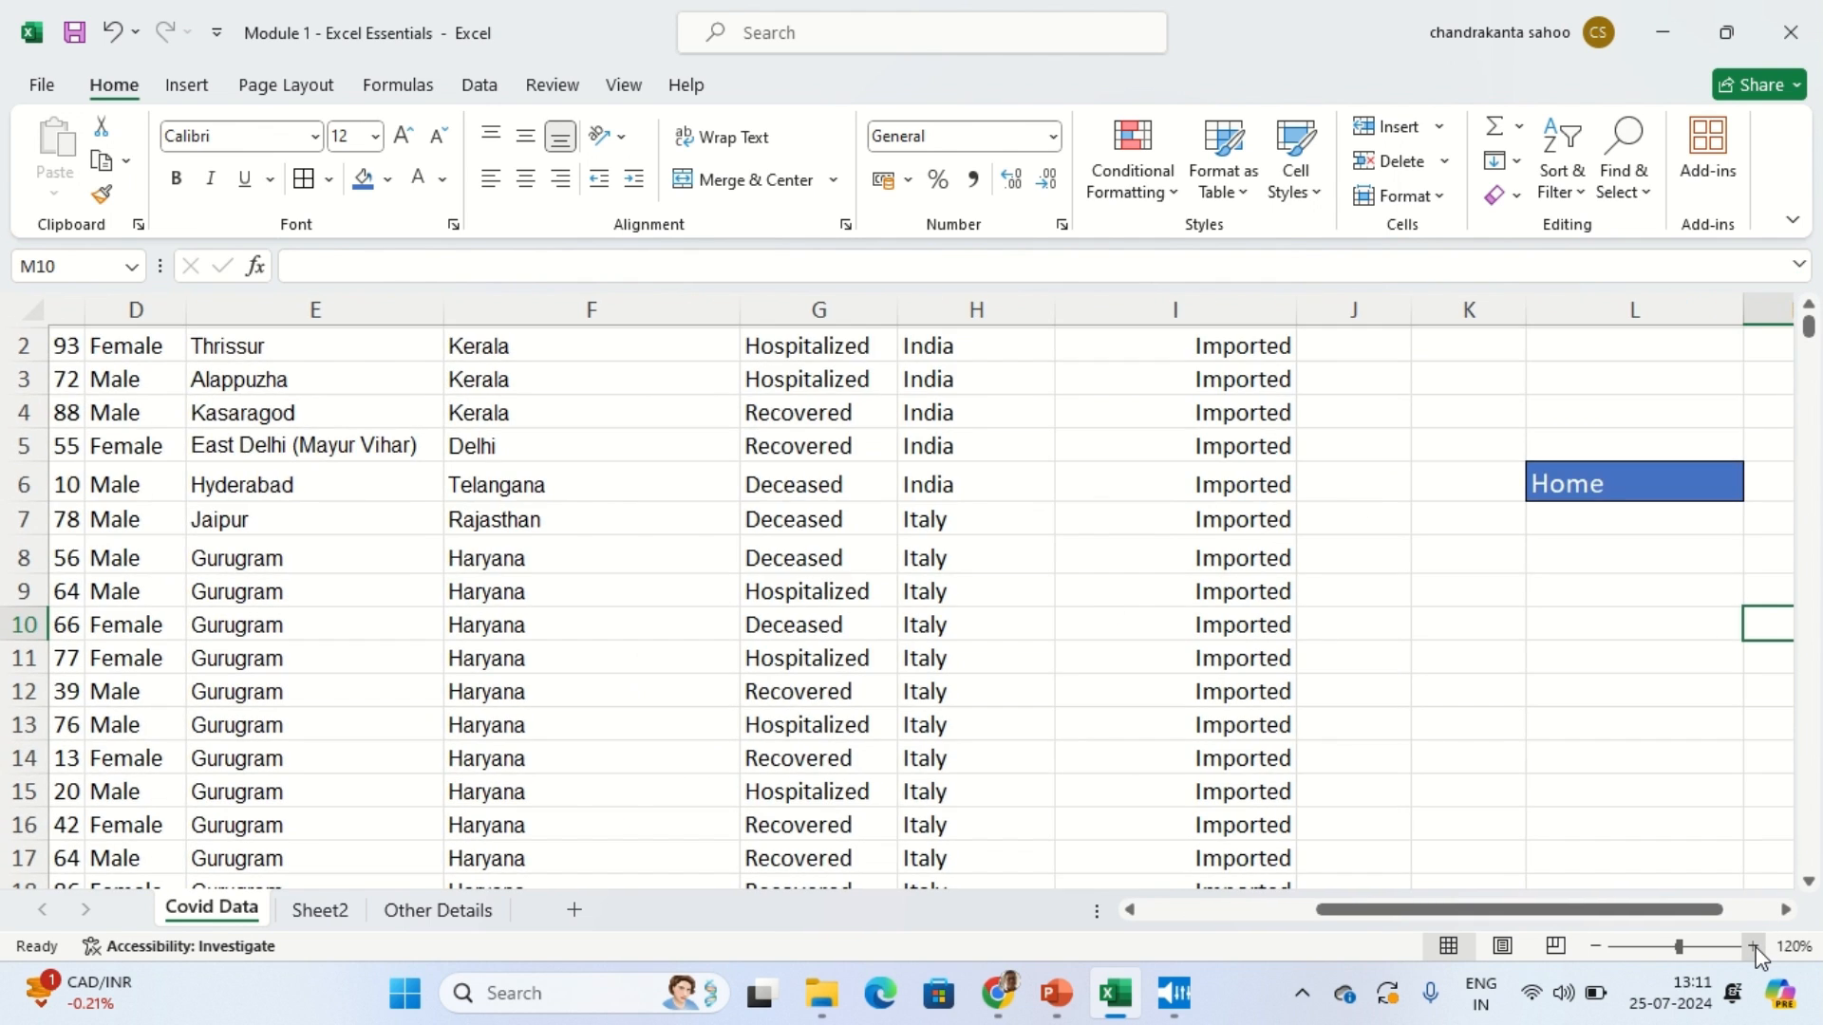
{"action": "left_click", "coordinate": [1591, 750]}
{"action": "key", "text": "Right"}
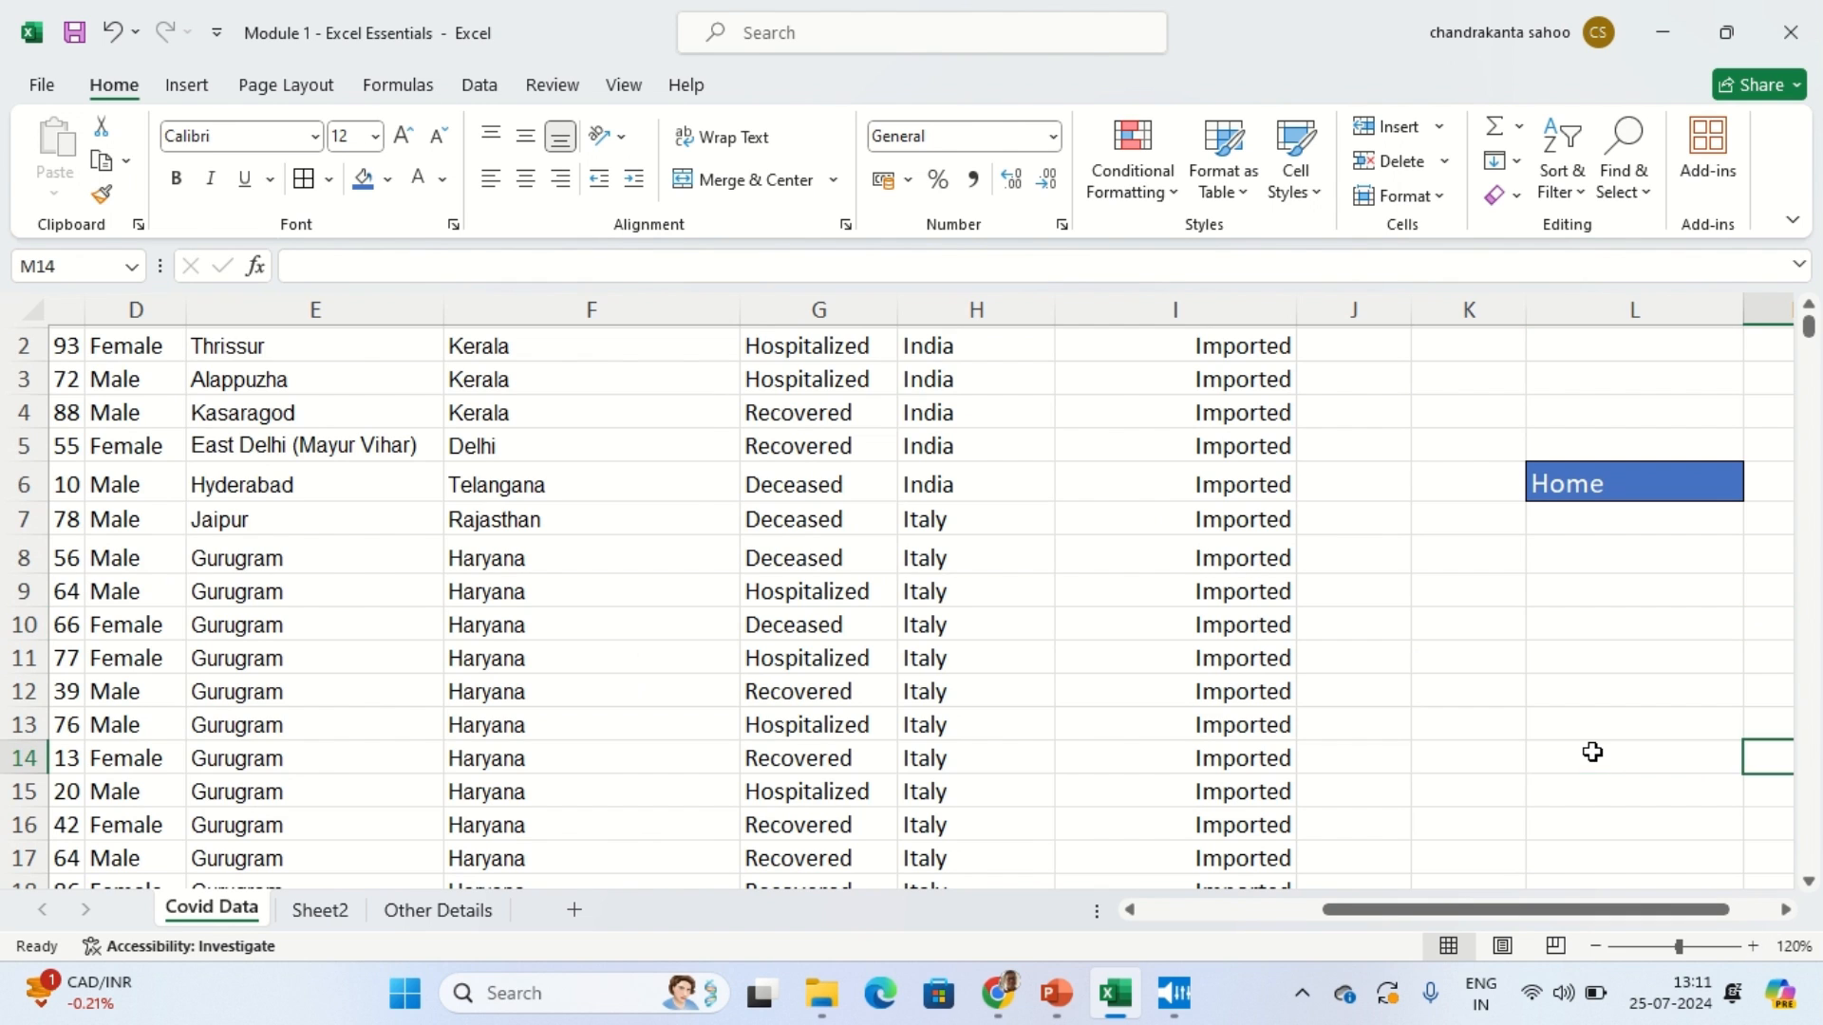
{"action": "key", "text": "Right"}
{"action": "key", "text": "Right"}
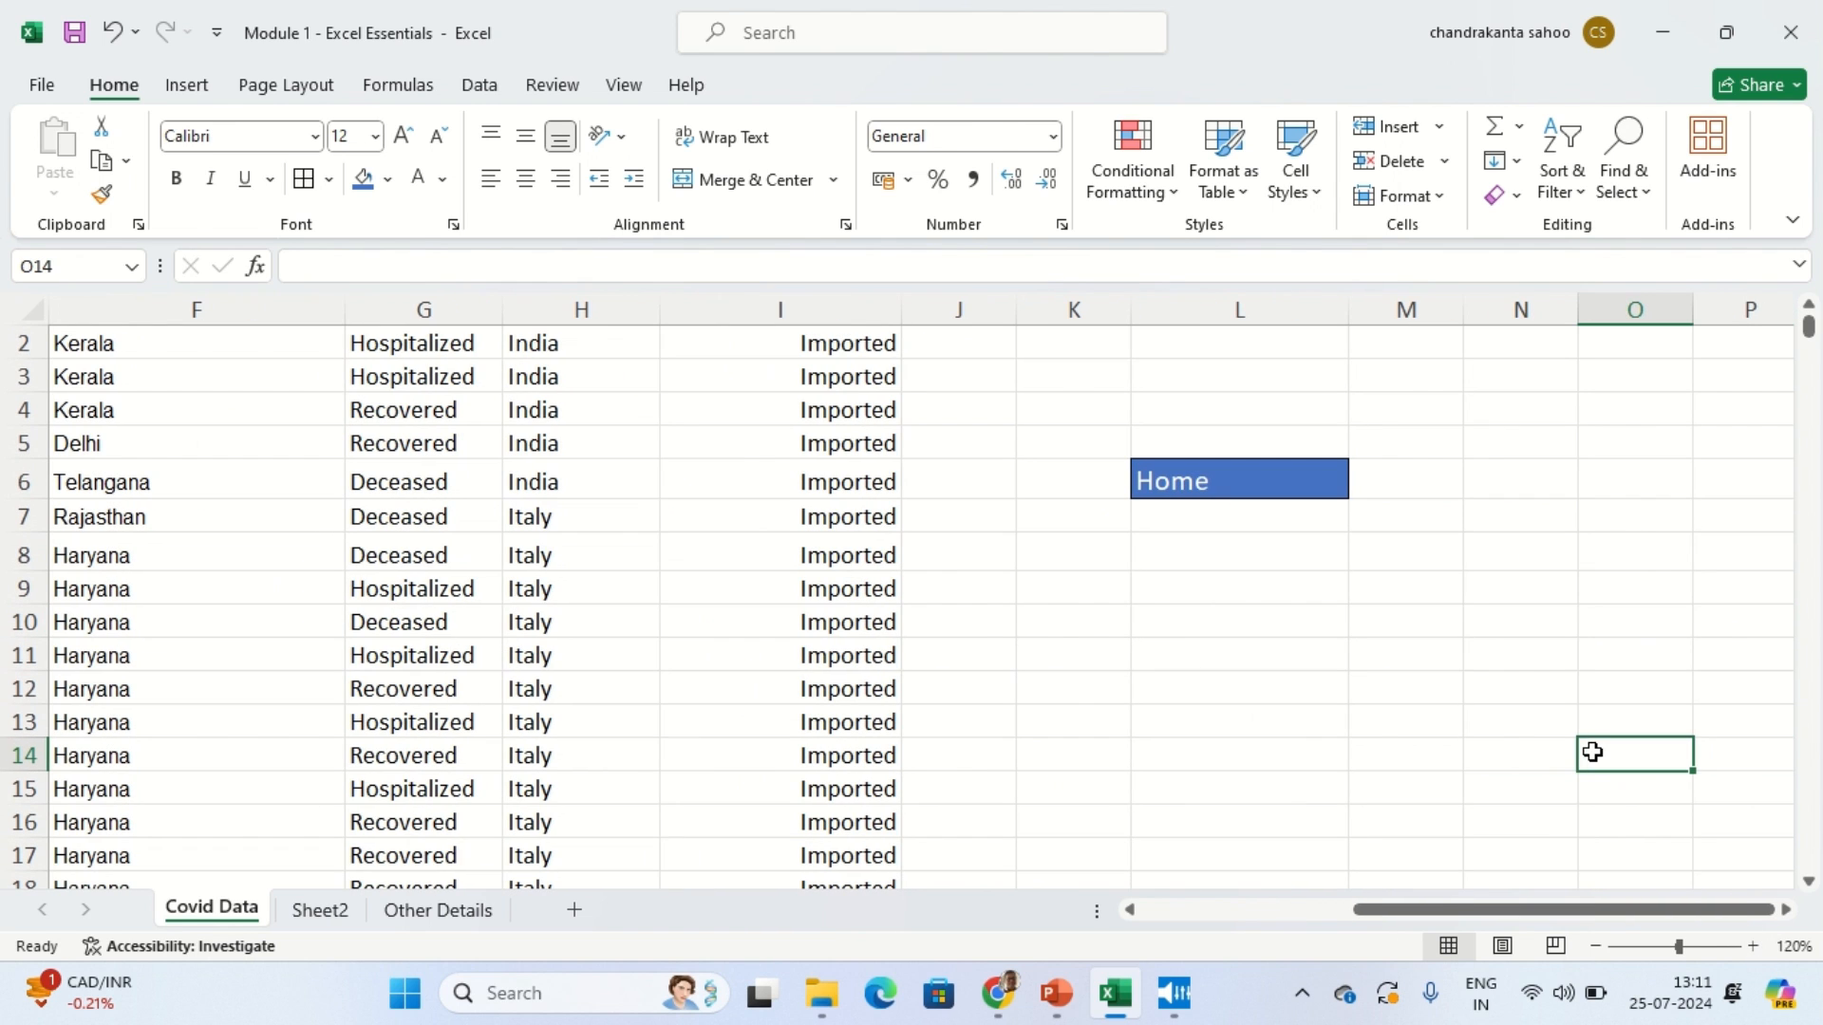
{"action": "left_click", "coordinate": [1753, 946]}
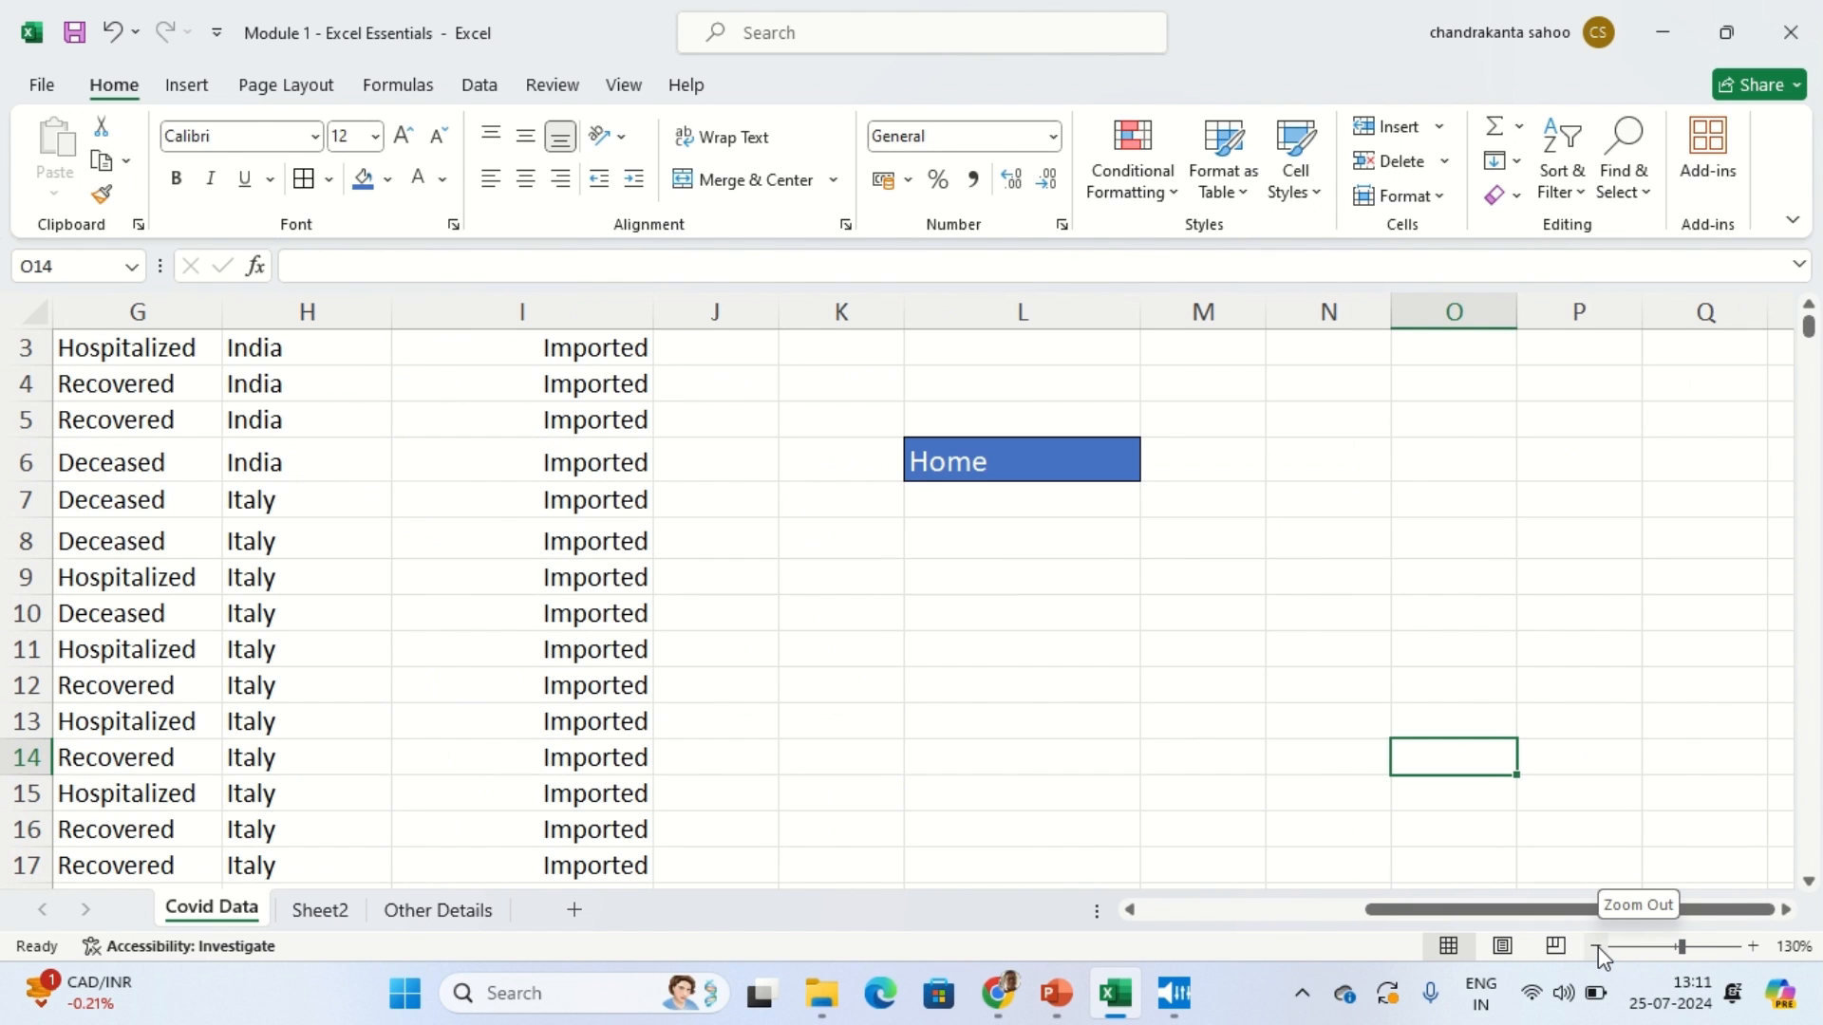
{"action": "left_click", "coordinate": [1011, 464]}
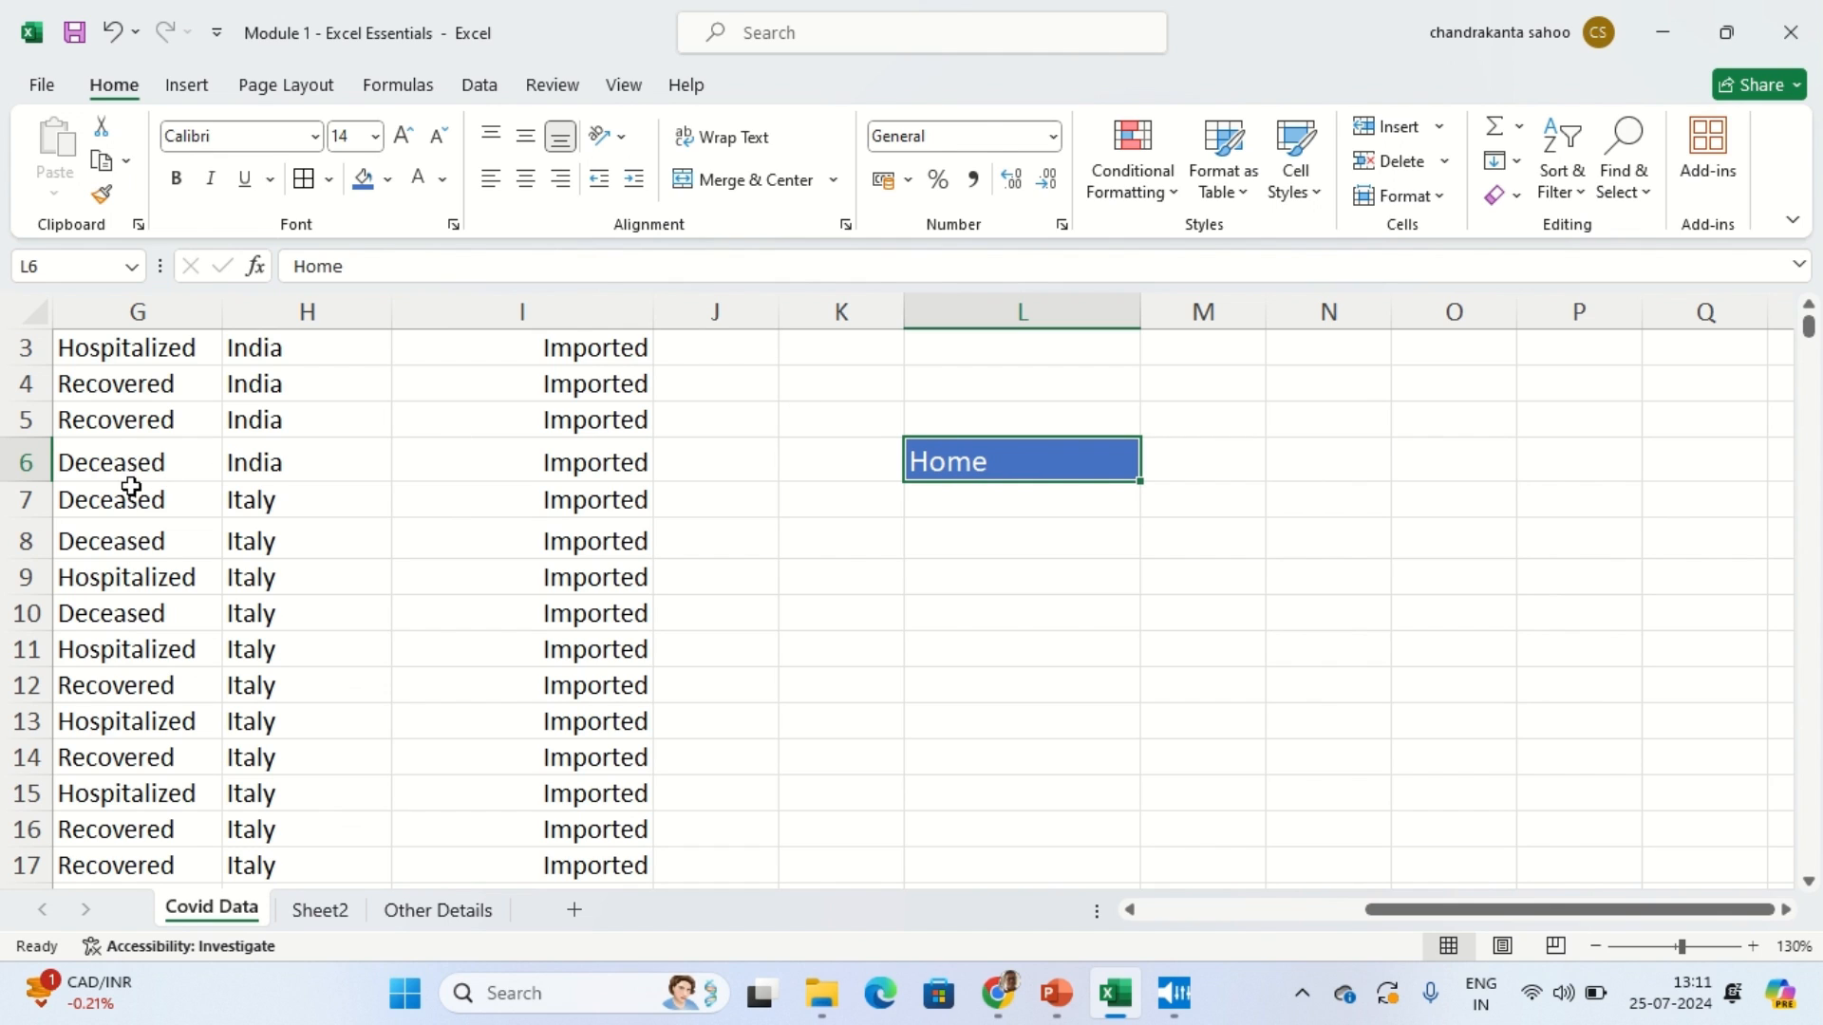
{"action": "left_click_drag", "start_coordinate": [47, 483], "coordinate": [63, 520]}
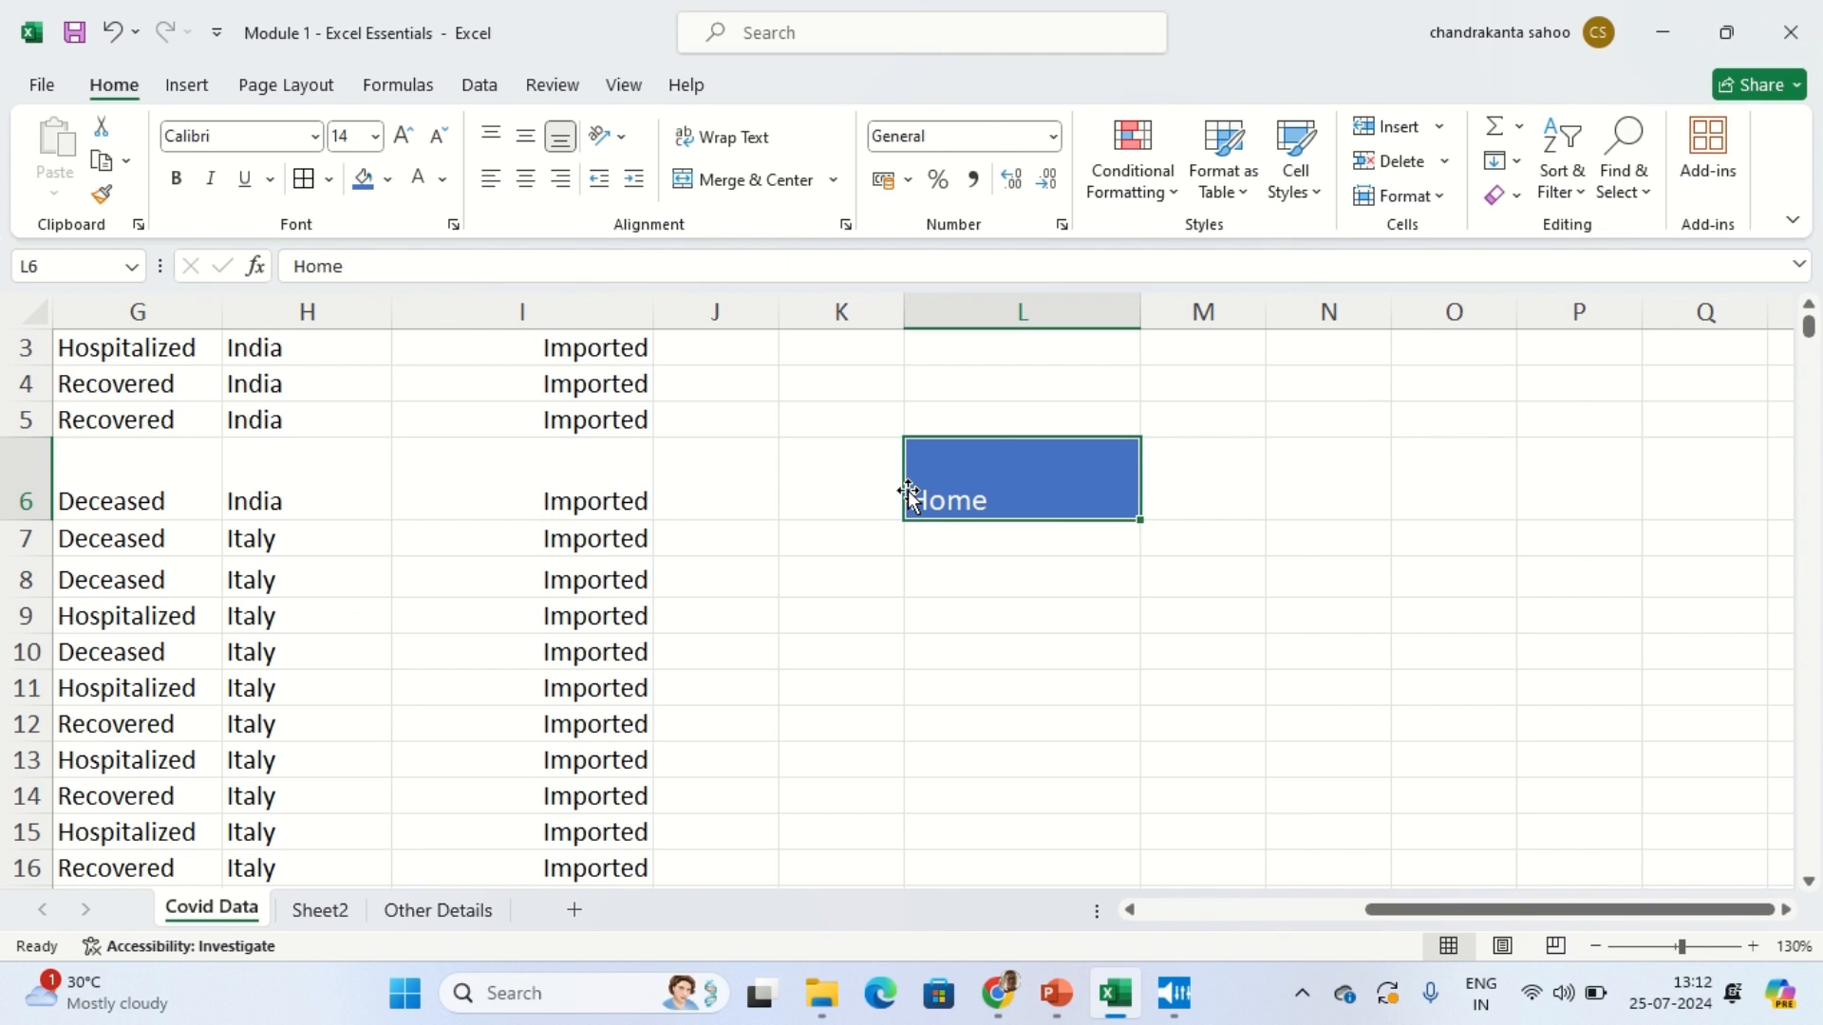
Step: Cycle the Home text's horizontal alignment in L6 through right, left and centre
{"action": "left_click", "coordinate": [564, 180]}
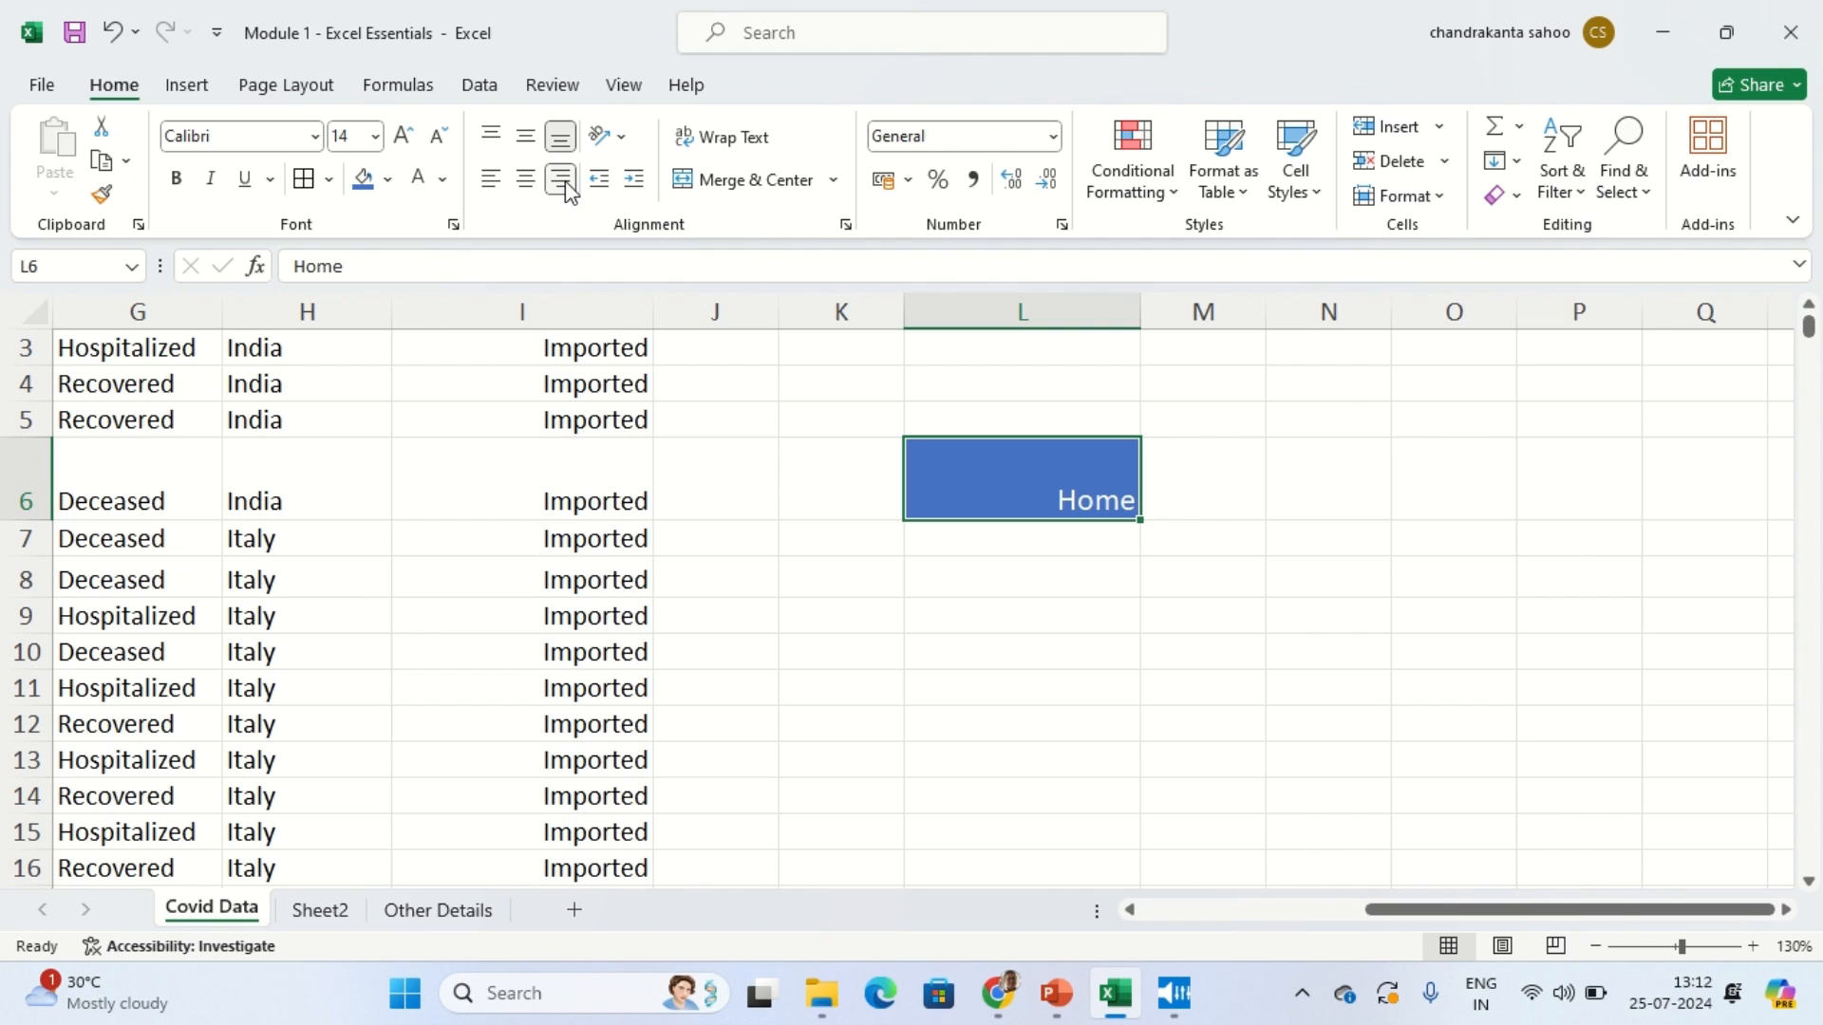
{"action": "left_click", "coordinate": [490, 181]}
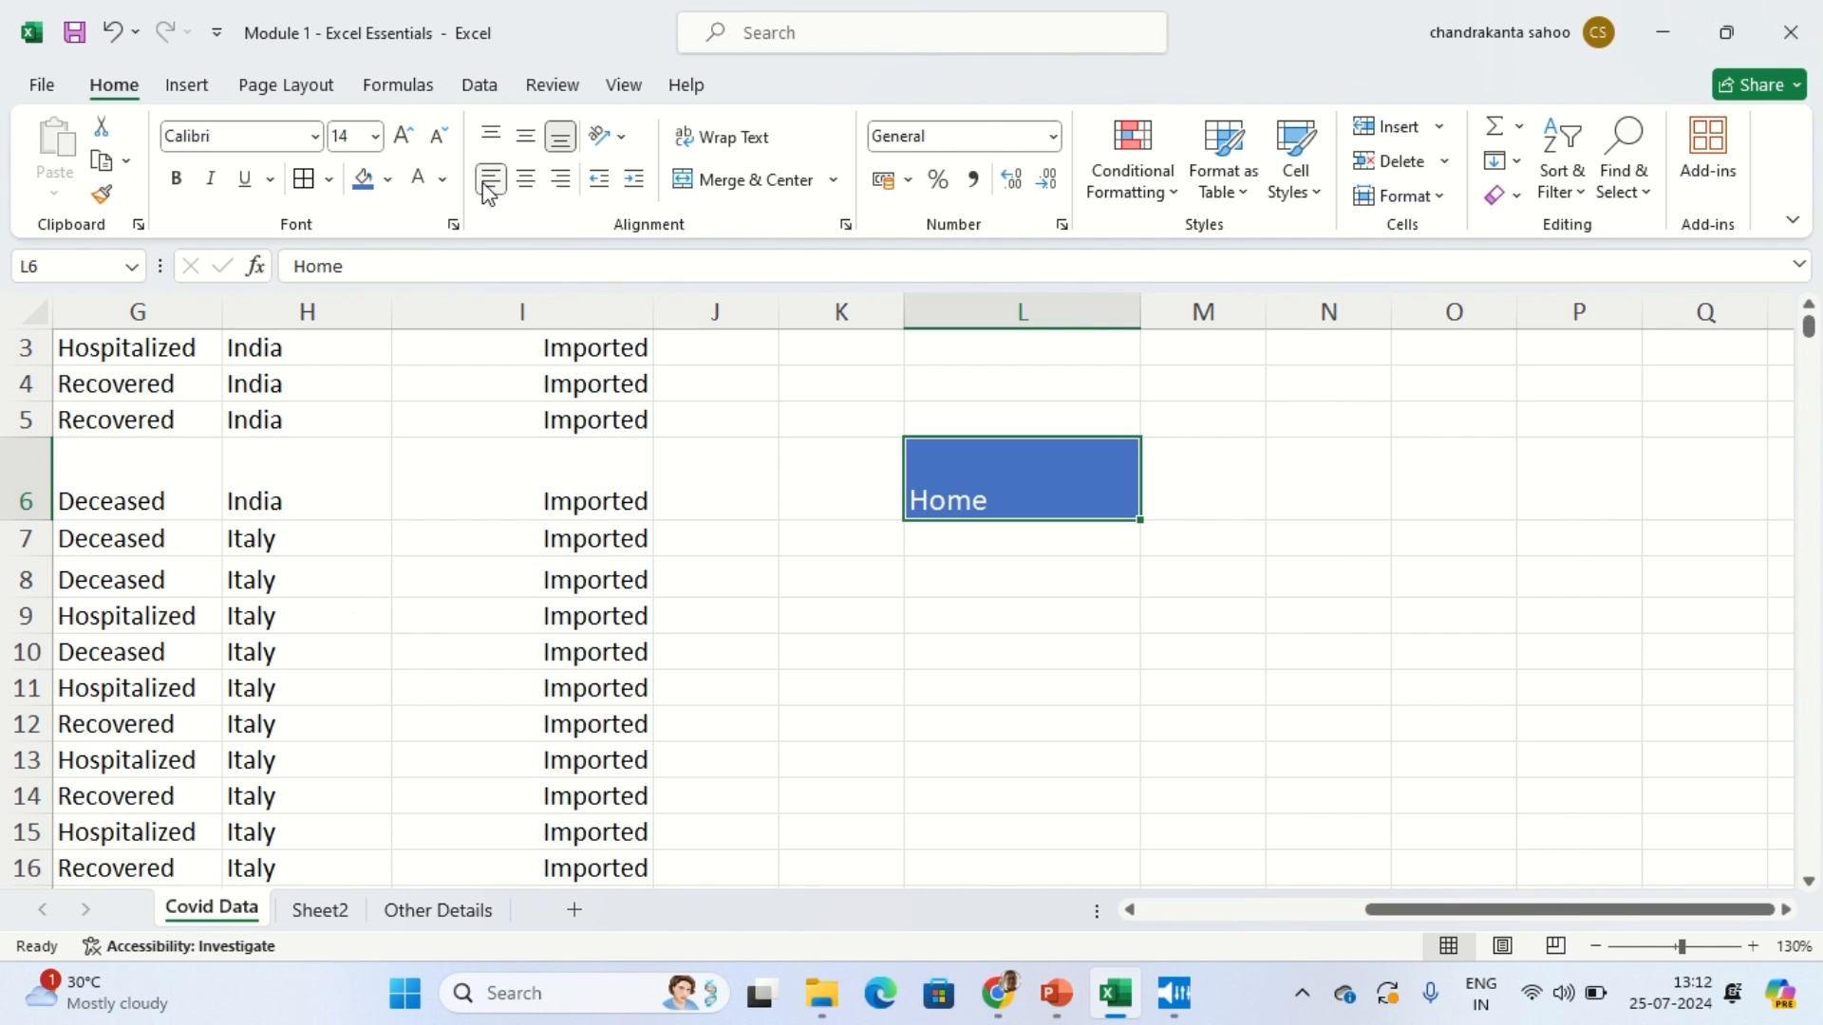
{"action": "left_click", "coordinate": [527, 180]}
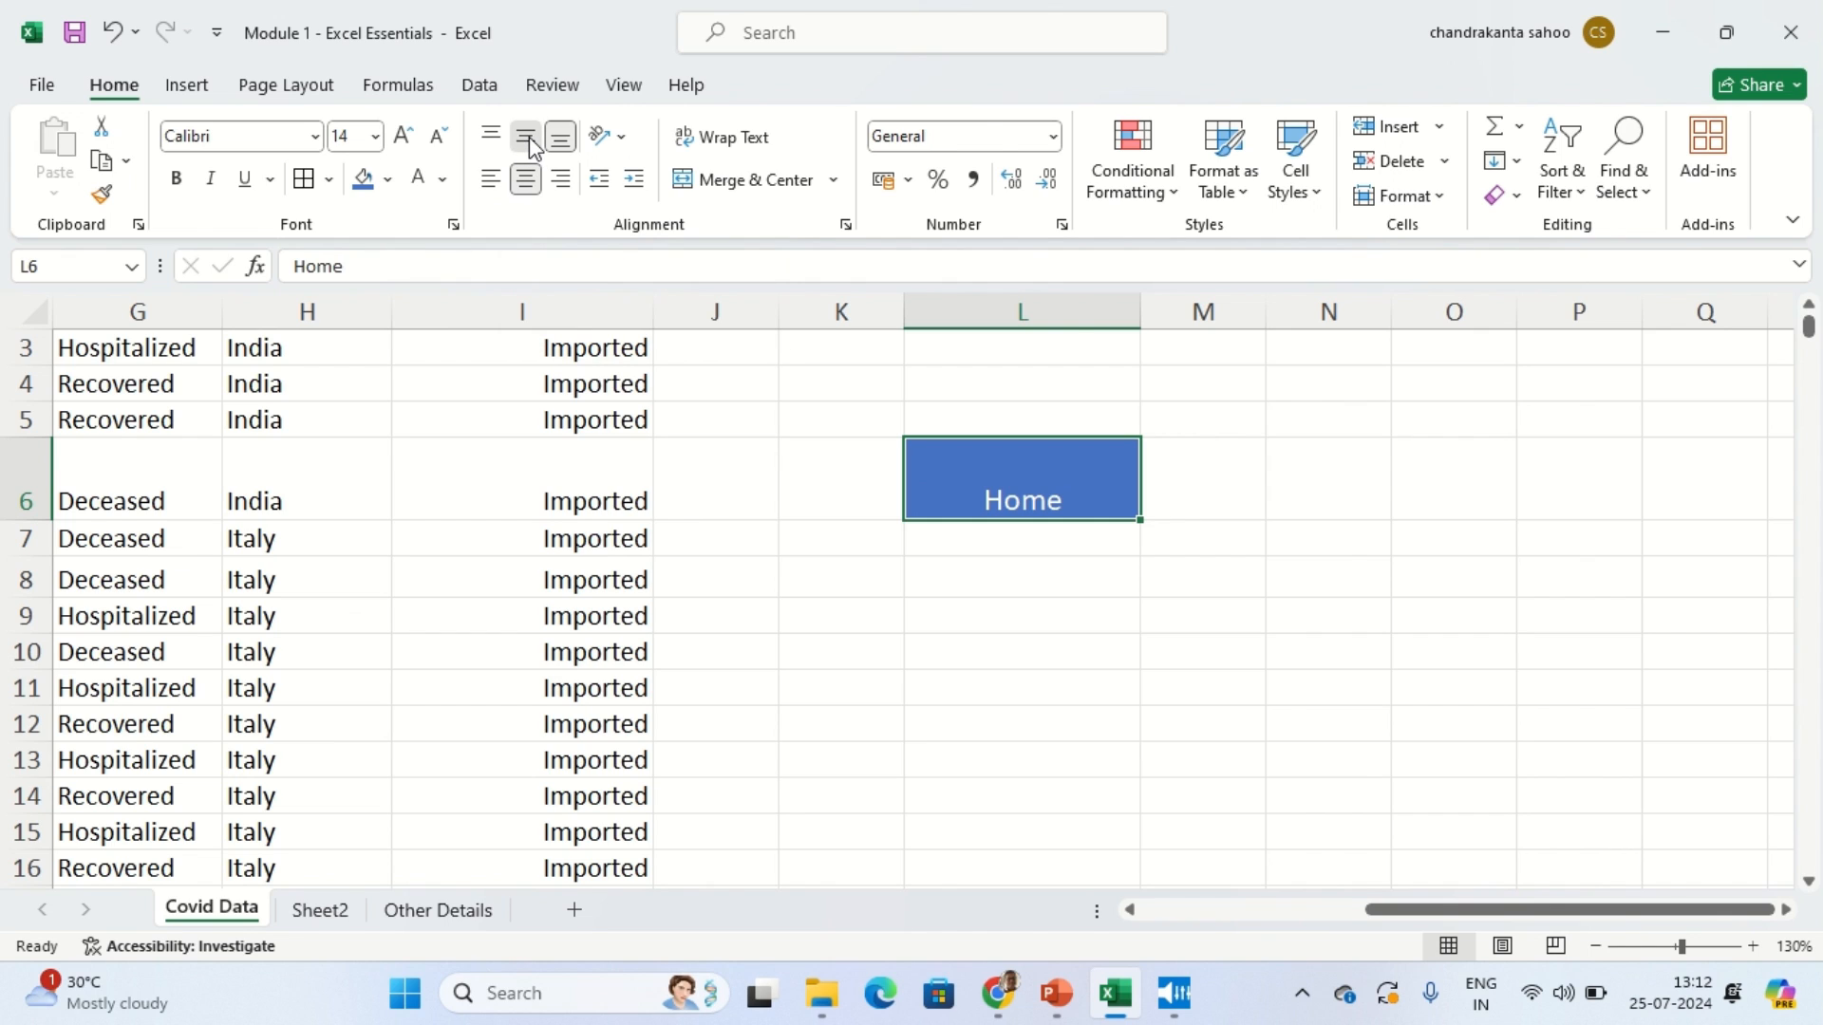
Step: Cycle the Home text's vertical alignment through middle, top and bottom, finishing on Middle Align
{"action": "left_click", "coordinate": [529, 142]}
{"action": "left_click", "coordinate": [493, 144]}
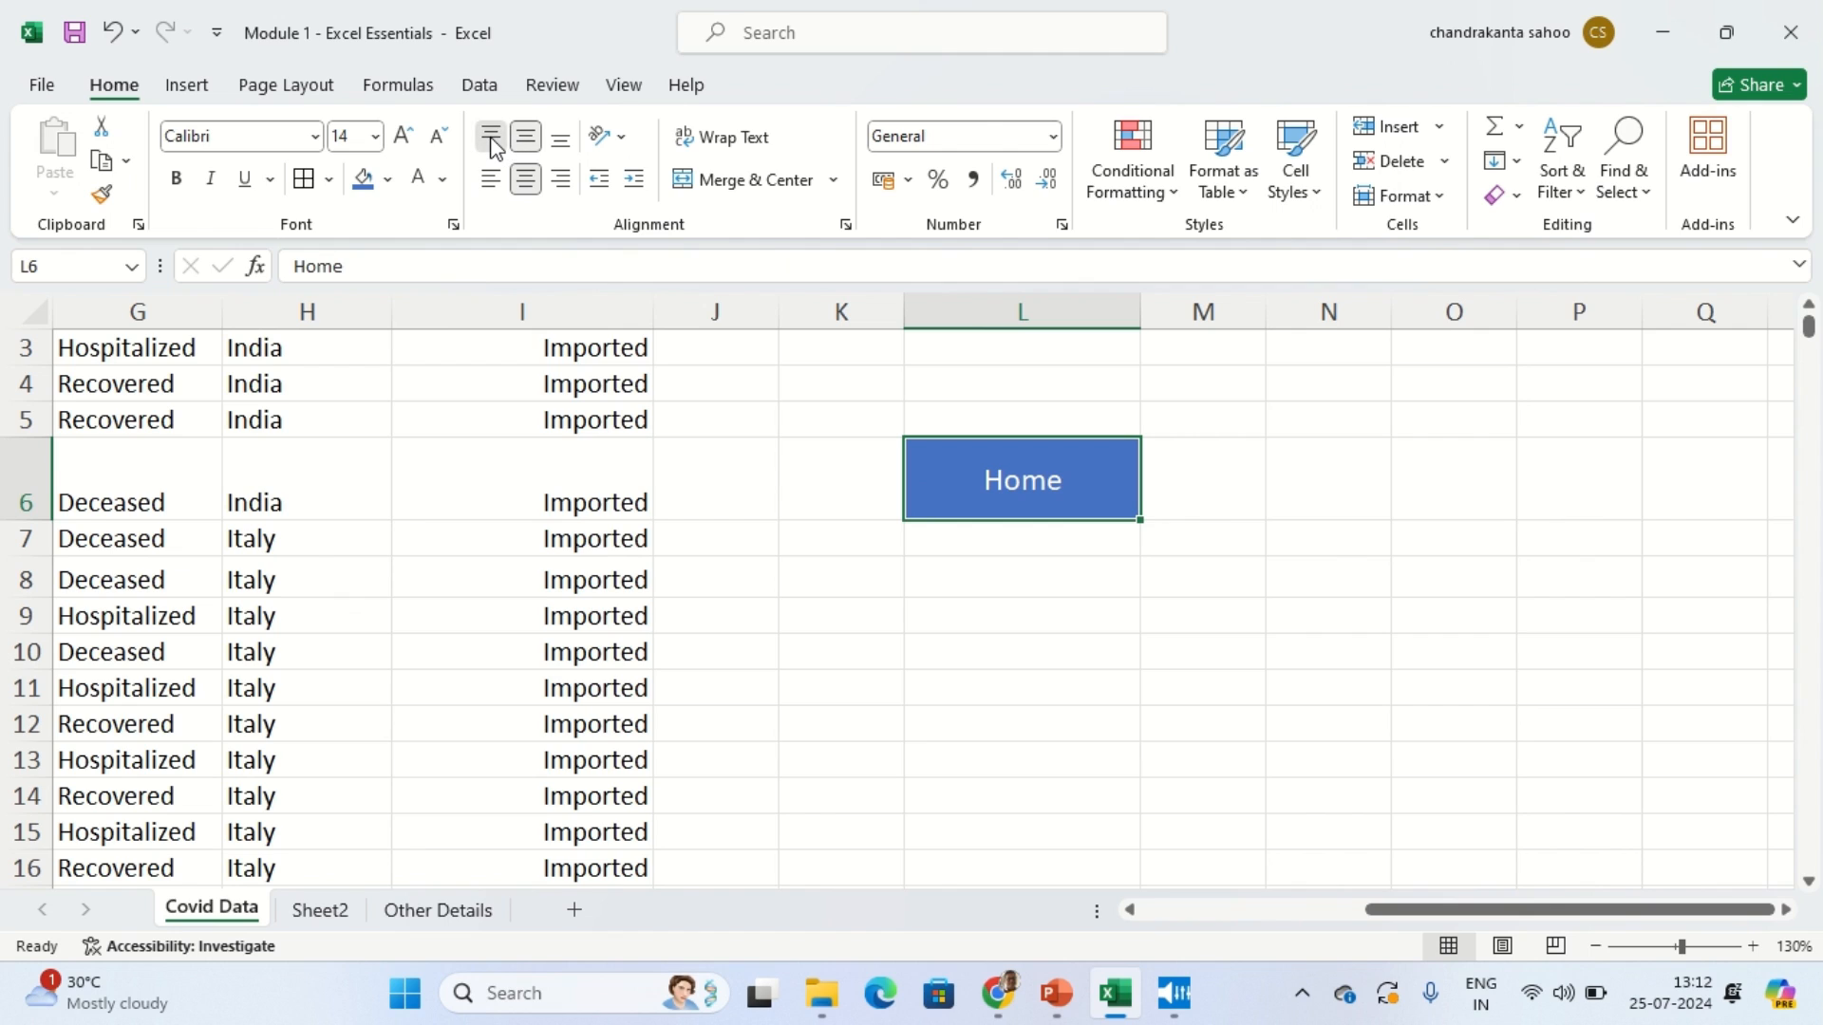
{"action": "left_click", "coordinate": [563, 142]}
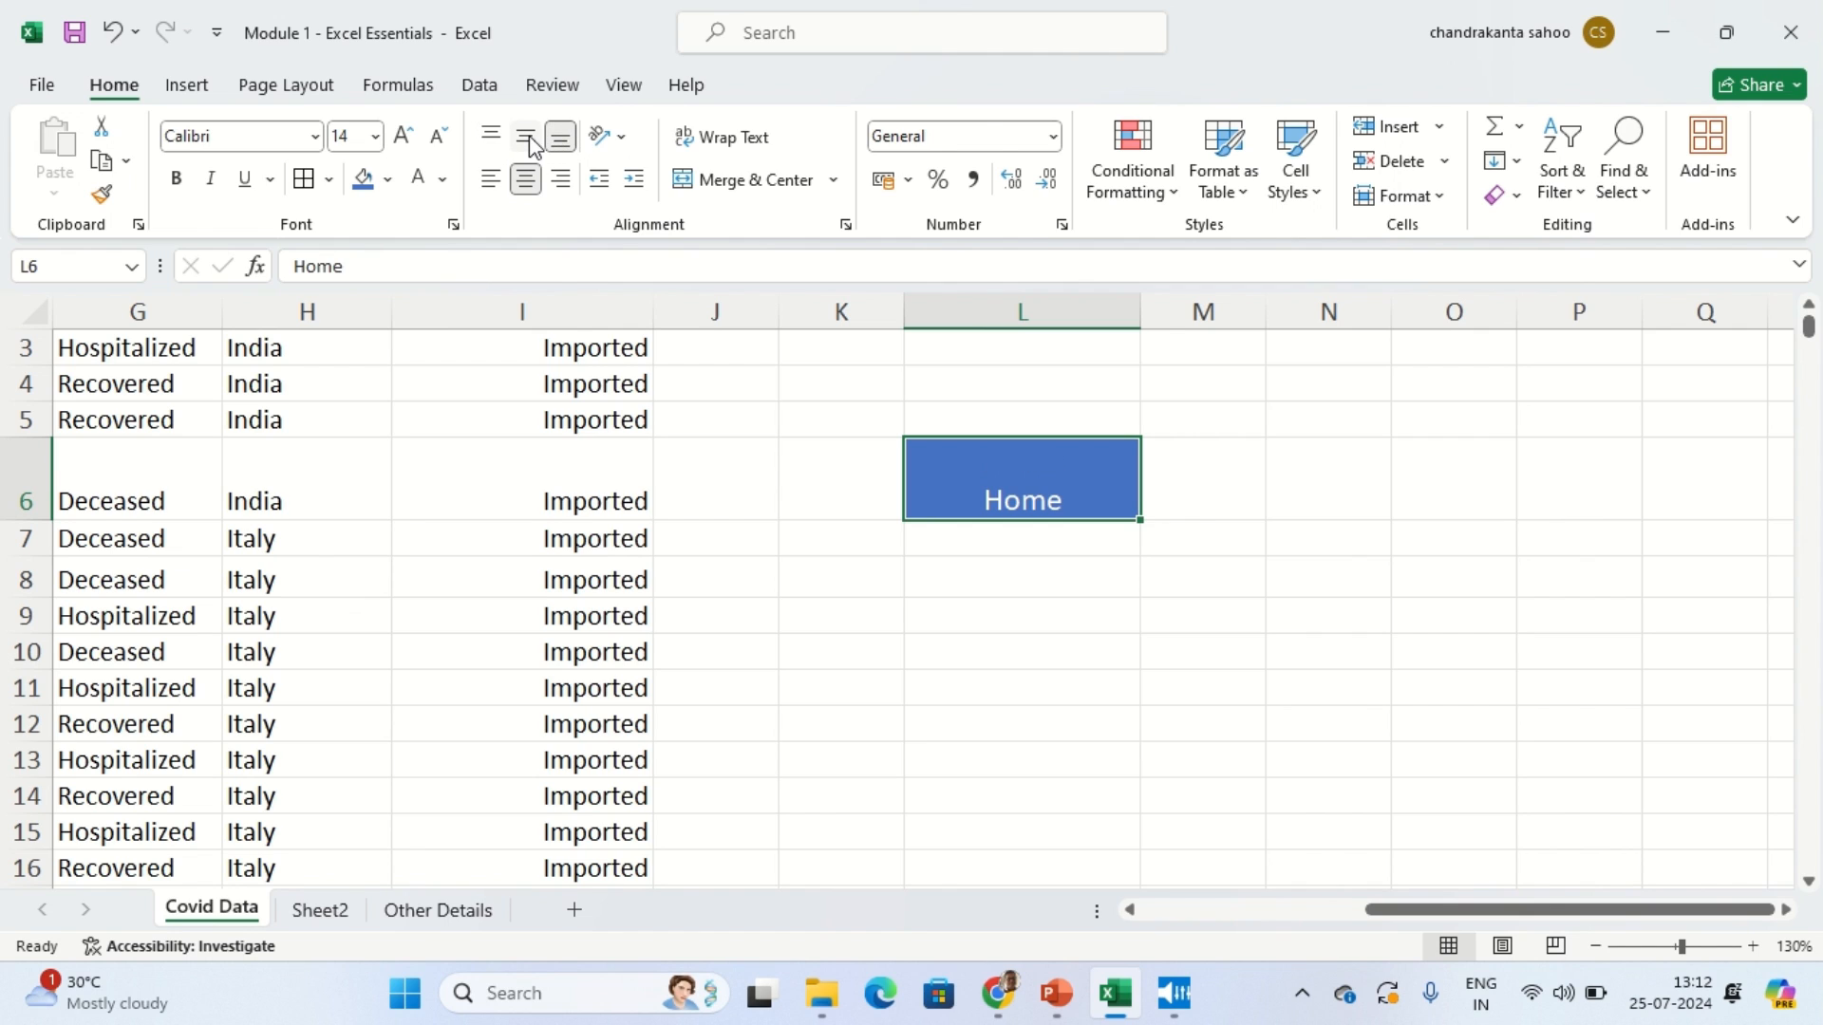
{"action": "left_click", "coordinate": [527, 140]}
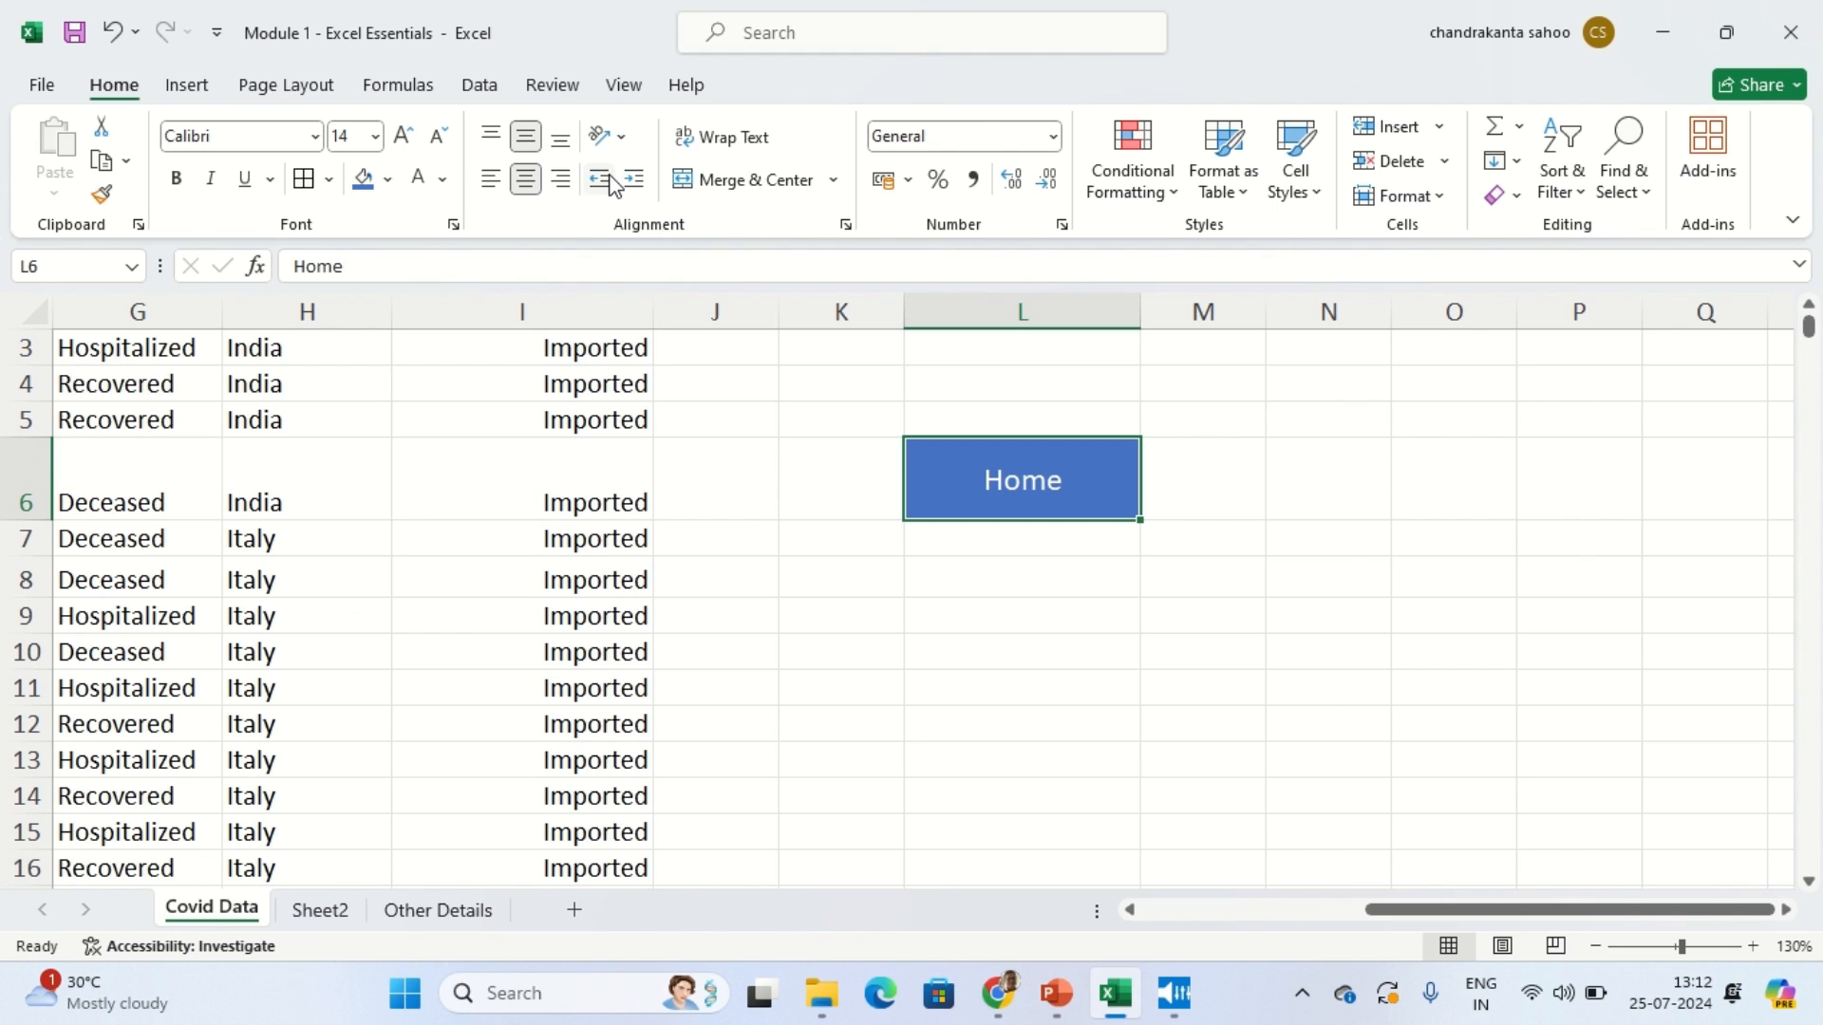
Step: Left-align the Home text in L6, increase its indent by two levels and decrease it by two levels again
{"action": "left_click", "coordinate": [494, 181]}
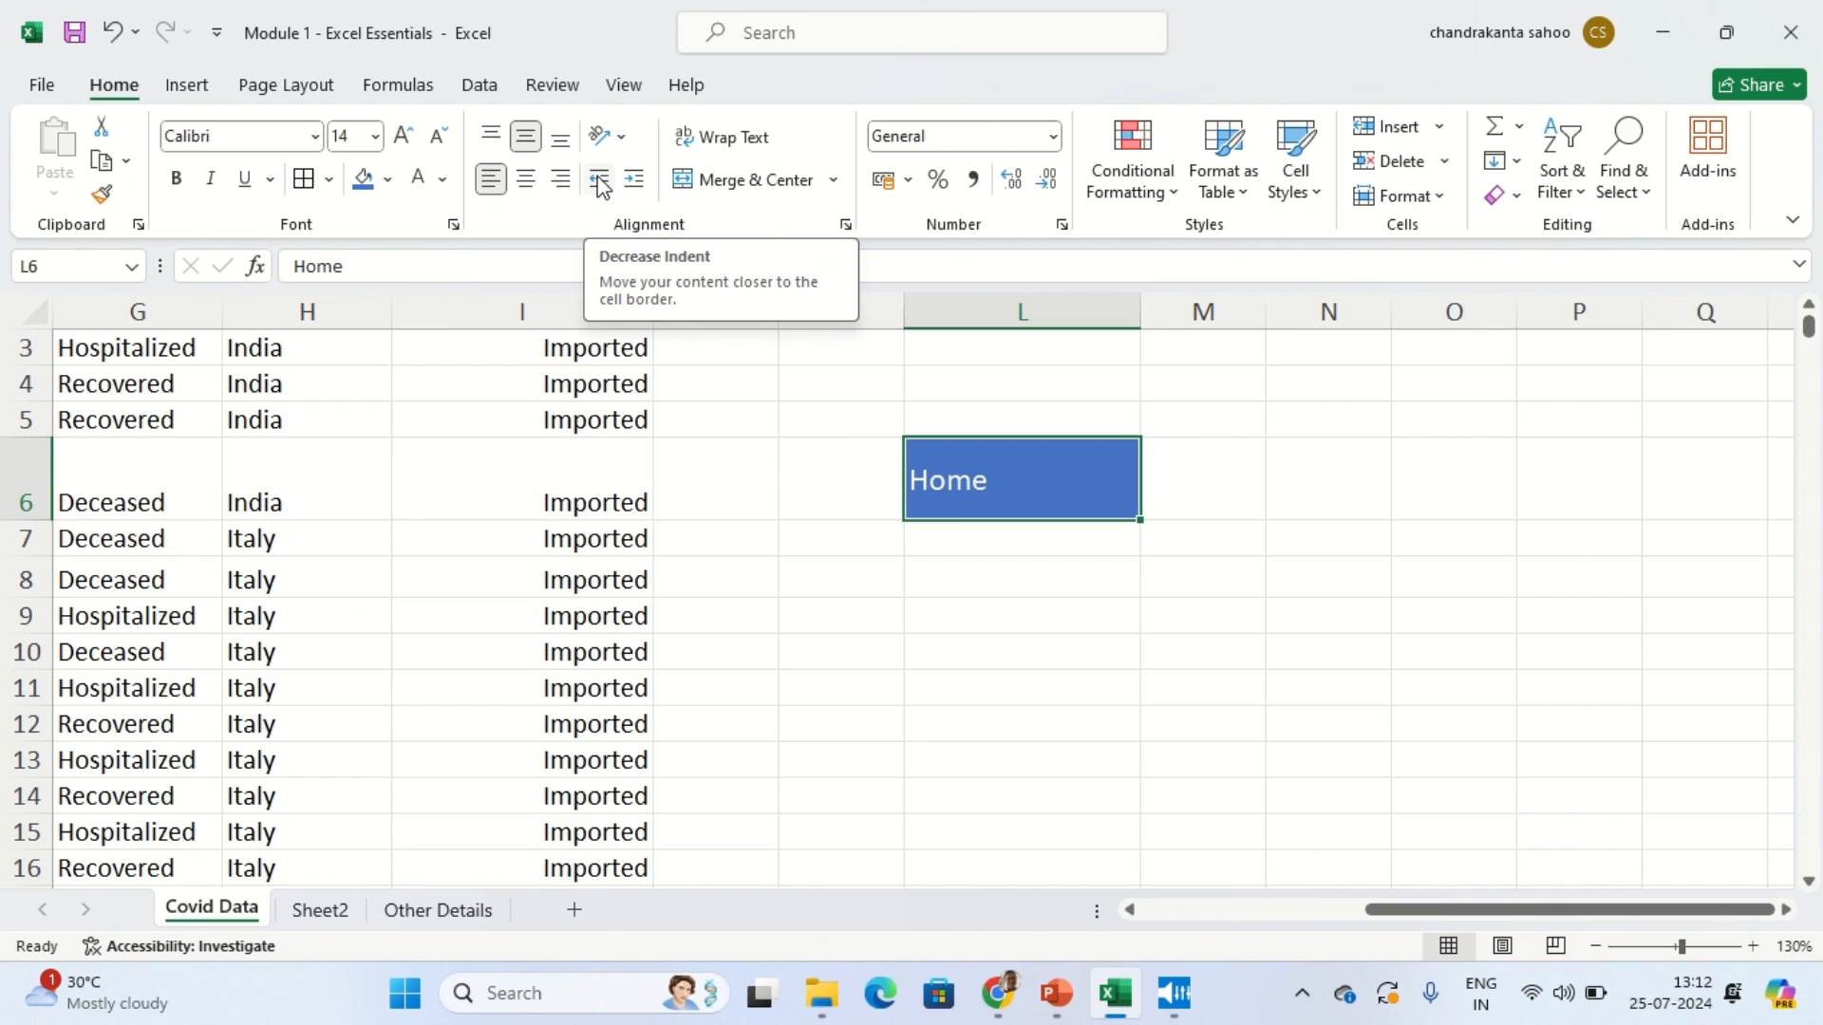
{"action": "left_click", "coordinate": [634, 179]}
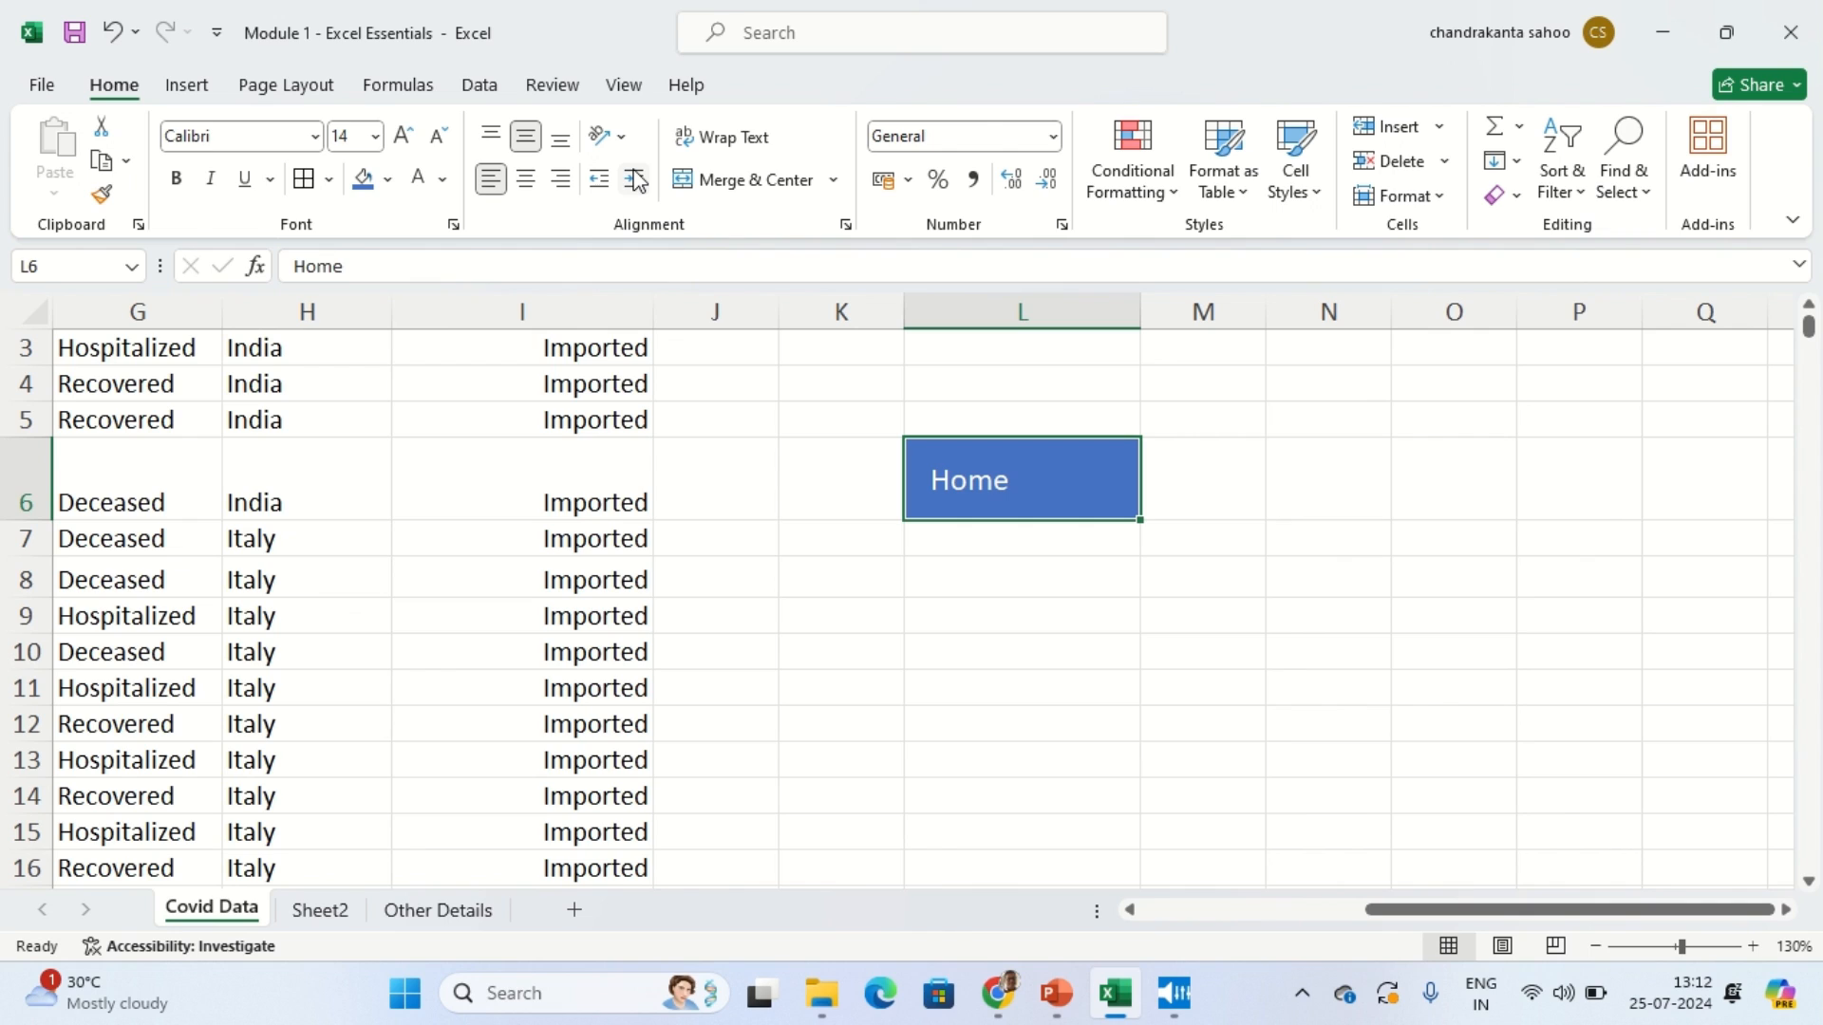
{"action": "left_click", "coordinate": [634, 180]}
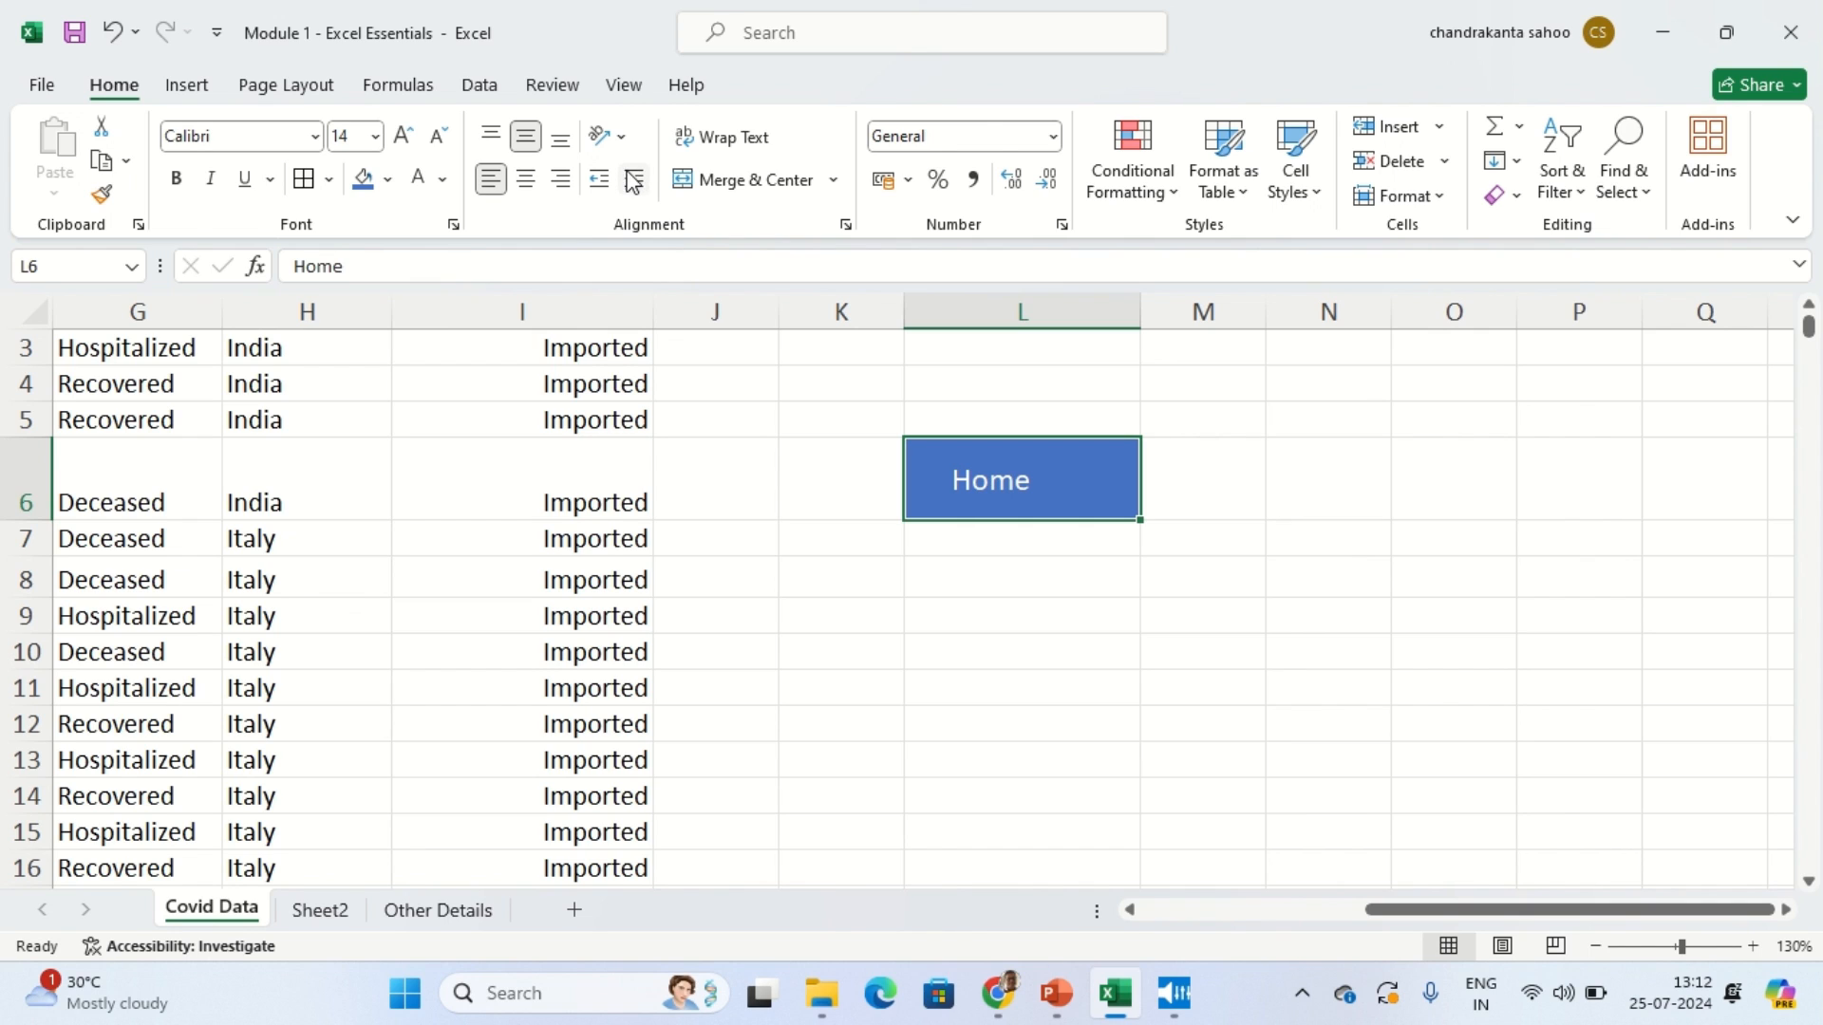
{"action": "left_click", "coordinate": [606, 184]}
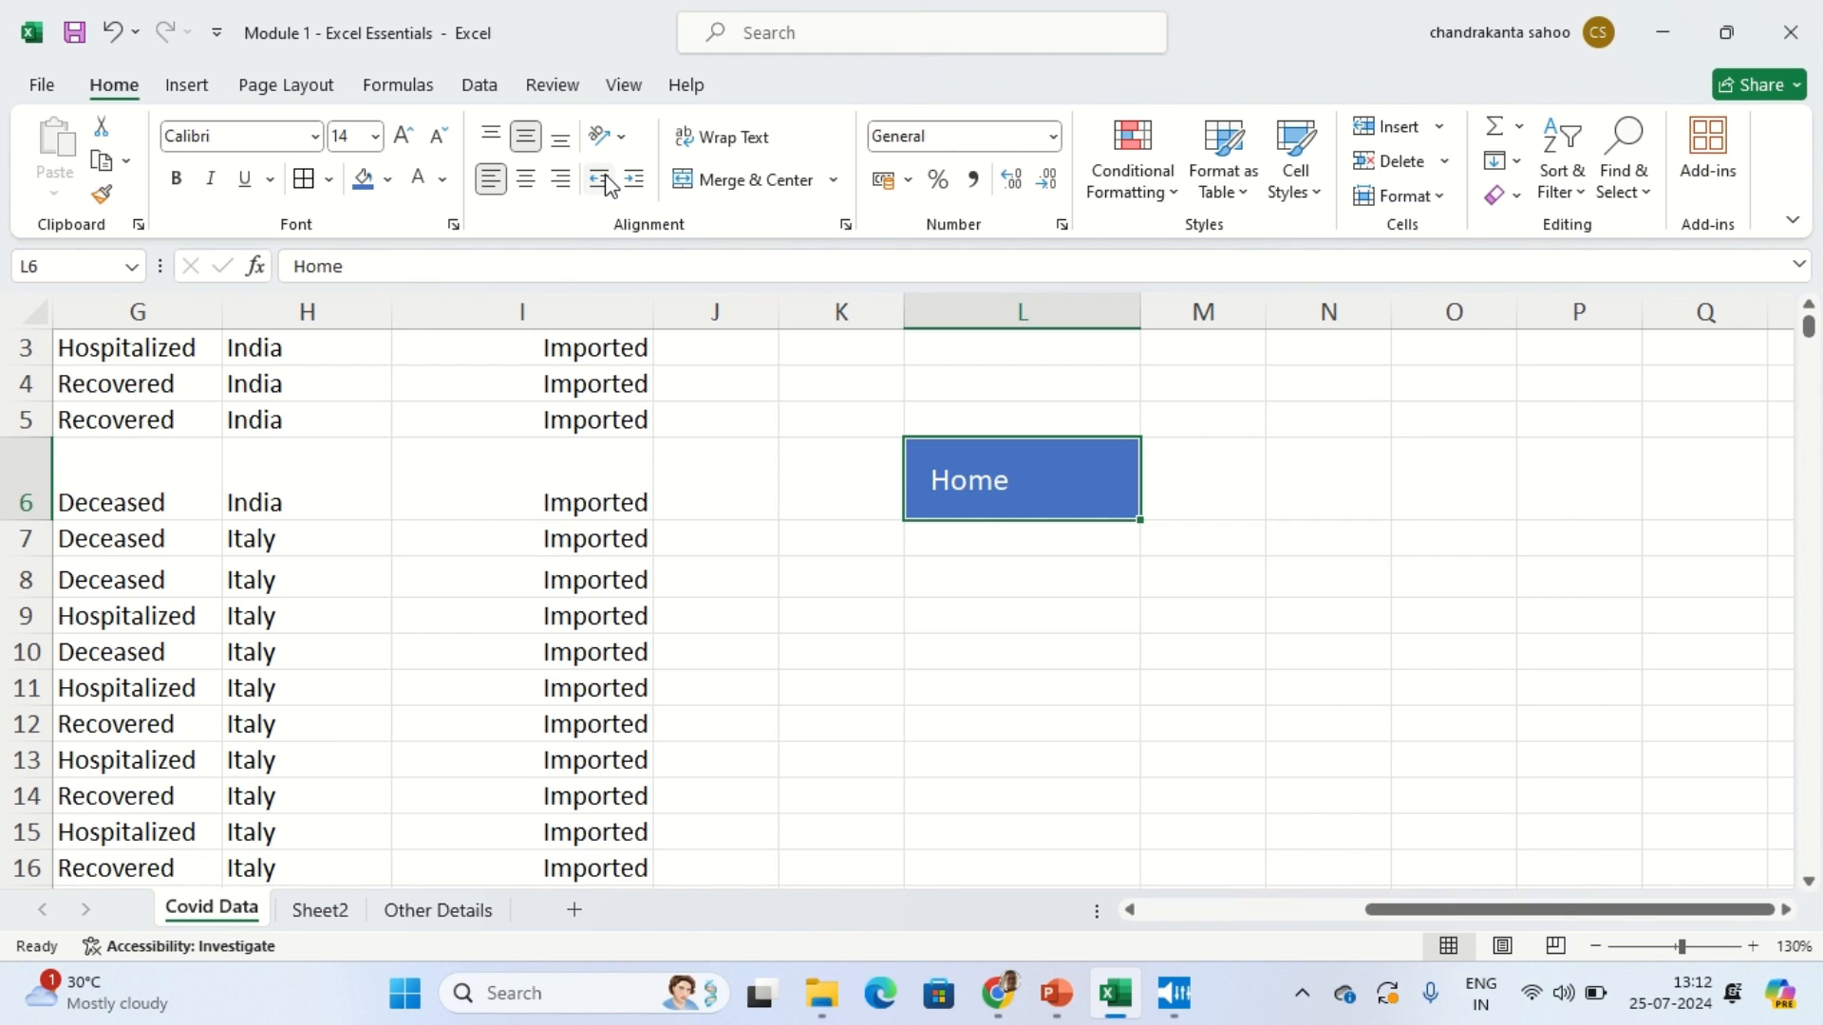
{"action": "left_click", "coordinate": [606, 183]}
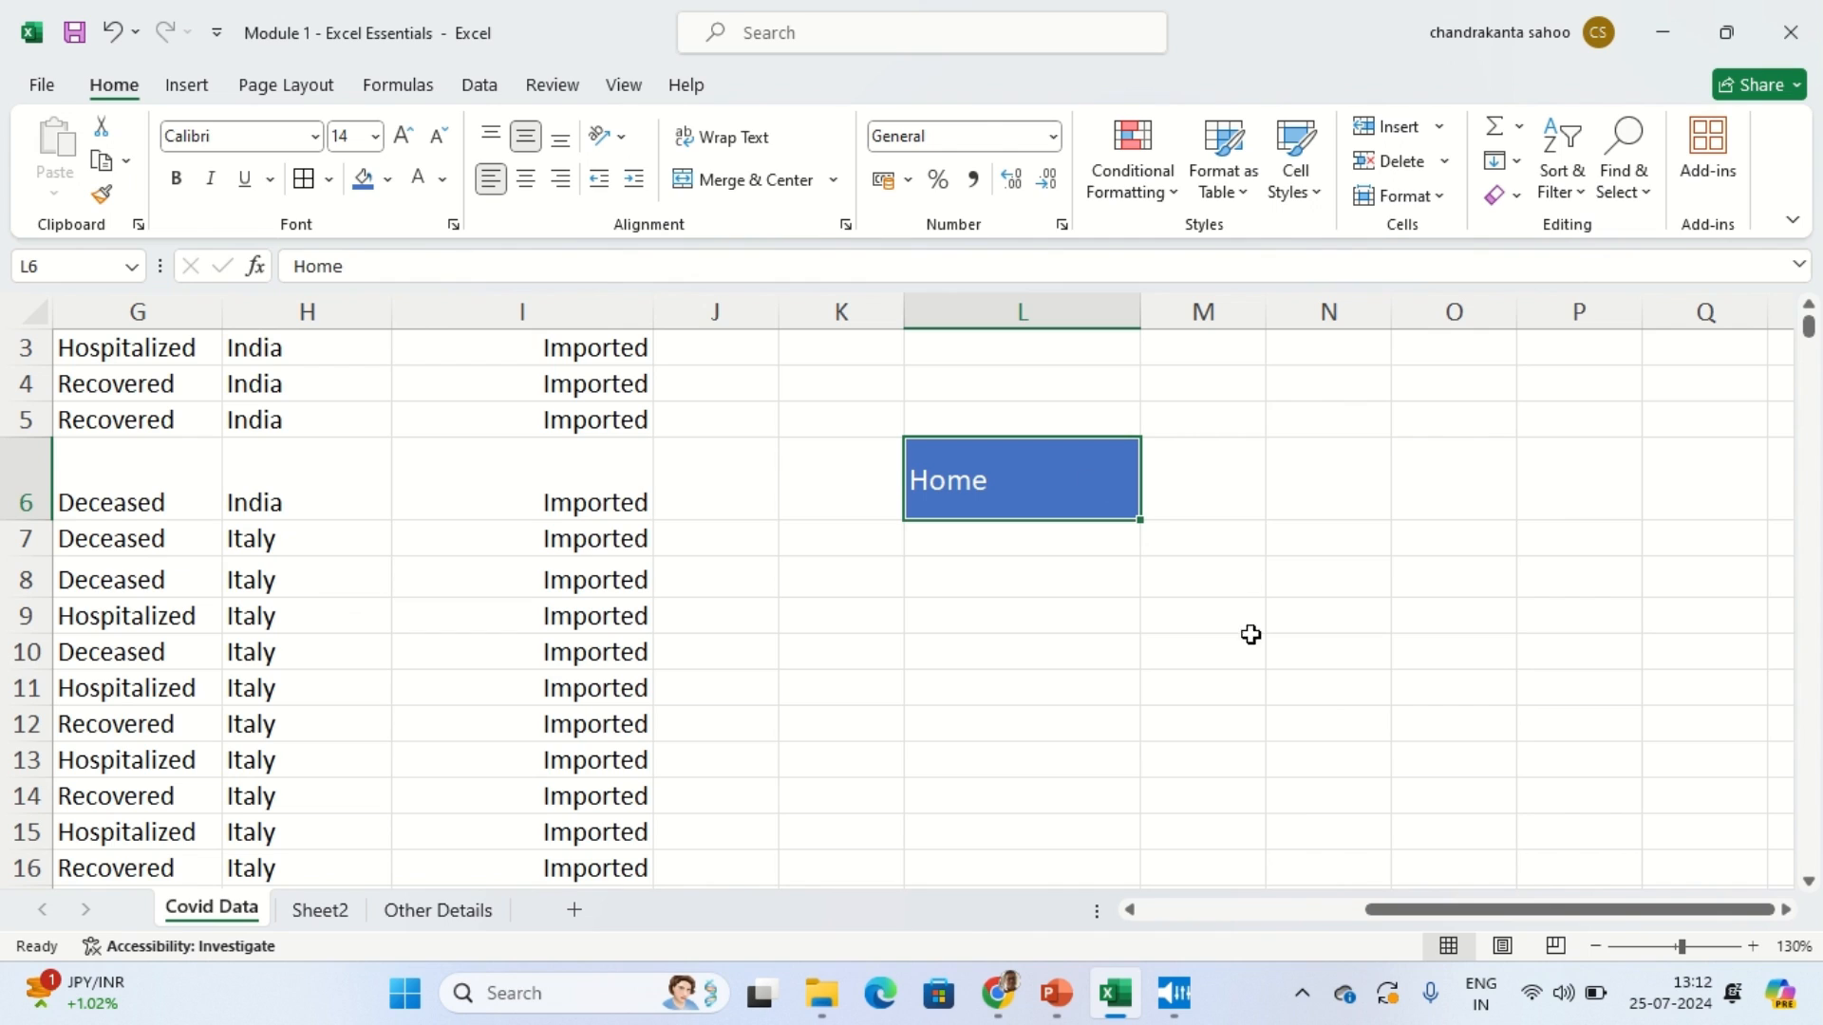
{"action": "left_click", "coordinate": [1035, 594]}
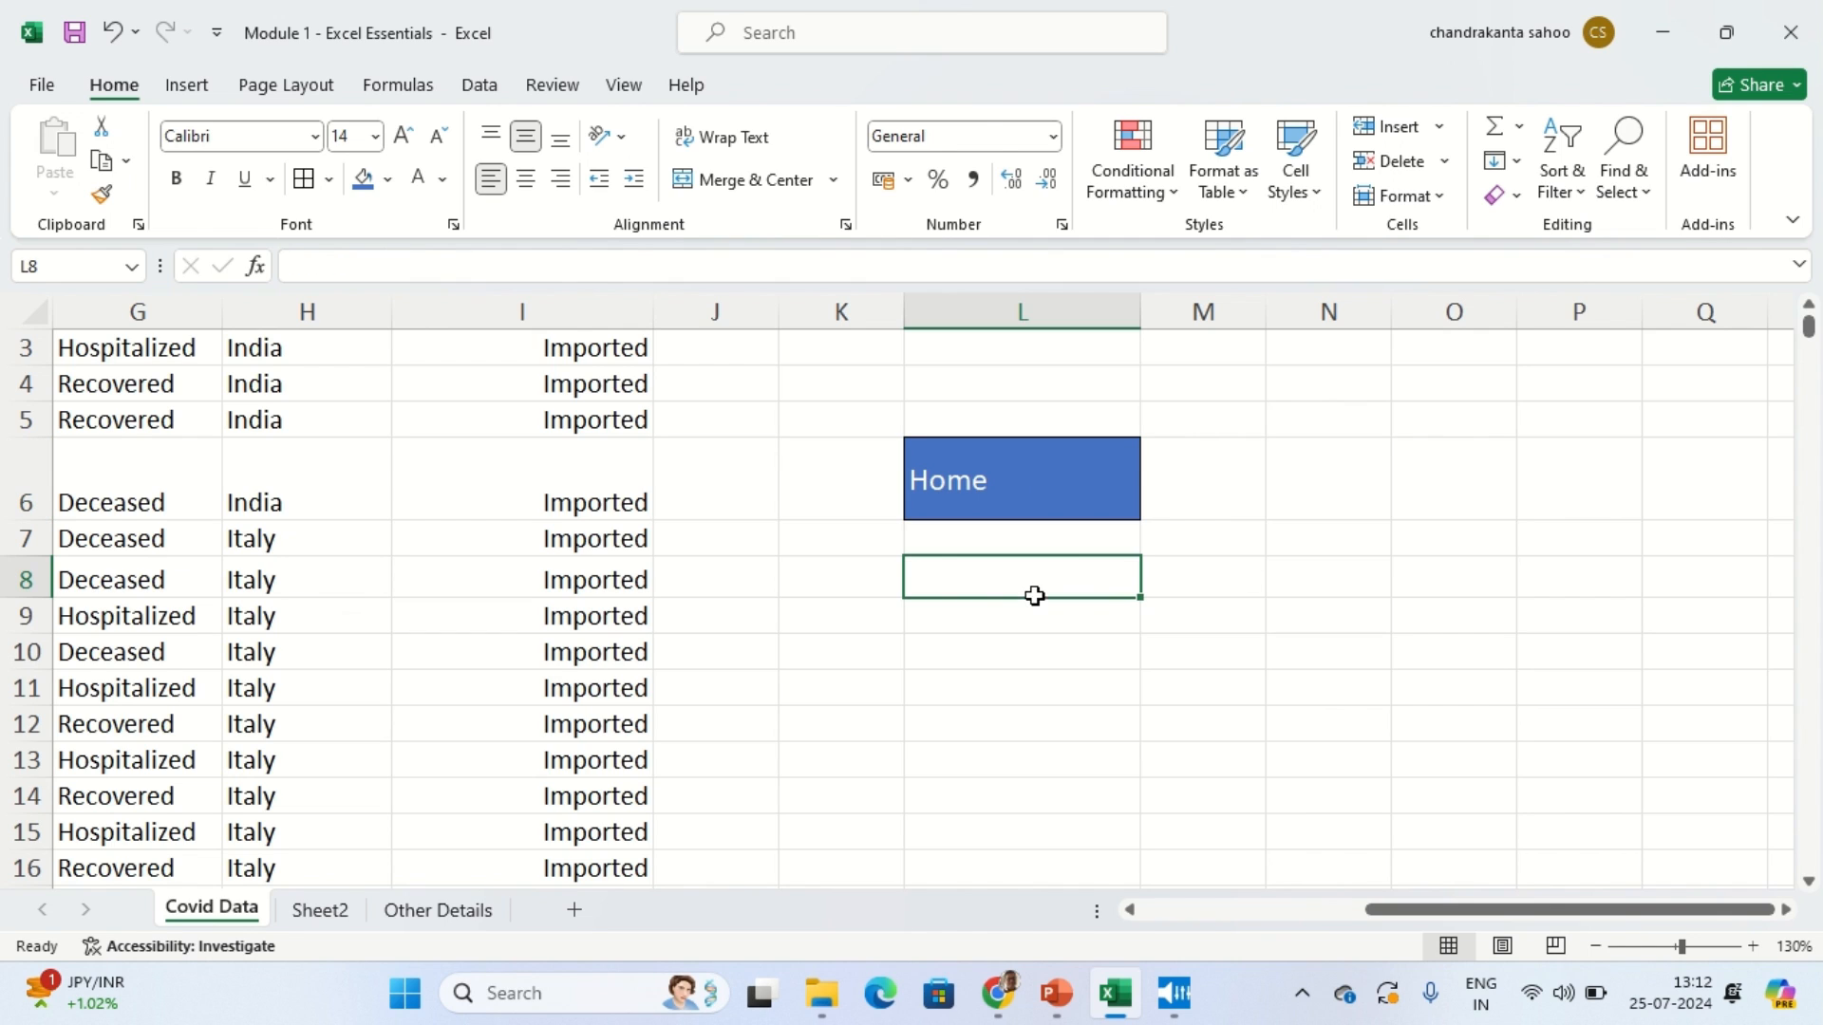
{"action": "left_click", "coordinate": [998, 492]}
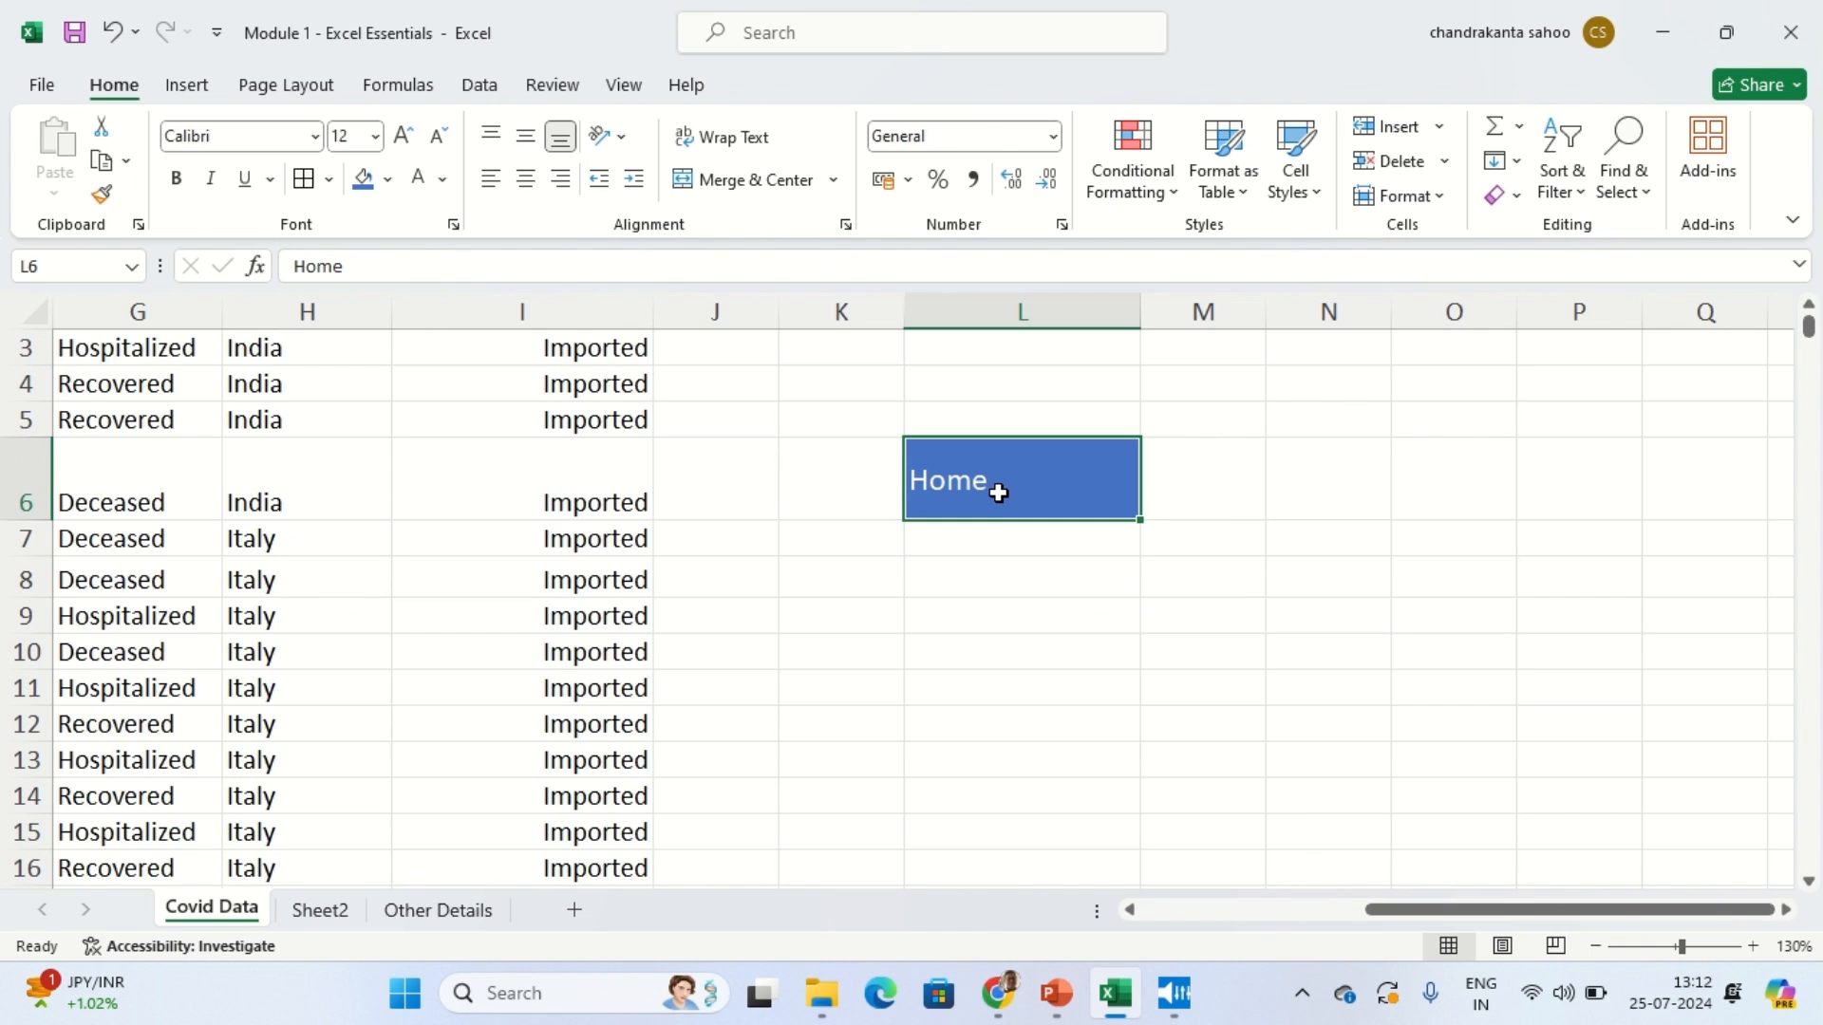
Step: Enter the headers Total Cases, Active, Recovered and Deceased in M7:P7 and autofit column M's width
{"action": "left_click", "coordinate": [989, 573]}
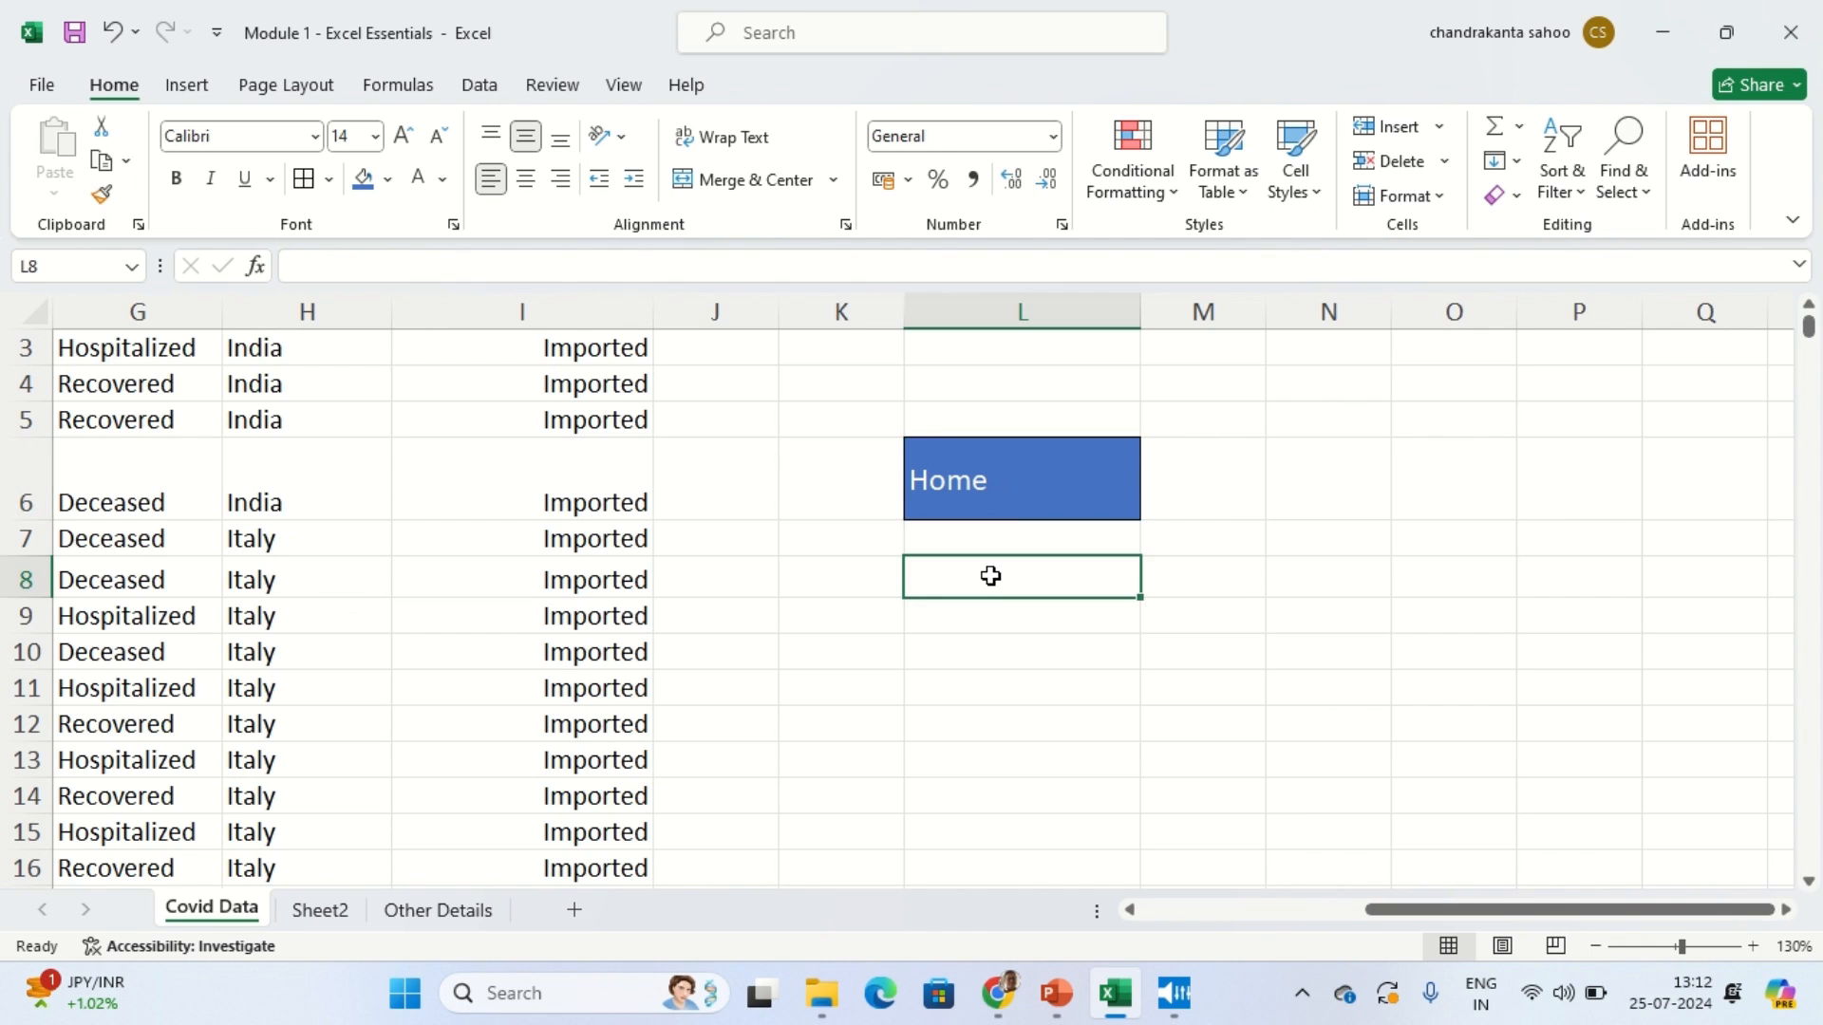
{"action": "left_click", "coordinate": [1187, 582]}
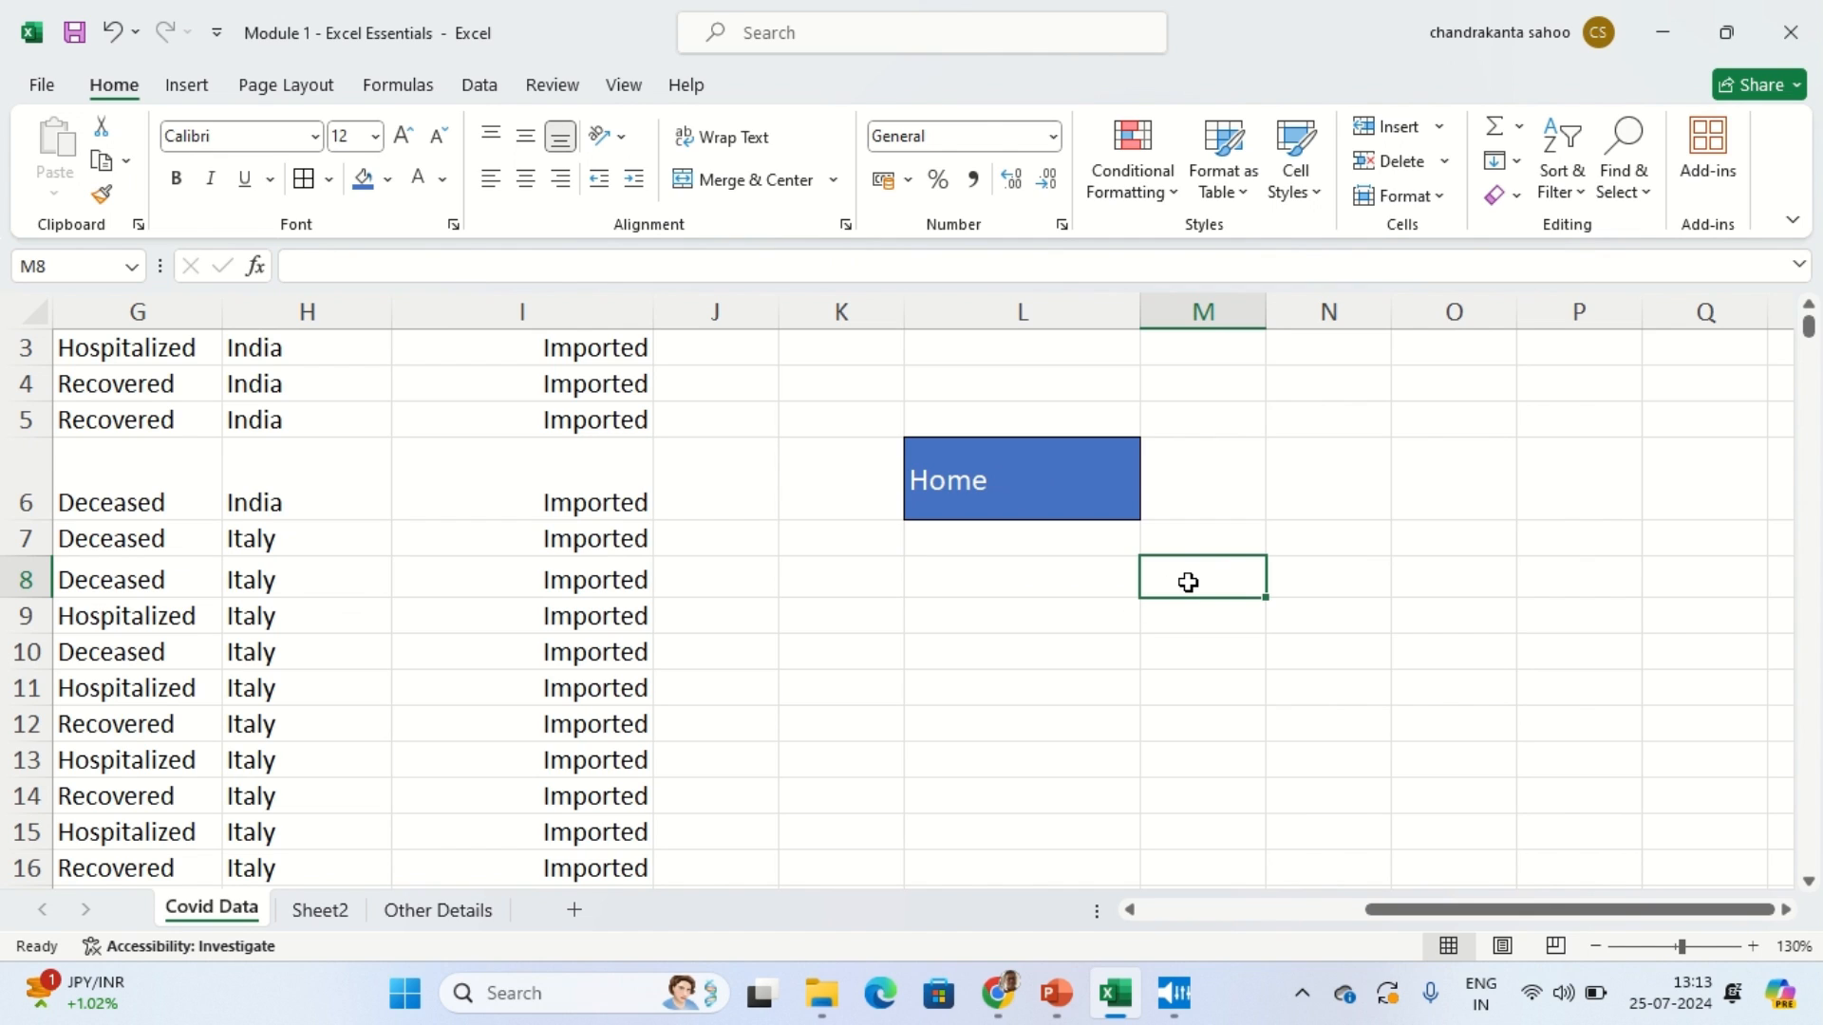
{"action": "left_click", "coordinate": [1212, 538]}
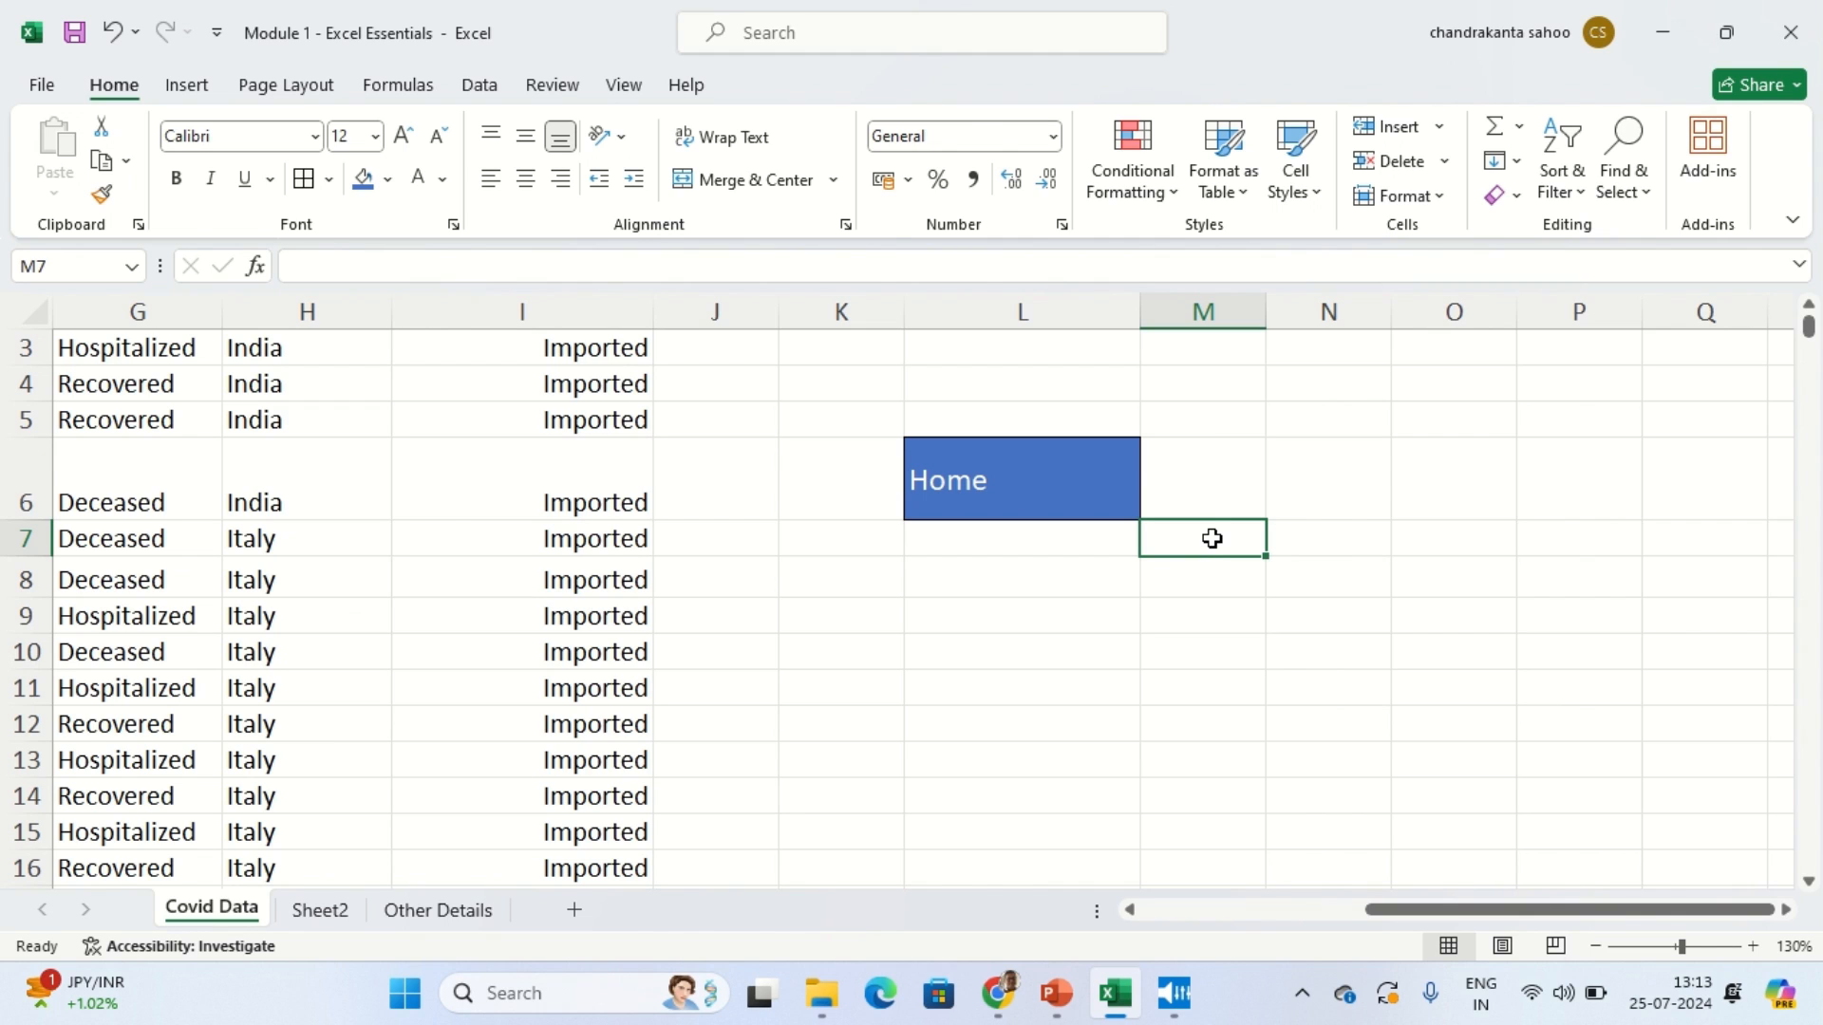
{"action": "type", "text": "T"}
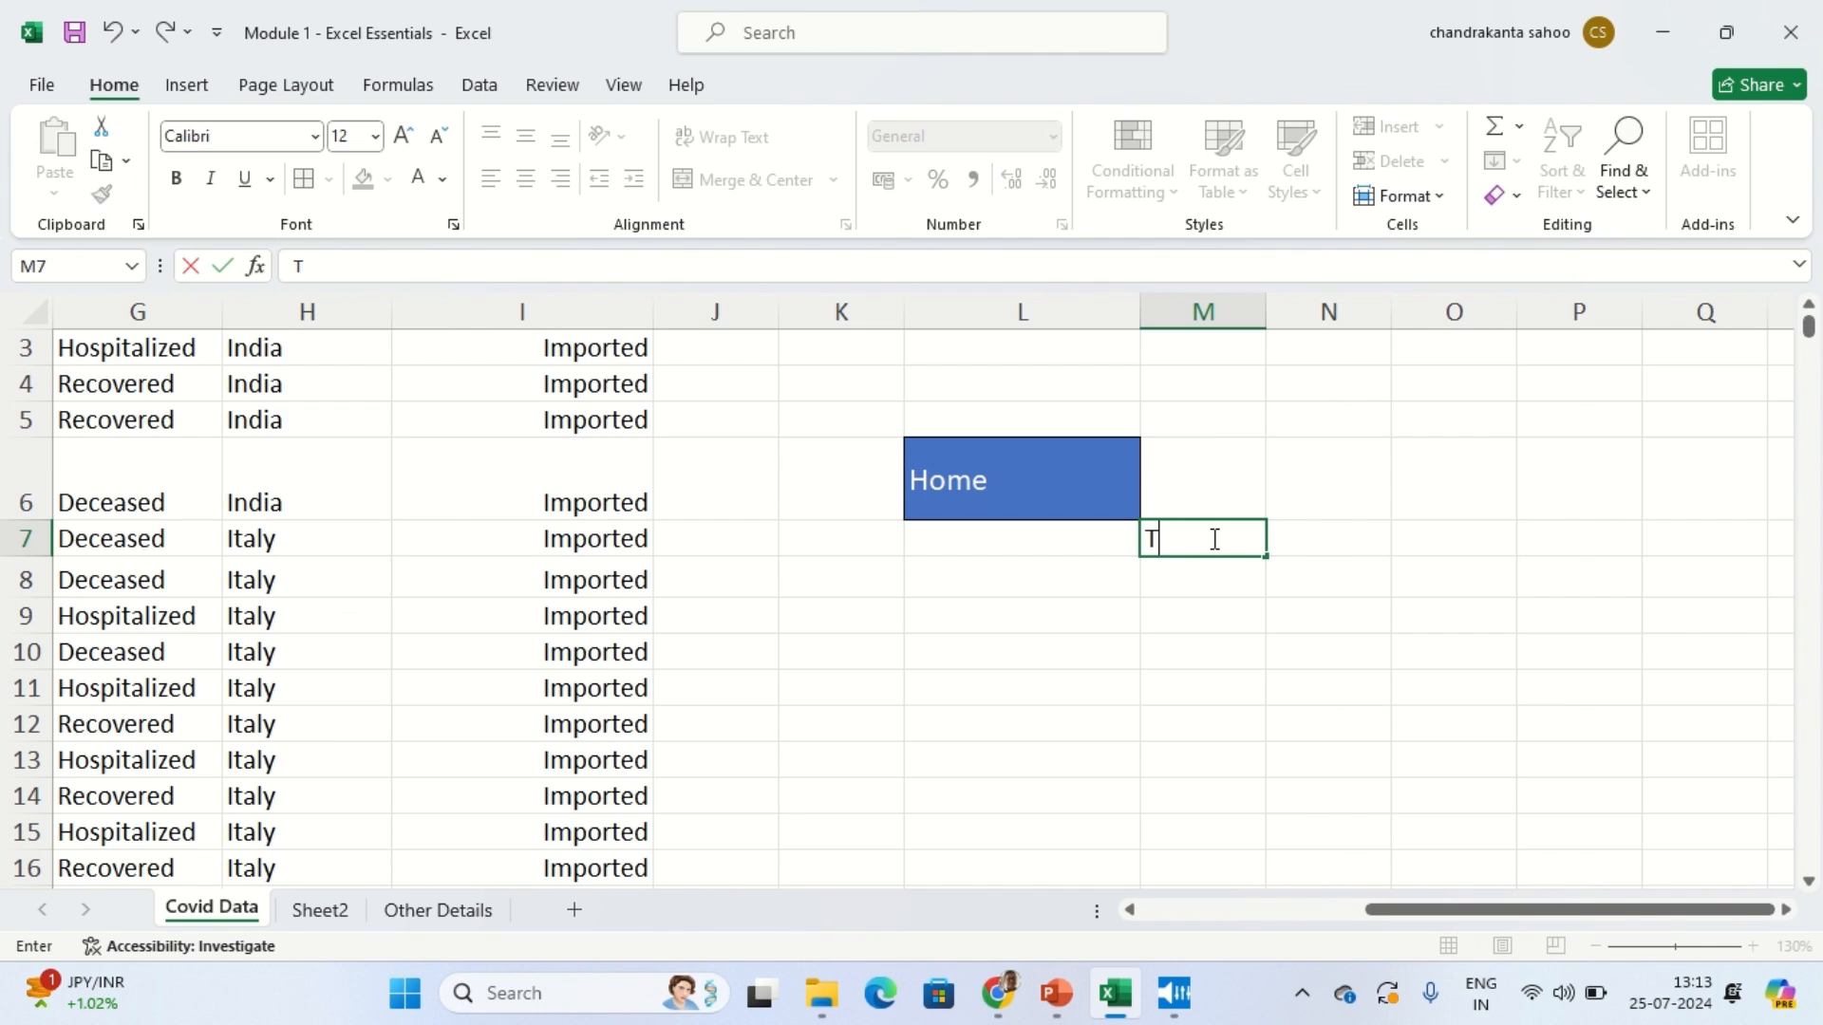
{"action": "type", "text": "otal Cases"}
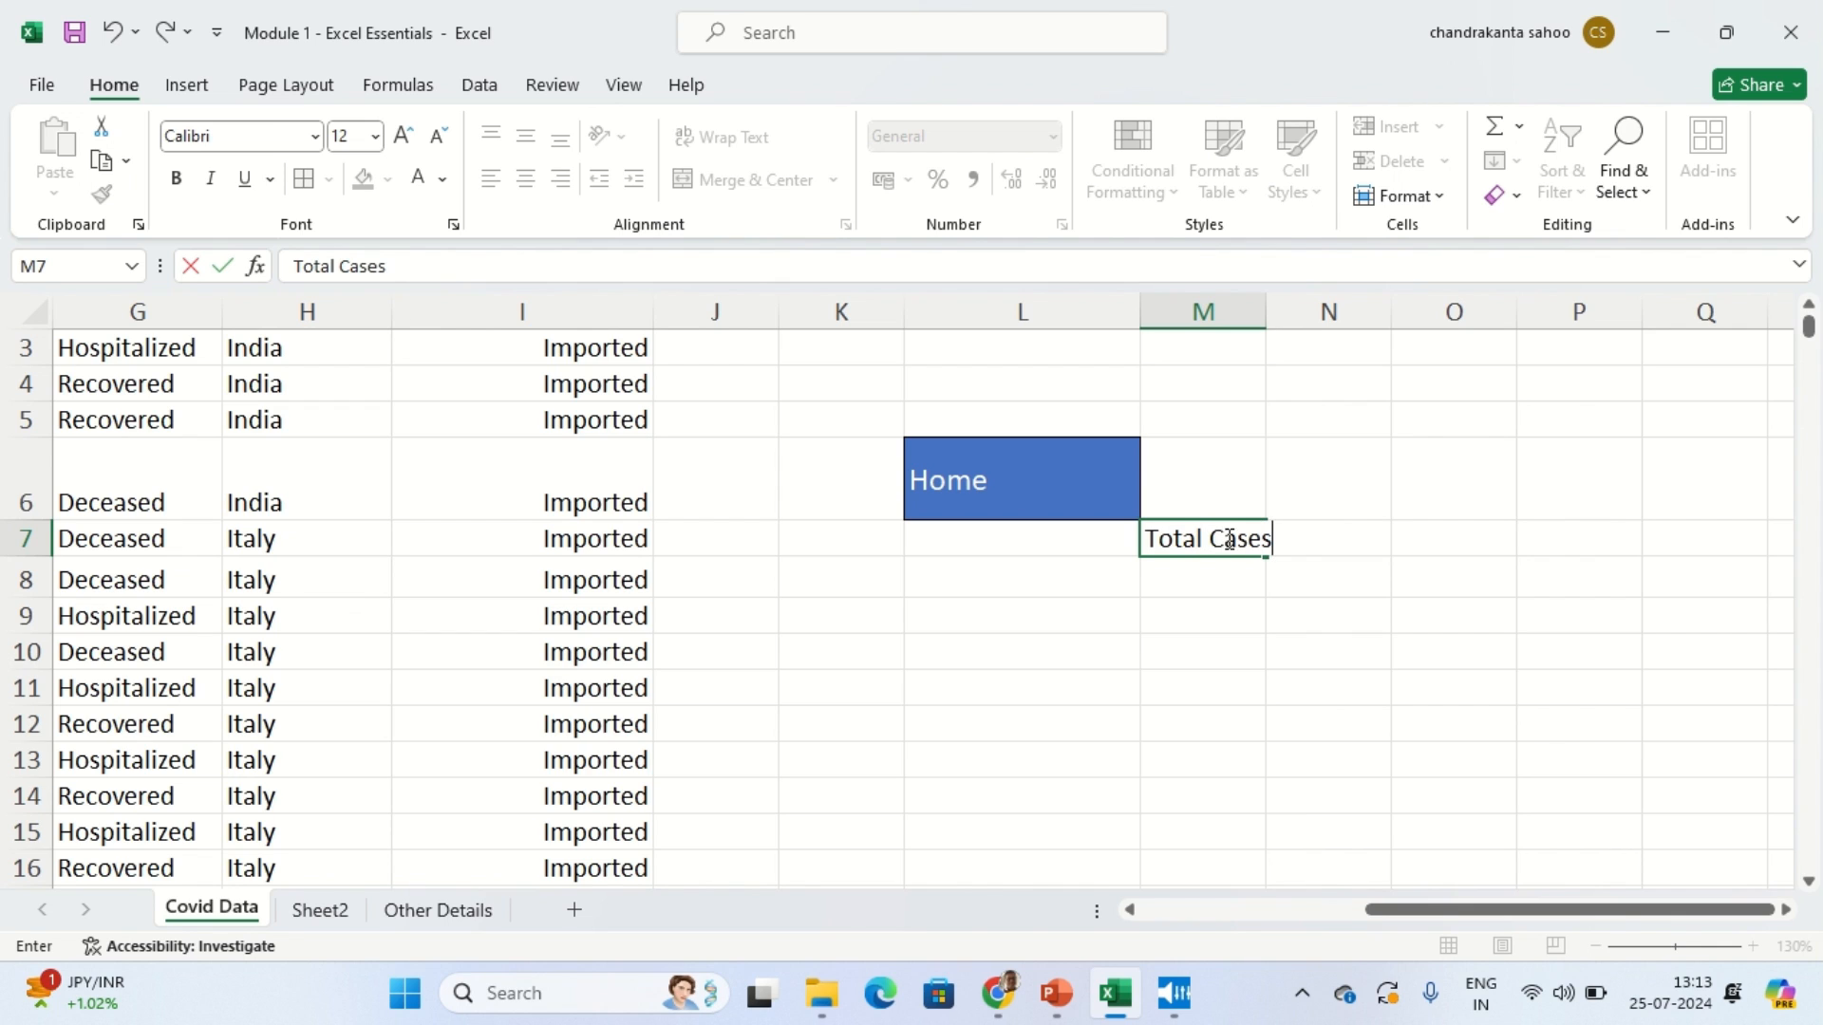
{"action": "left_click", "coordinate": [1335, 547]}
{"action": "type", "text": "Active"}
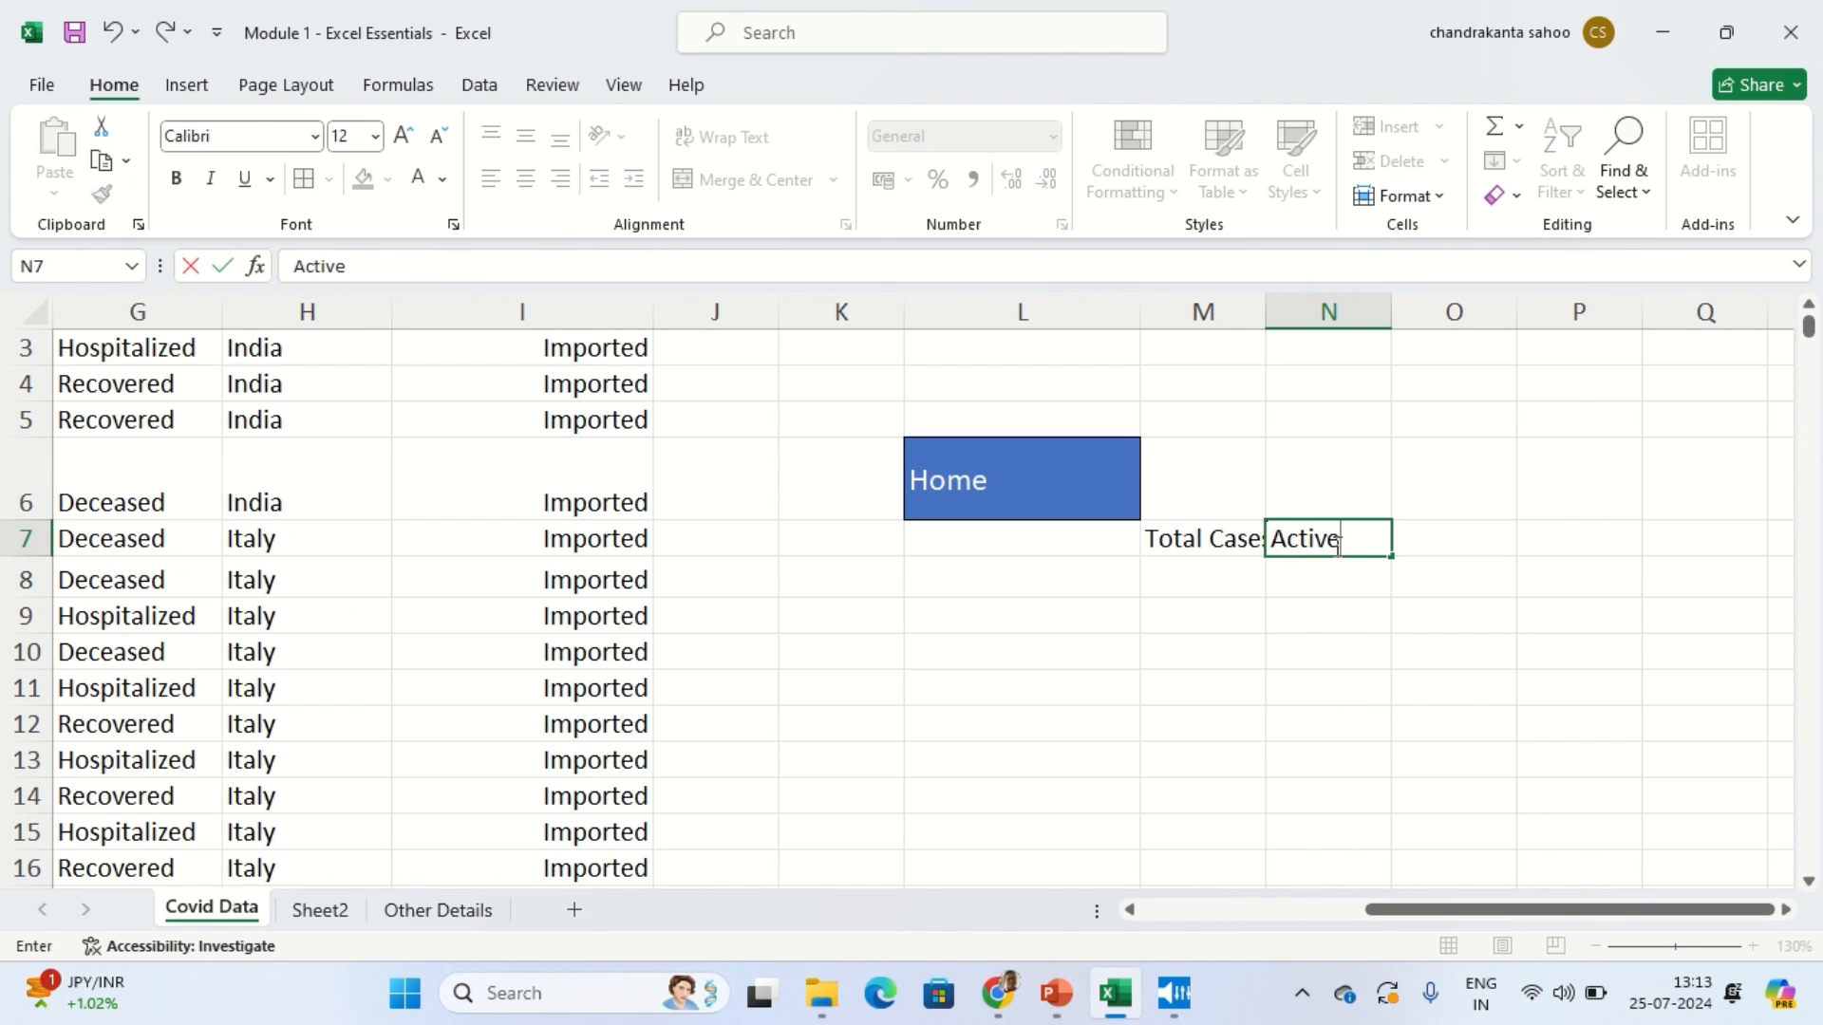
{"action": "key", "text": "Tab"}
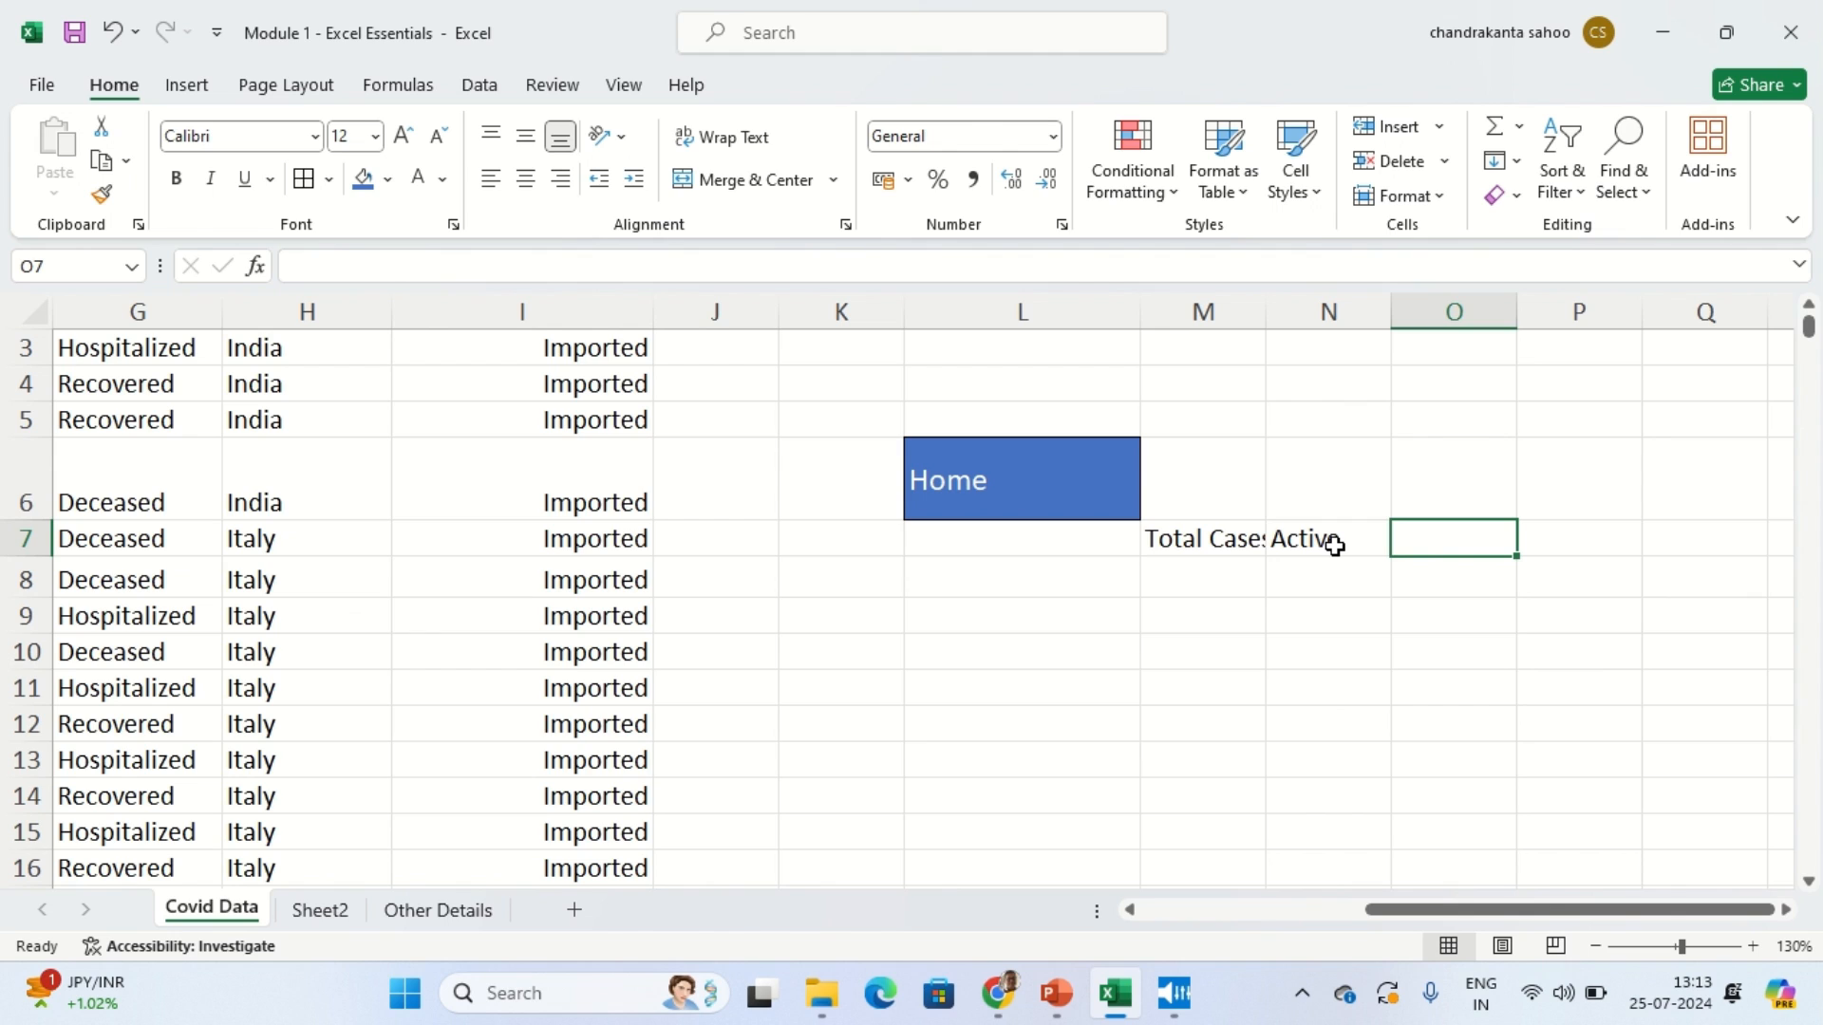
{"action": "type", "text": "Recovered"}
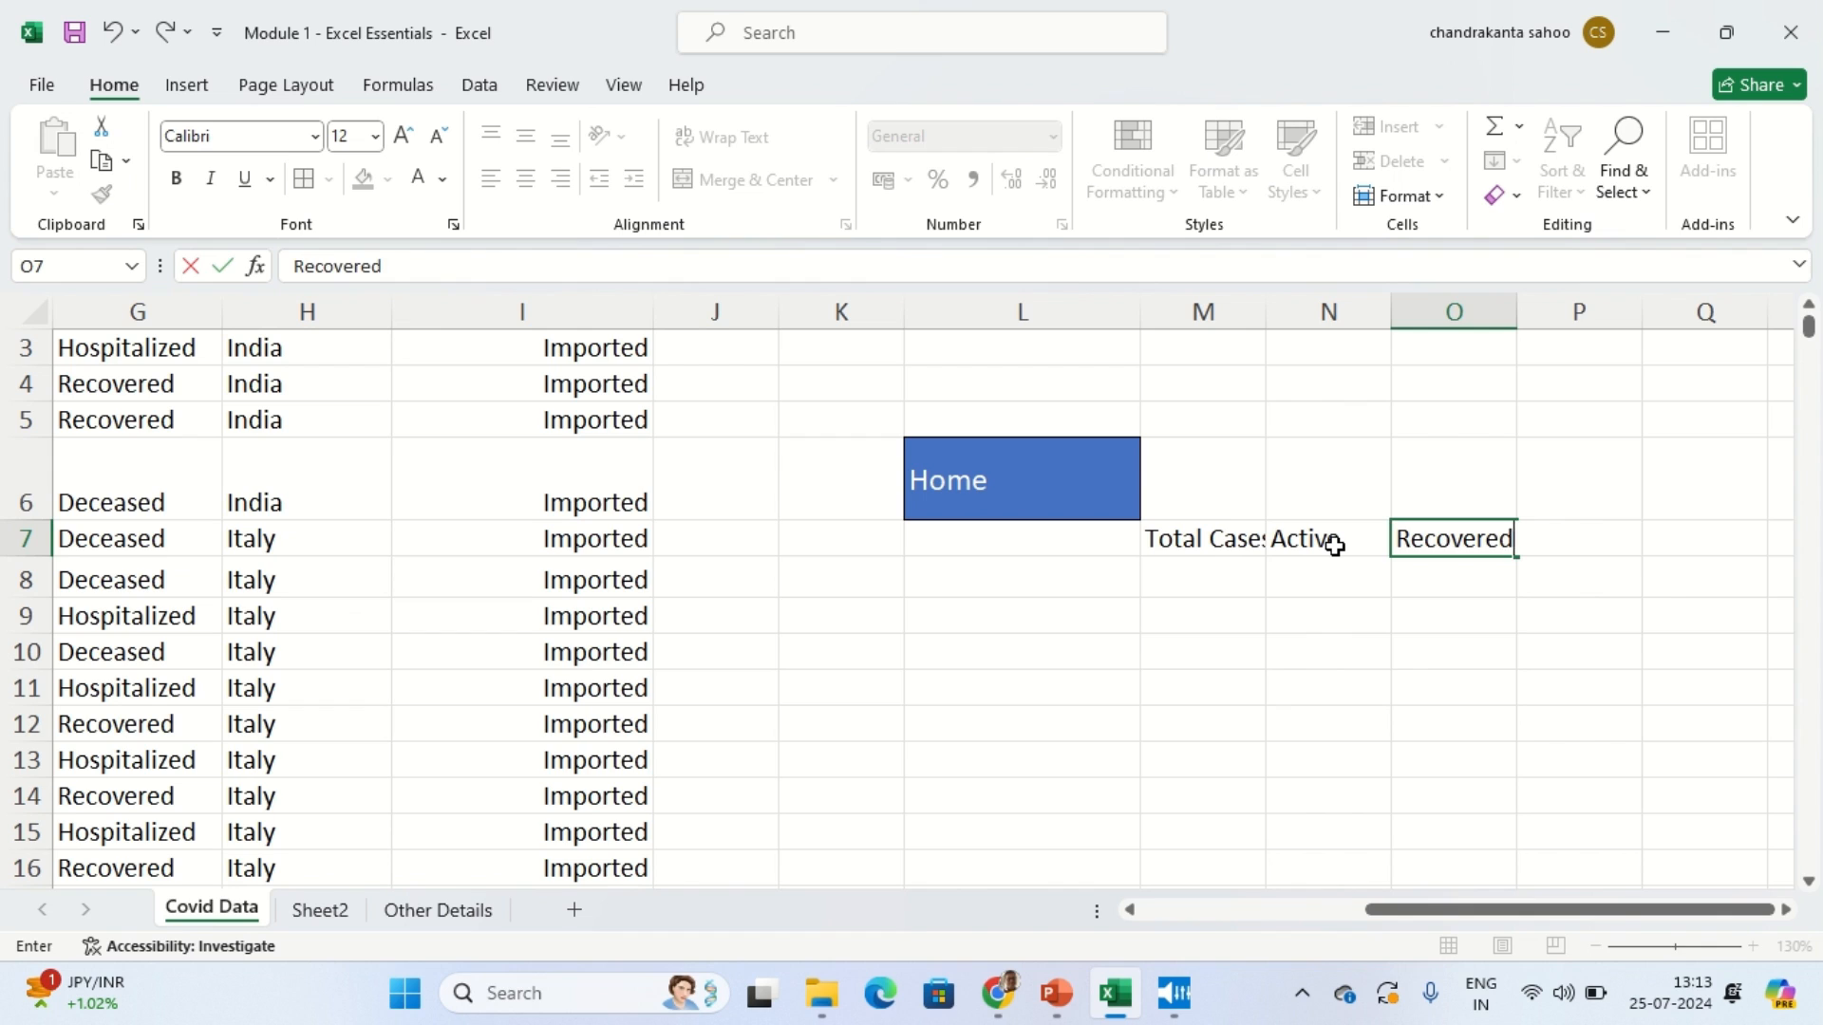
{"action": "key", "text": "Tab"}
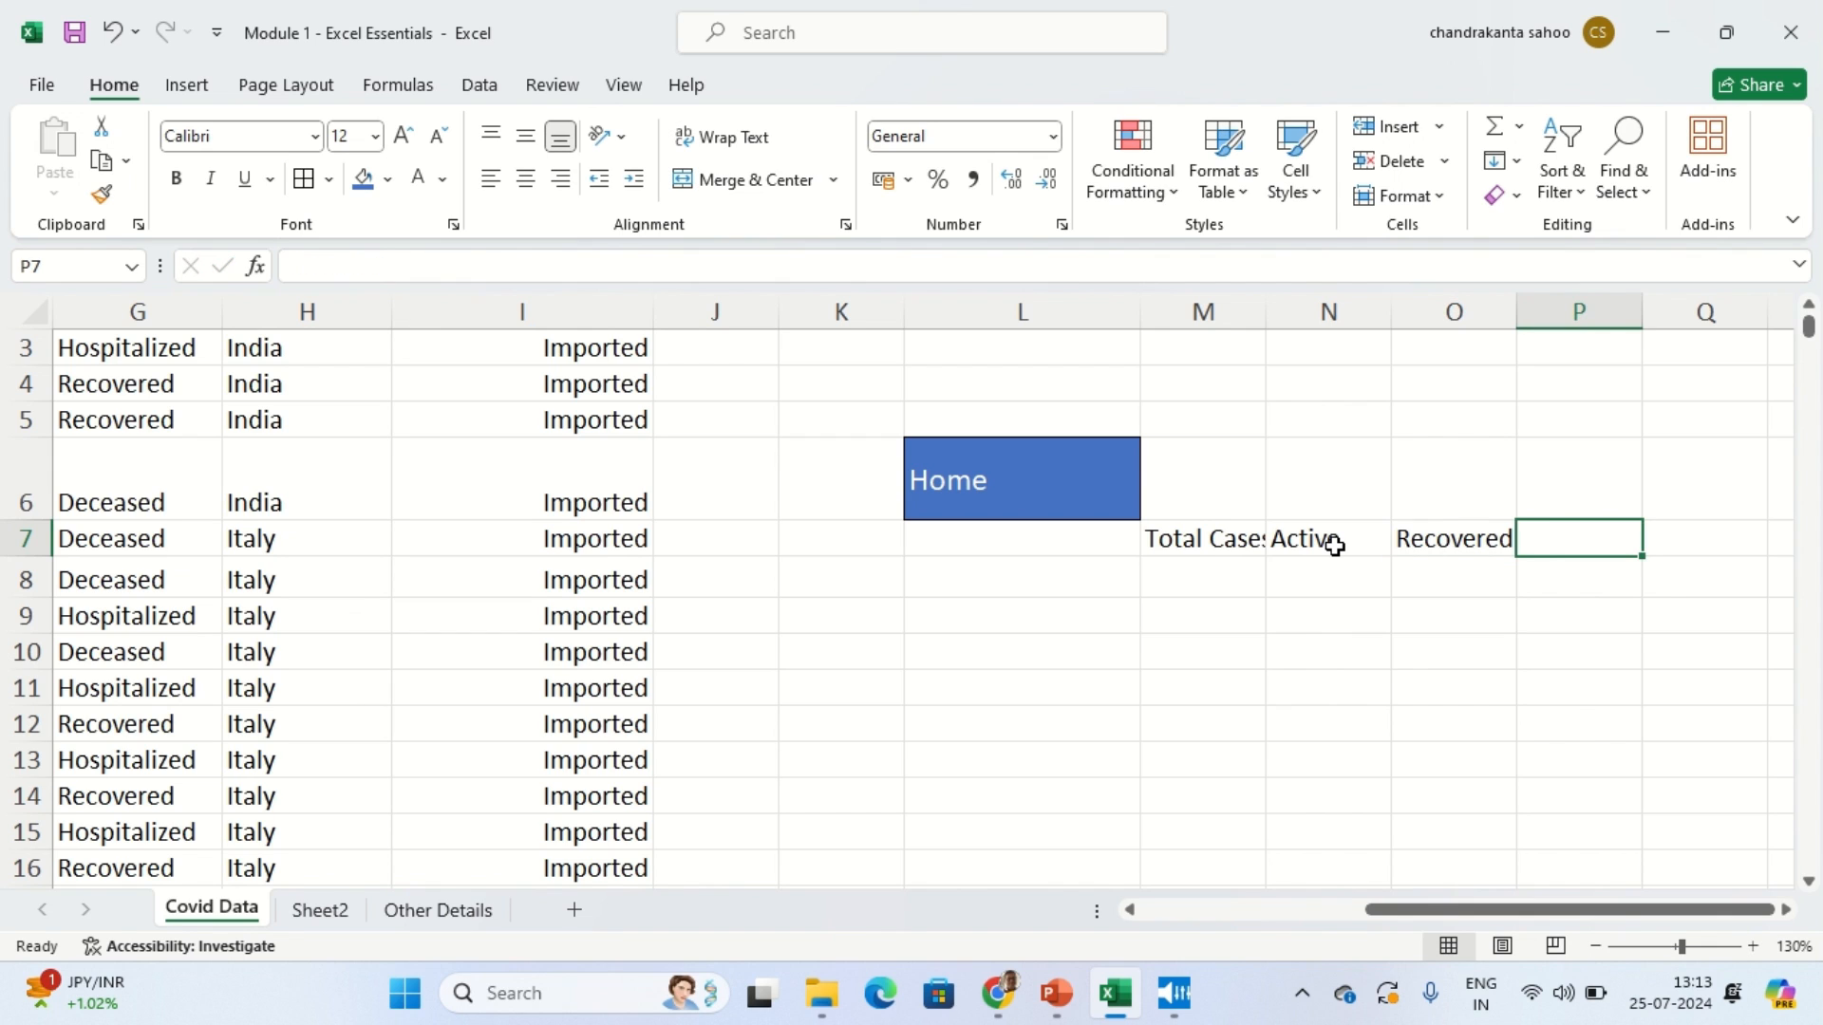
{"action": "type", "text": "Deceased"}
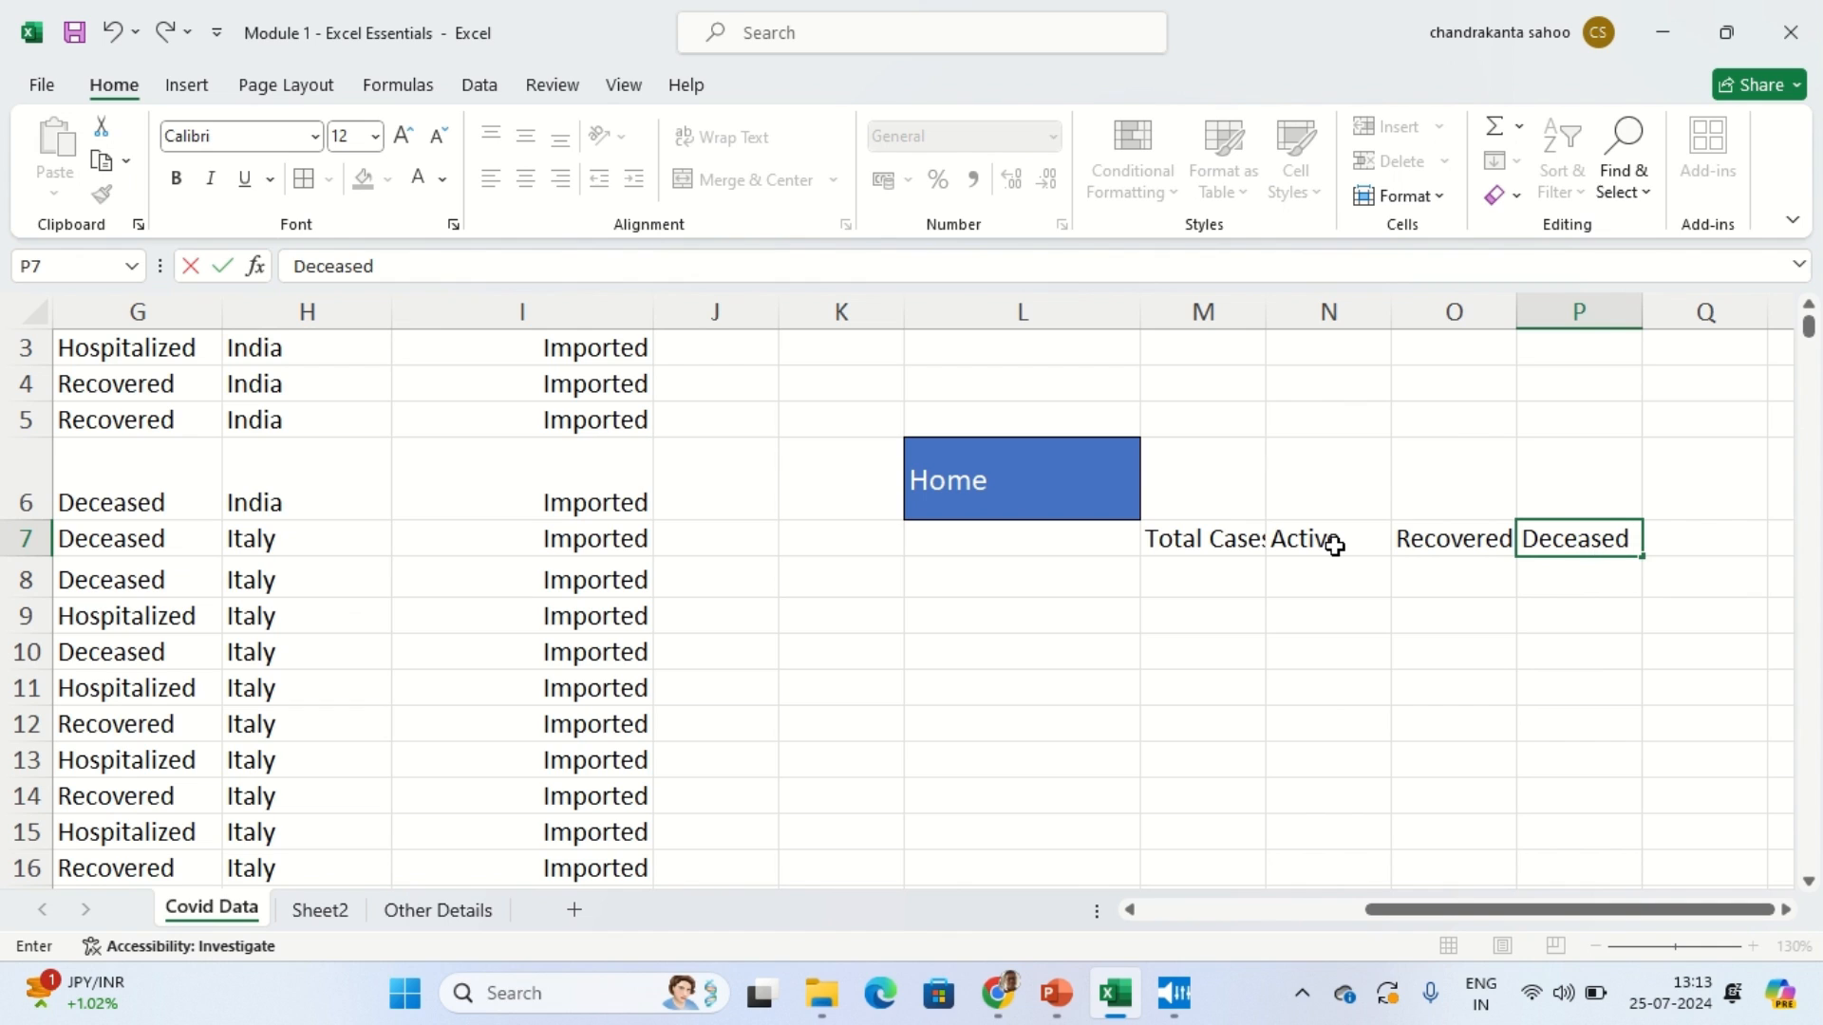
{"action": "left_click", "coordinate": [1524, 698]}
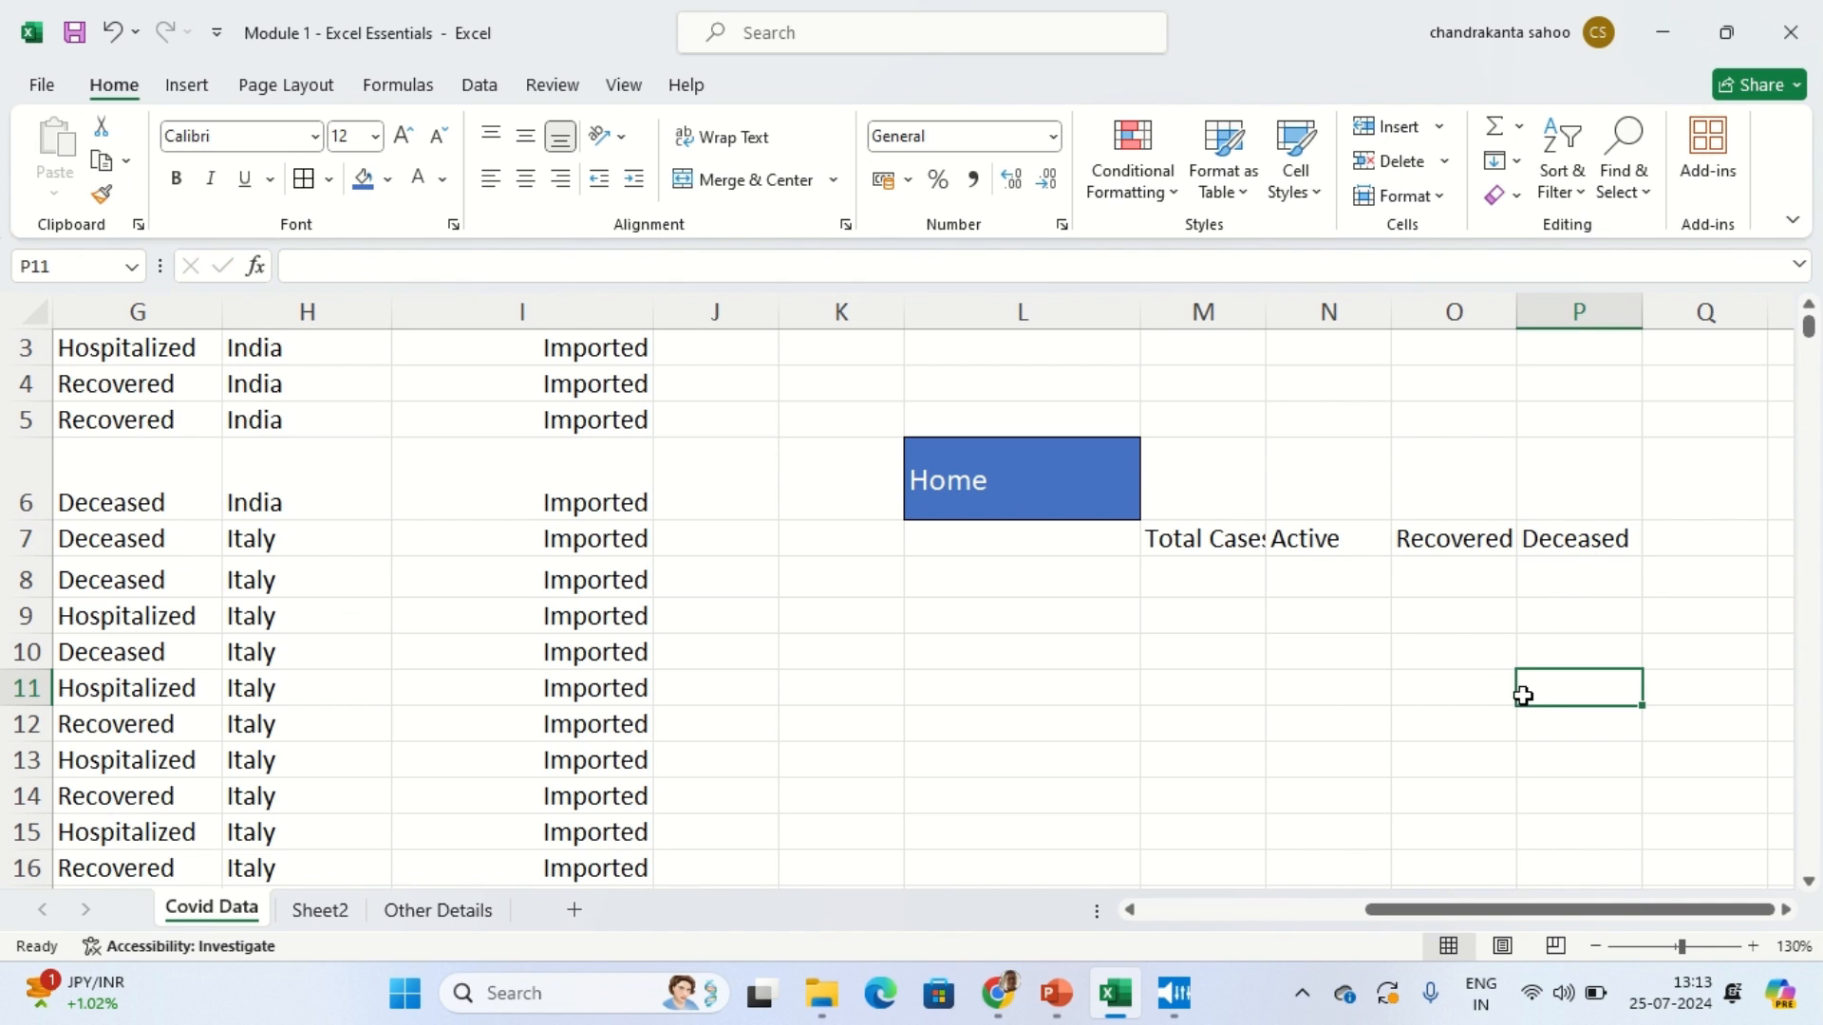
{"action": "double_click", "coordinate": [1264, 303]}
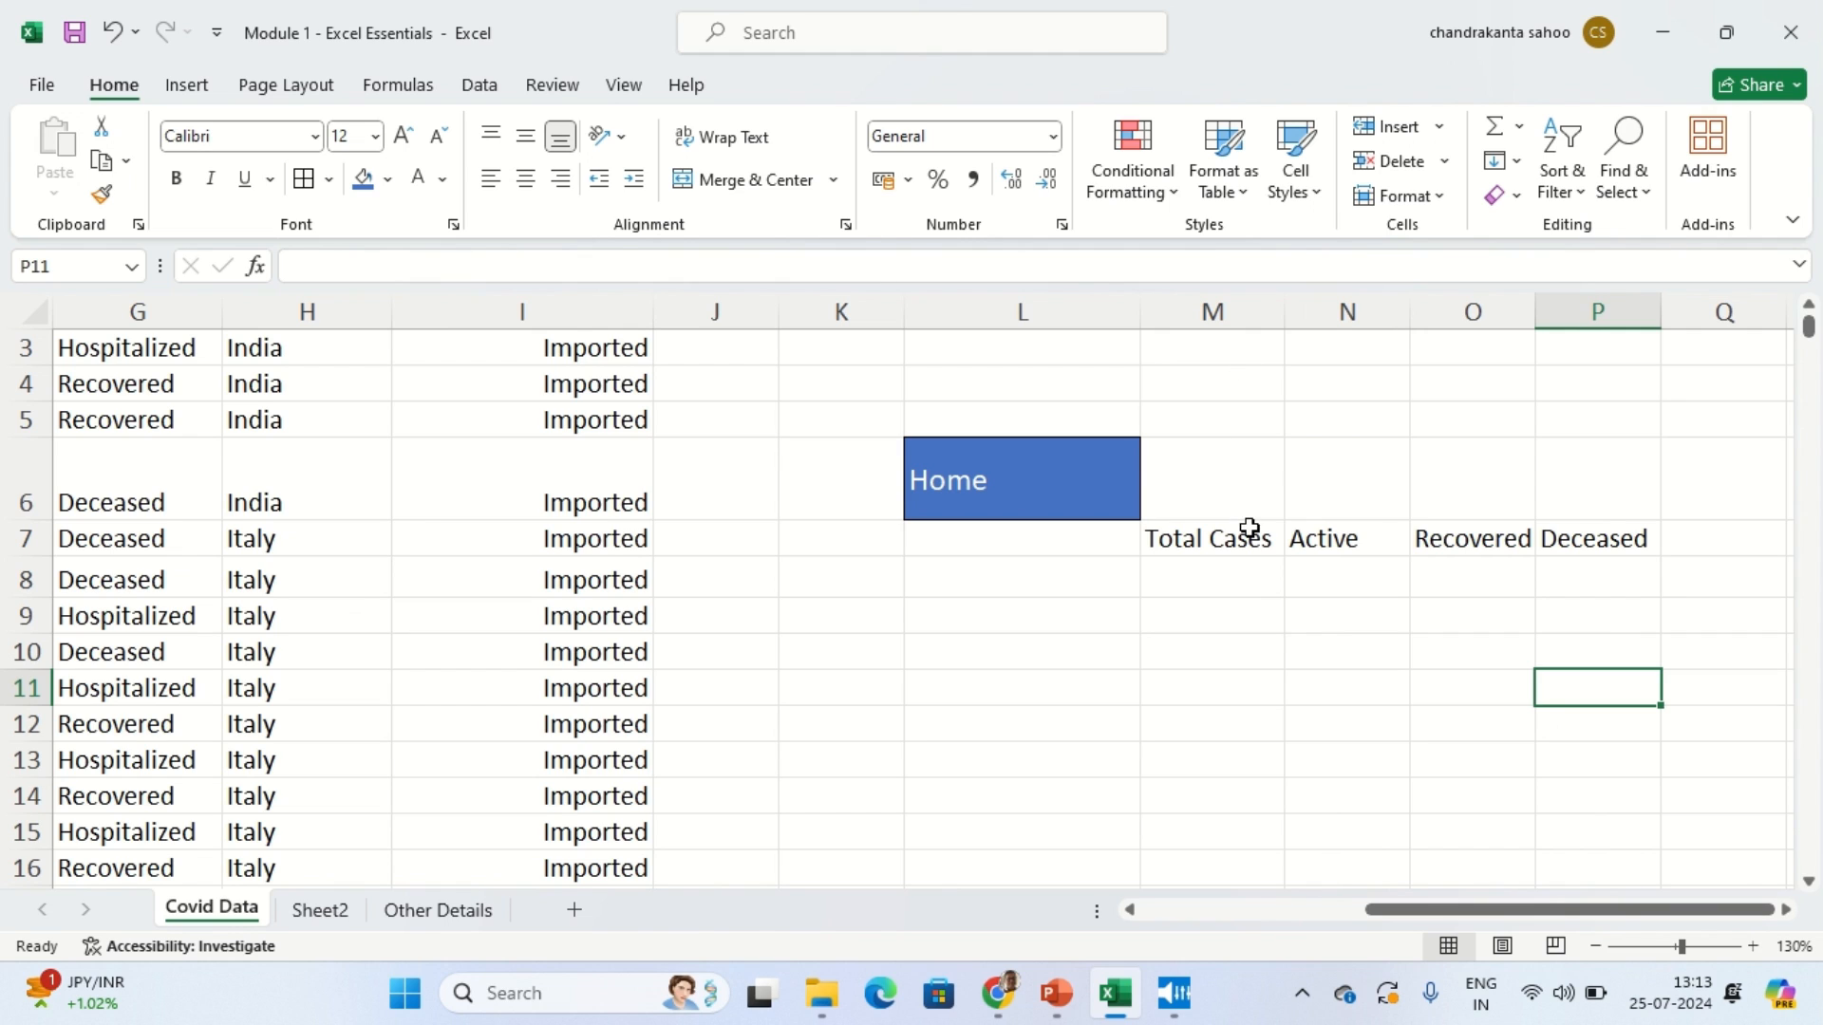
Step: Fill in the figures below the headers in M8:P8 with 1000, 400, 500 and 100
{"action": "left_click", "coordinate": [1227, 574]}
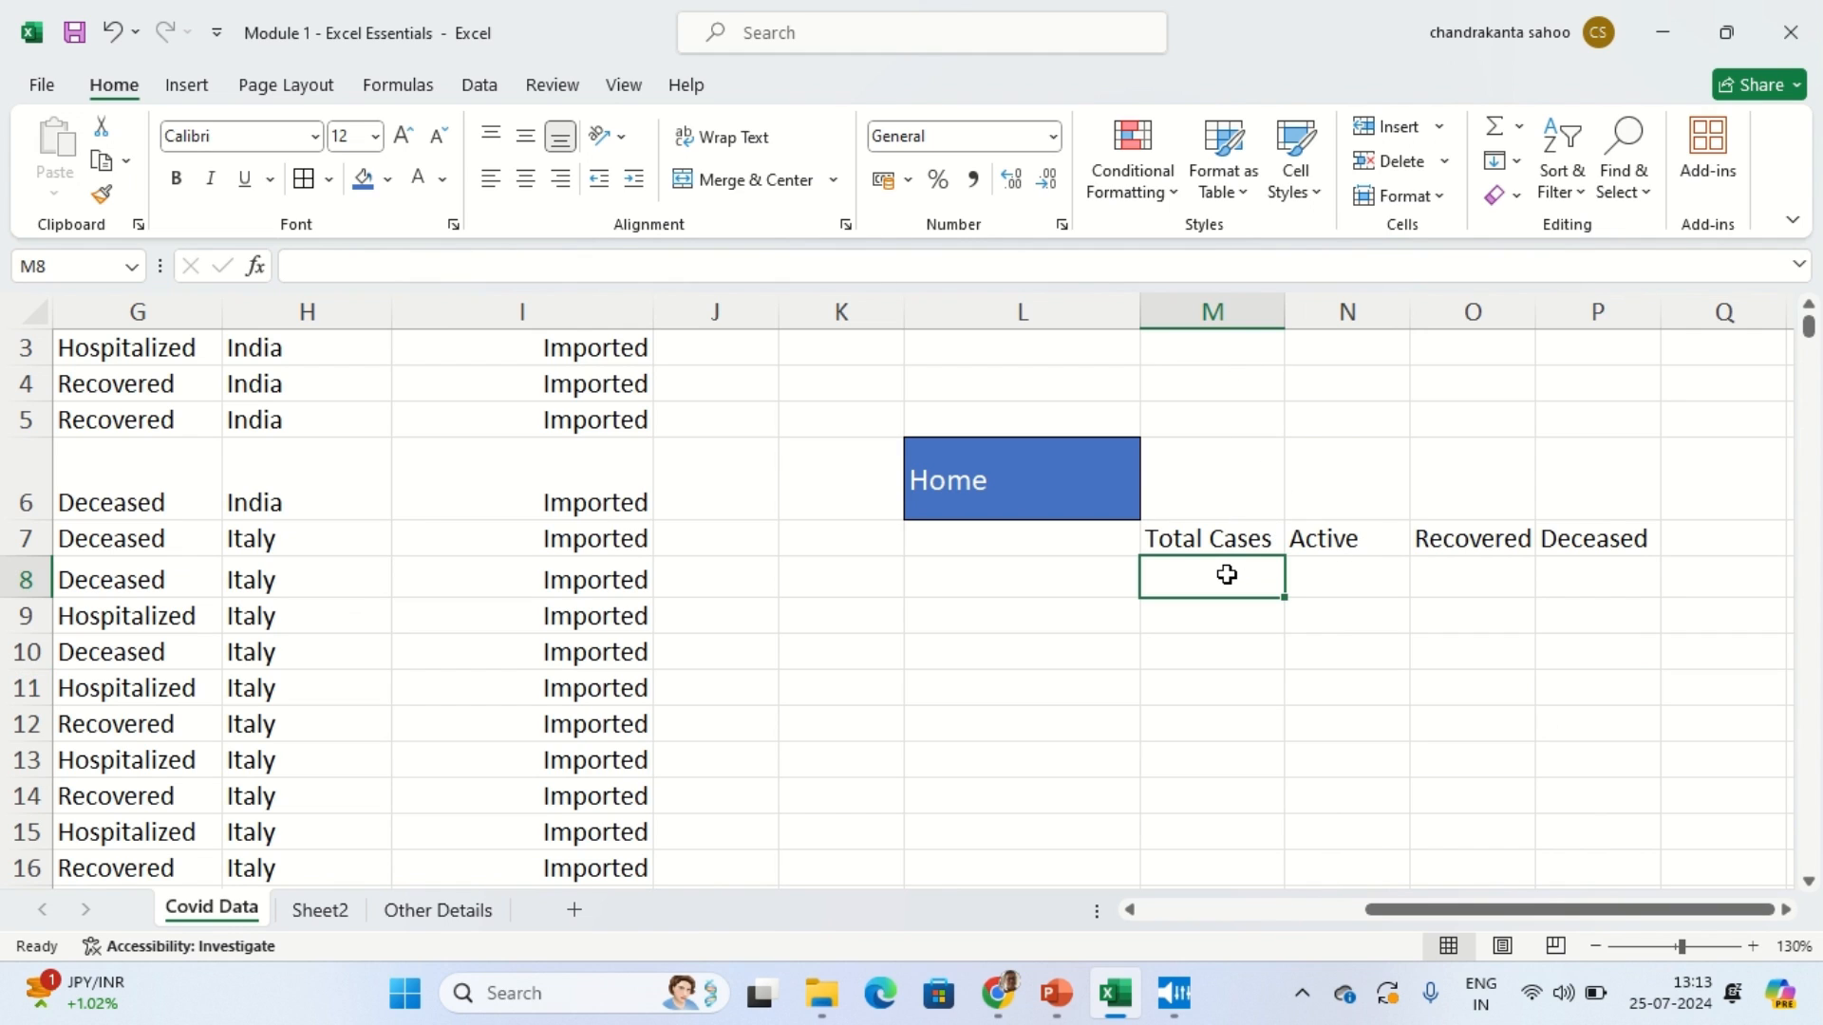
{"action": "type", "text": "1000"}
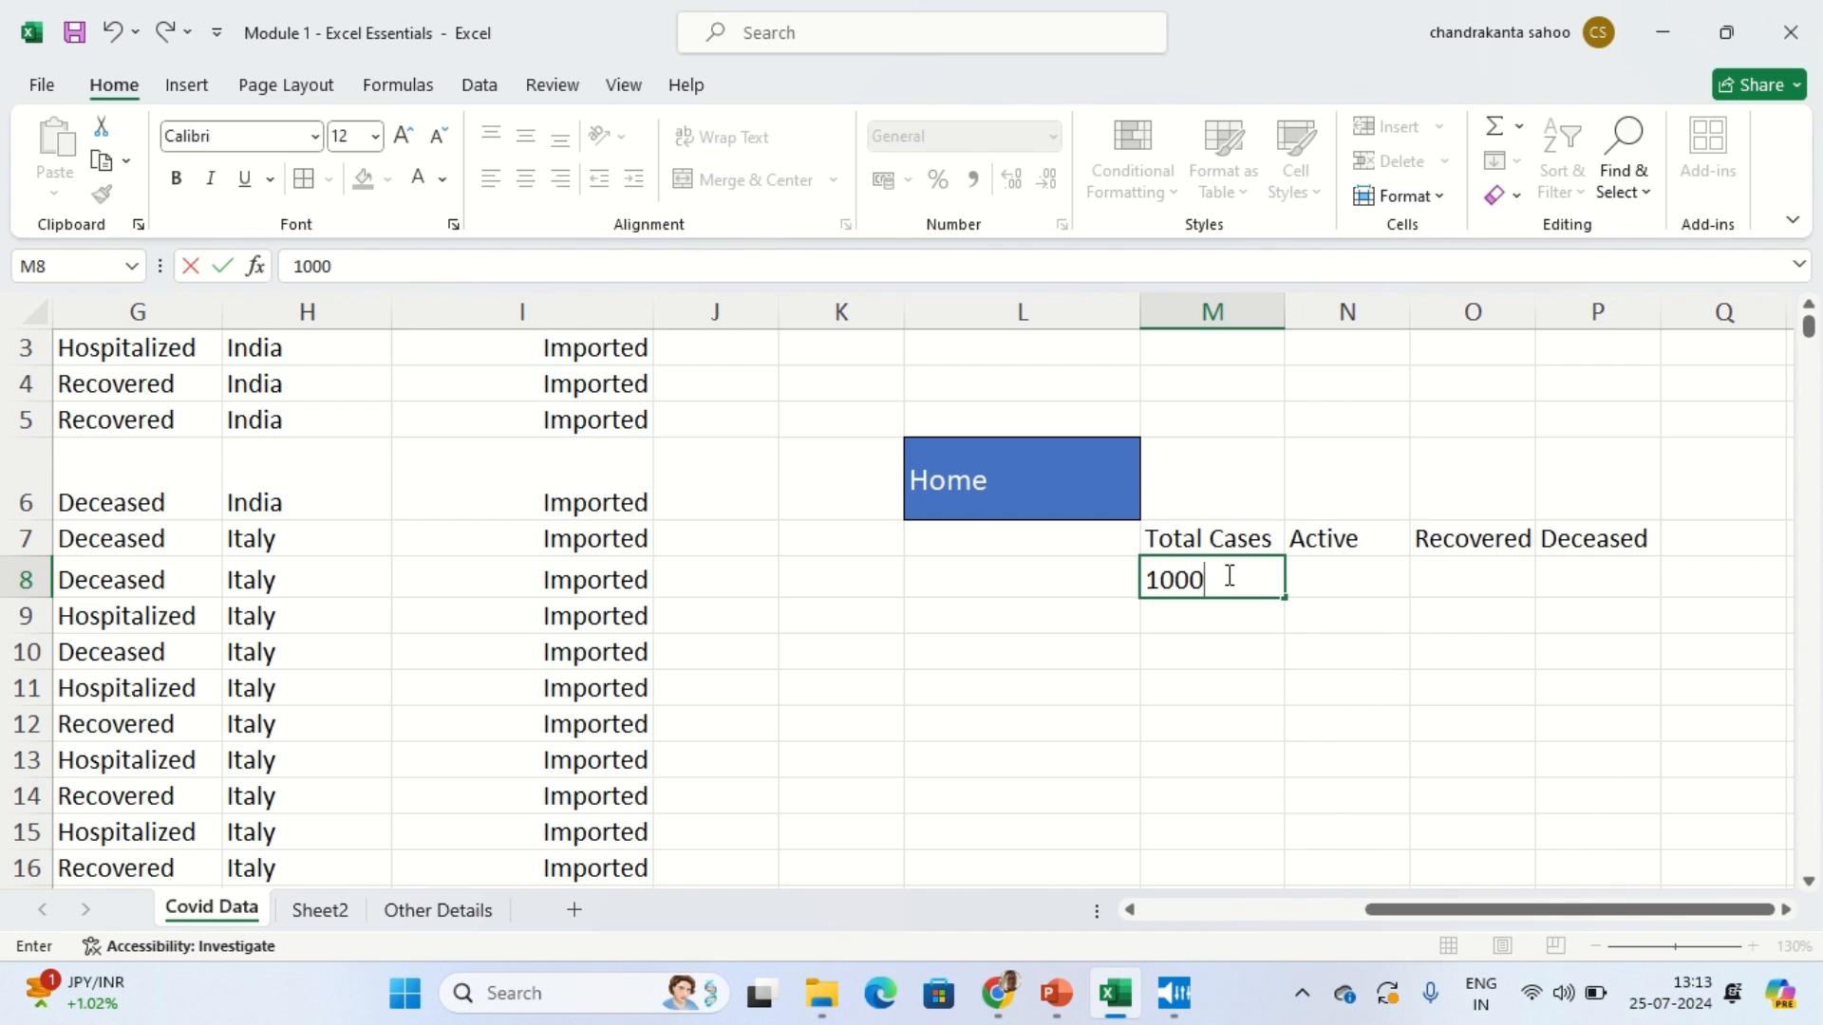
{"action": "left_click", "coordinate": [1331, 580]}
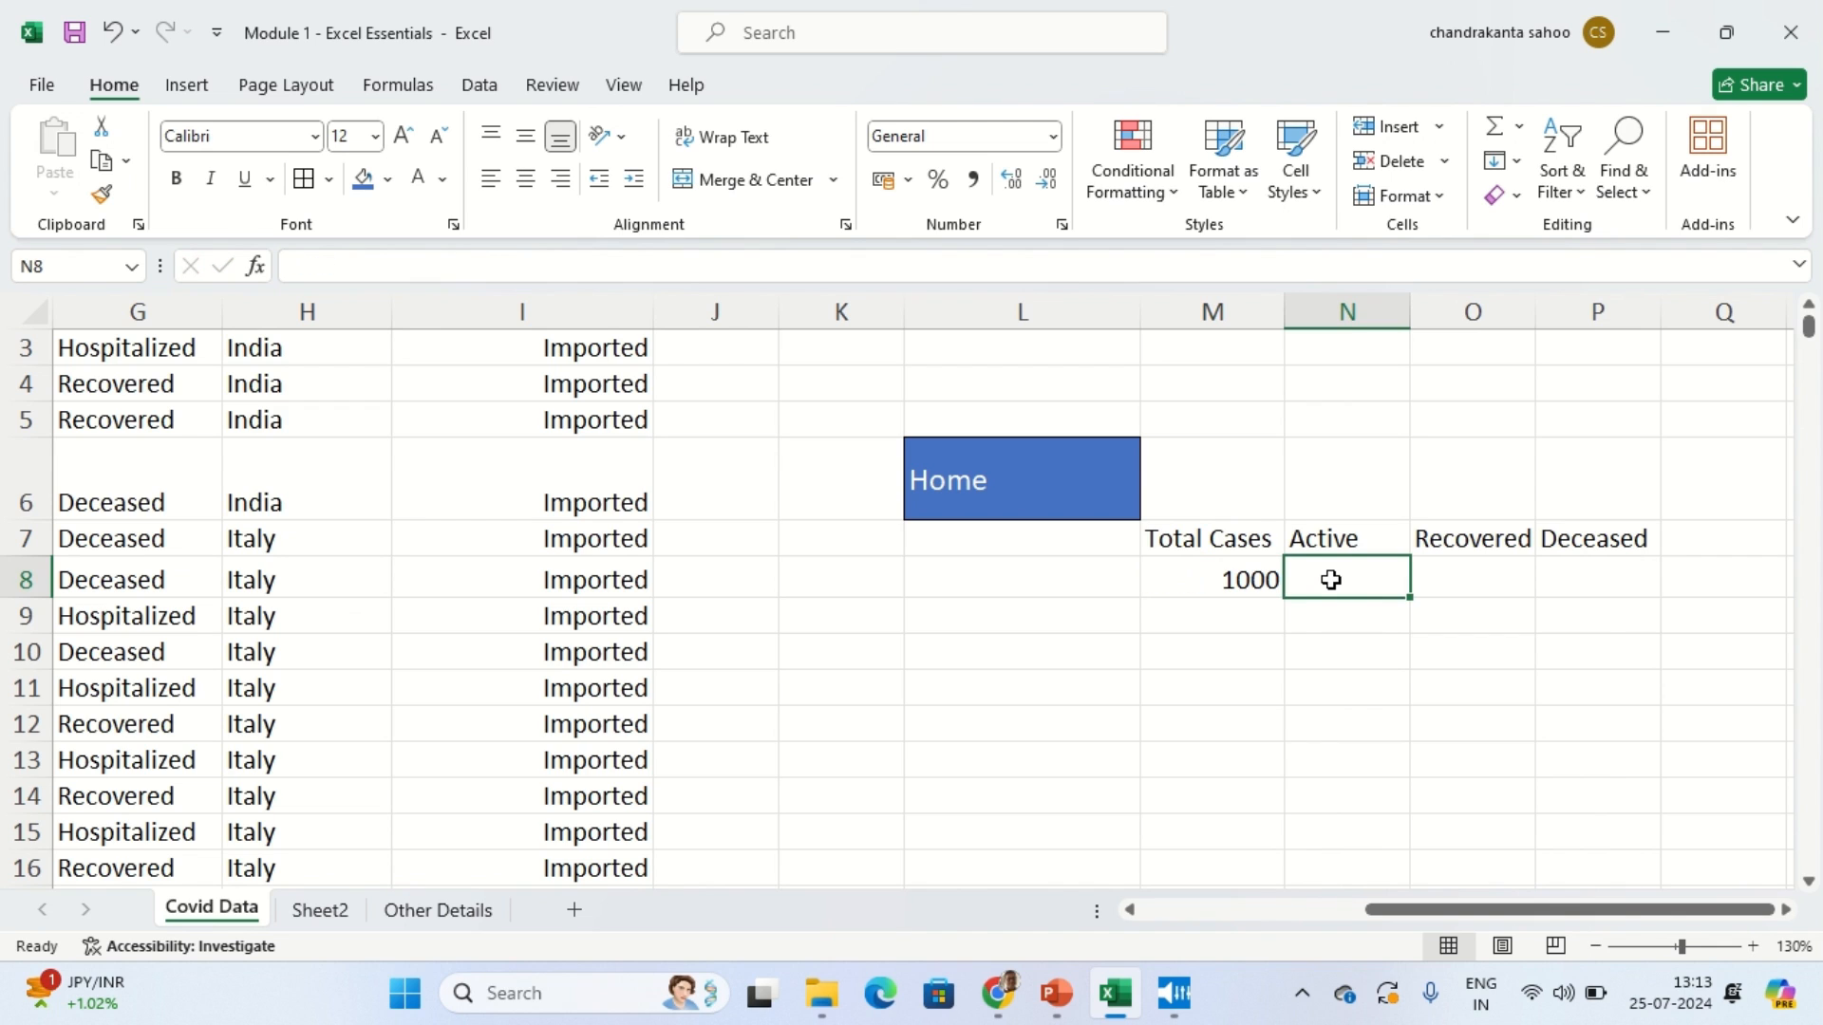
{"action": "type", "text": "400"}
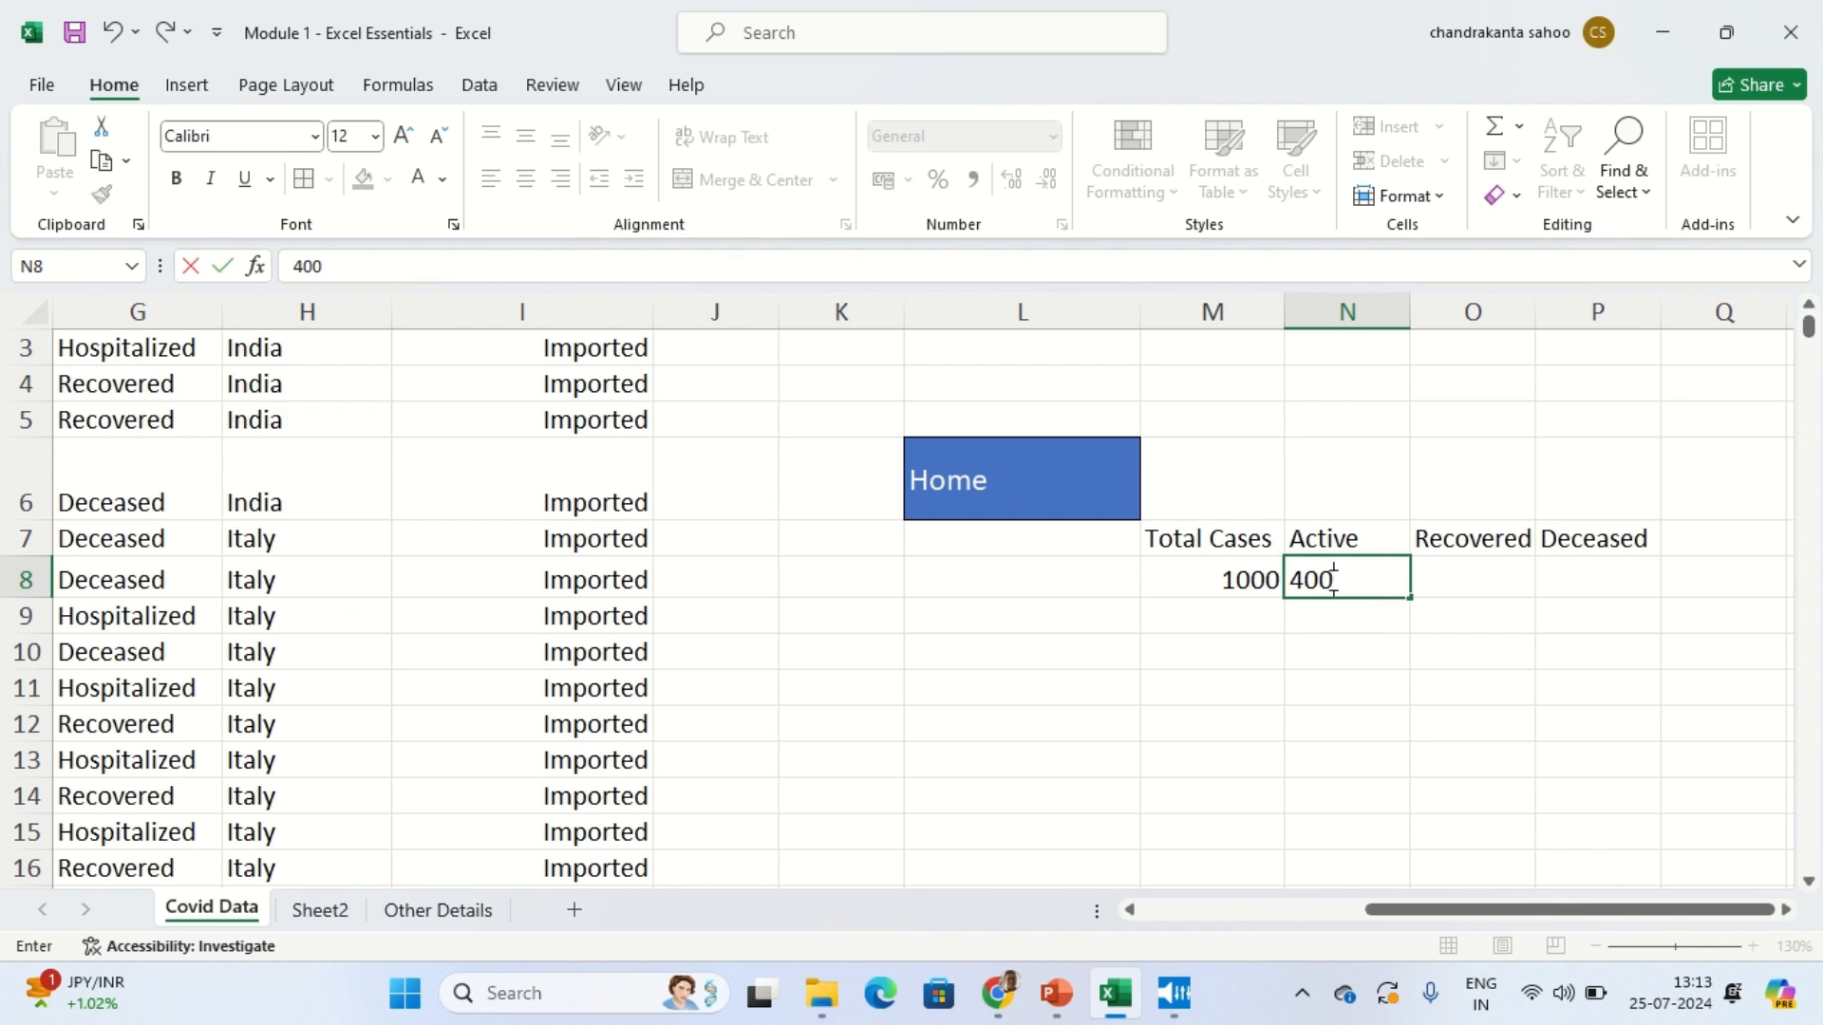
{"action": "left_click", "coordinate": [1499, 583]}
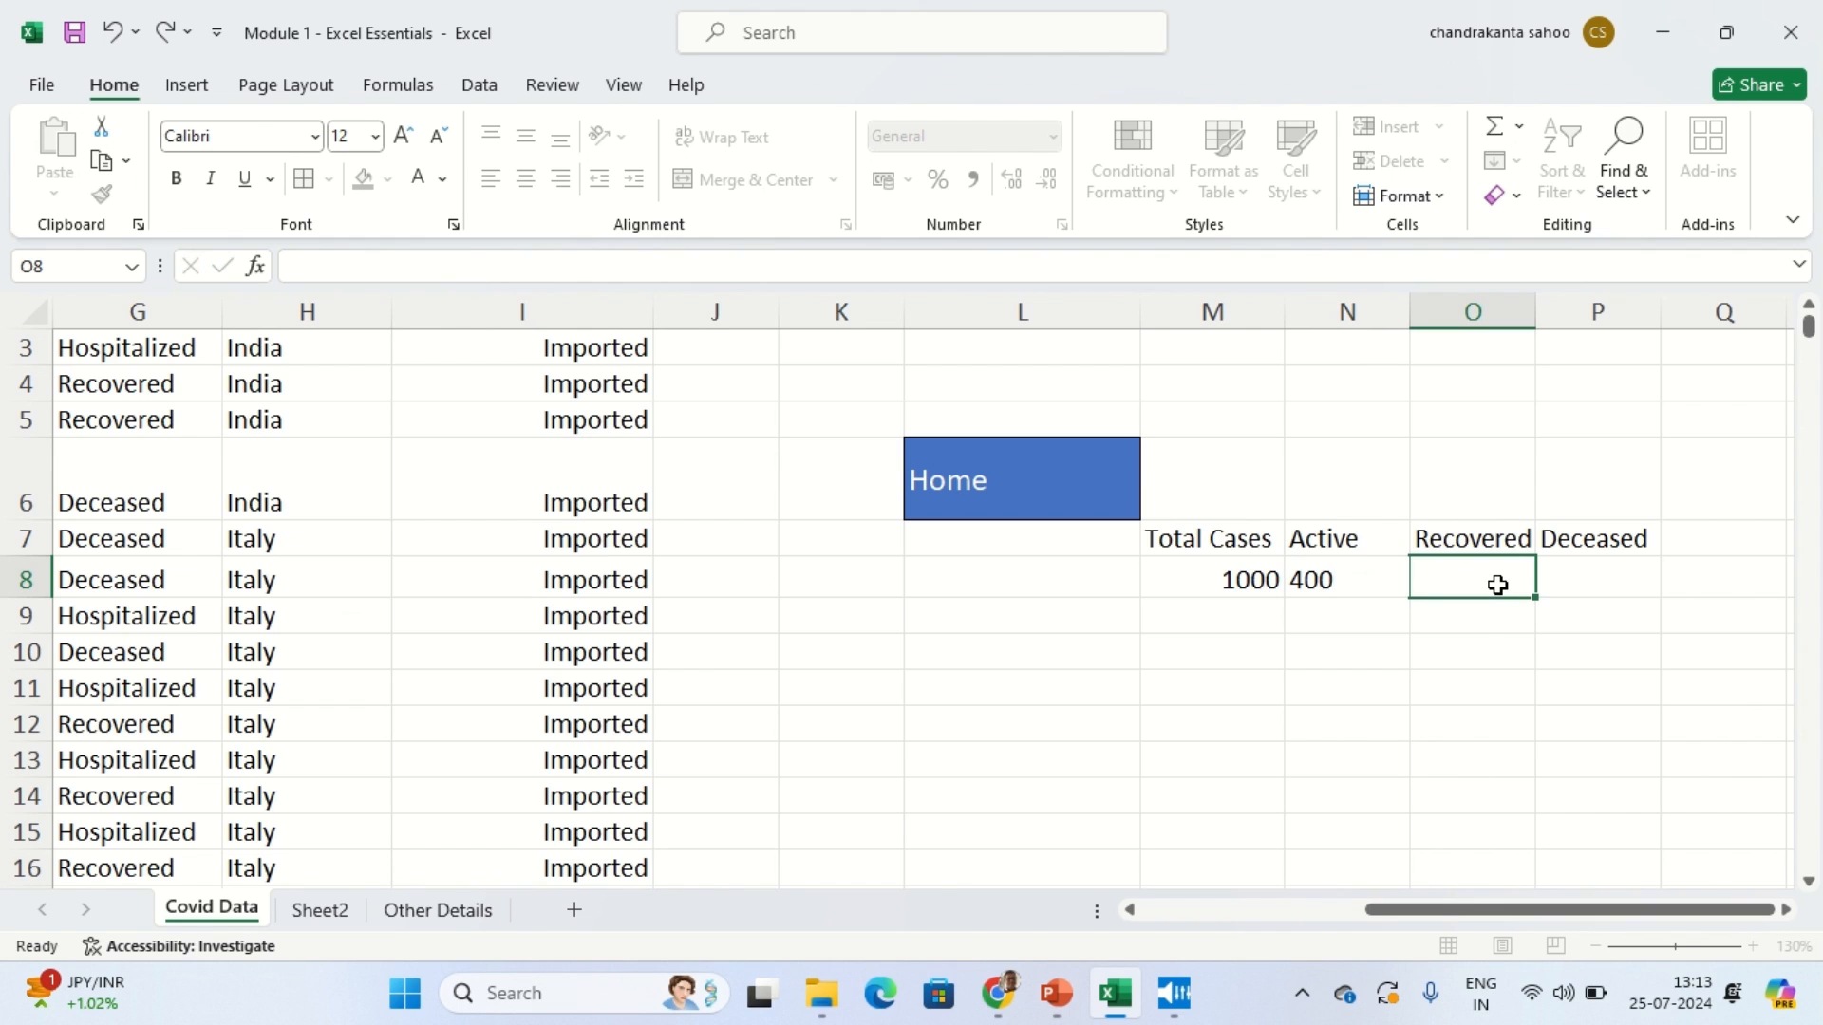
{"action": "type", "text": "500"}
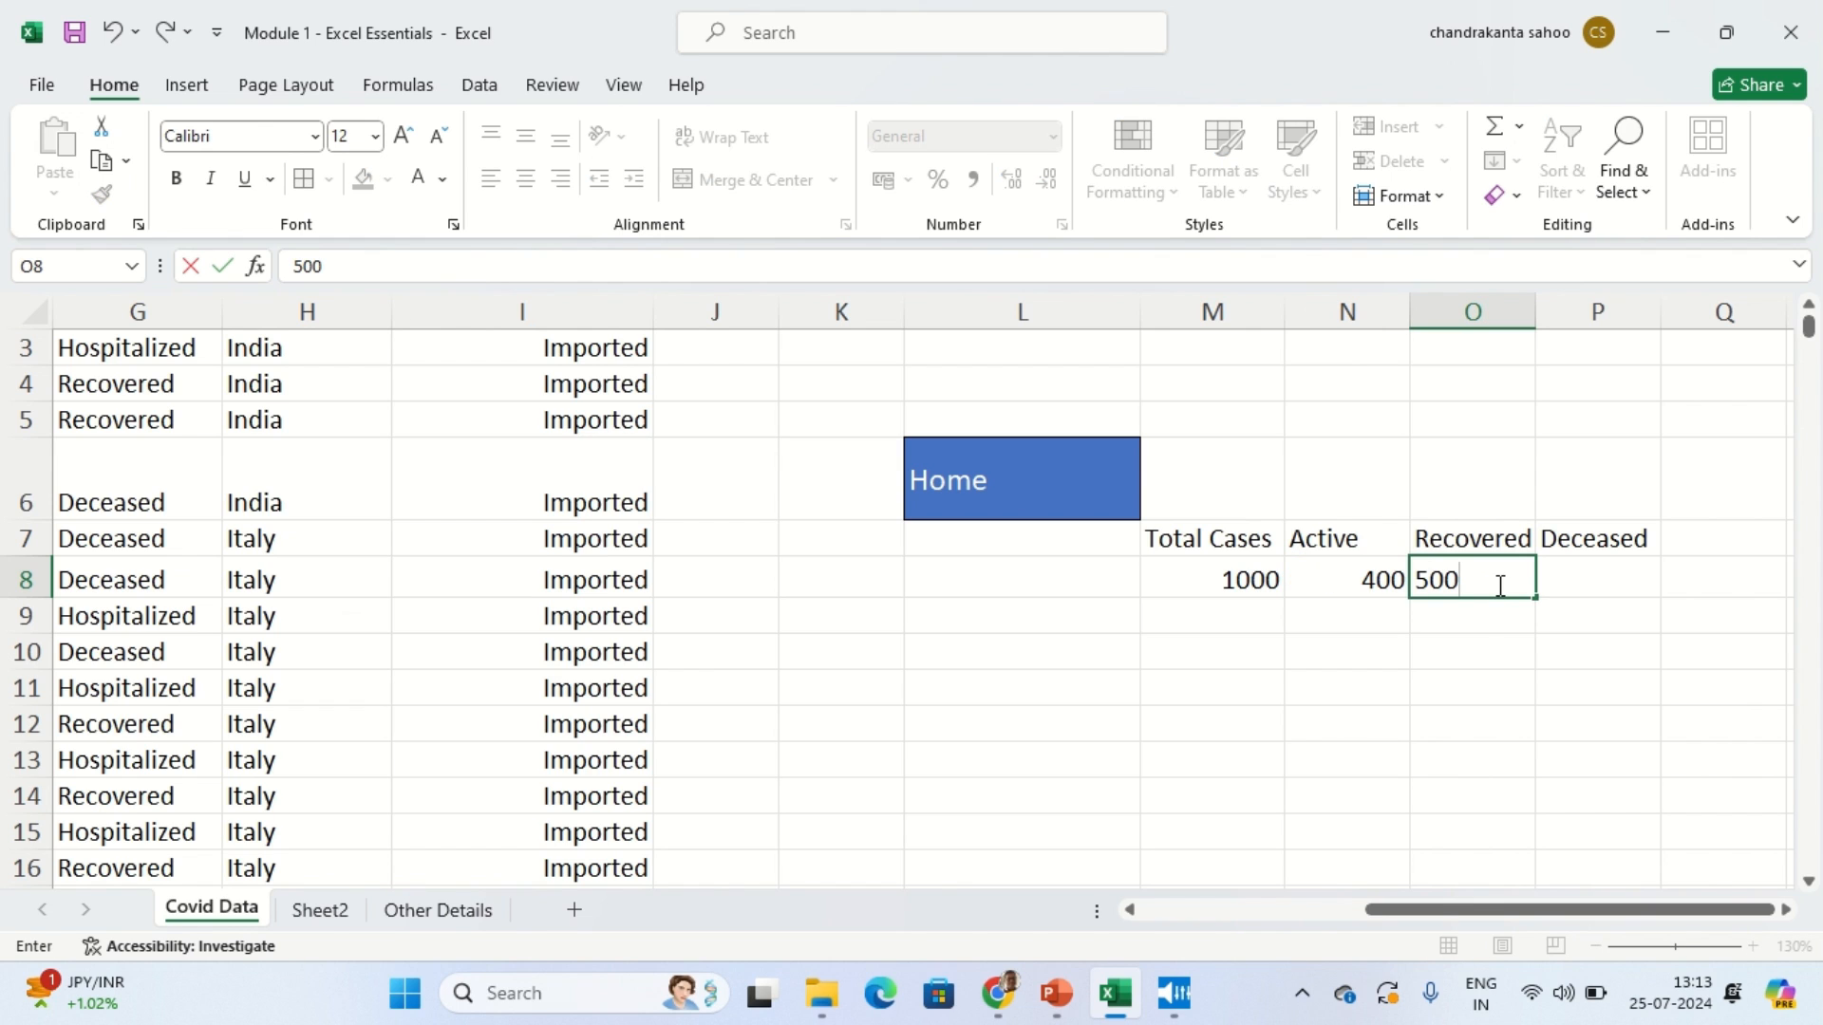
{"action": "left_click", "coordinate": [1581, 593]}
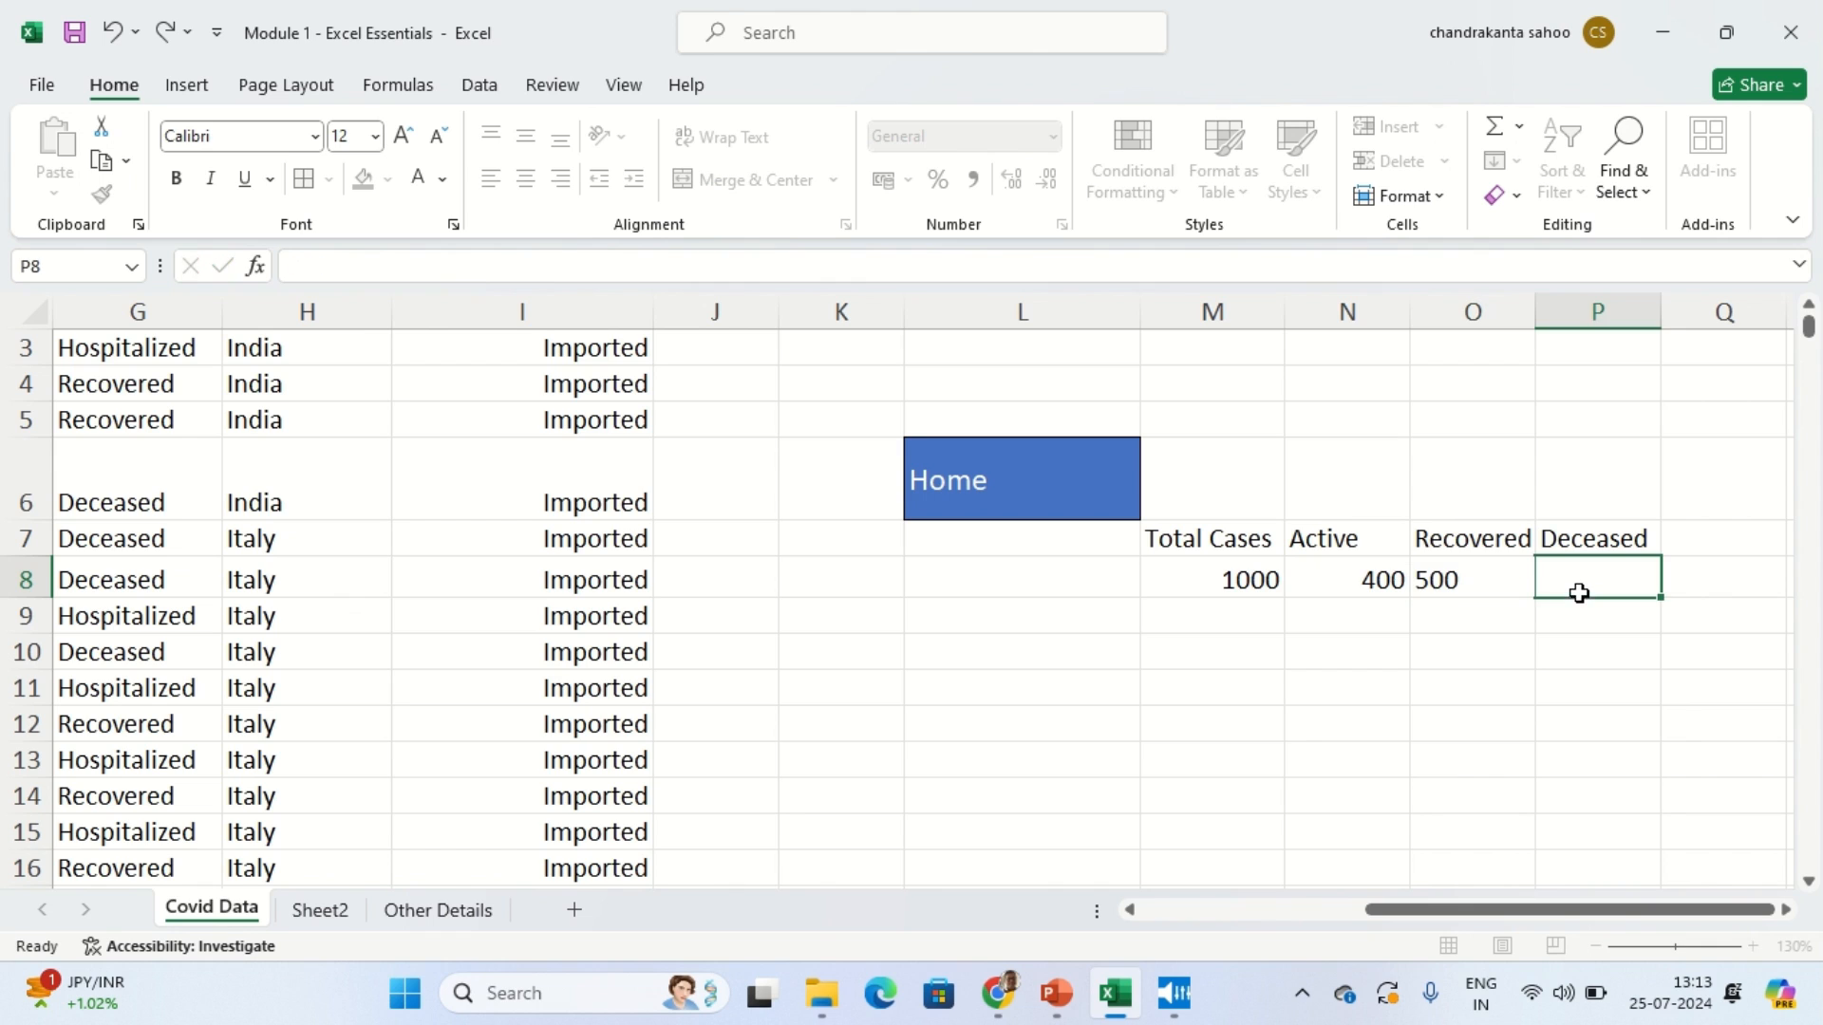
{"action": "type", "text": "100"}
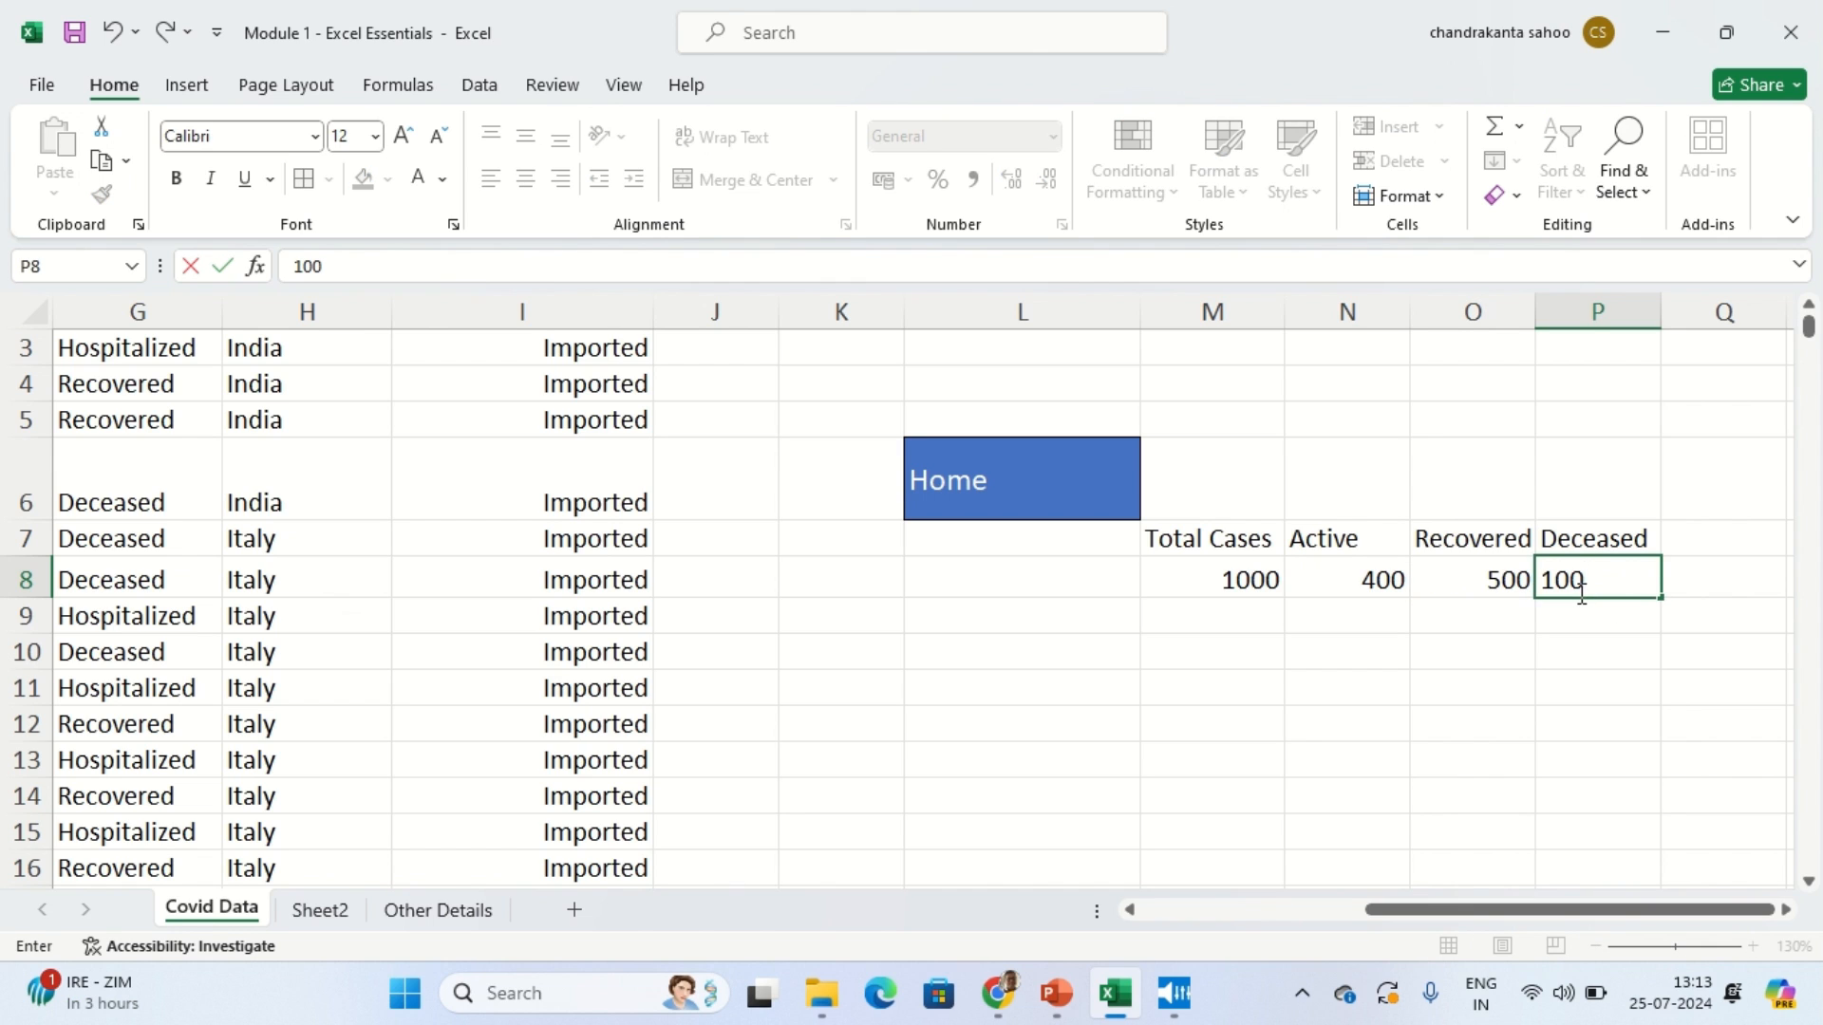
{"action": "left_click", "coordinate": [1655, 697]}
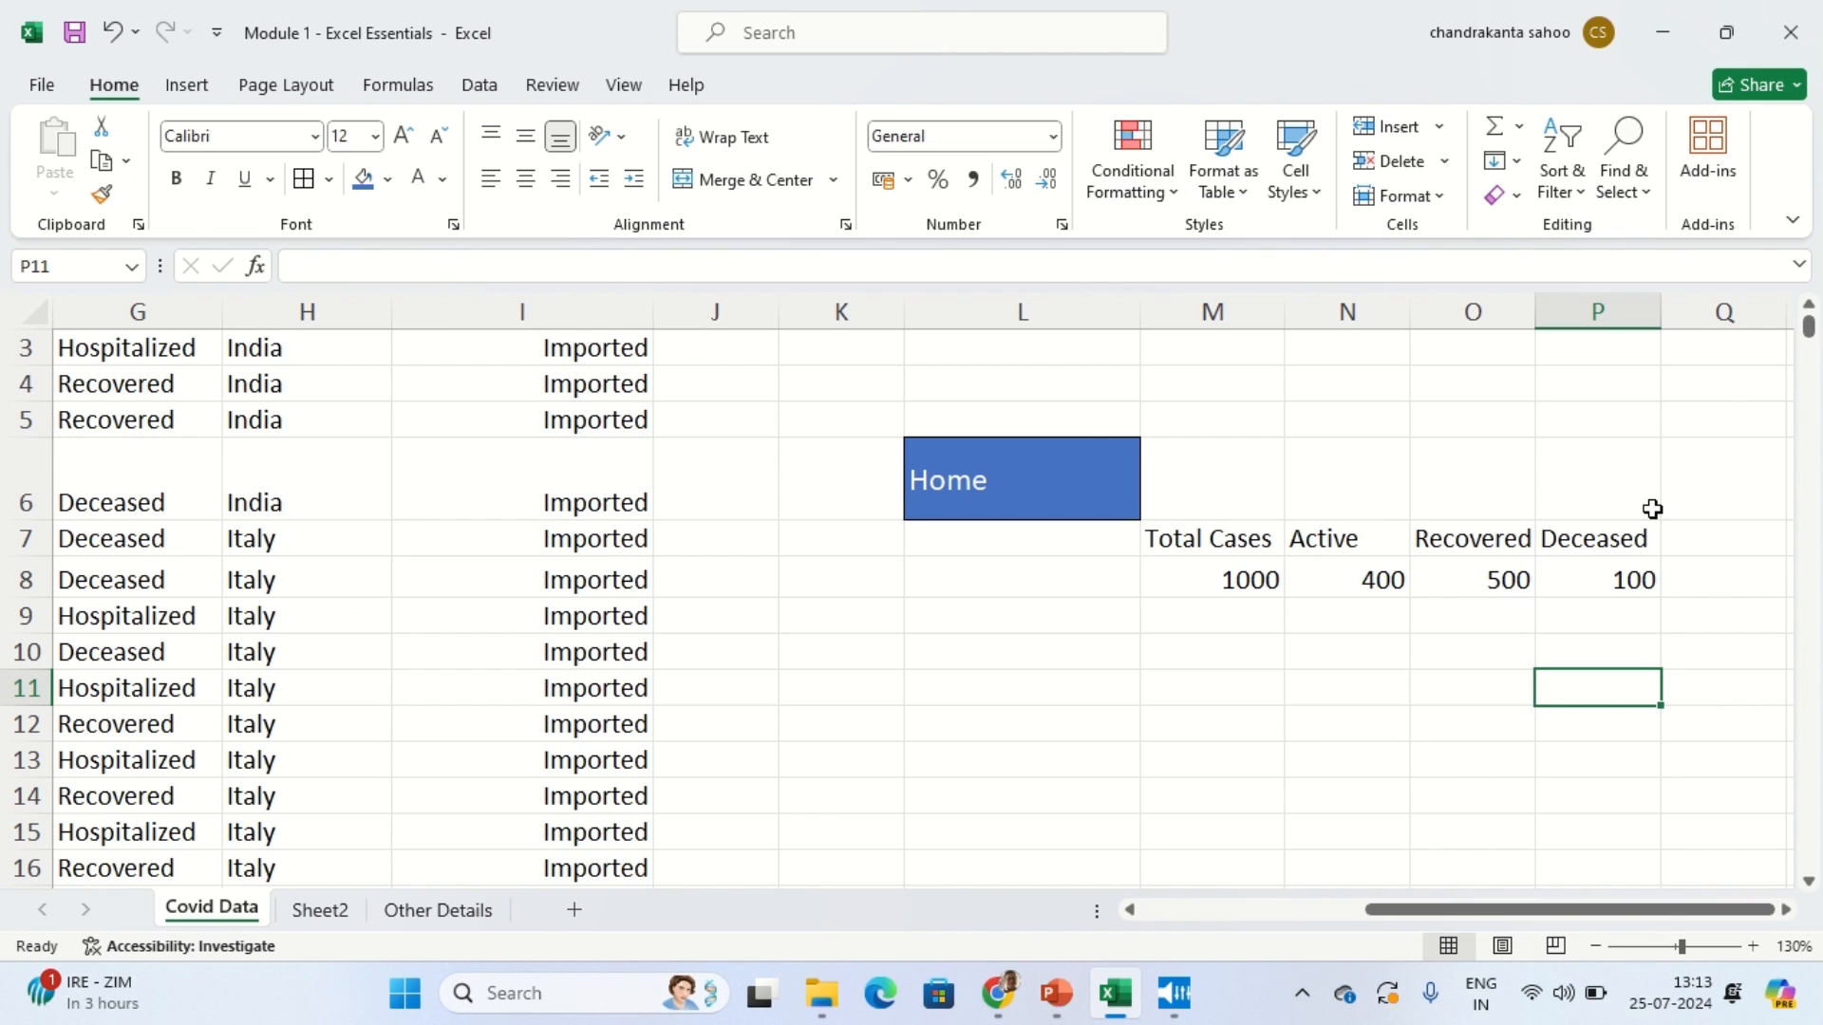
Step: Enter the title Odisha in M6, above the Total Cases header
{"action": "left_click", "coordinate": [1231, 481]}
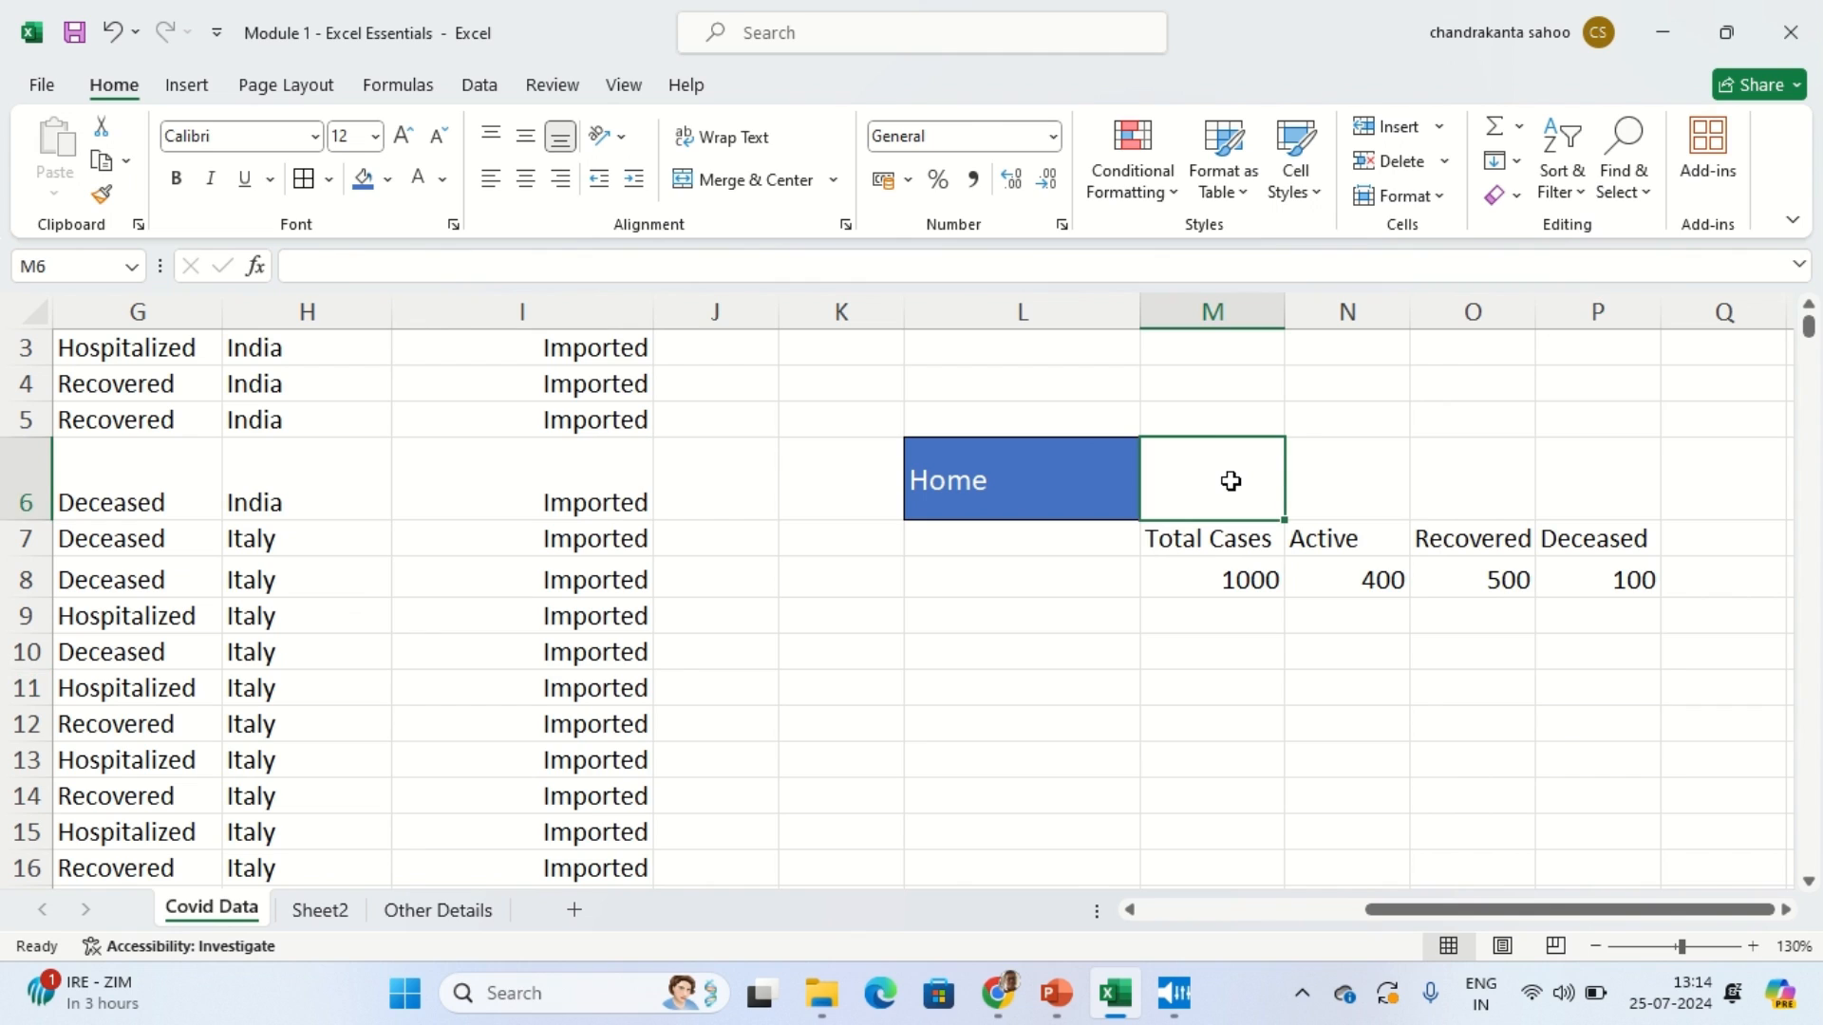
{"action": "type", "text": "Odisha"}
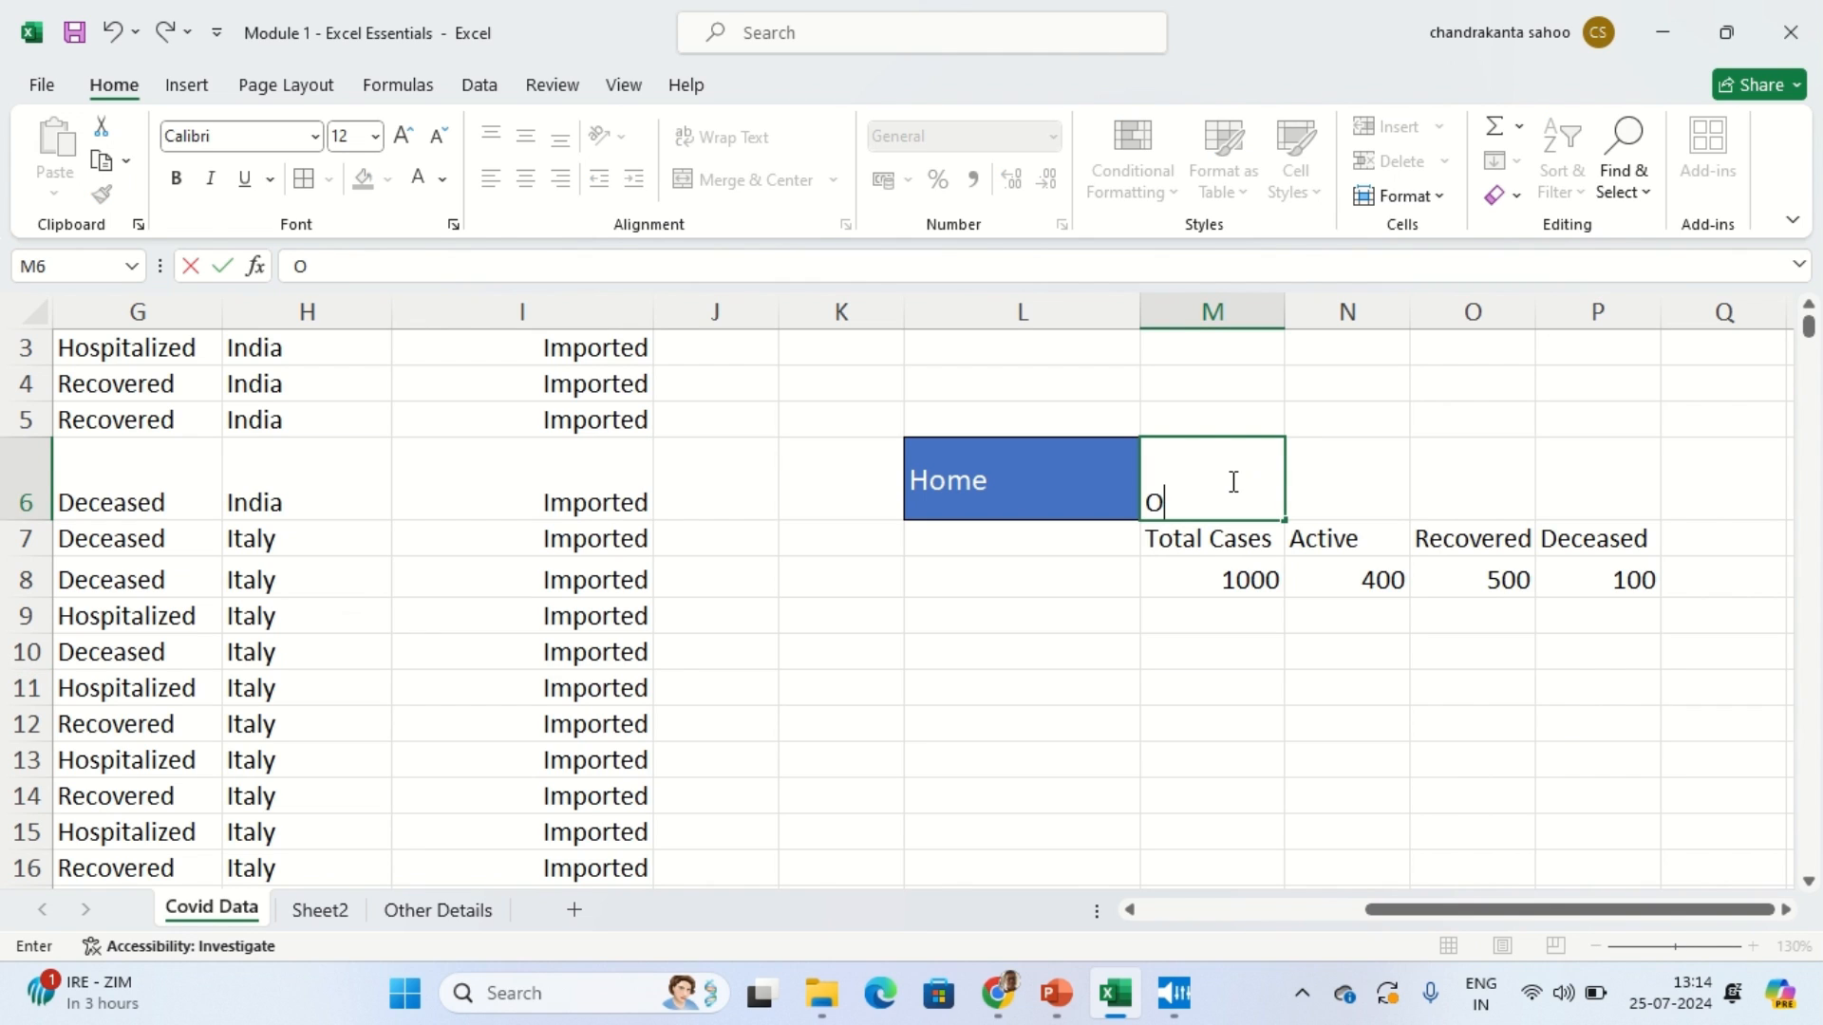
{"action": "left_click", "coordinate": [1268, 750]}
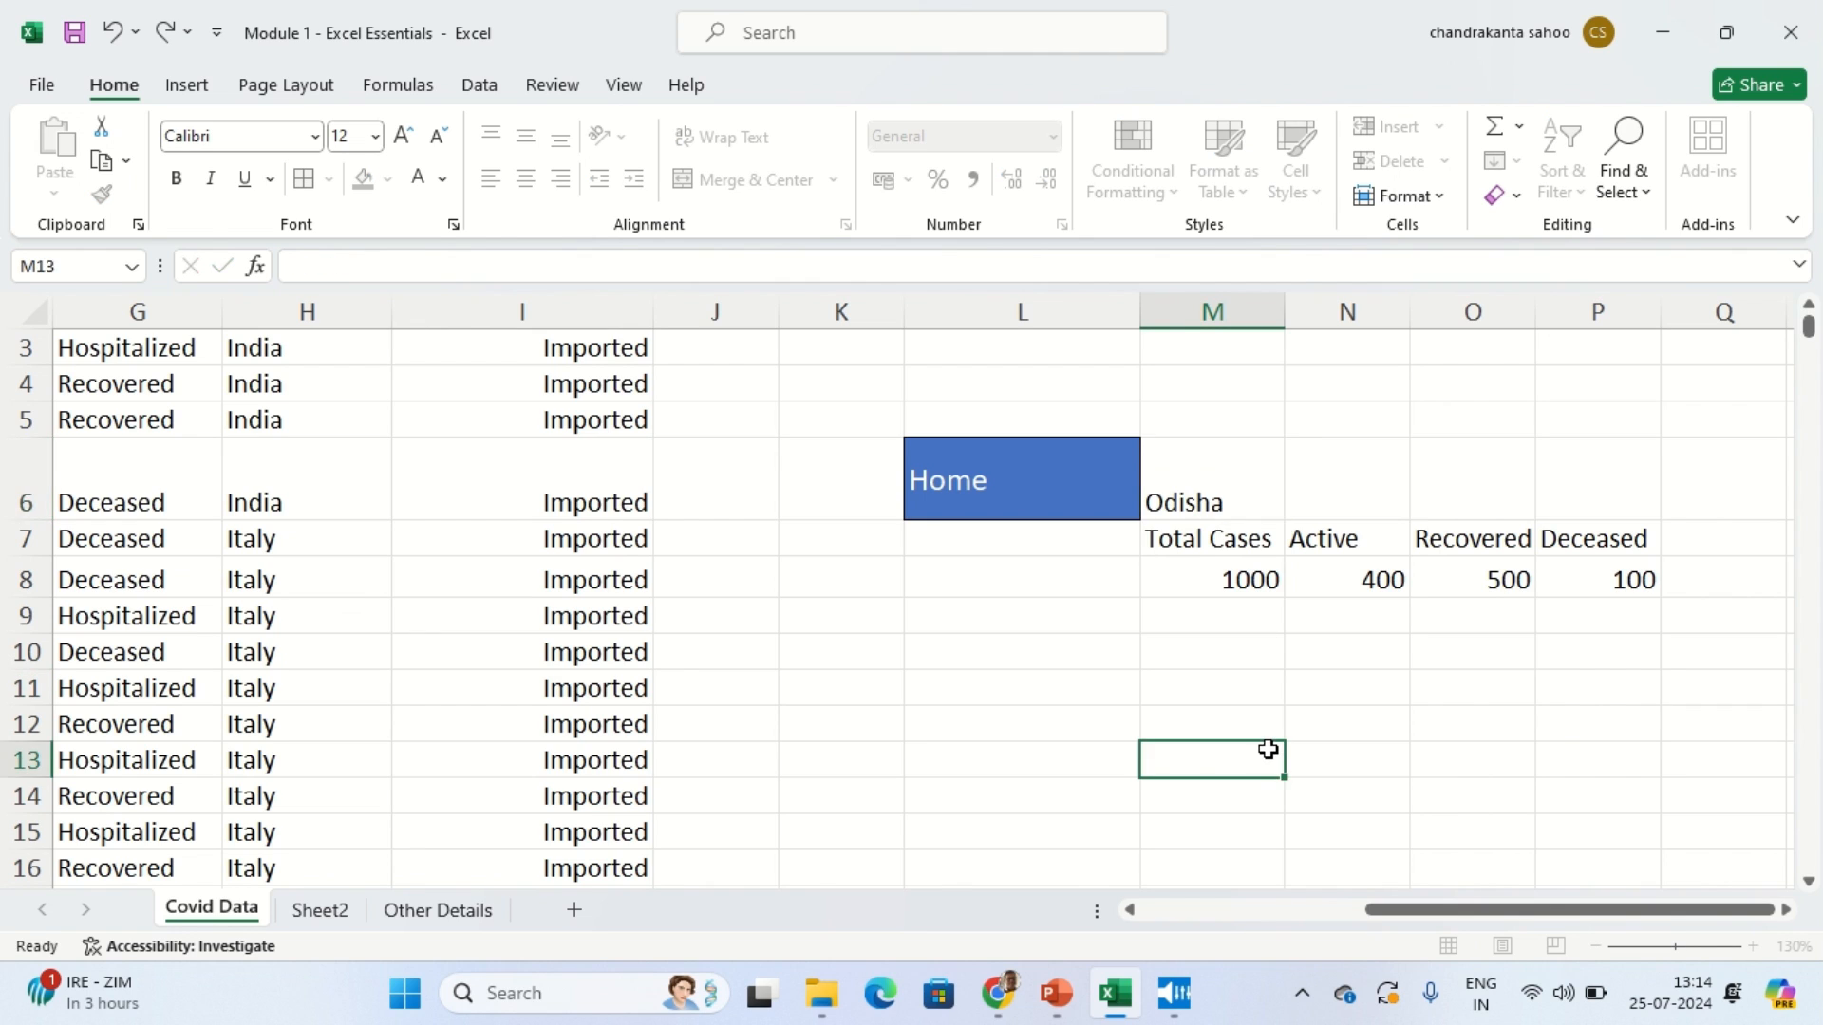
Step: Fill the Odisha title from M6 across to P6 so that it stands above every header
{"action": "left_click", "coordinate": [1201, 493]}
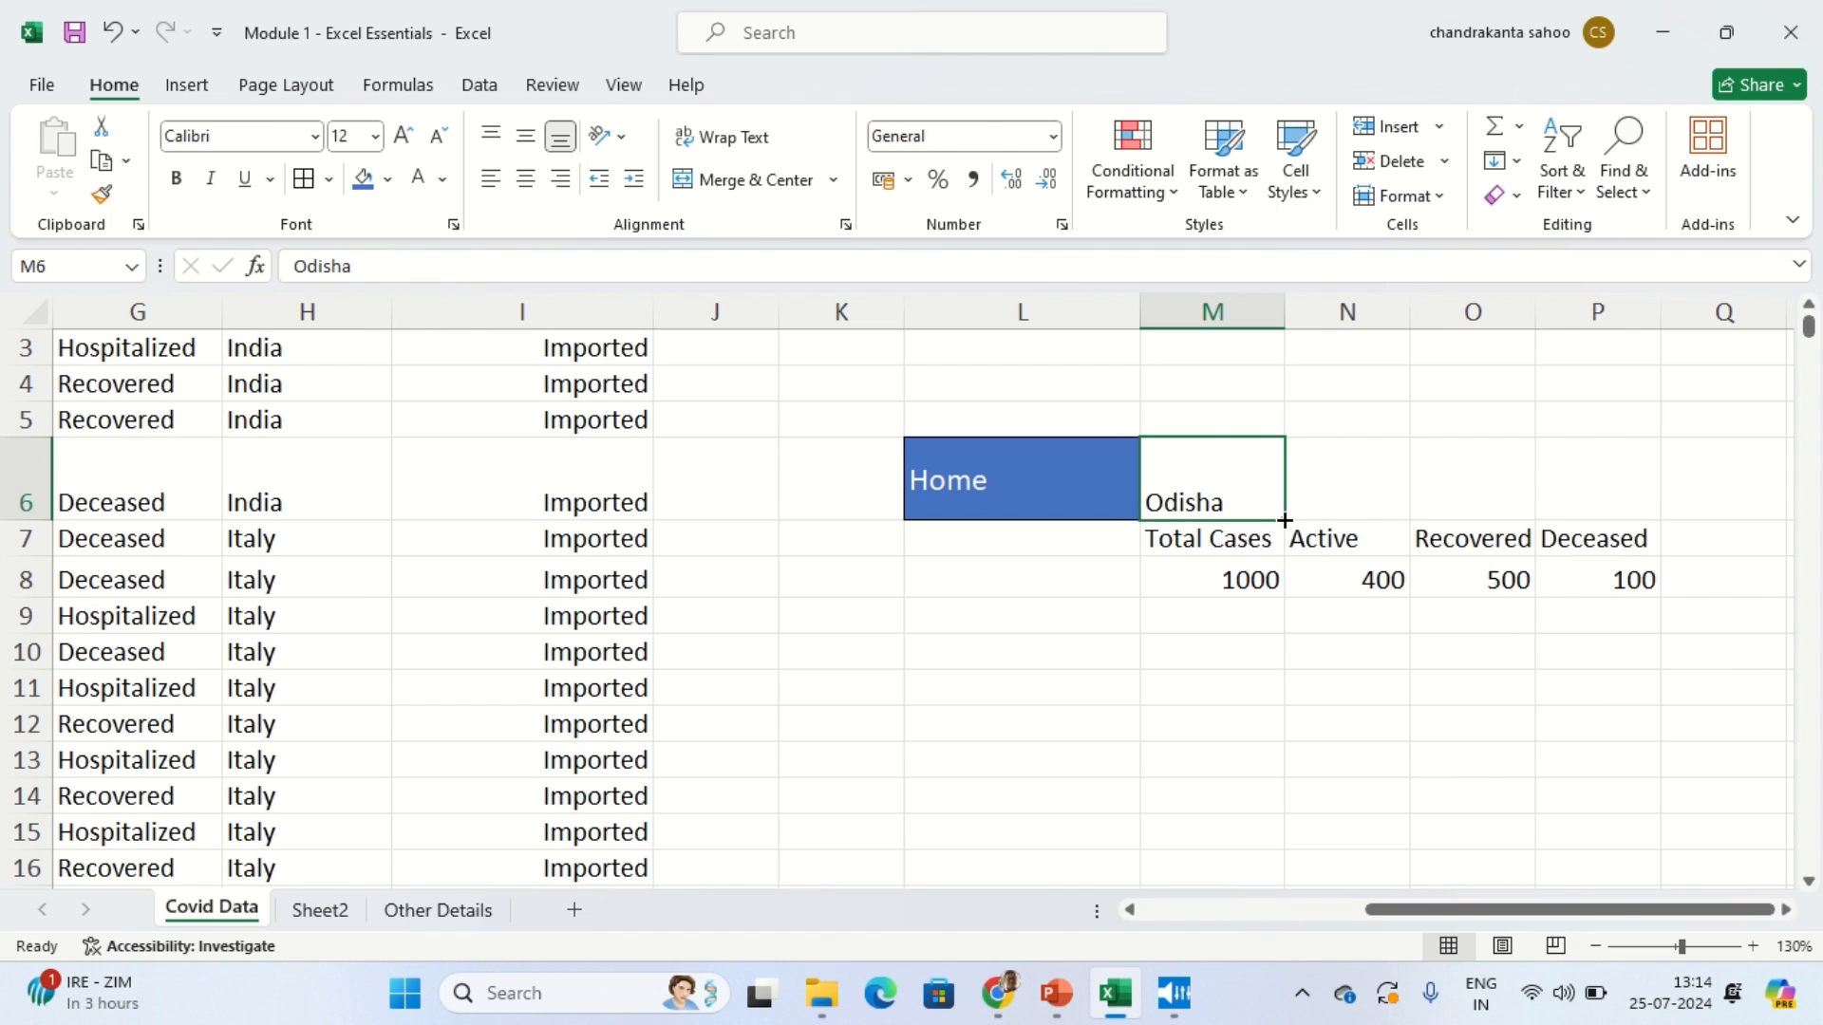
{"action": "left_click_drag", "start_coordinate": [1285, 521], "coordinate": [1625, 517]}
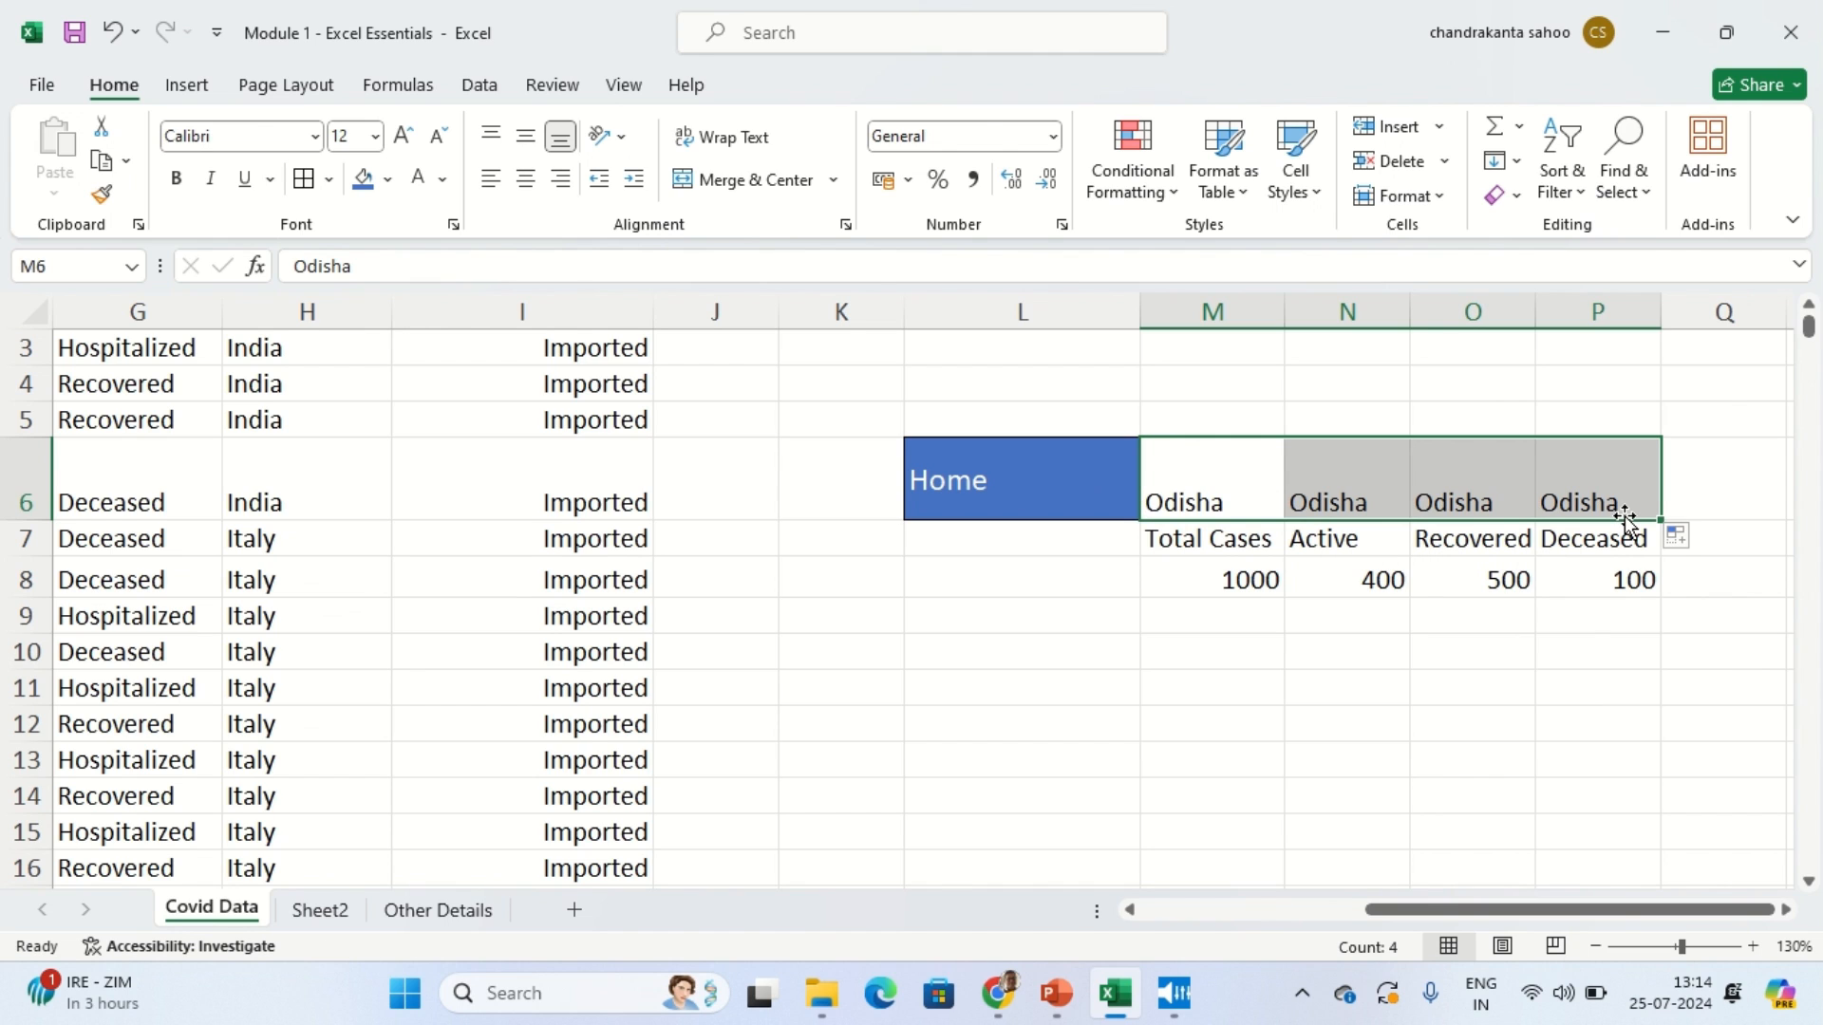
{"action": "left_click", "coordinate": [1456, 649]}
{"action": "left_click", "coordinate": [1214, 495]}
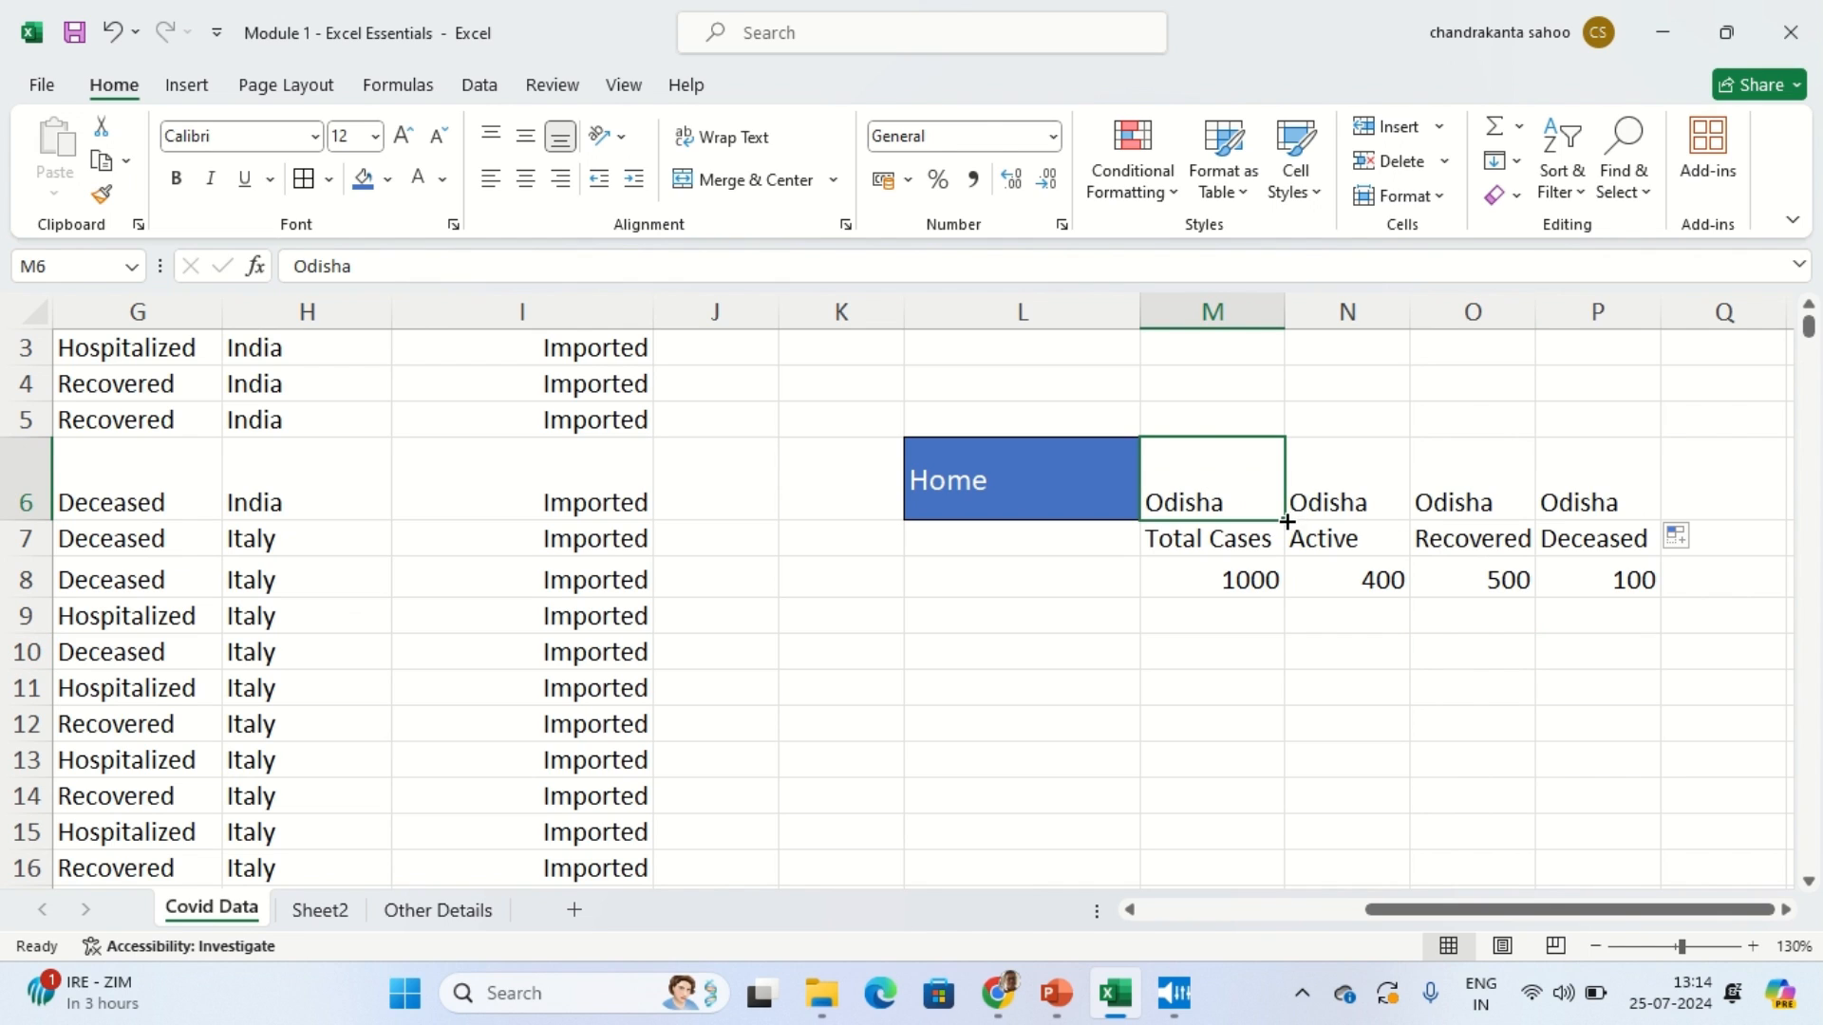
{"action": "left_click_drag", "start_coordinate": [1285, 520], "coordinate": [1625, 520]}
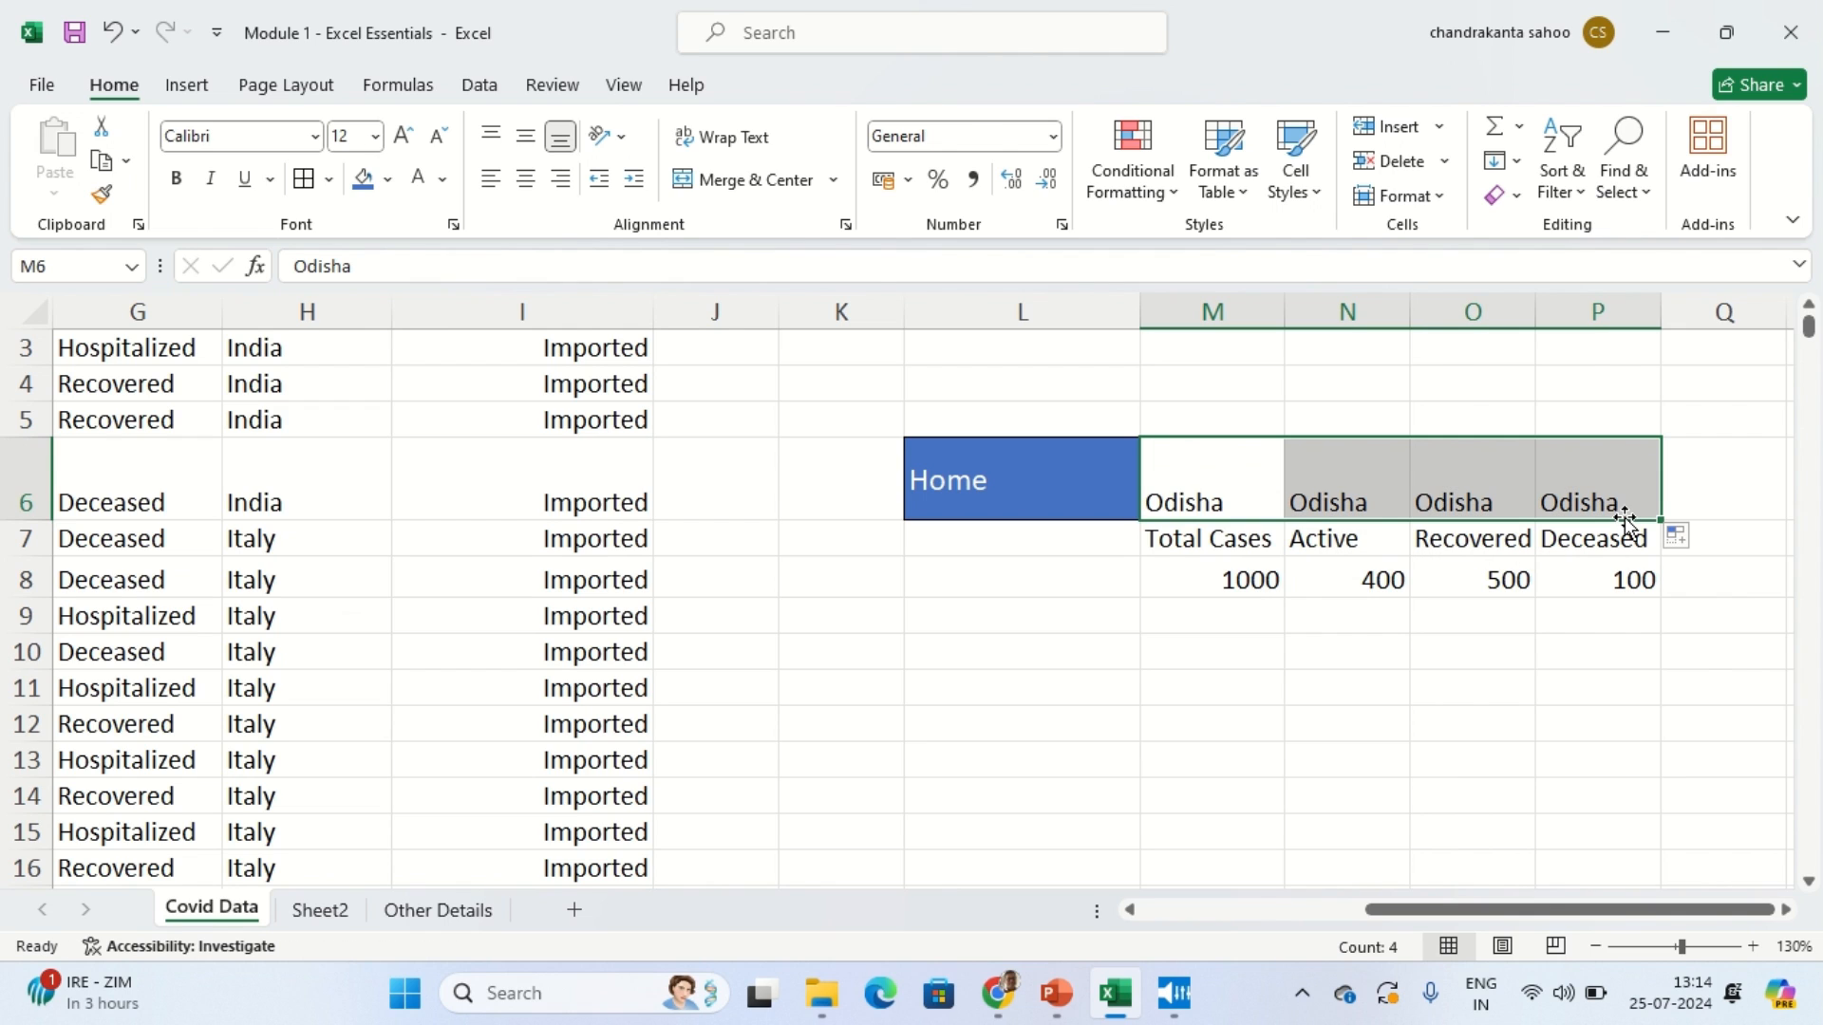
{"action": "left_click", "coordinate": [1401, 589]}
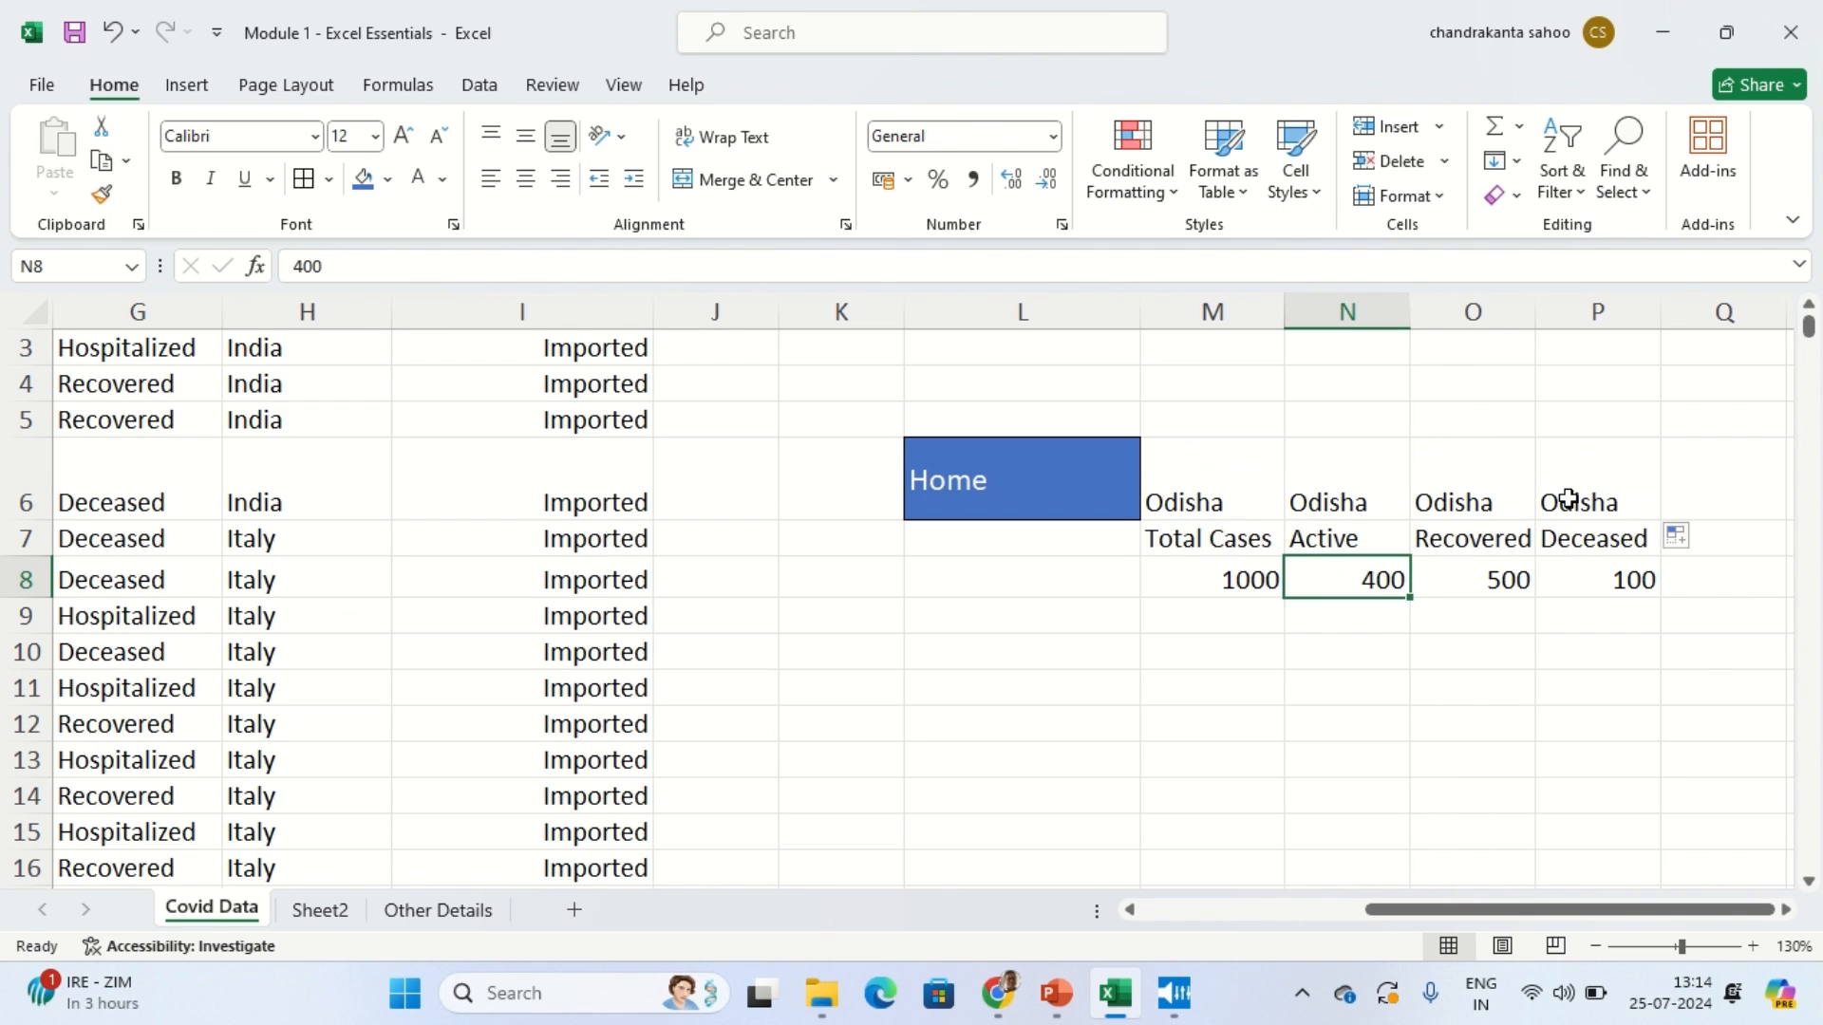
Step: Clear the repeated Odisha entries from N6:P6
{"action": "left_click", "coordinate": [1328, 495]}
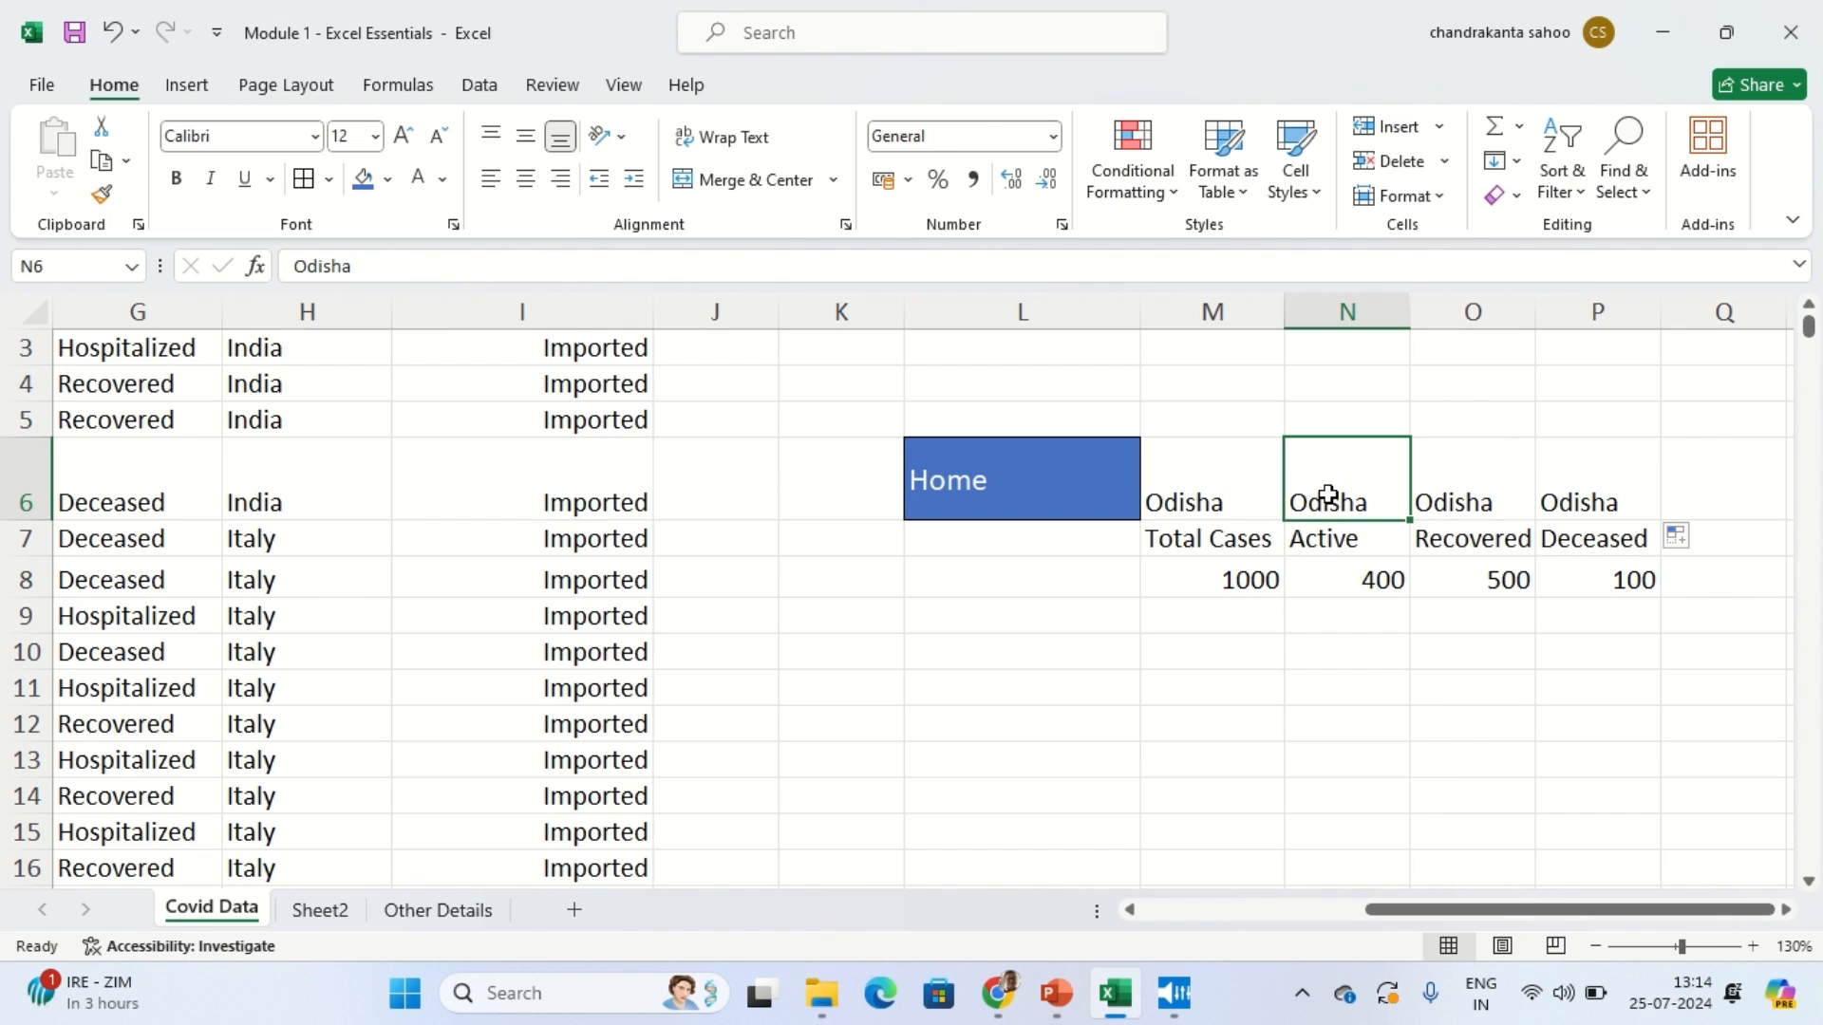
{"action": "key", "text": "shift+Right"}
{"action": "key", "text": "shift+Right"}
{"action": "key", "text": "Delete"}
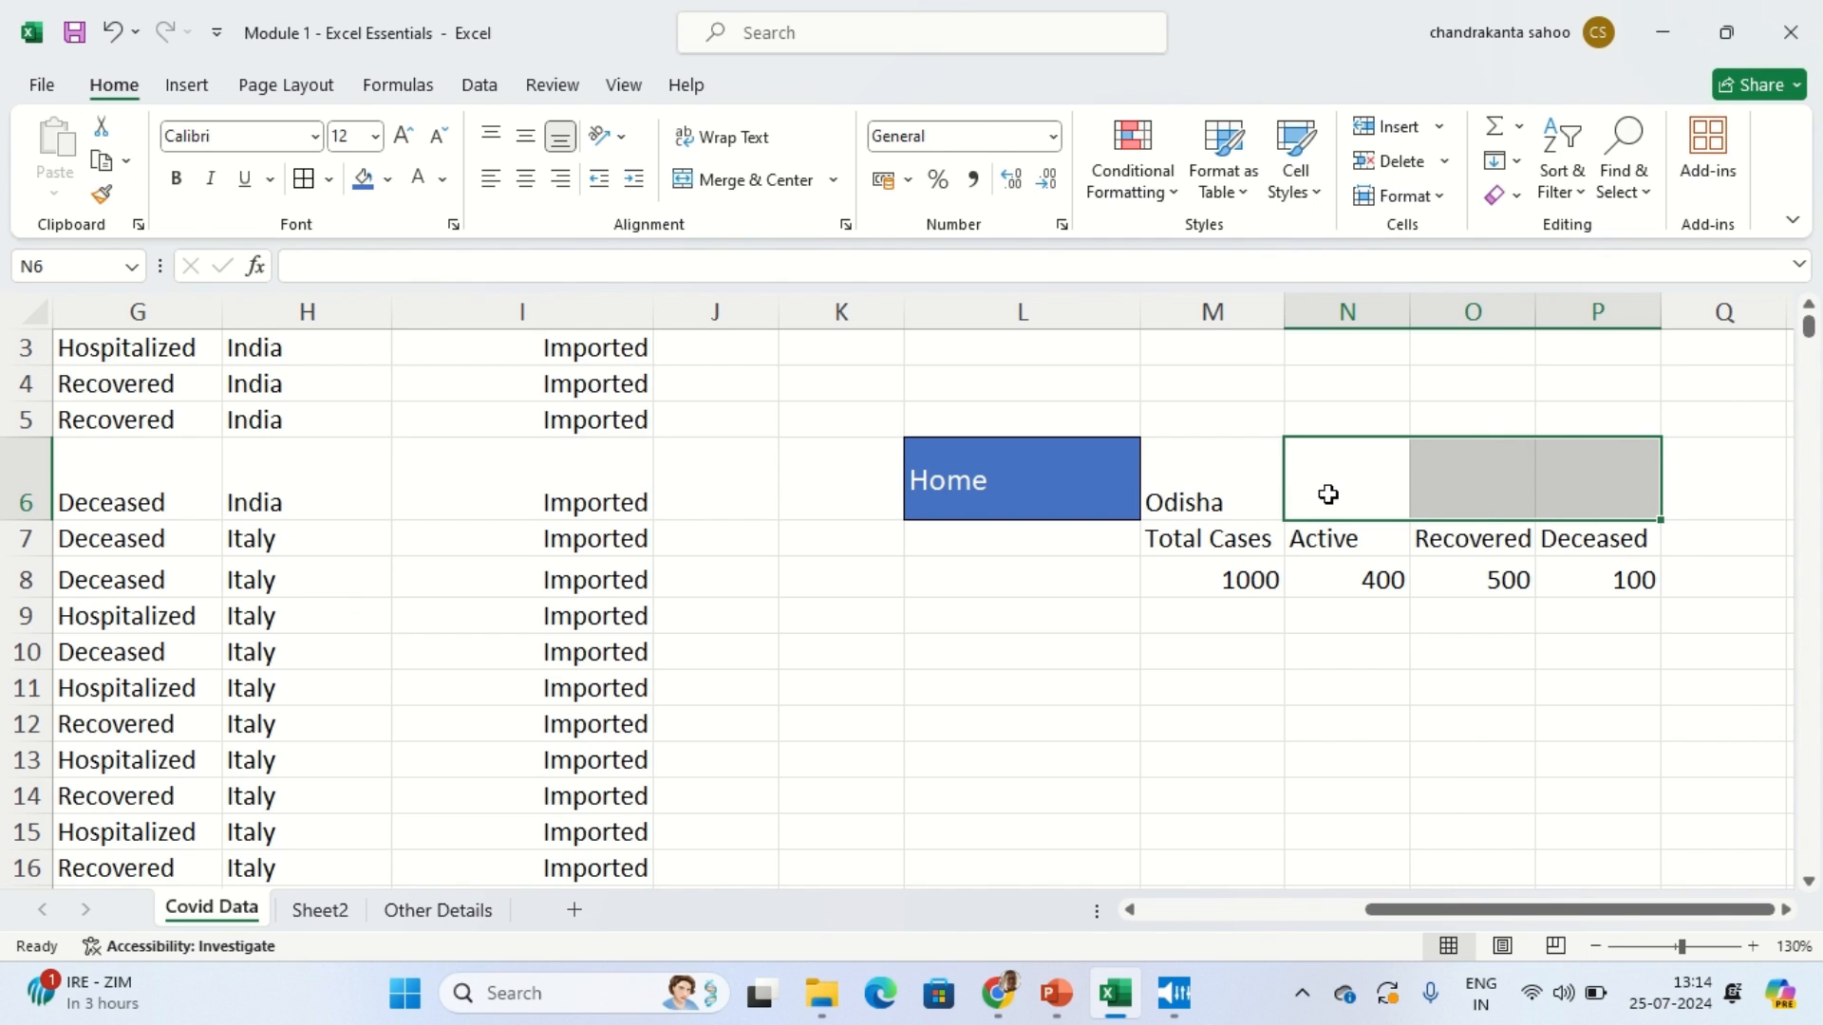
Step: Merge and center the Odisha title across M6:P6, above the four headers
{"action": "left_click", "coordinate": [1224, 489]}
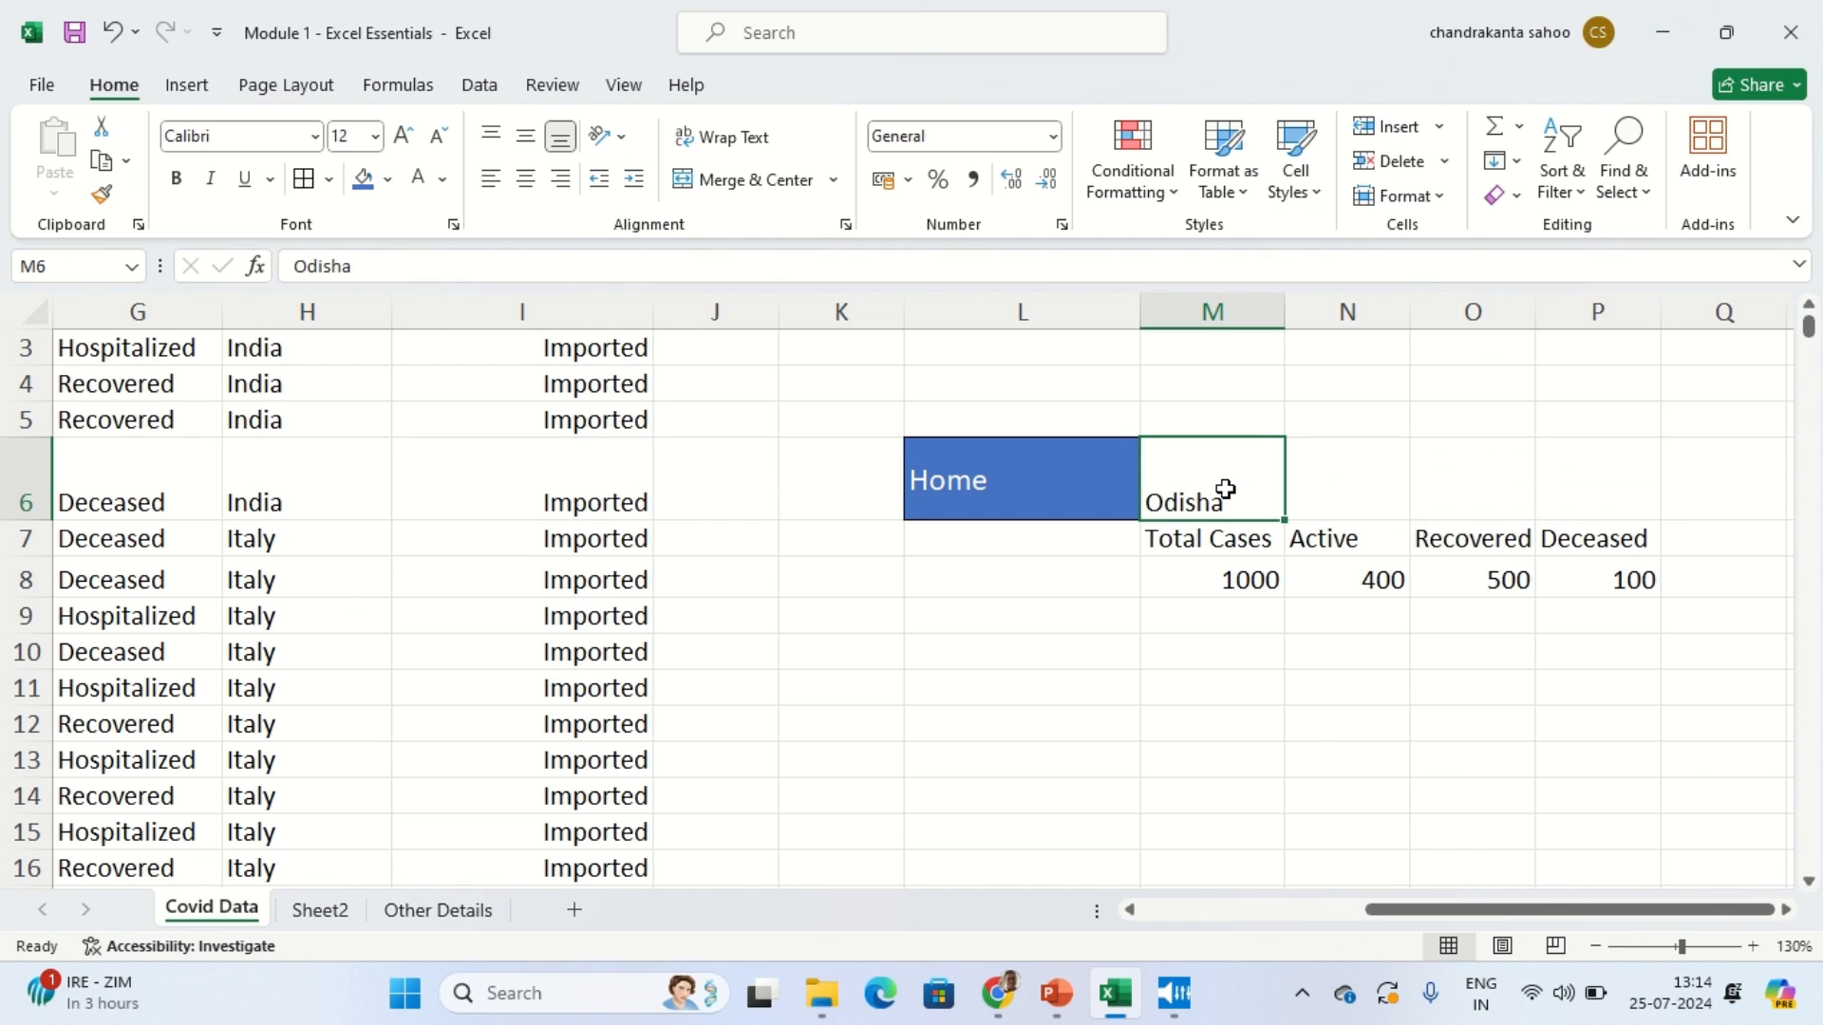
{"action": "key", "text": "shift+Right"}
{"action": "key", "text": "shift+Right"}
{"action": "key", "text": "shift+Right"}
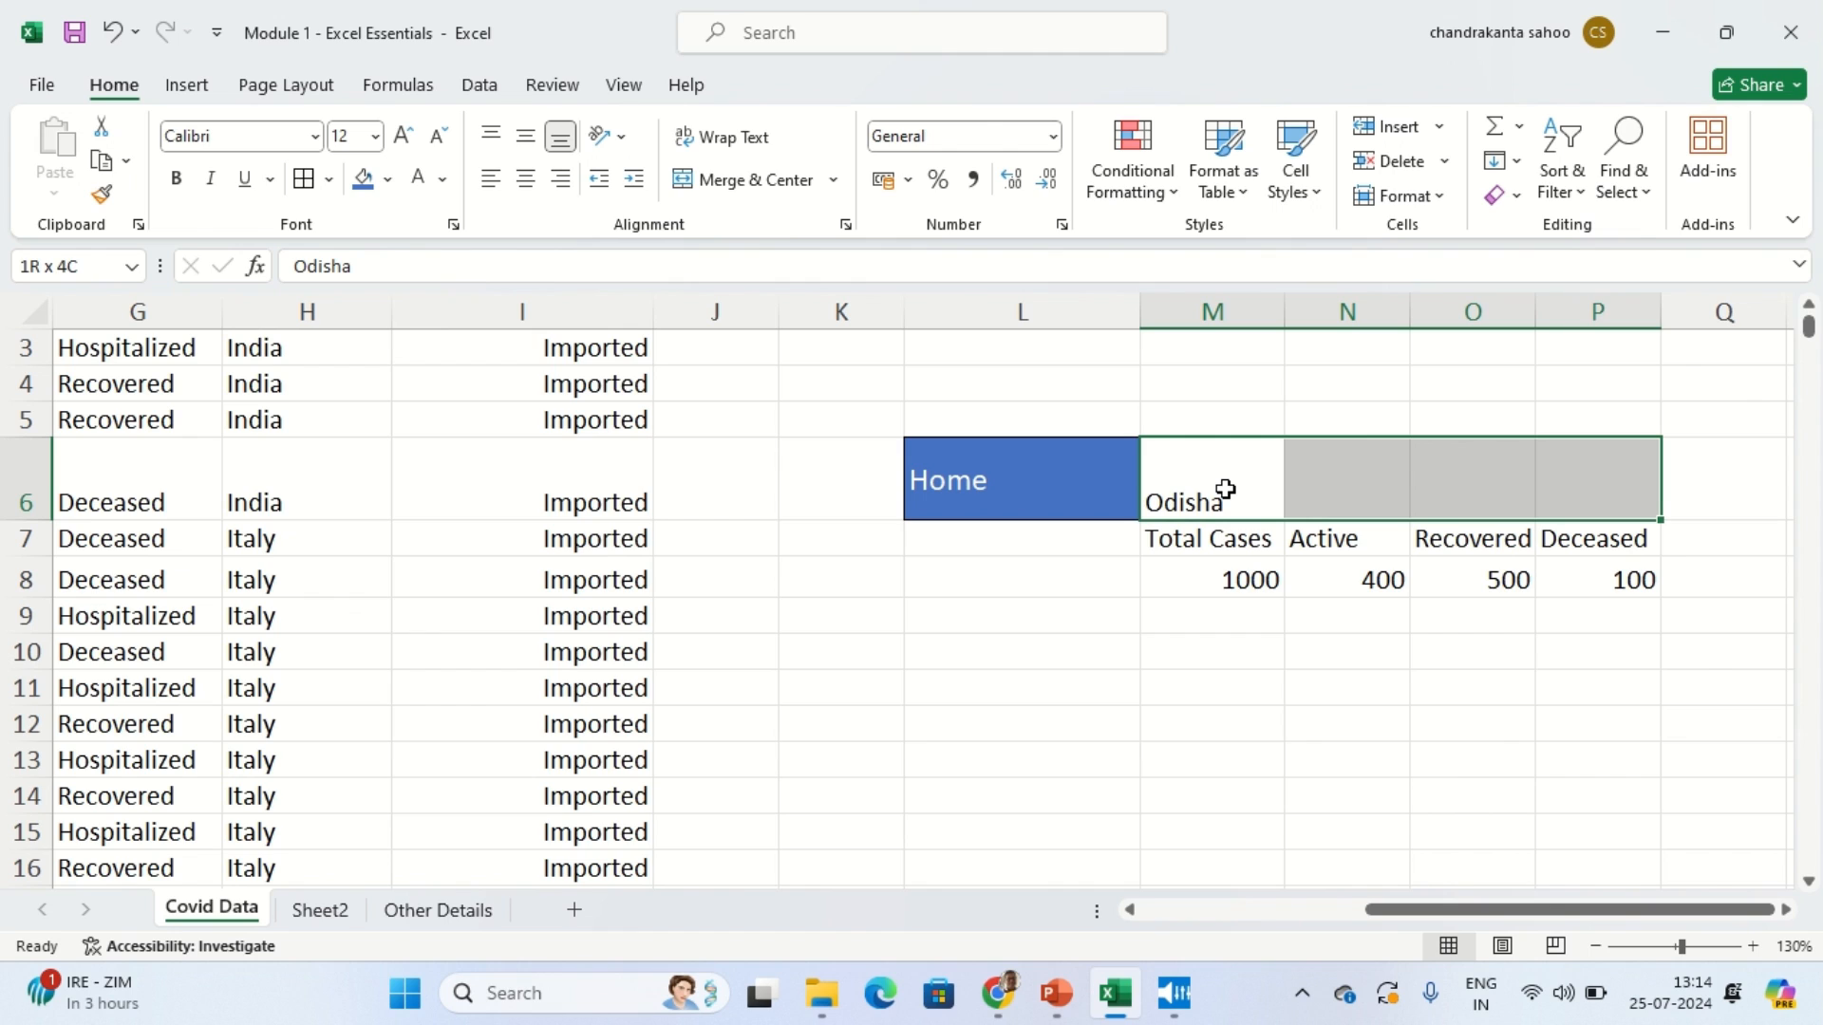
{"action": "left_click", "coordinate": [757, 182]}
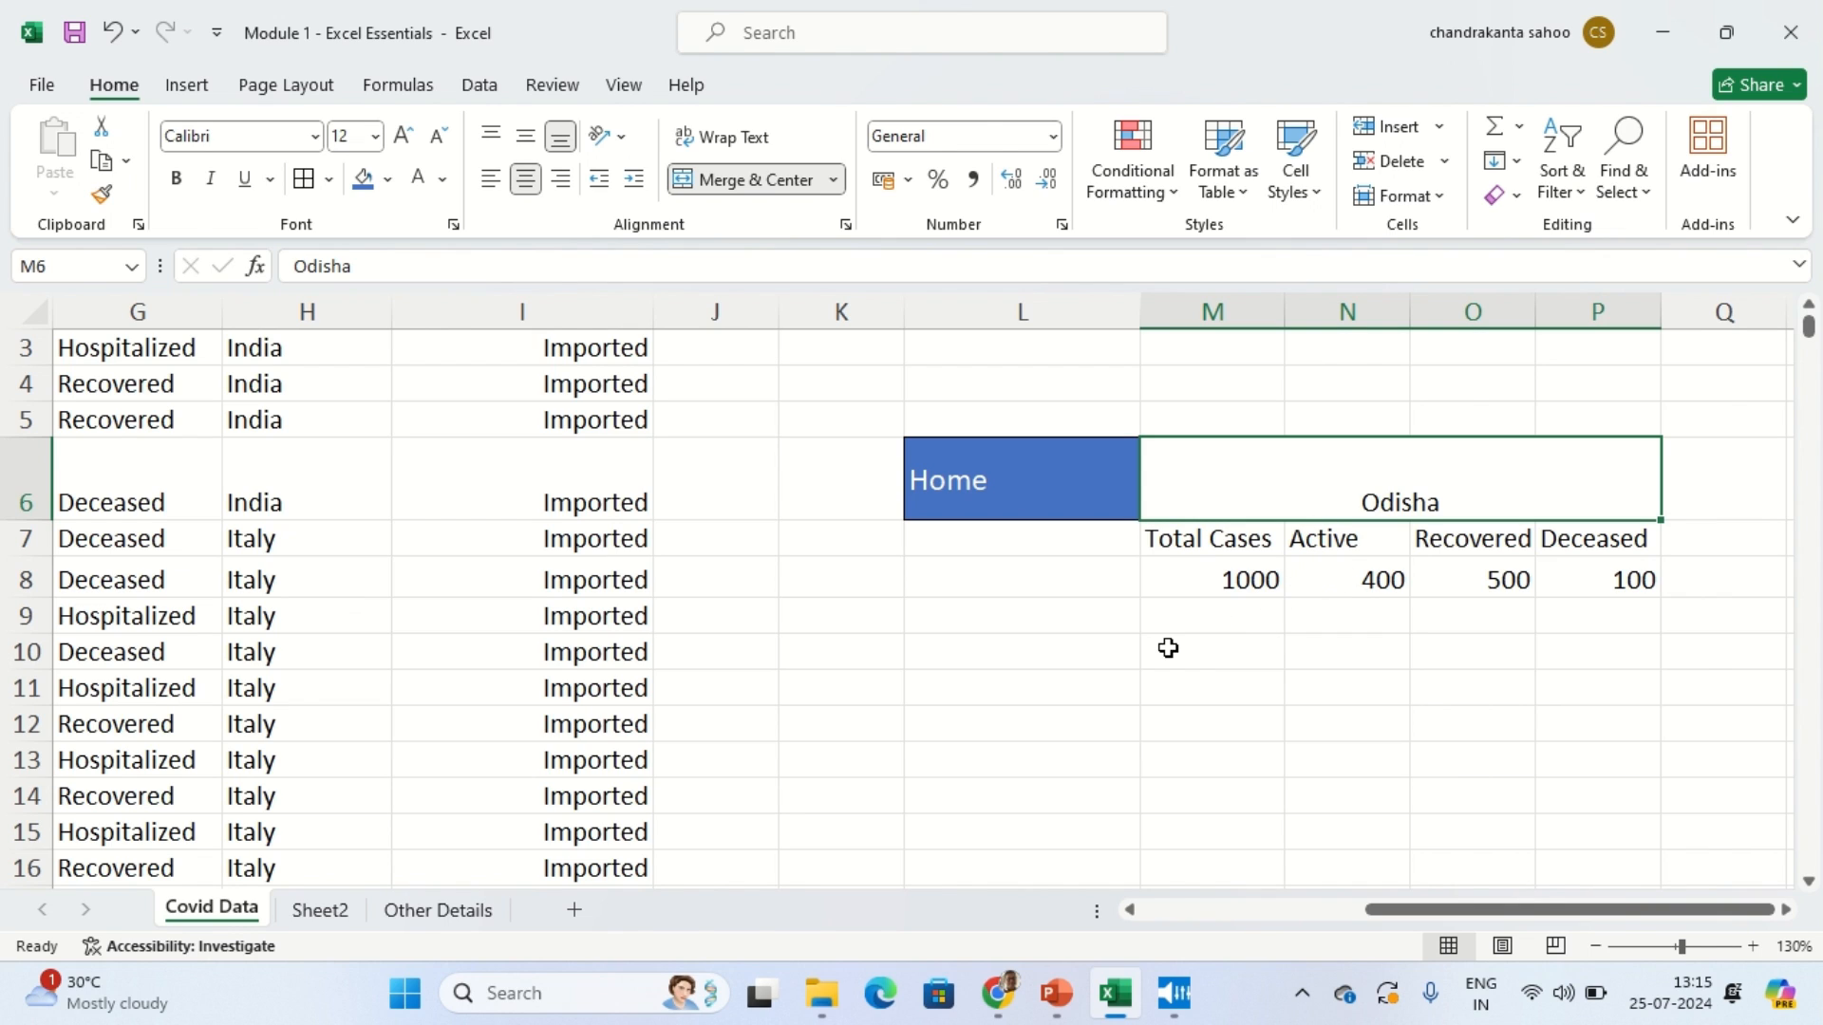
{"action": "left_click", "coordinate": [979, 622]}
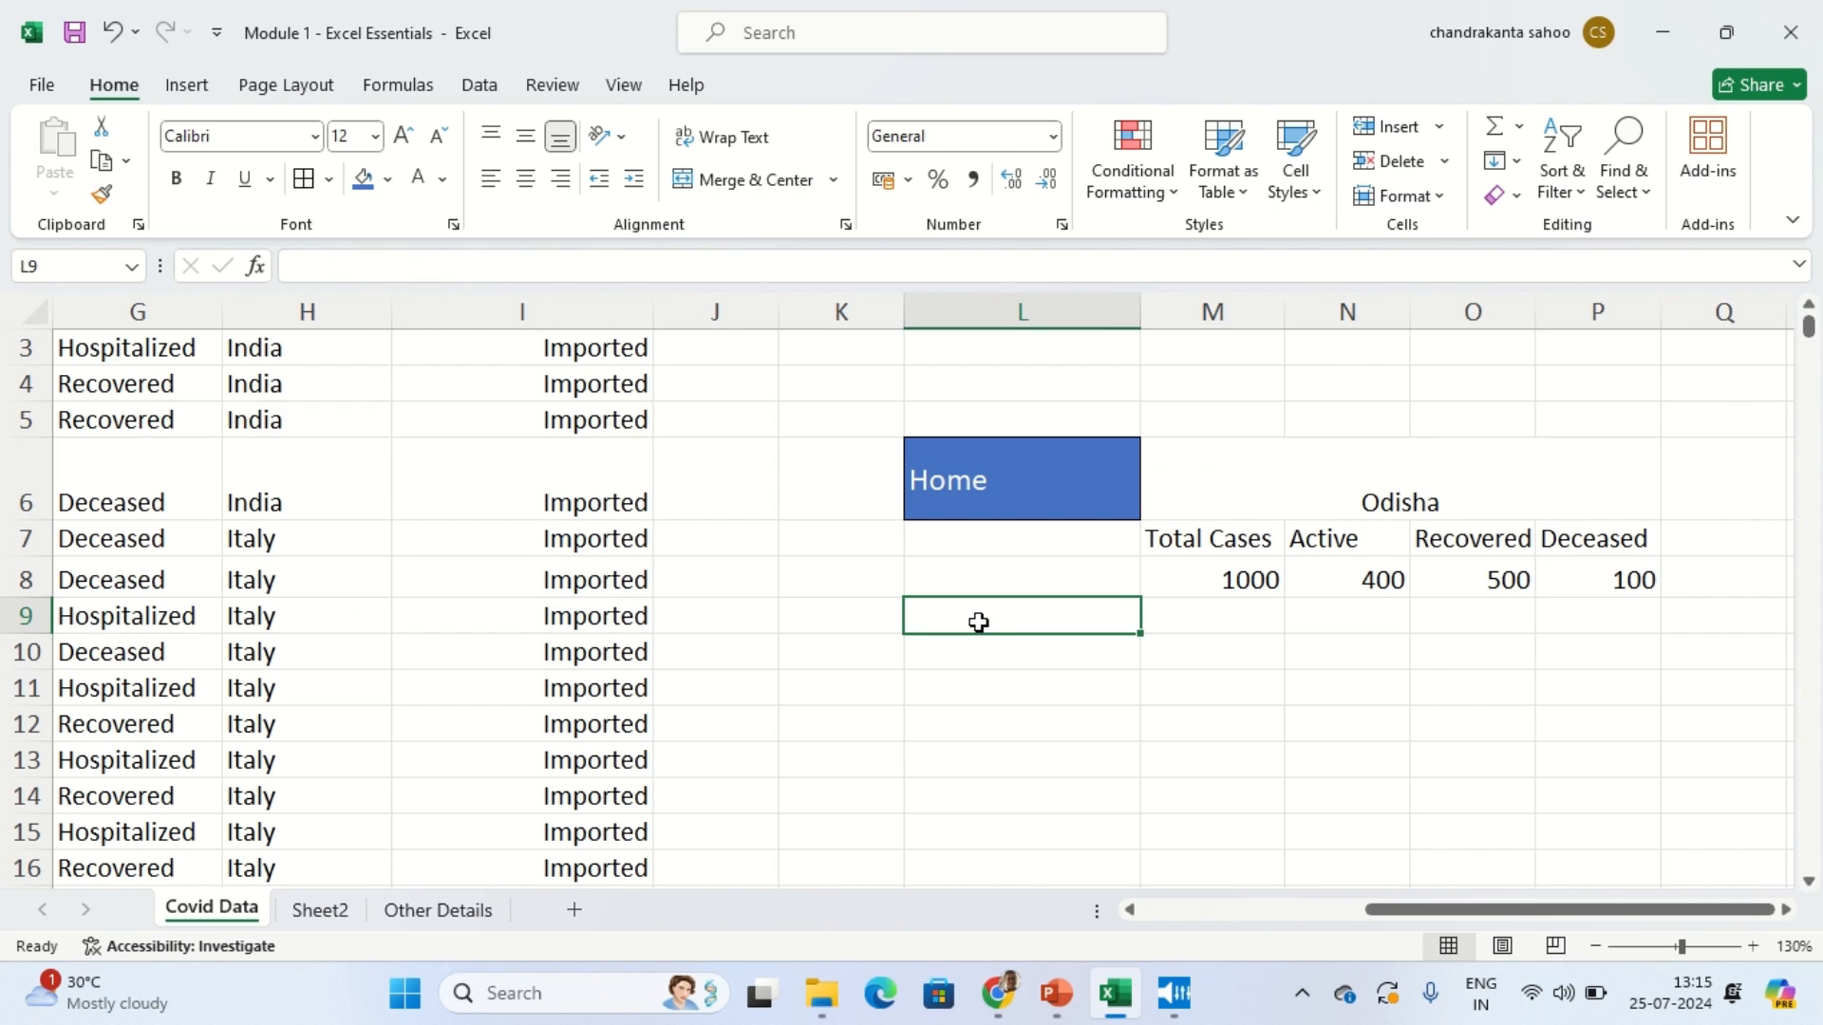
Step: Enter the sentence "Odisha is a beautiful state" in L9
{"action": "type", "text": "Odisha is a b"}
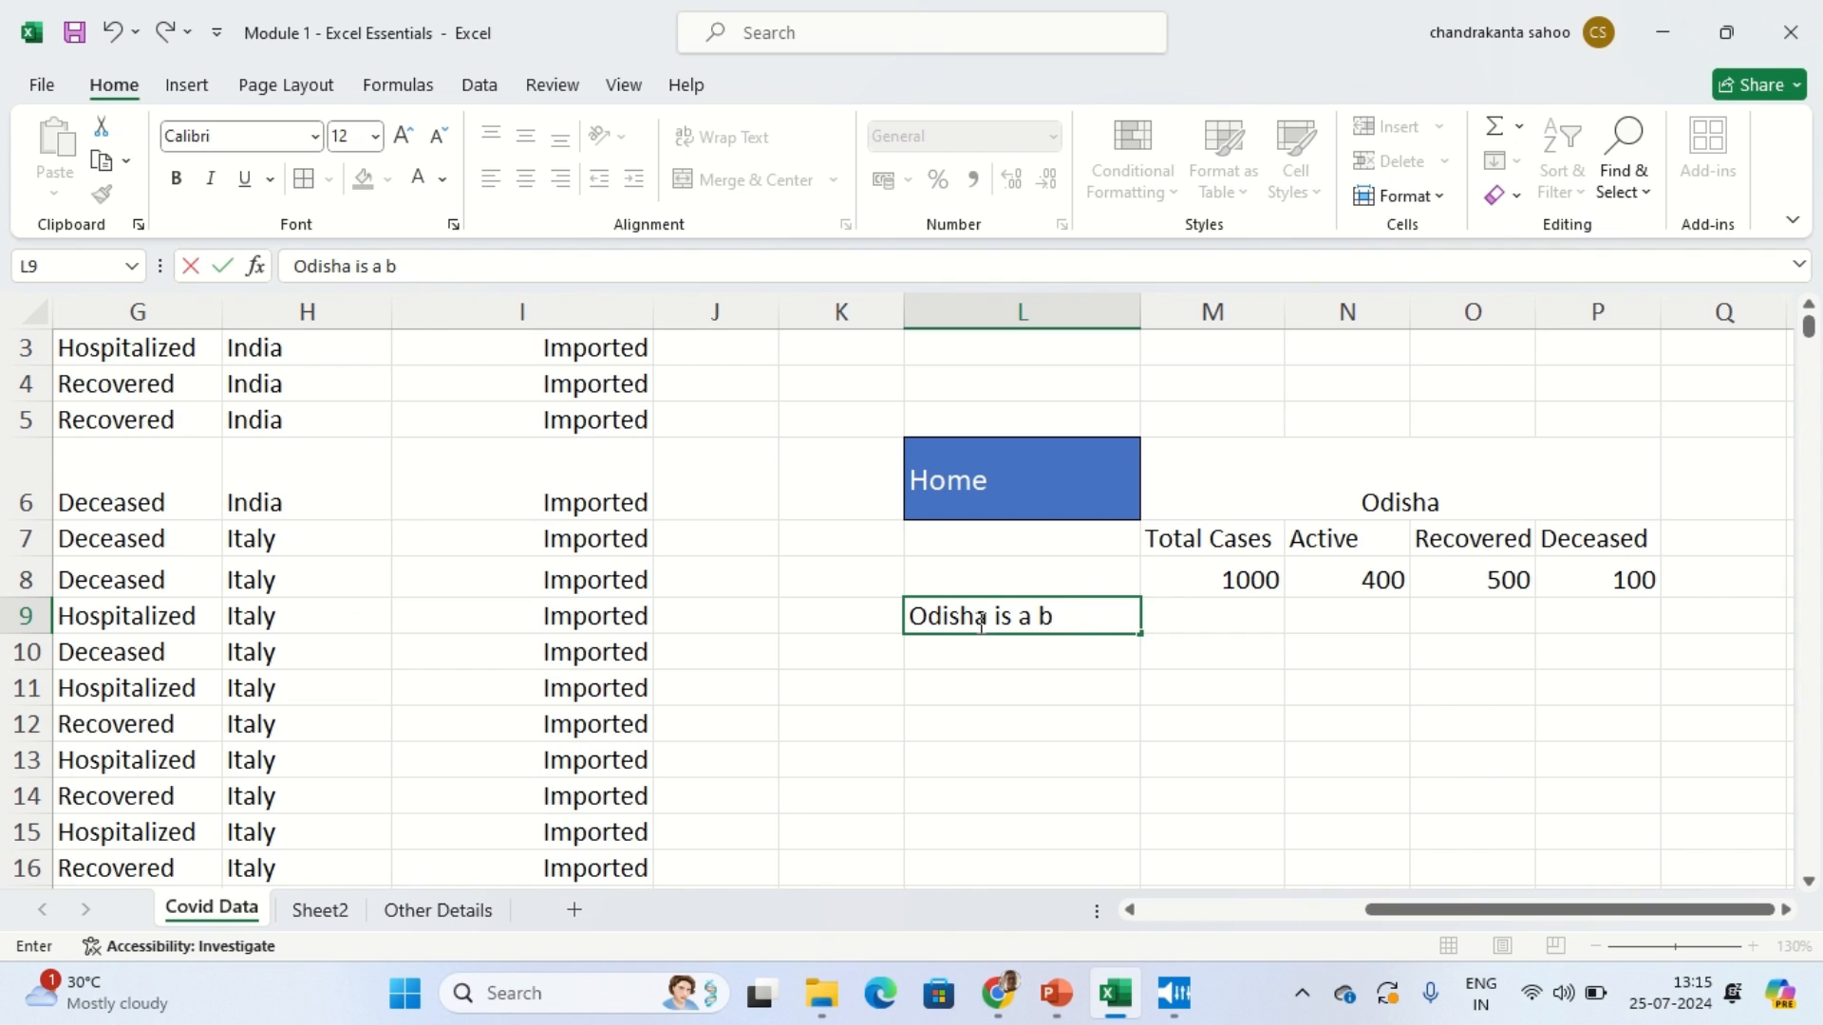
{"action": "type", "text": "eautiful state"}
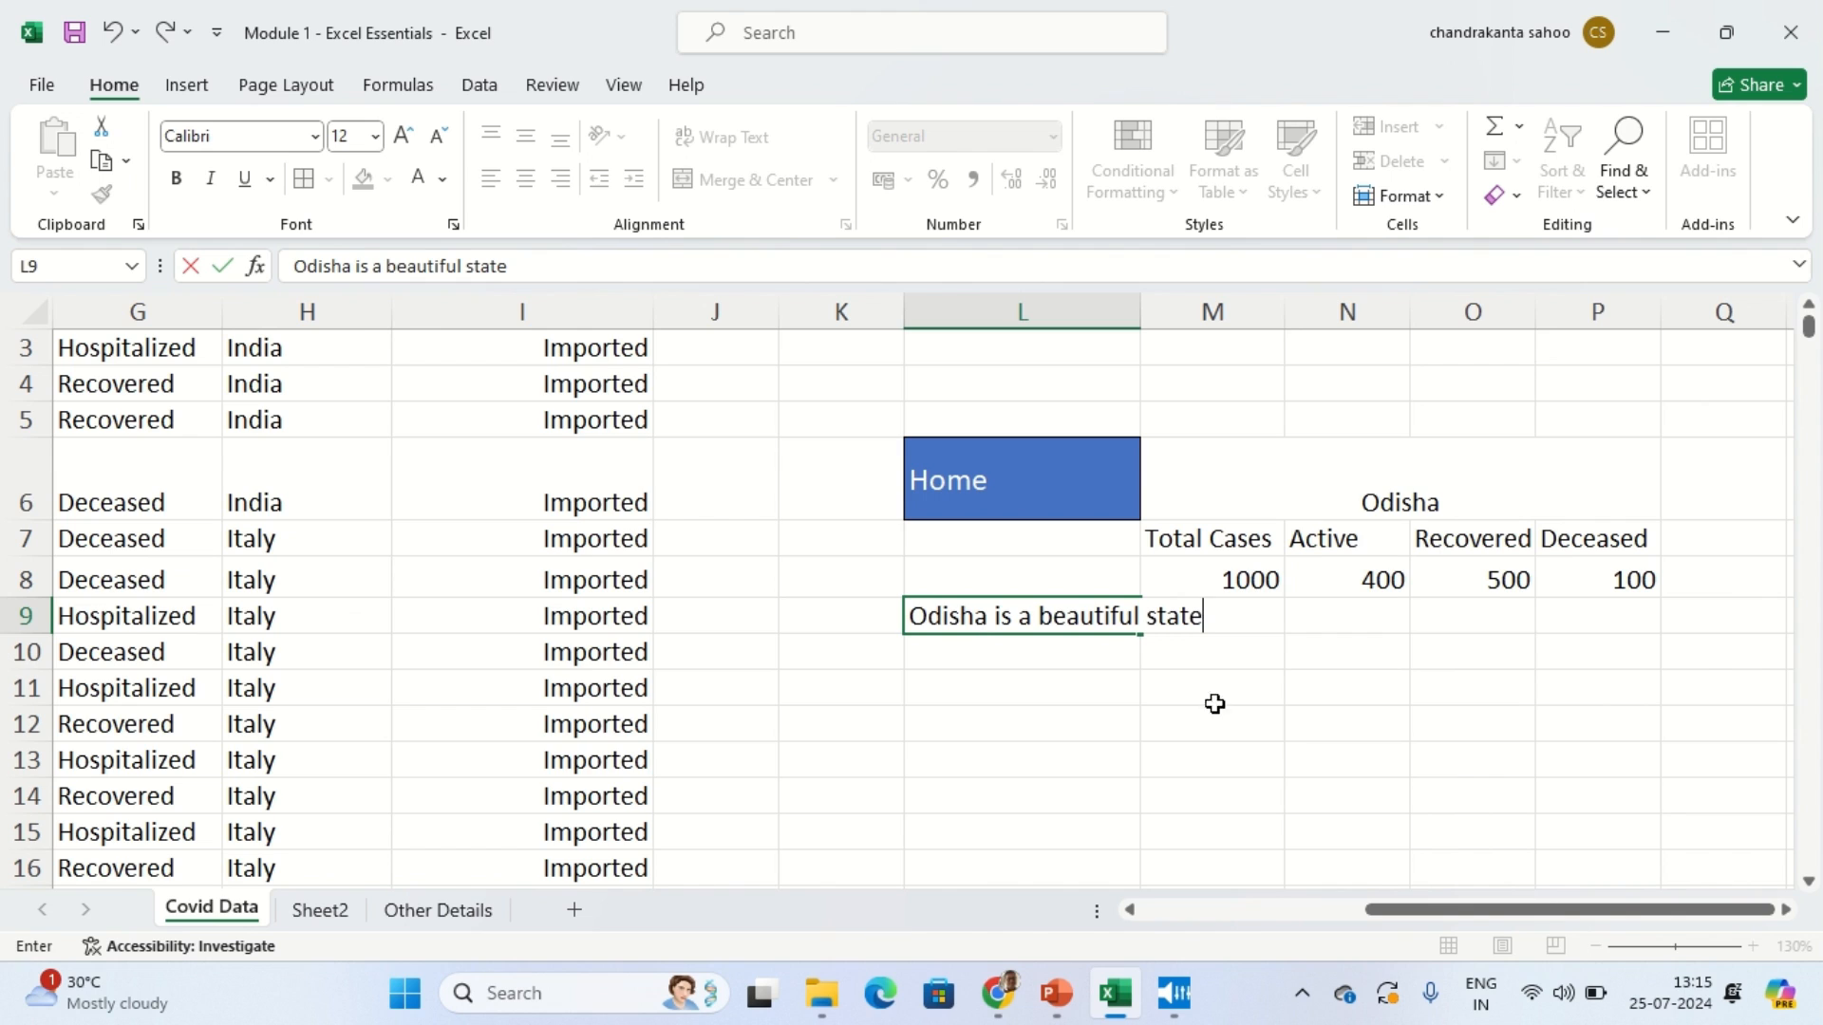
{"action": "left_click", "coordinate": [1285, 757]}
Step: Narrow column L to about the width of column M and wrap the sentence in L9 within its cell
{"action": "left_click_drag", "start_coordinate": [1136, 315], "coordinate": [1042, 334]}
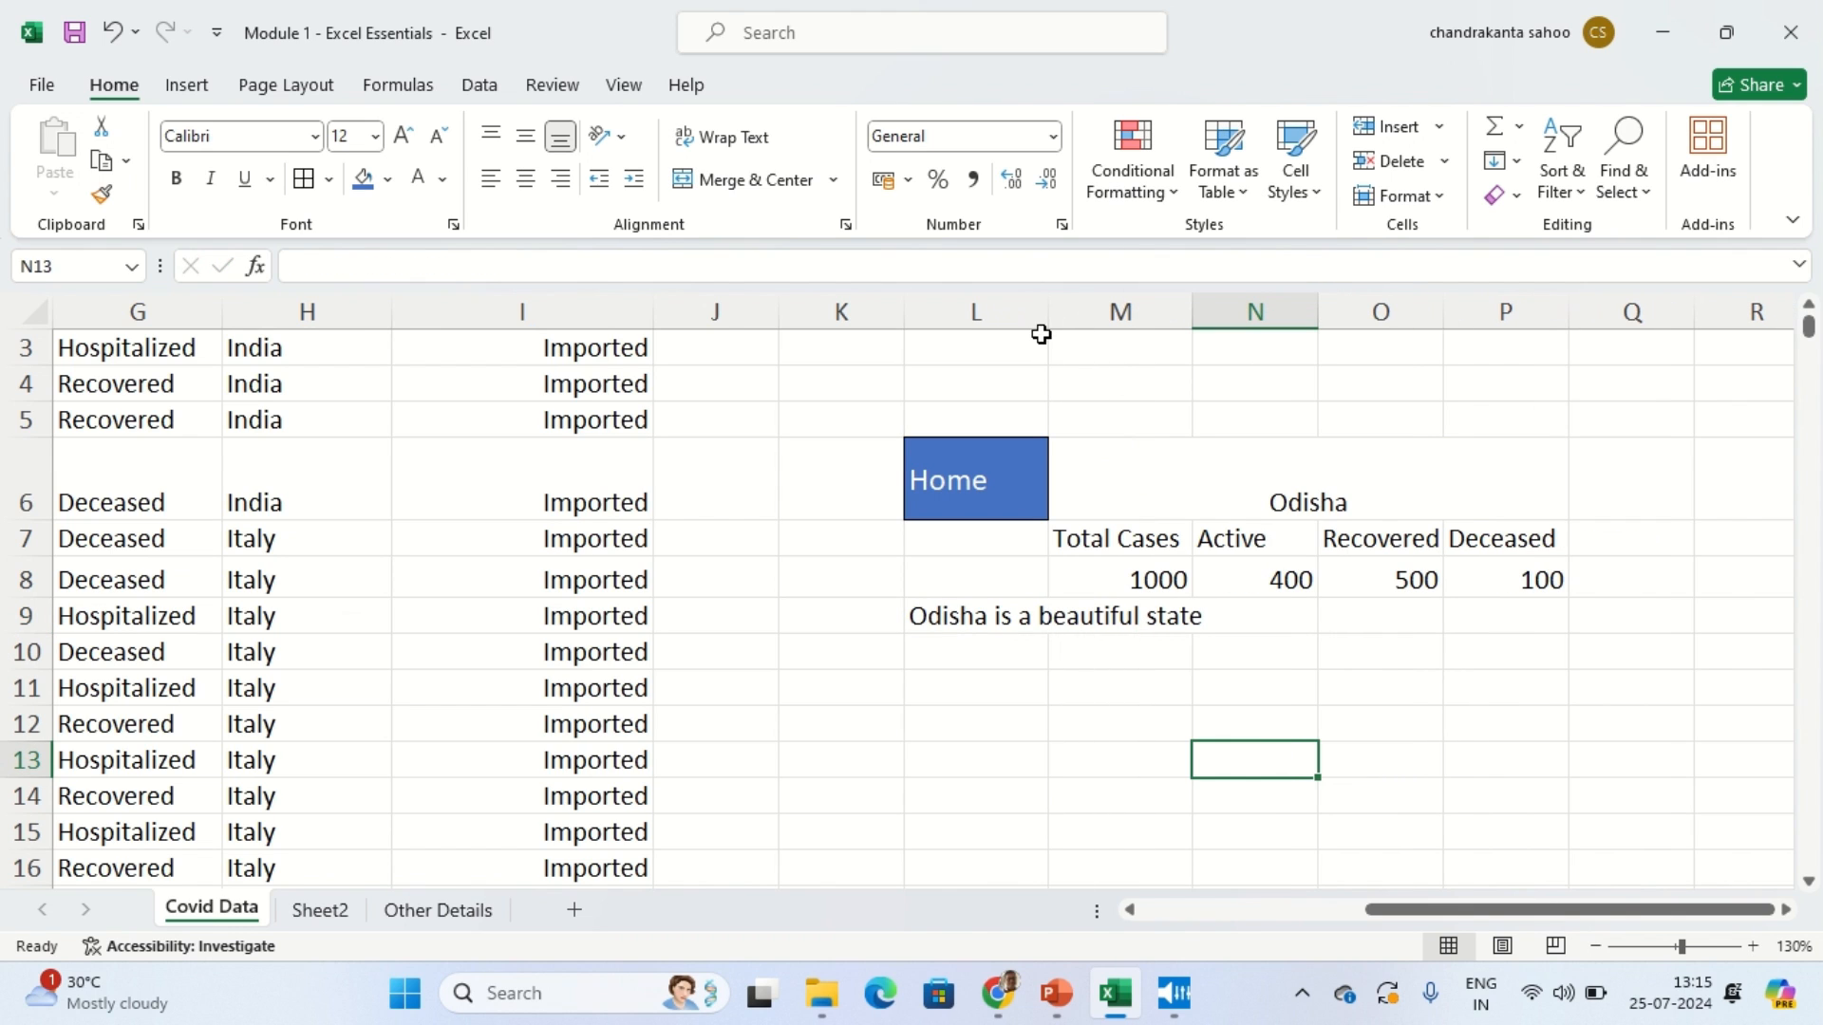
{"action": "left_click", "coordinate": [994, 614]}
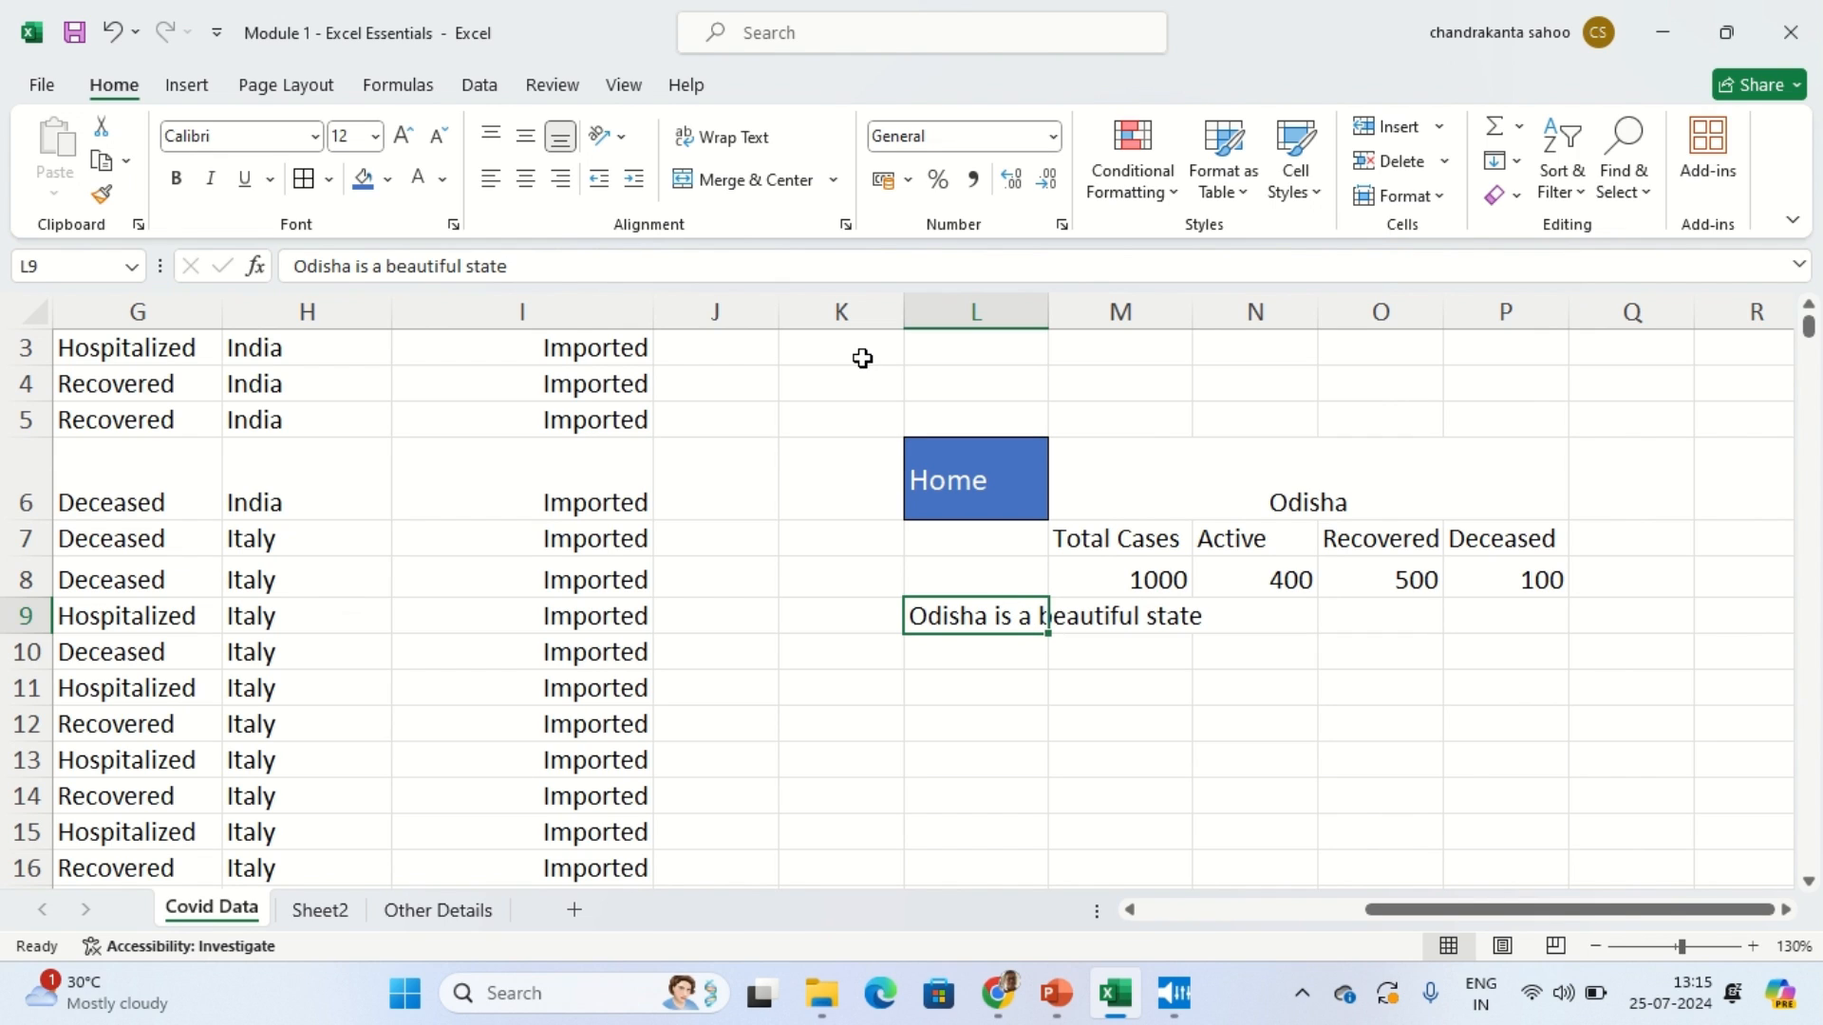
{"action": "left_click", "coordinate": [760, 140]}
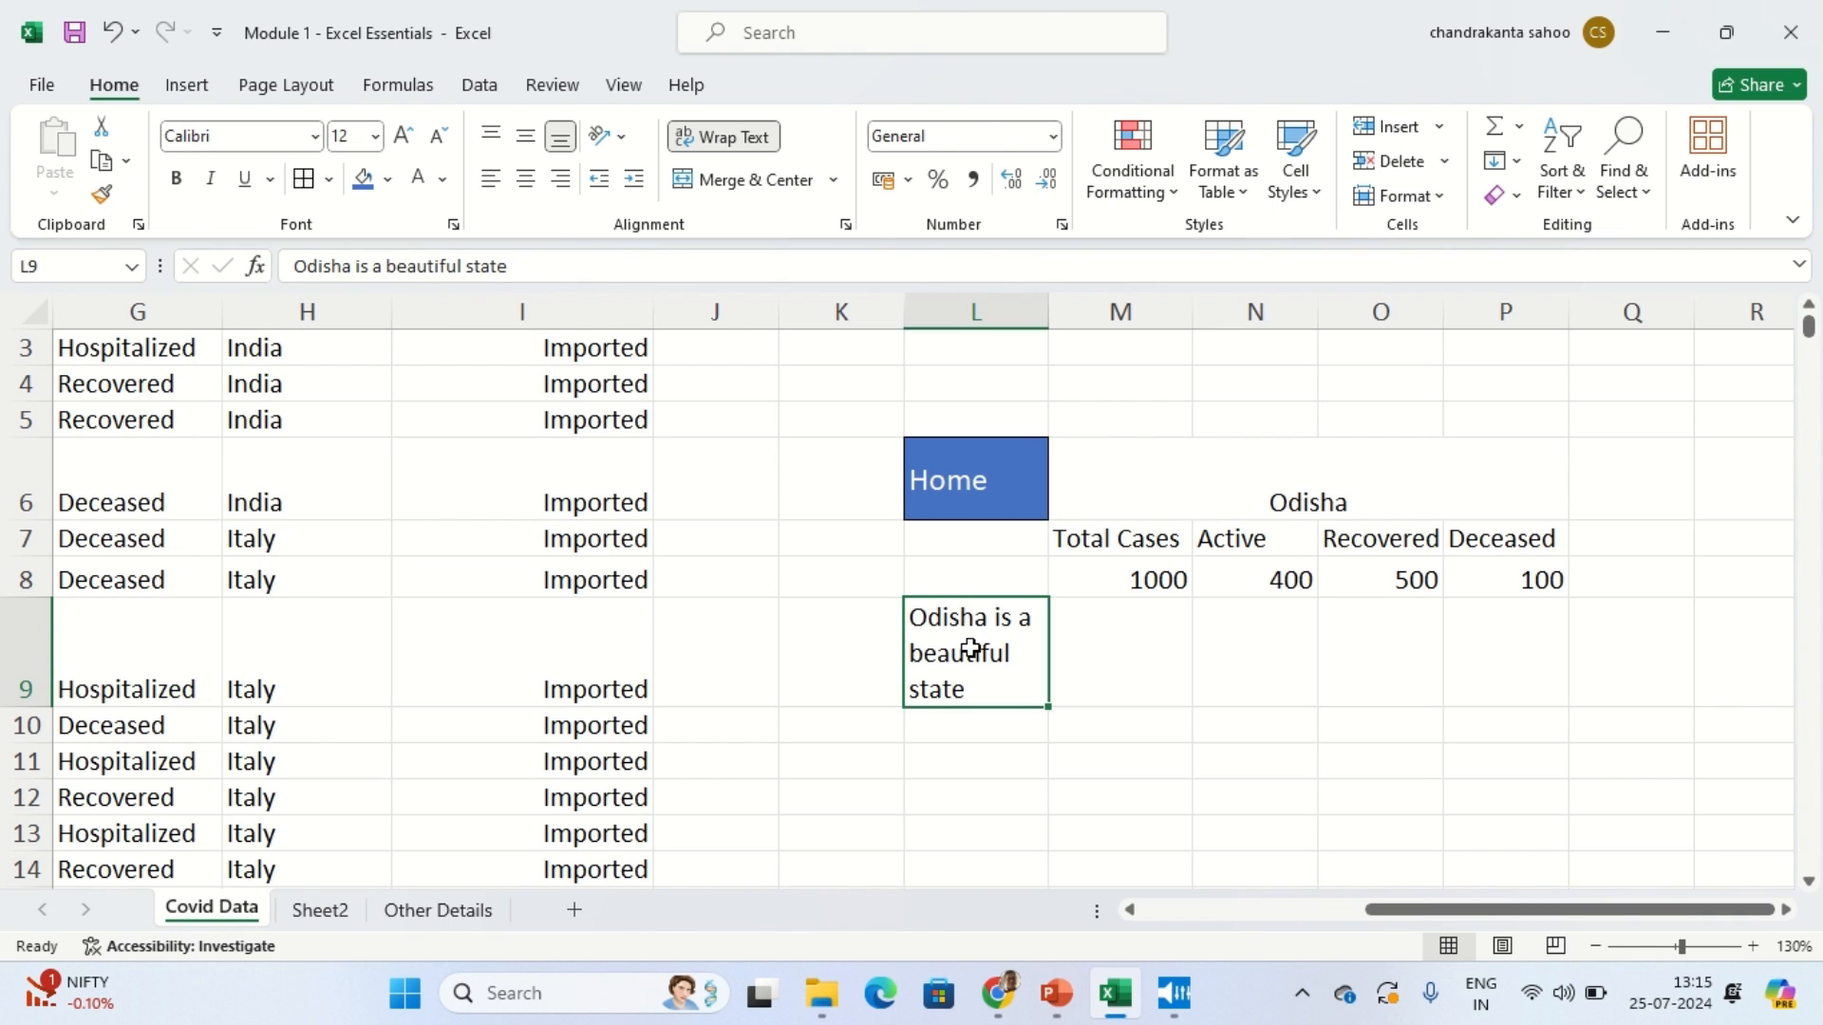
Step: Extend the wrapped text in L9 to read "Odisha is a beautiful state. Bhubaneswar is the temple city"
{"action": "double_click", "coordinate": [975, 694]}
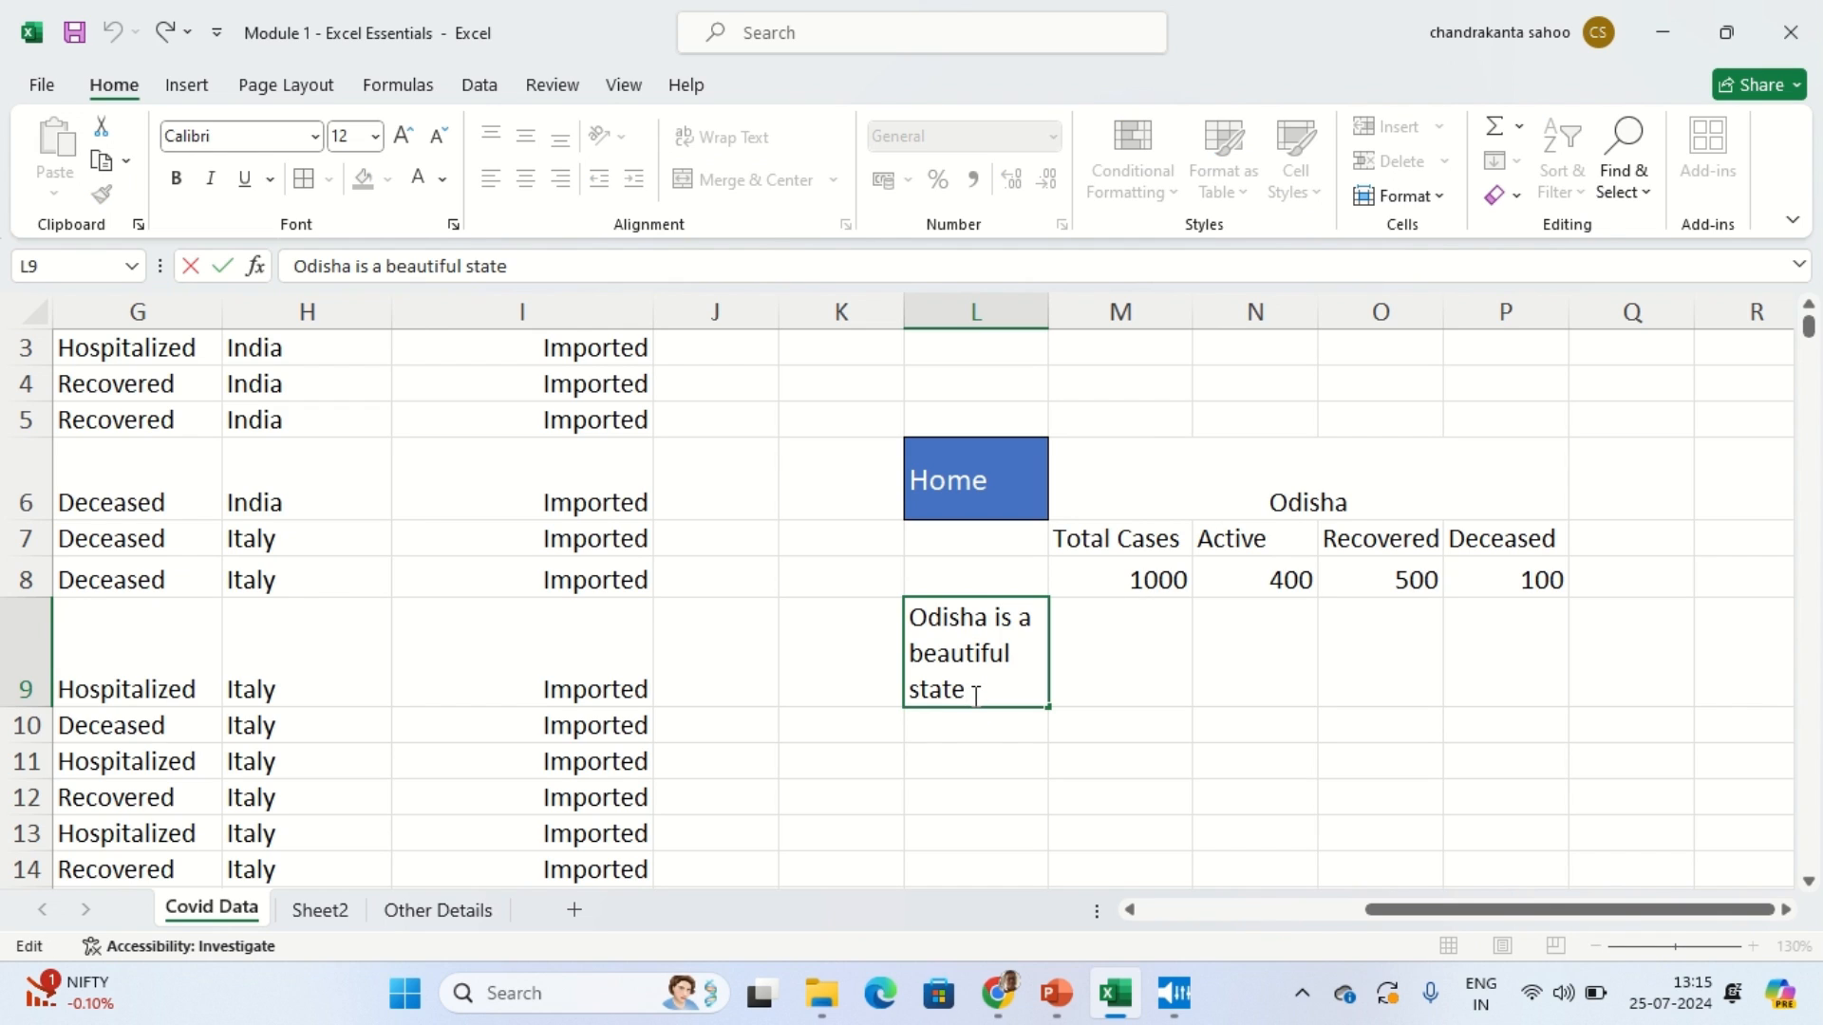
{"action": "type", "text": ","}
{"action": "key", "text": "BackSpace"}
{"action": "type", "text": ". Bhubaneswar"}
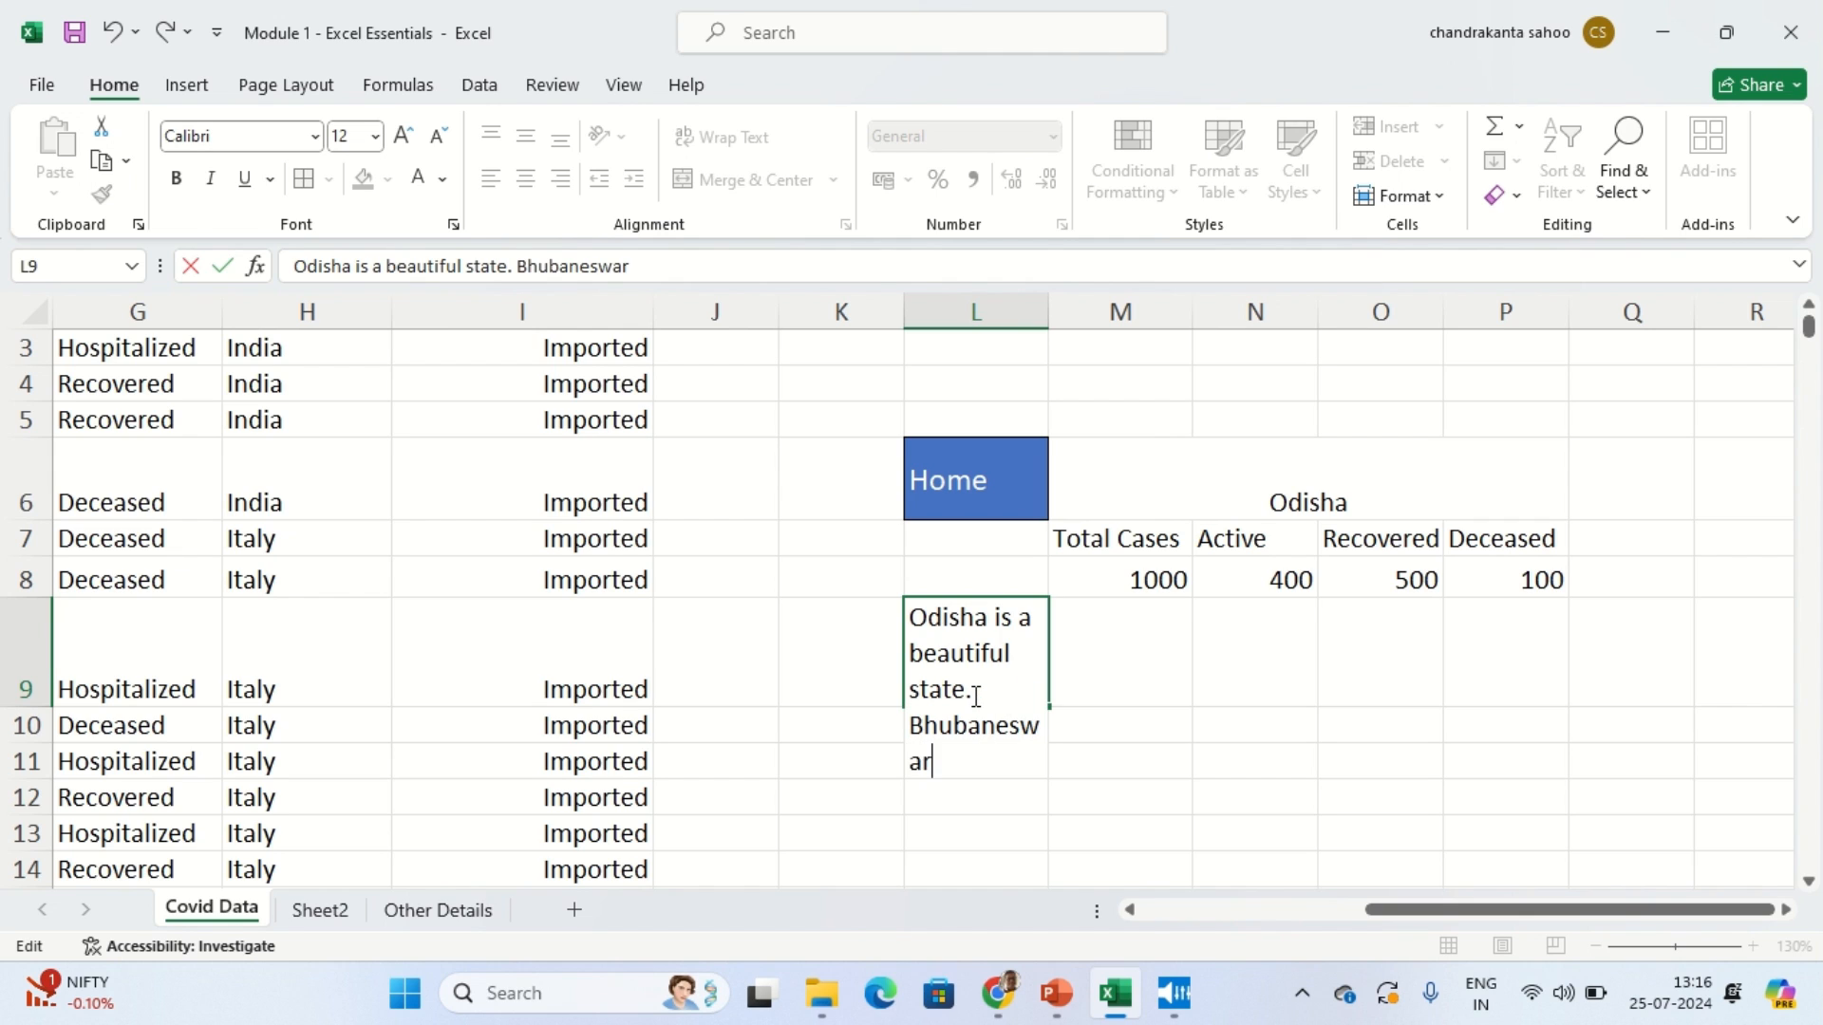
{"action": "type", "text": " is the temple"}
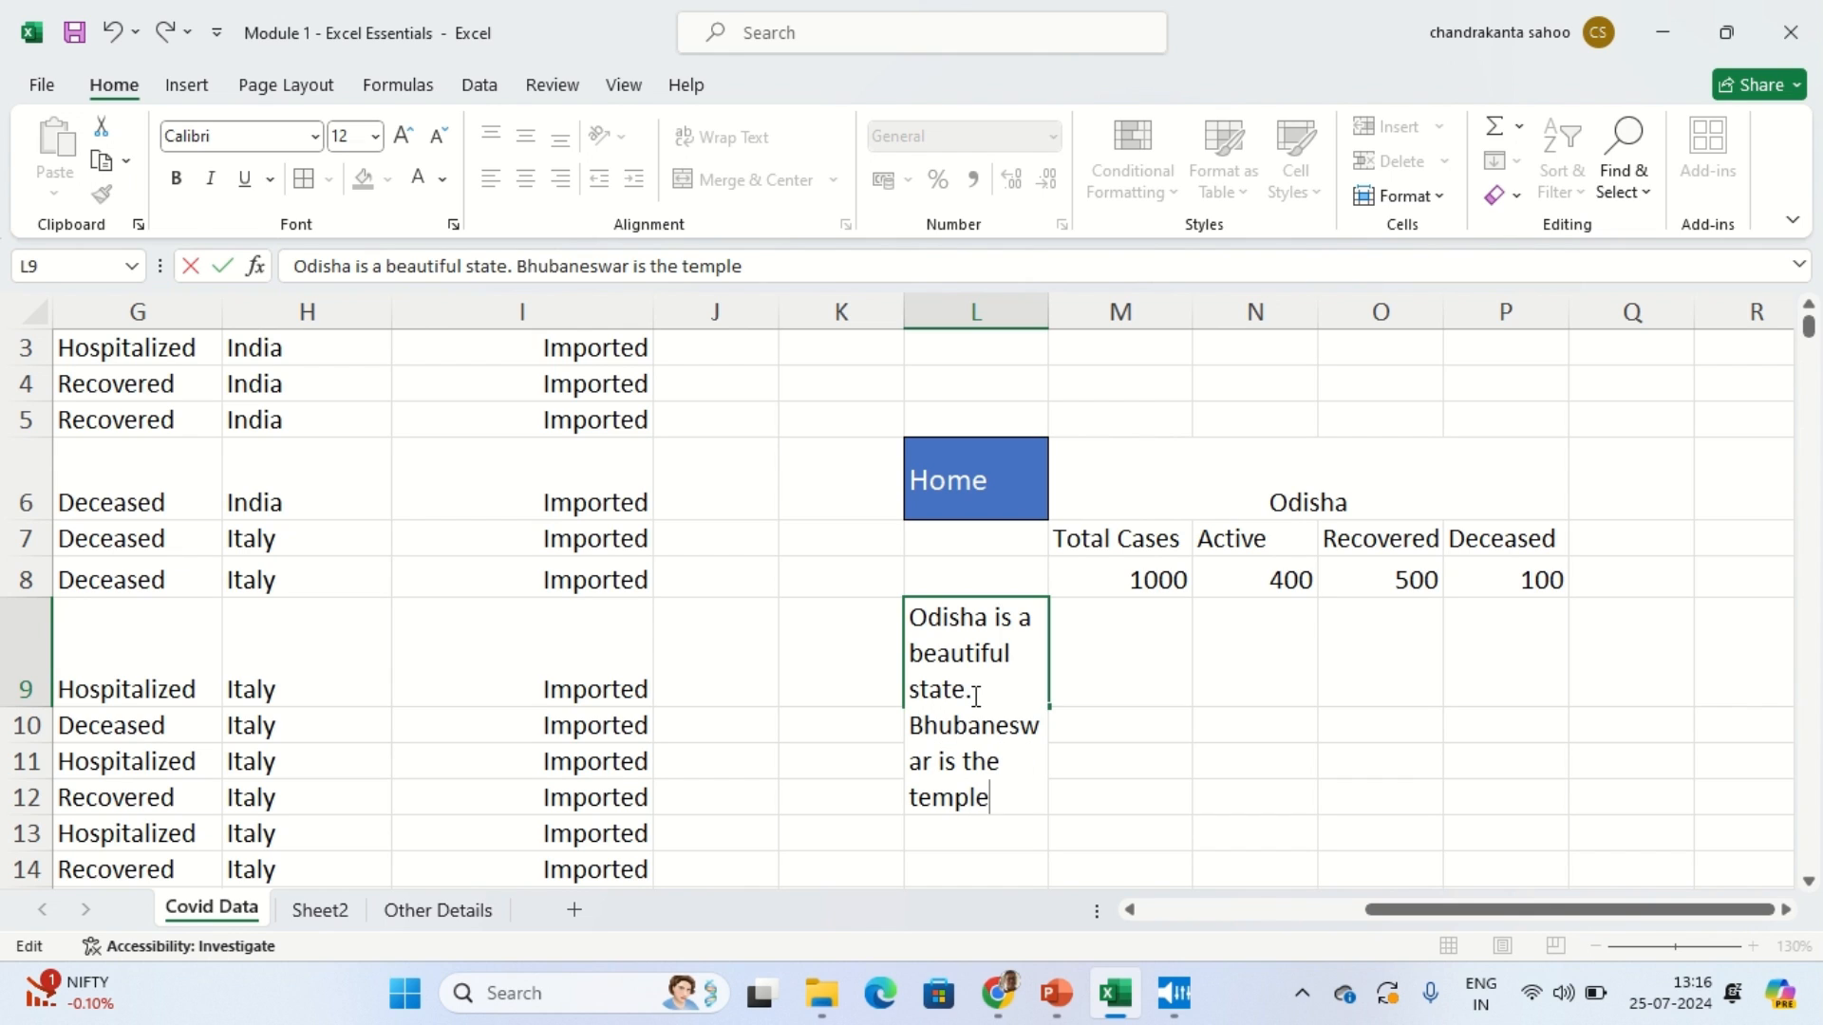
{"action": "type", "text": " city"}
{"action": "key", "text": "Return"}
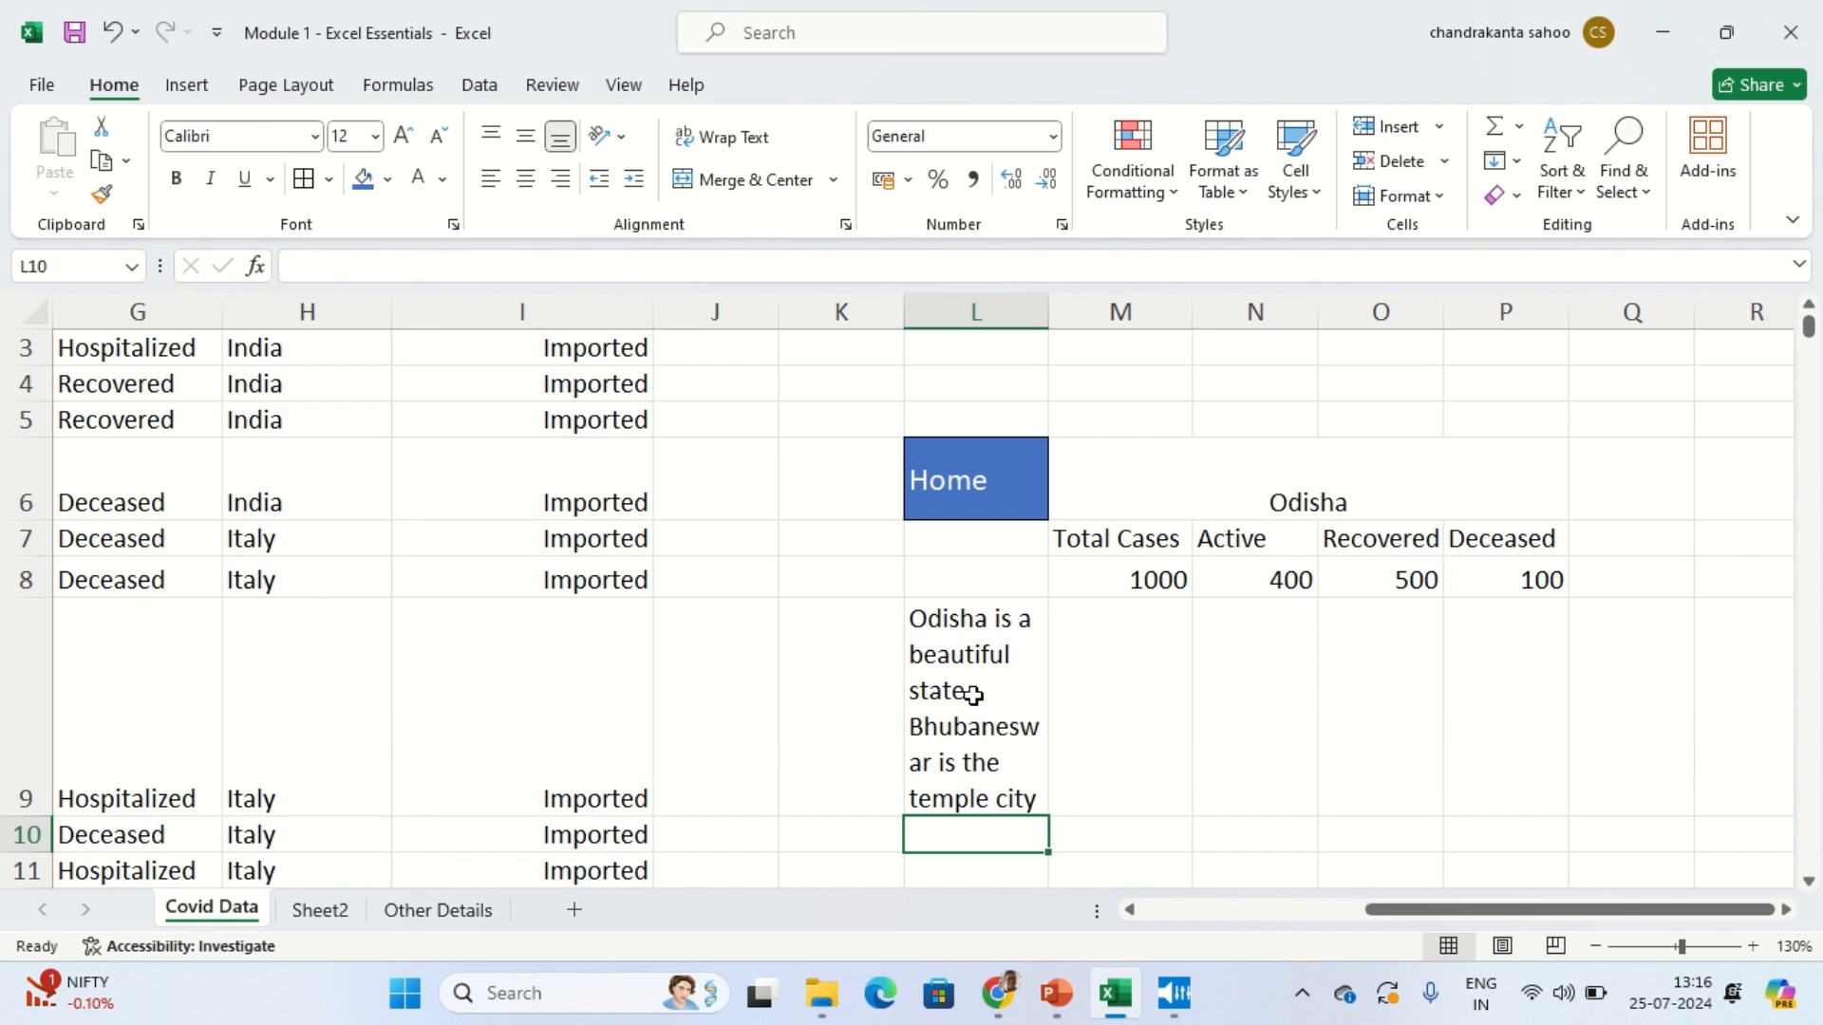
{"action": "left_click", "coordinate": [961, 618]}
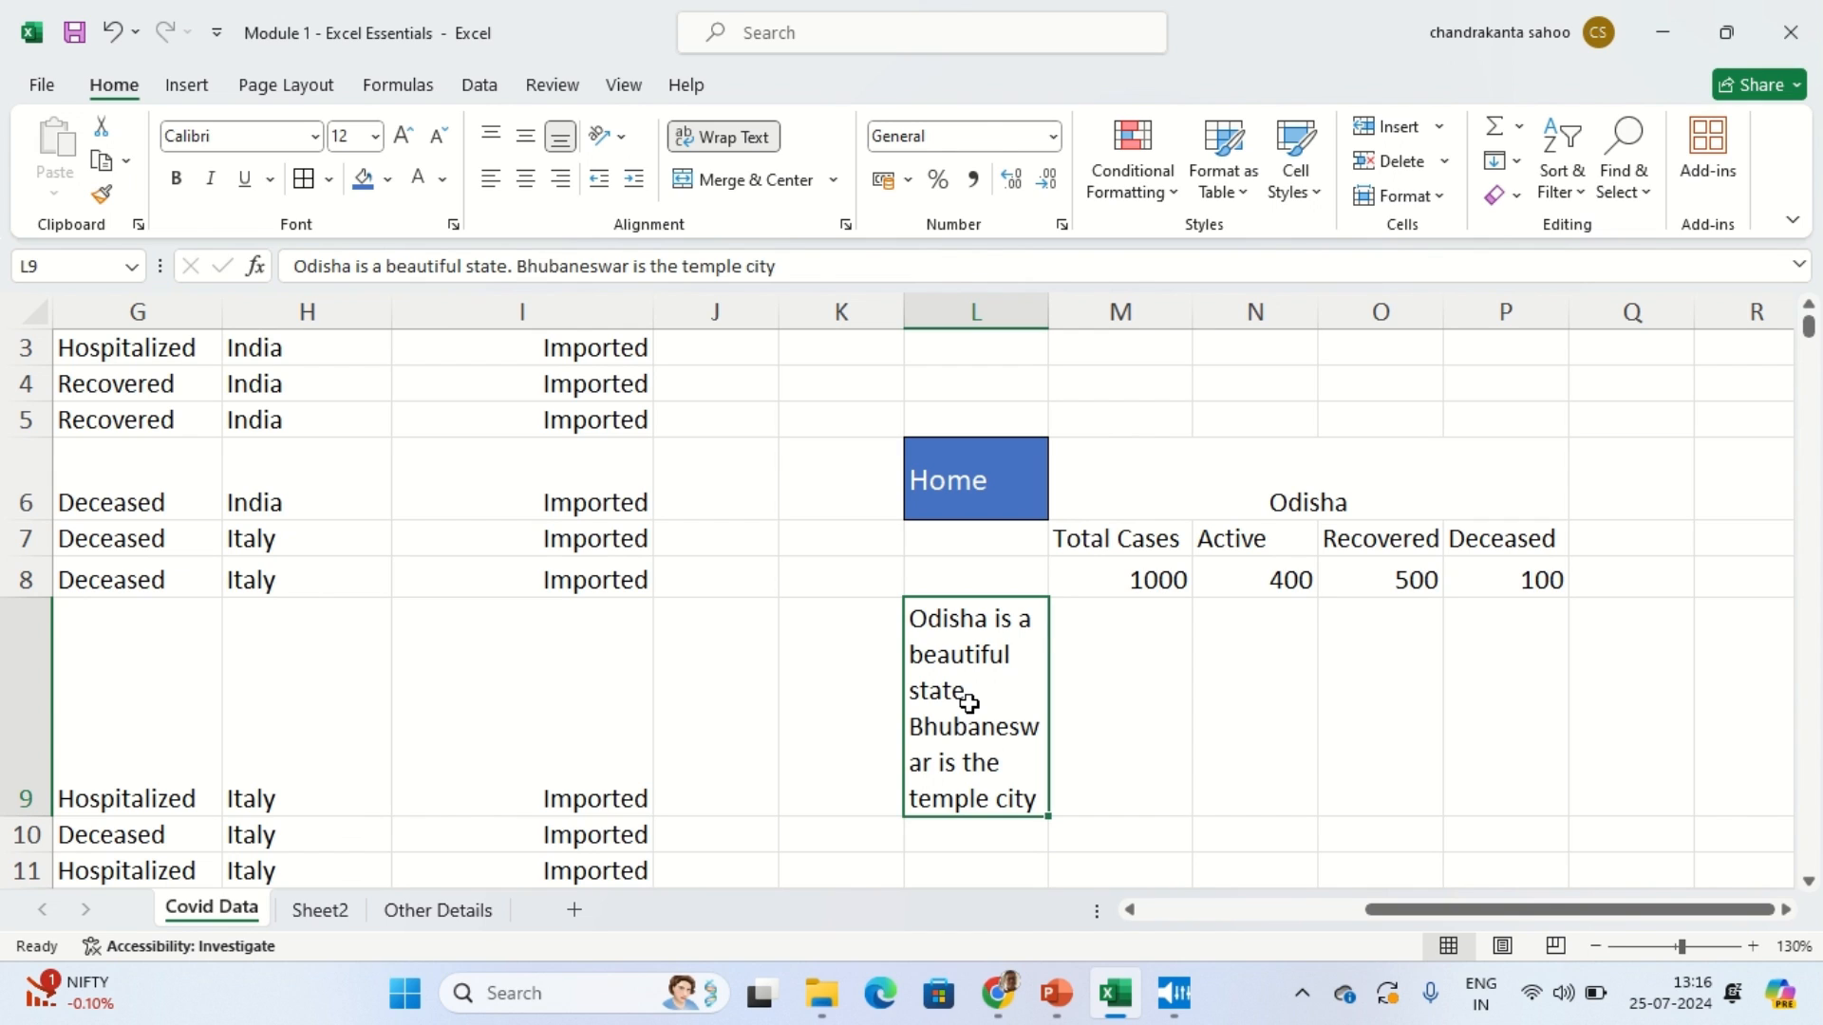
Step: Select the merged Odisha title above the four headers
{"action": "left_click", "coordinate": [1178, 493]}
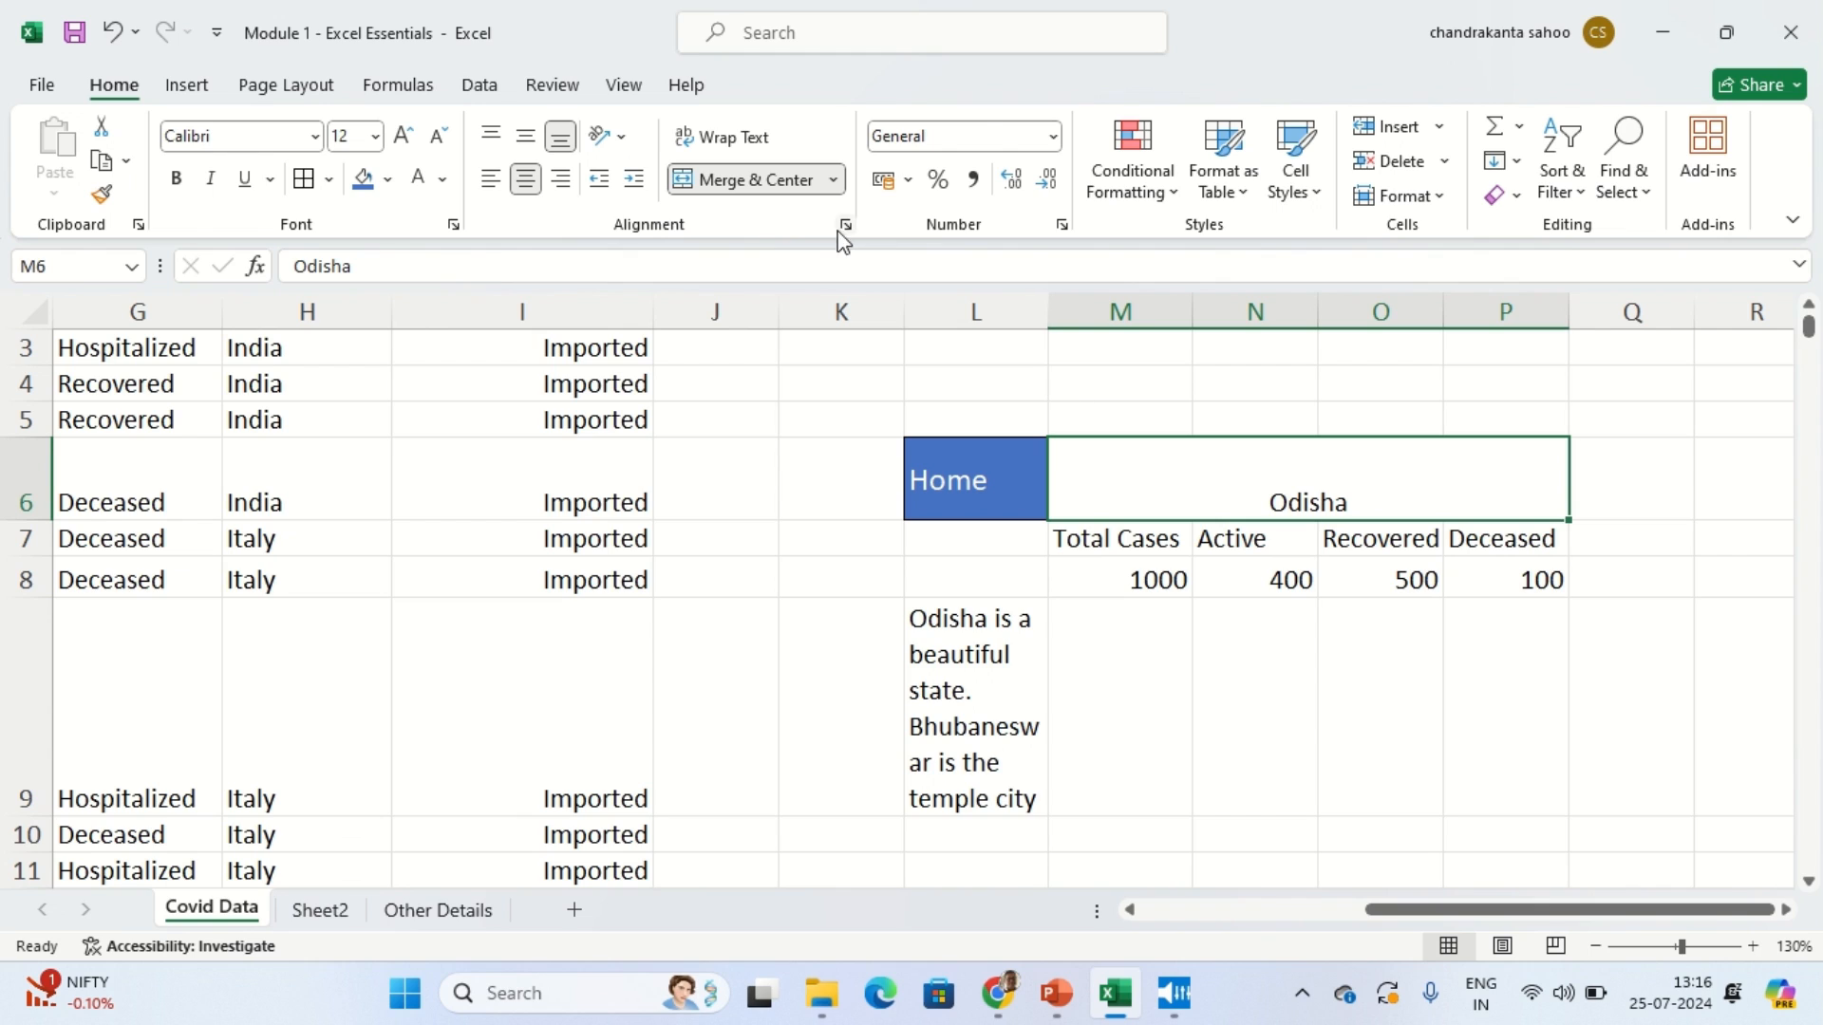